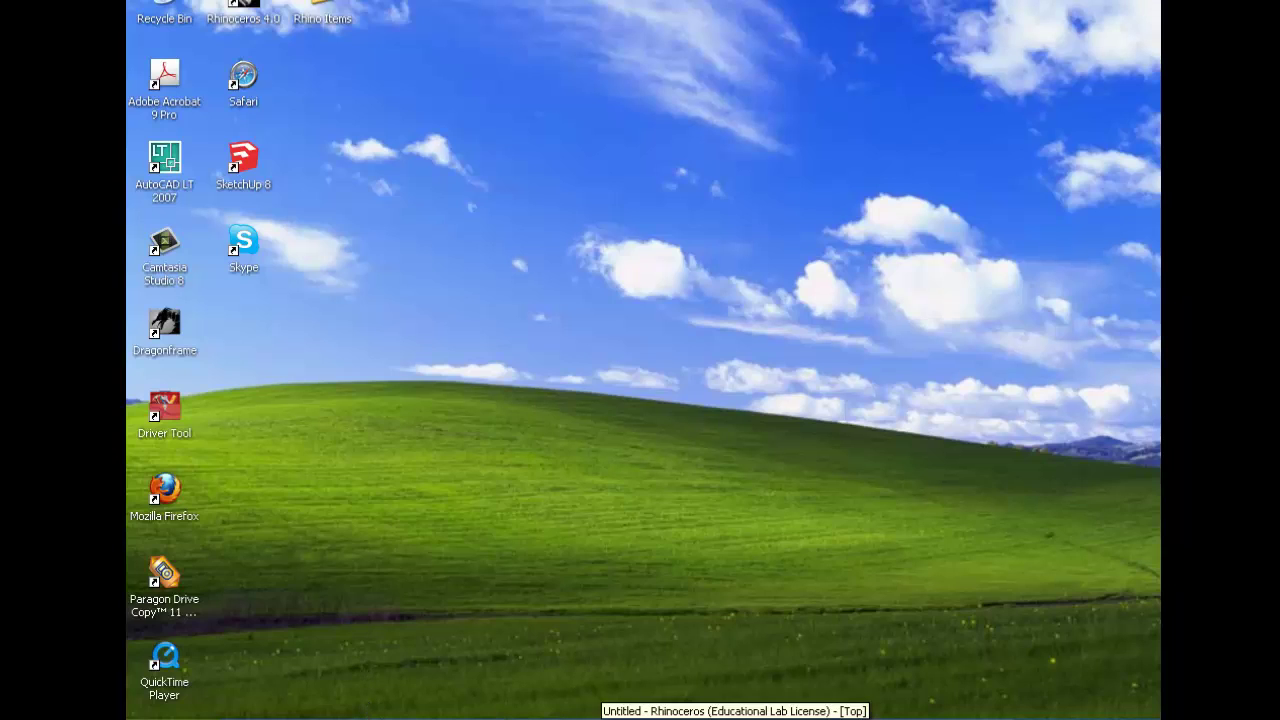
Switch to Rhinoceros, show the four-viewport layout, and turn off the closed curve's control points.
{"action": "left_click", "coordinate": [606, 717]}
{"action": "scroll", "coordinate": [590, 237], "scroll_direction": "down", "scroll_amount": 2}
{"action": "right_click_drag", "start_coordinate": [666, 233], "coordinate": [708, 273]}
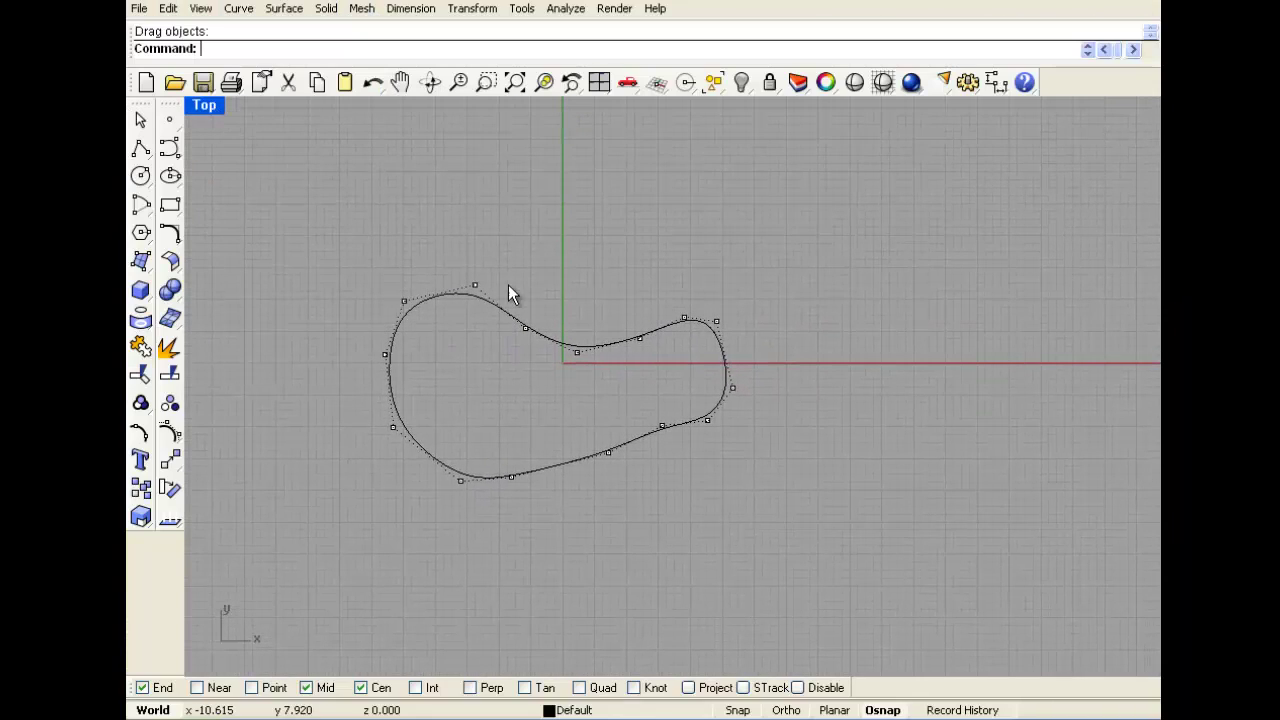
{"action": "key", "text": "ctrl+m"}
{"action": "scroll", "coordinate": [600, 272], "scroll_direction": "down", "scroll_amount": 2}
{"action": "right_click_drag", "start_coordinate": [600, 275], "coordinate": [627, 311]}
{"action": "scroll", "coordinate": [455, 270], "scroll_direction": "up", "scroll_amount": 4}
{"action": "right_click_drag", "start_coordinate": [448, 288], "coordinate": [453, 247]}
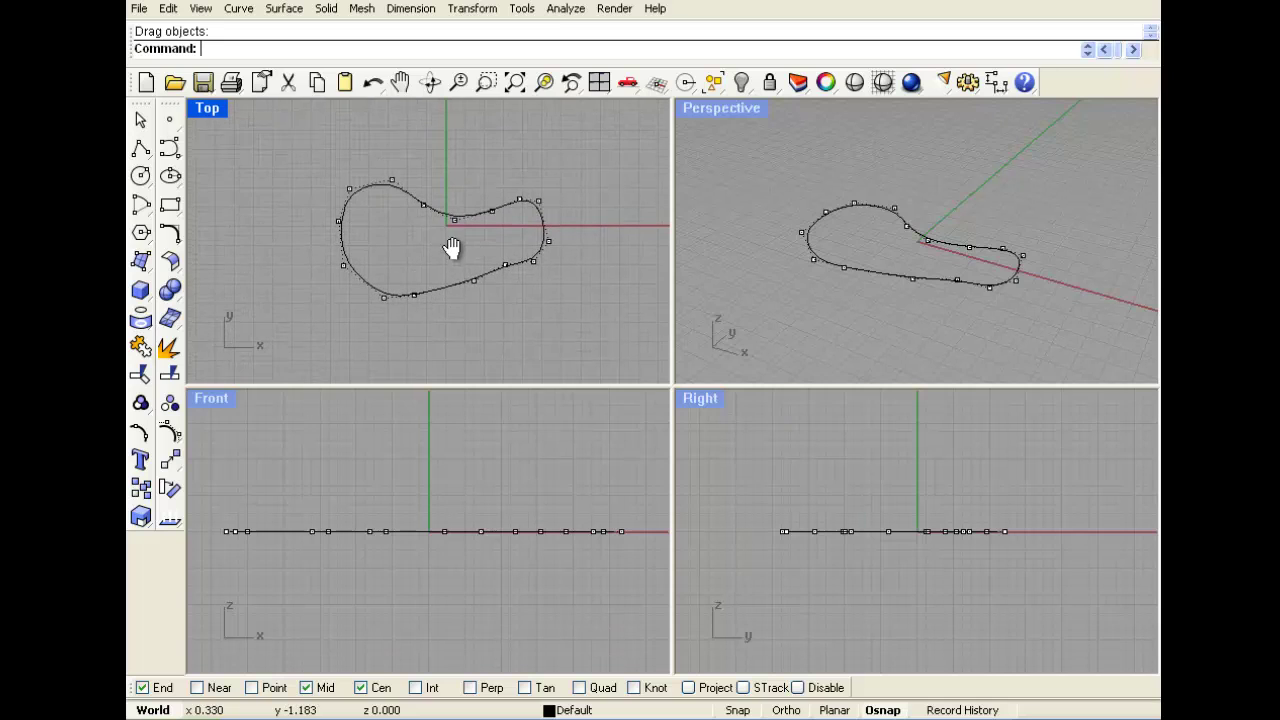
{"action": "right_click", "coordinate": [170, 432]}
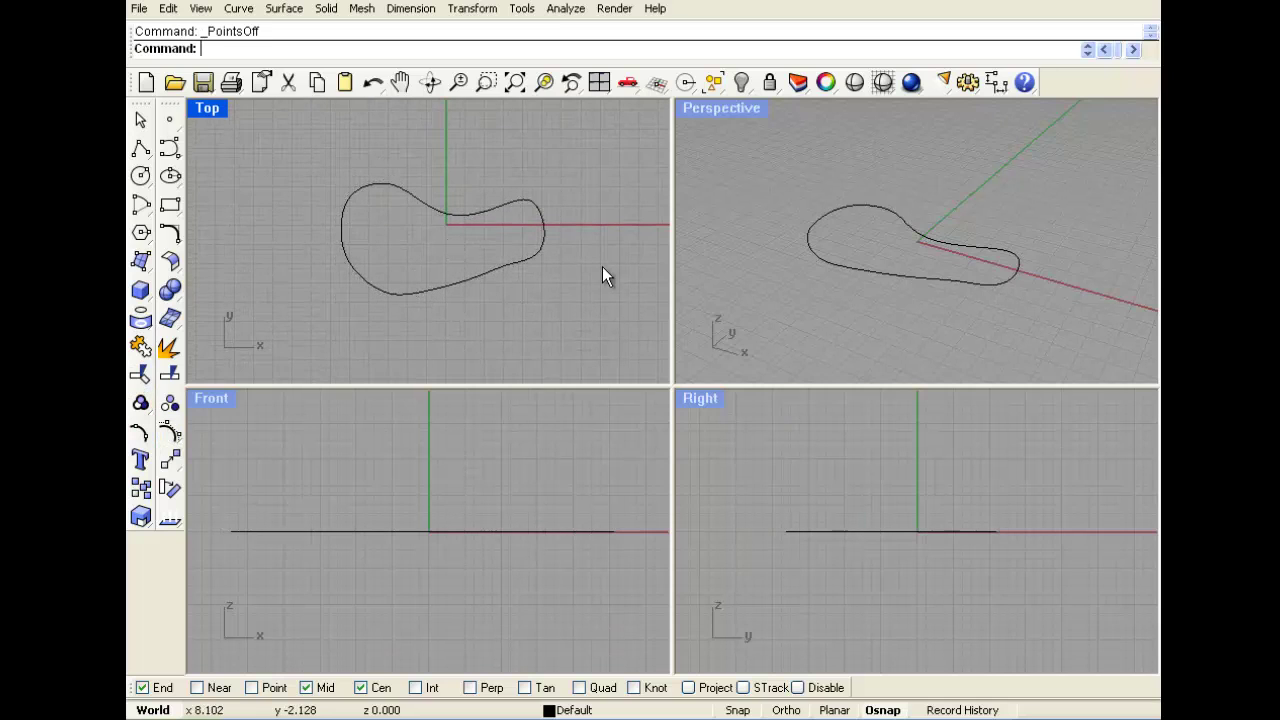
Extrude the closed planar curve straight up into a capped solid about 2.6 units high.
{"action": "left_click", "coordinate": [1018, 266]}
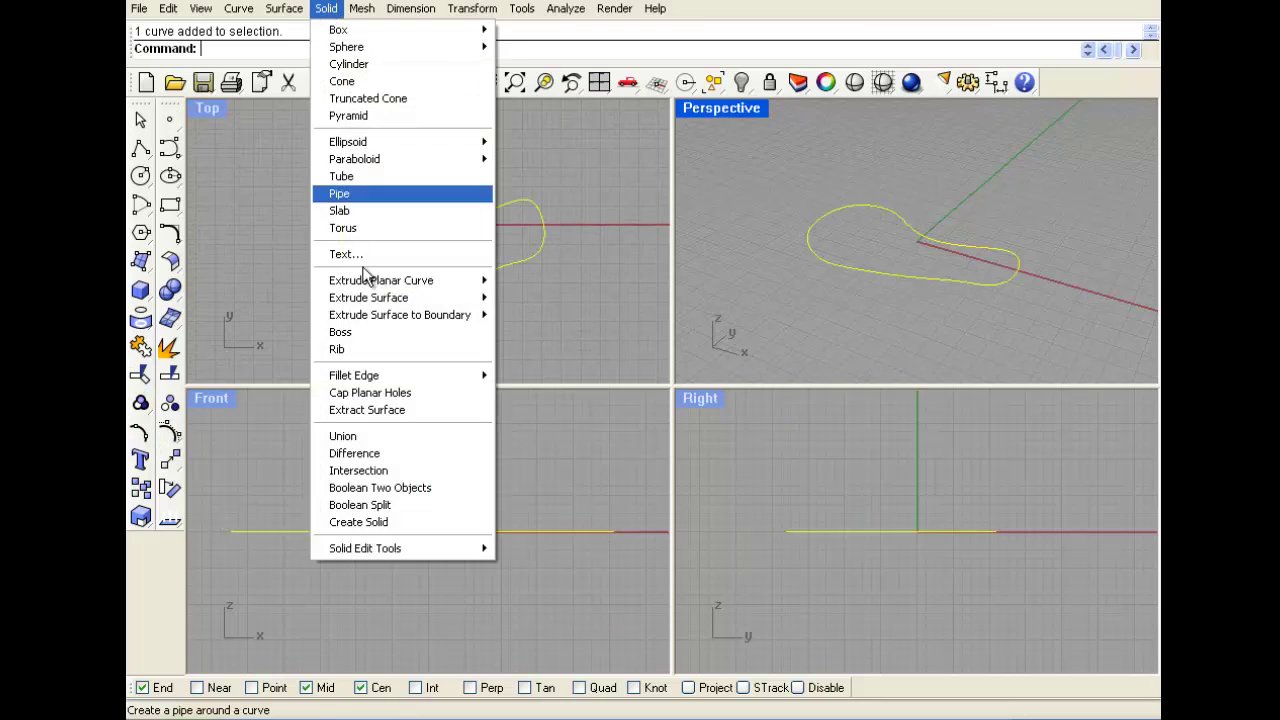
{"action": "left_click", "coordinate": [326, 8]}
{"action": "mouse_move", "coordinate": [420, 287]}
{"action": "left_click", "coordinate": [530, 280]}
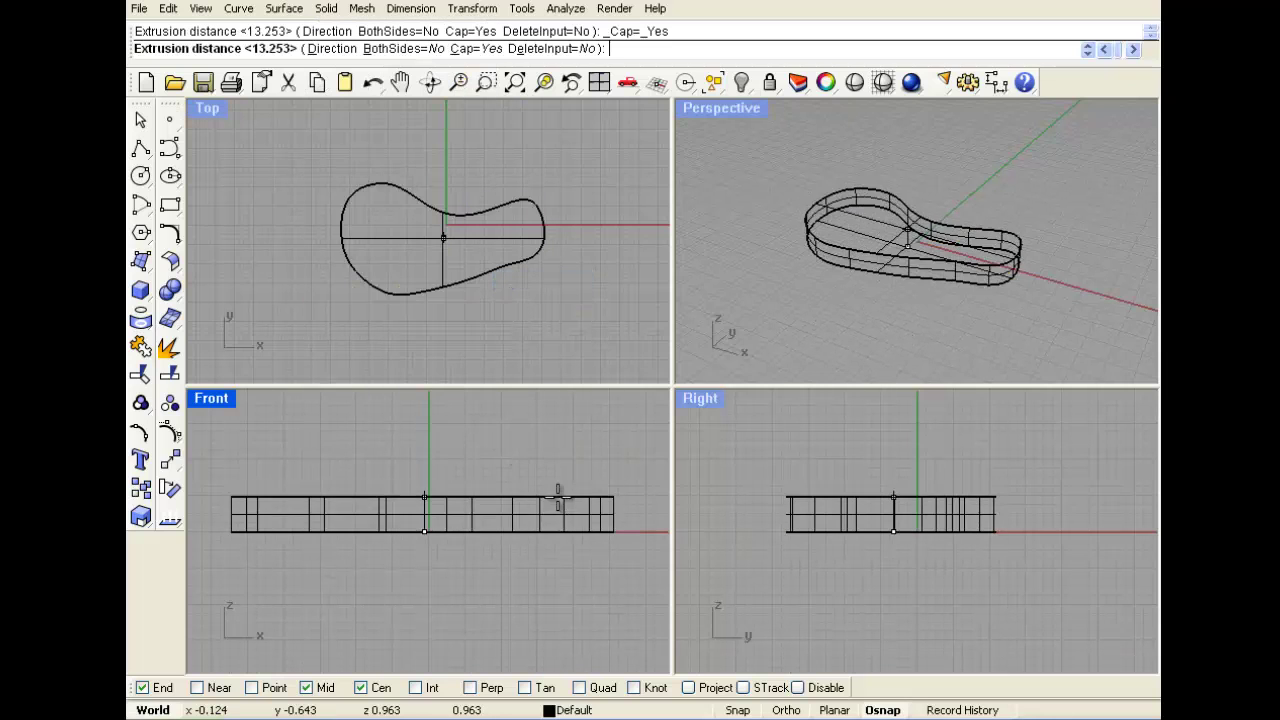
{"action": "left_click", "coordinate": [587, 440]}
Set the Perspective viewport to Shaded display and view the extruded solid from above.
{"action": "left_click", "coordinate": [721, 107]}
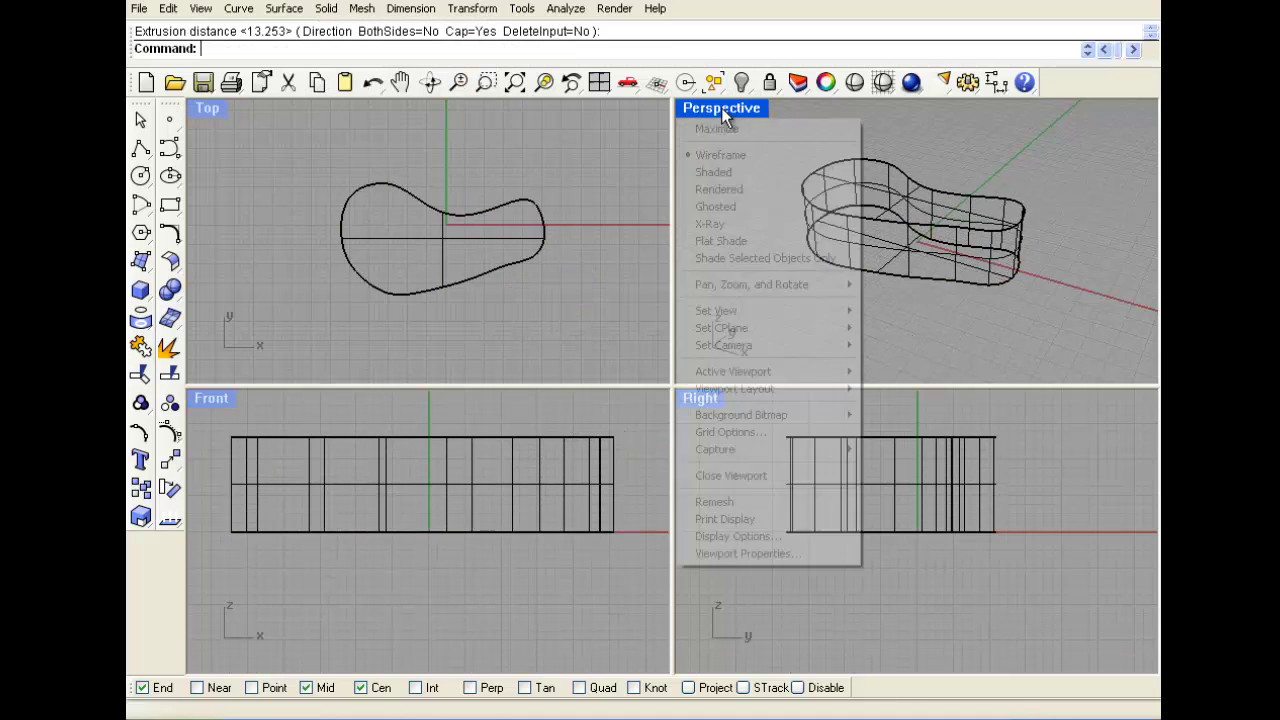
{"action": "left_click", "coordinate": [735, 173]}
{"action": "mouse_move", "coordinate": [803, 331]}
{"action": "right_mouse_down"}
{"action": "mouse_move", "coordinate": [851, 200]}
{"action": "mouse_move", "coordinate": [826, 209]}
{"action": "mouse_move", "coordinate": [872, 268]}
{"action": "mouse_move", "coordinate": [980, 235]}
{"action": "mouse_move", "coordinate": [943, 150]}
{"action": "mouse_move", "coordinate": [852, 238]}
{"action": "mouse_move", "coordinate": [857, 274]}
{"action": "mouse_move", "coordinate": [884, 270]}
{"action": "right_mouse_up"}
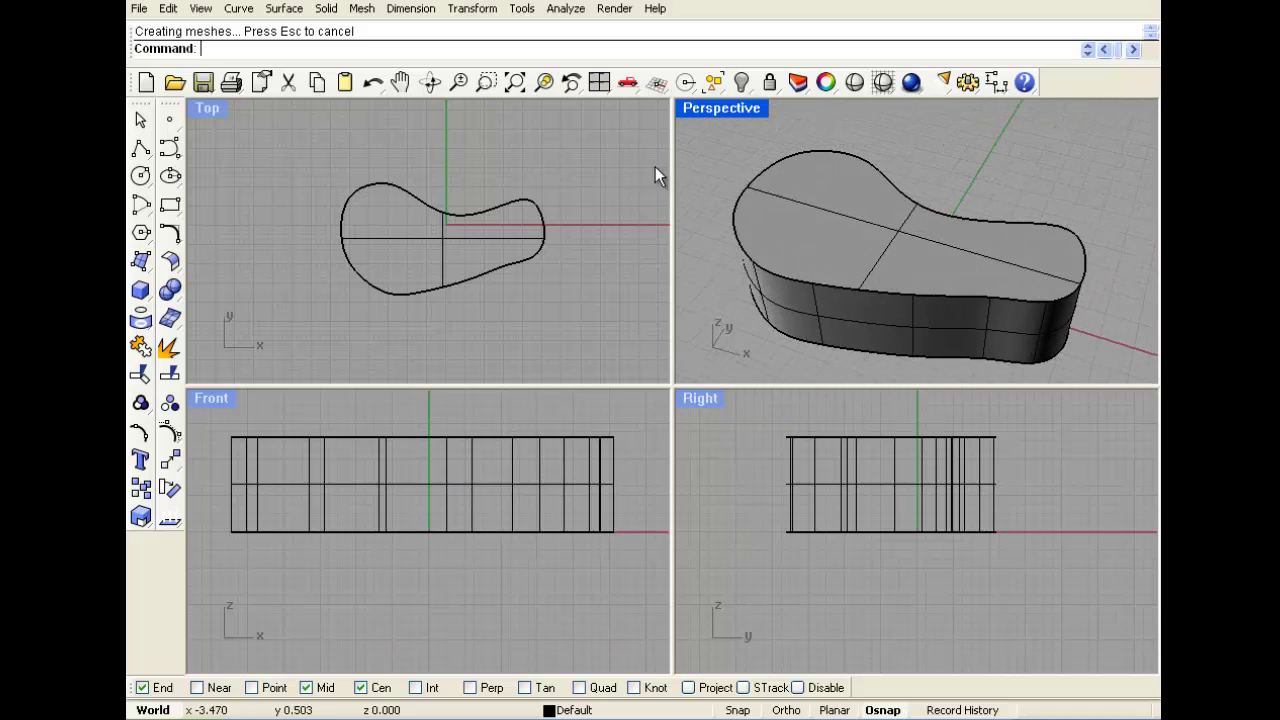
Try Fillet Surfaces with radius 1 between the solid's top face and side wall, and undo it.
{"action": "left_click", "coordinate": [280, 9]}
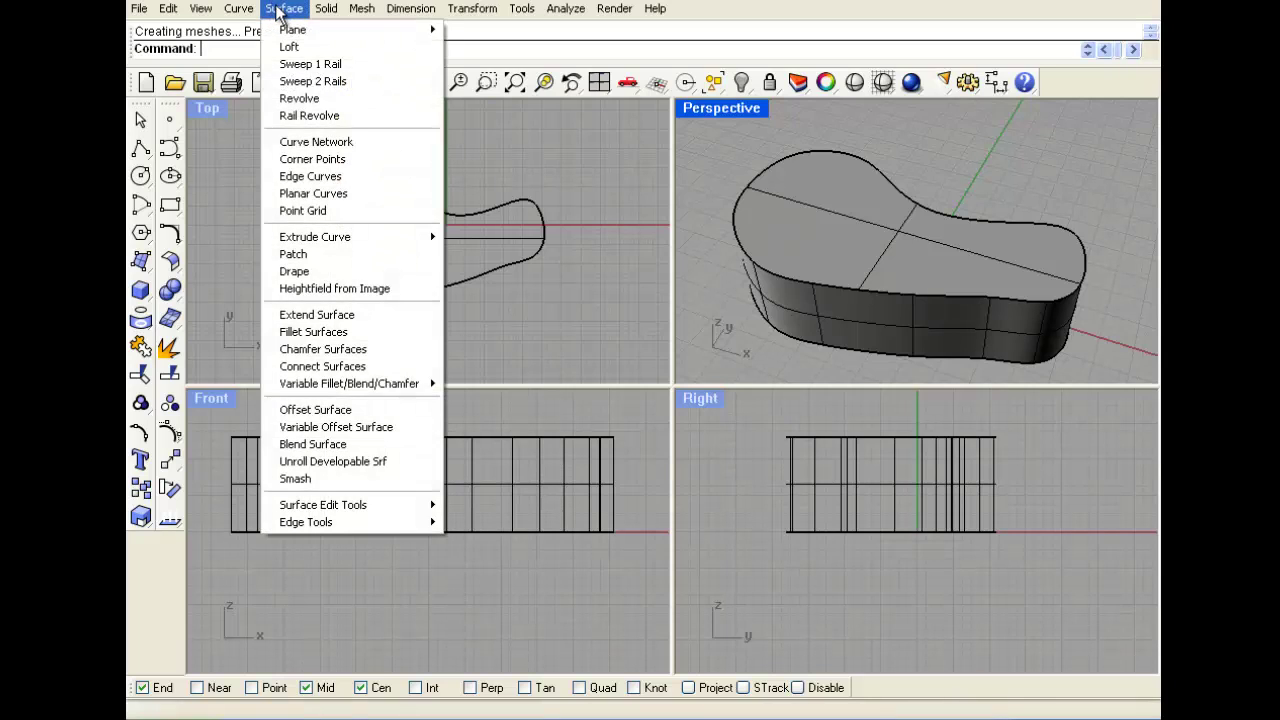
{"action": "left_click", "coordinate": [367, 342]}
{"action": "left_click", "coordinate": [872, 256]}
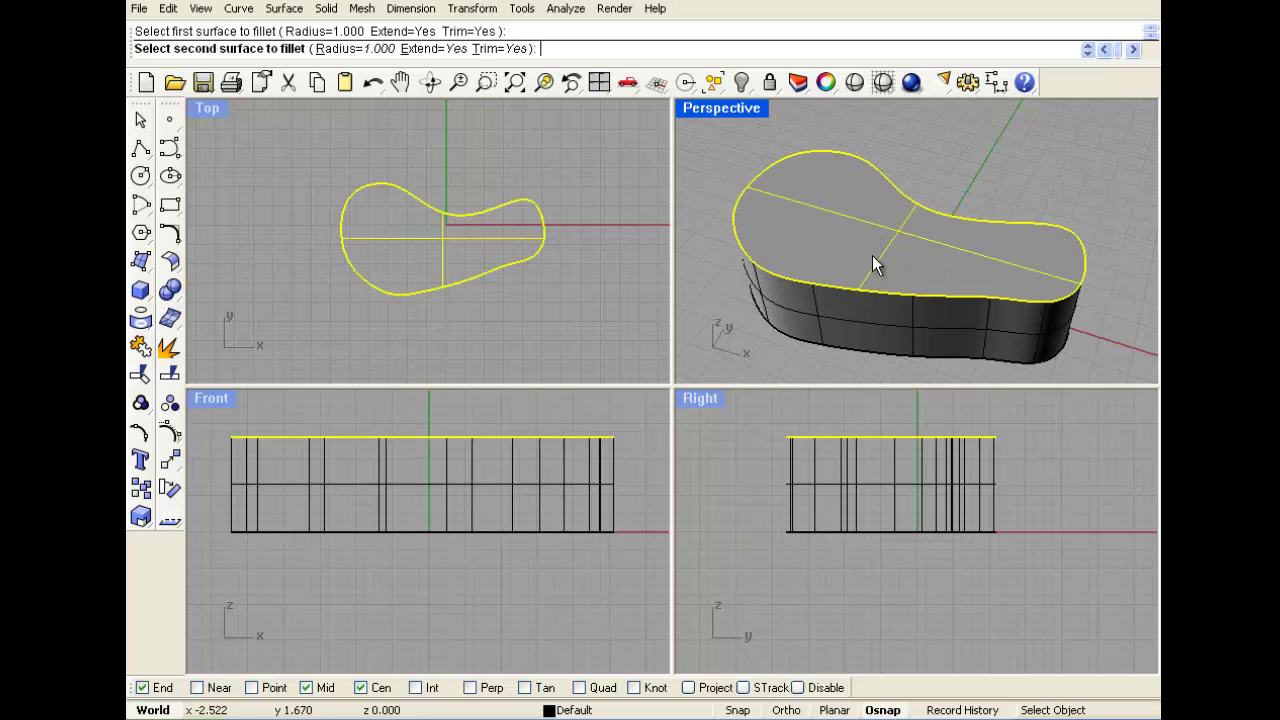
{"action": "left_click", "coordinate": [884, 314]}
{"action": "right_click_drag", "start_coordinate": [1061, 300], "coordinate": [812, 168]}
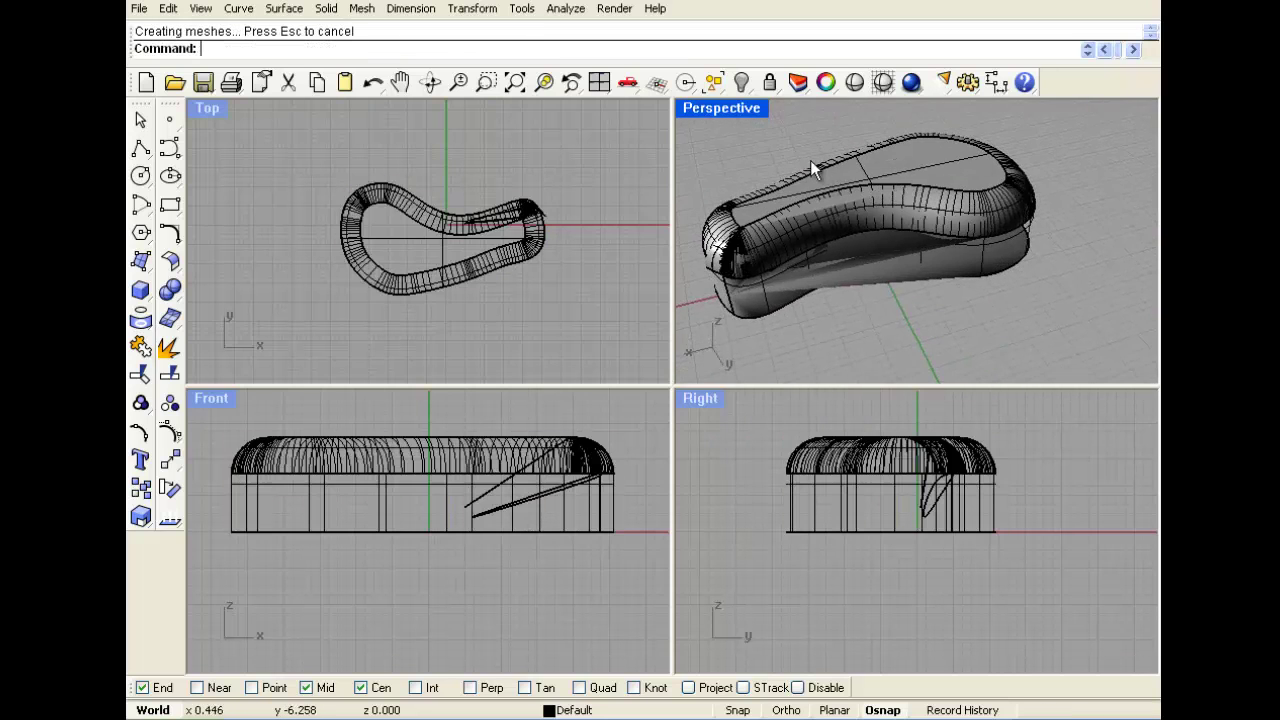
{"action": "key", "text": "ctrl+z"}
Maximize the Perspective viewport, try a 0.5 radius surface fillet between the top face and side wall, and undo it.
{"action": "double_click", "coordinate": [745, 110]}
{"action": "key", "text": "Return"}
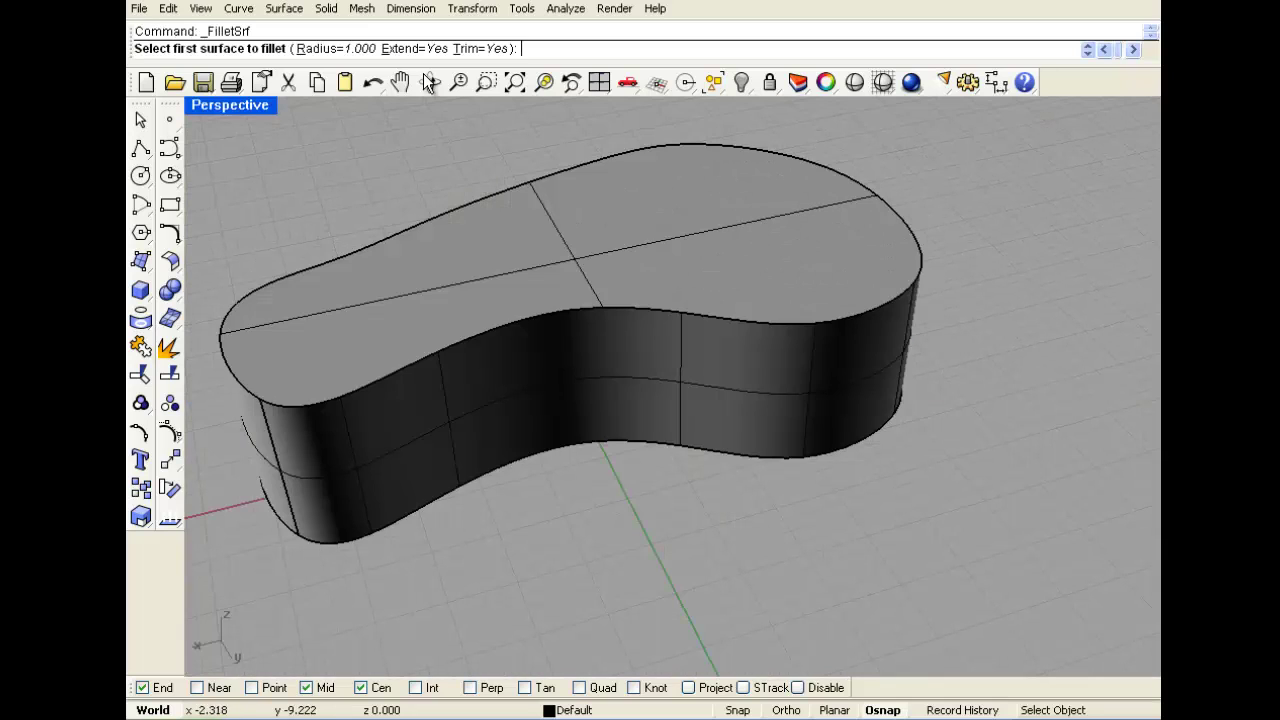
{"action": "left_click", "coordinate": [334, 50]}
{"action": "type", "text": ".5"}
{"action": "key", "text": "Return"}
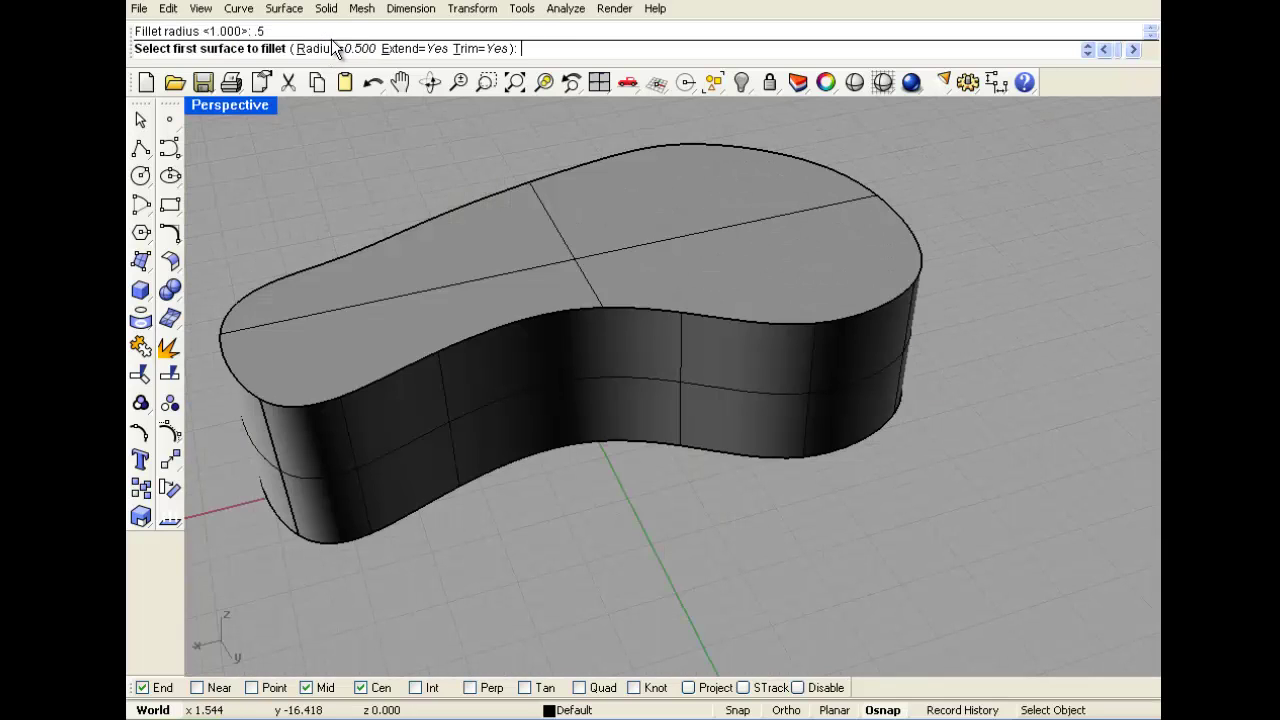
{"action": "left_click", "coordinate": [640, 258]}
{"action": "left_click", "coordinate": [645, 320]}
{"action": "right_click_drag", "start_coordinate": [649, 317], "coordinate": [735, 435]}
{"action": "key", "text": "ctrl+z"}
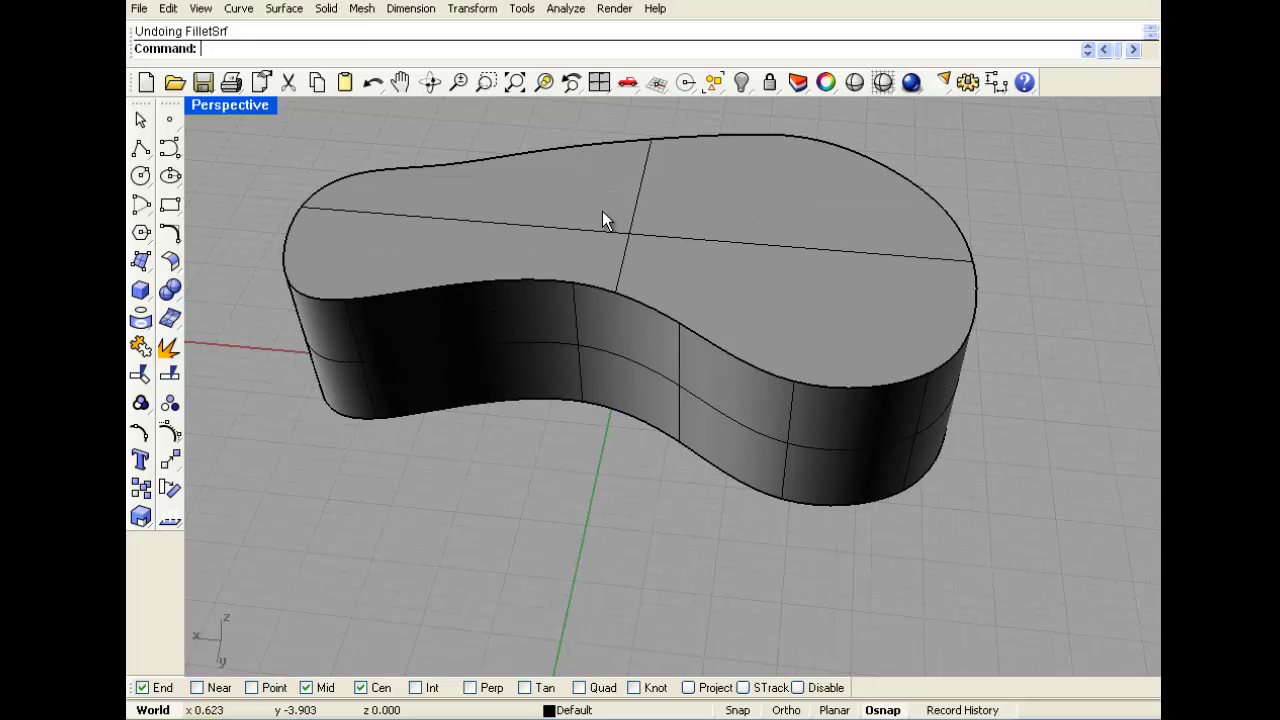
Try a 1.5 radius surface fillet between the top face and side wall, inspect it from several sides, and undo it.
{"action": "right_click_drag", "start_coordinate": [624, 280], "coordinate": [625, 259]}
{"action": "right_click", "coordinate": [625, 259]}
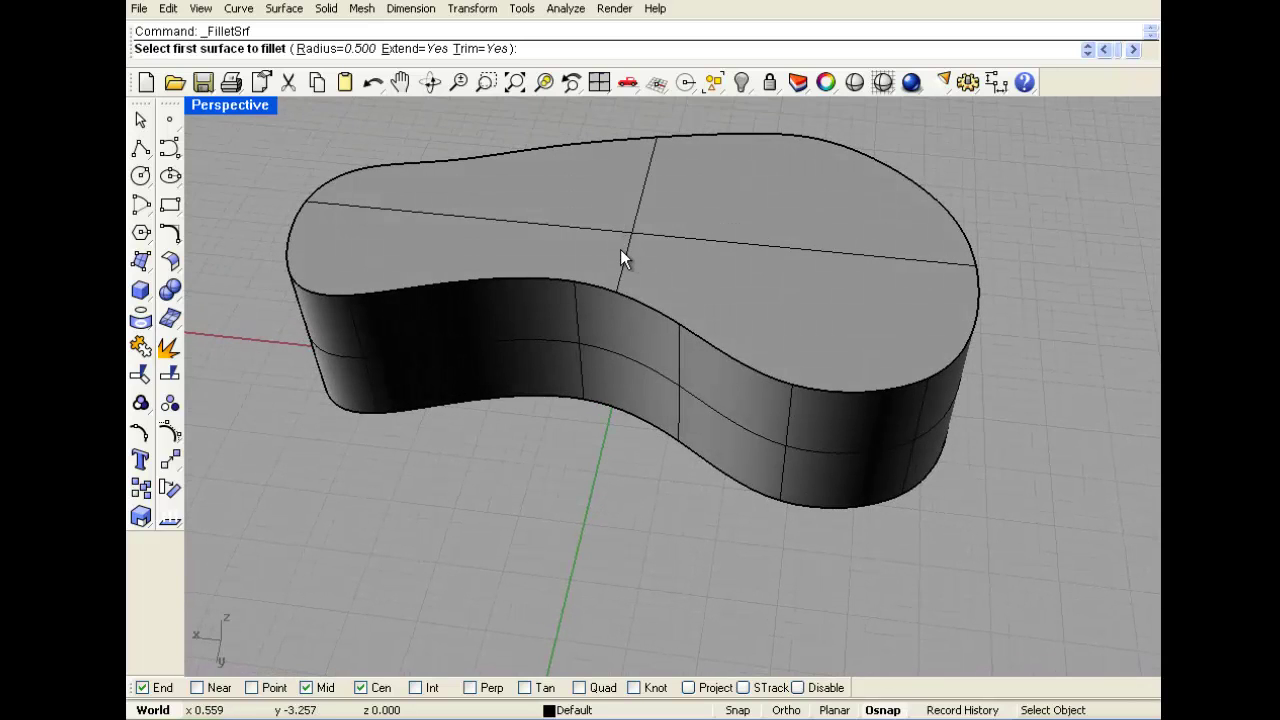
{"action": "type", "text": "1.5"}
{"action": "key", "text": "Return"}
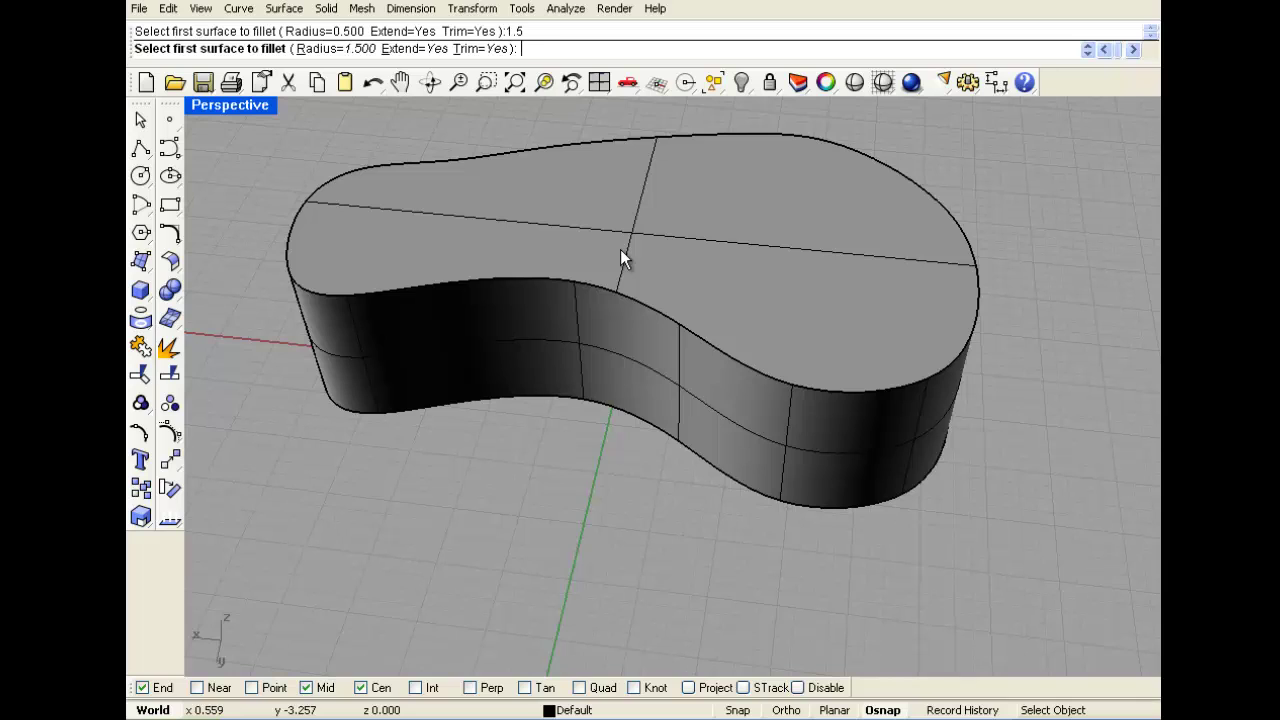
{"action": "left_click", "coordinate": [961, 330]}
{"action": "right_click_drag", "start_coordinate": [961, 330], "coordinate": [857, 500]}
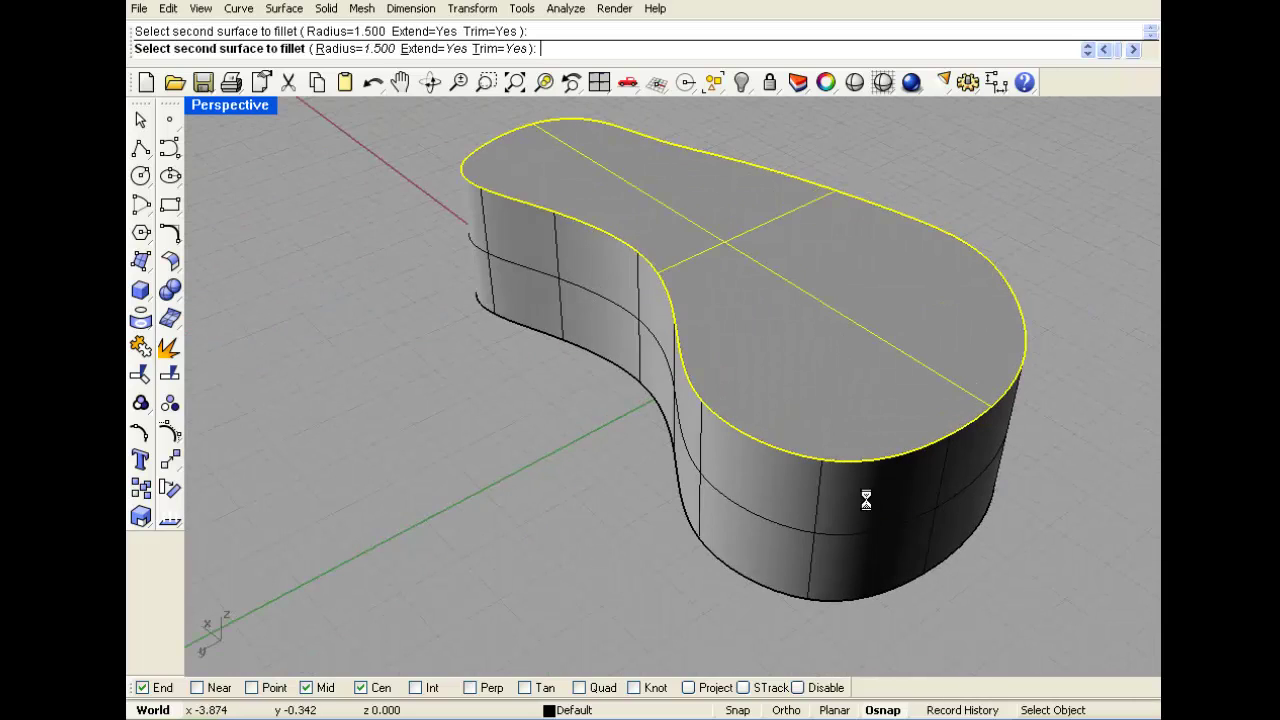
{"action": "left_click", "coordinate": [806, 414]}
{"action": "right_click_drag", "start_coordinate": [753, 370], "coordinate": [918, 385]}
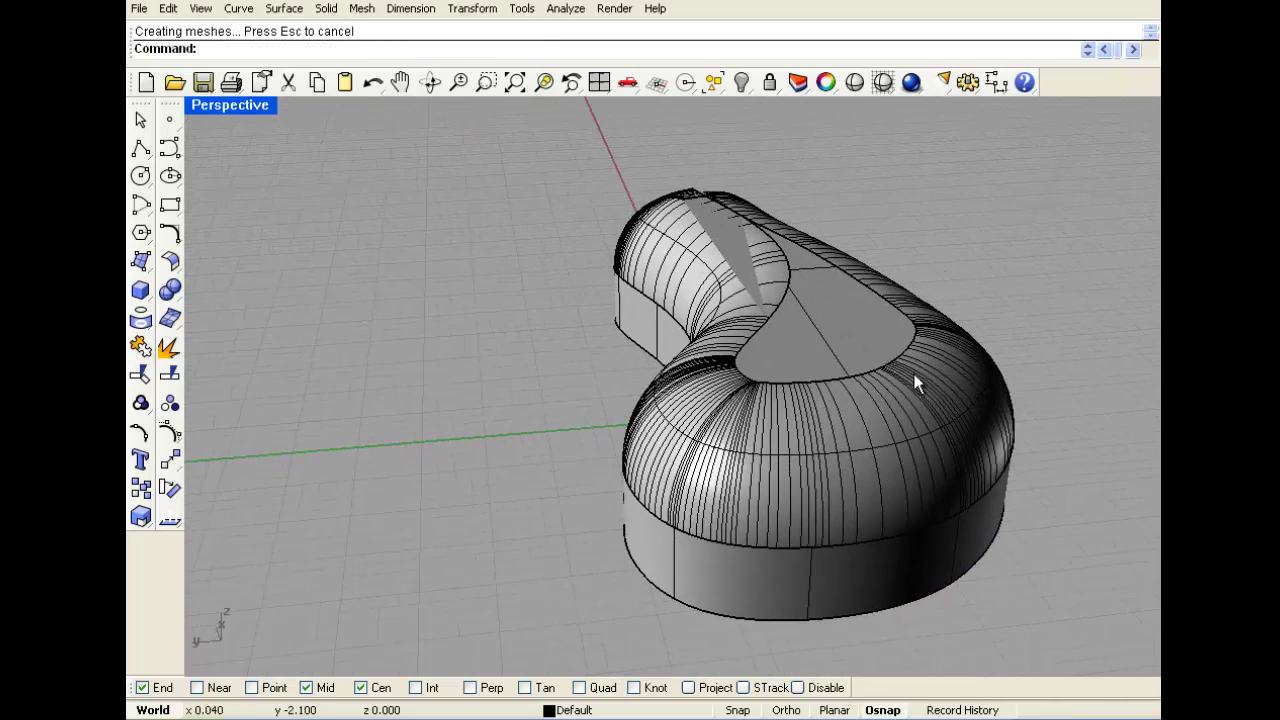
{"action": "right_click_drag", "start_coordinate": [740, 340], "coordinate": [480, 365]}
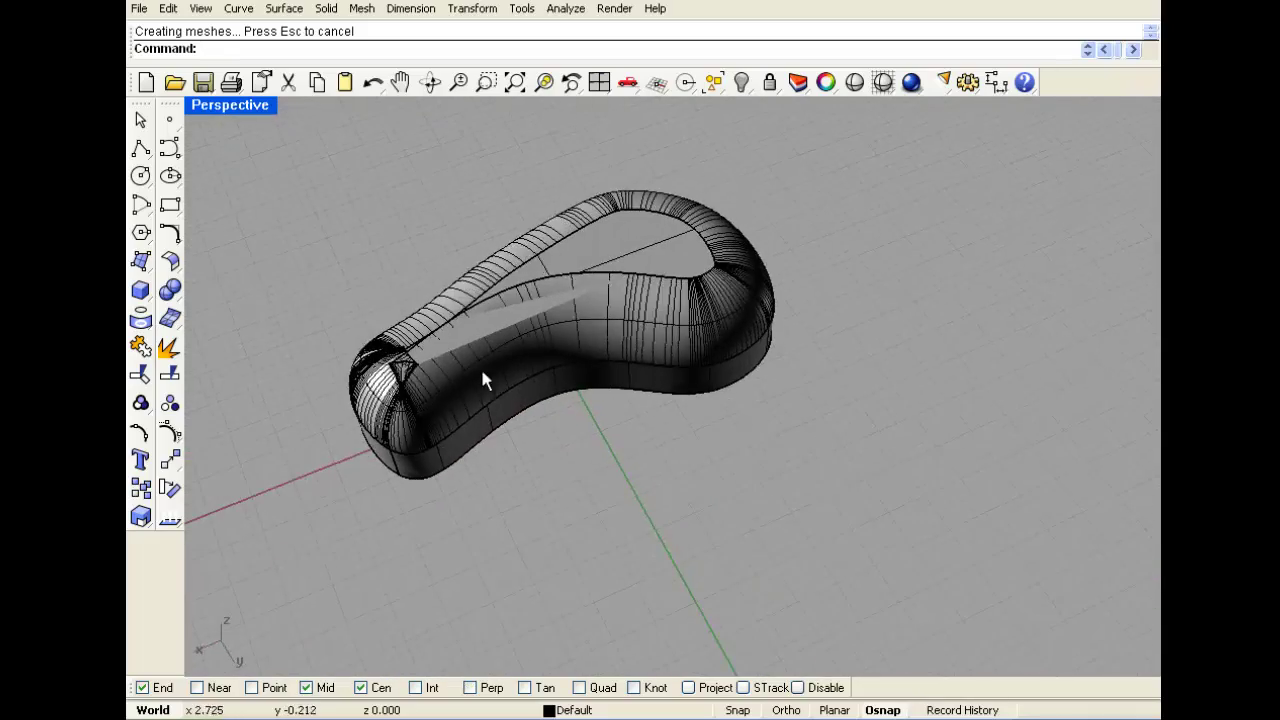
{"action": "key", "text": "ctrl+z"}
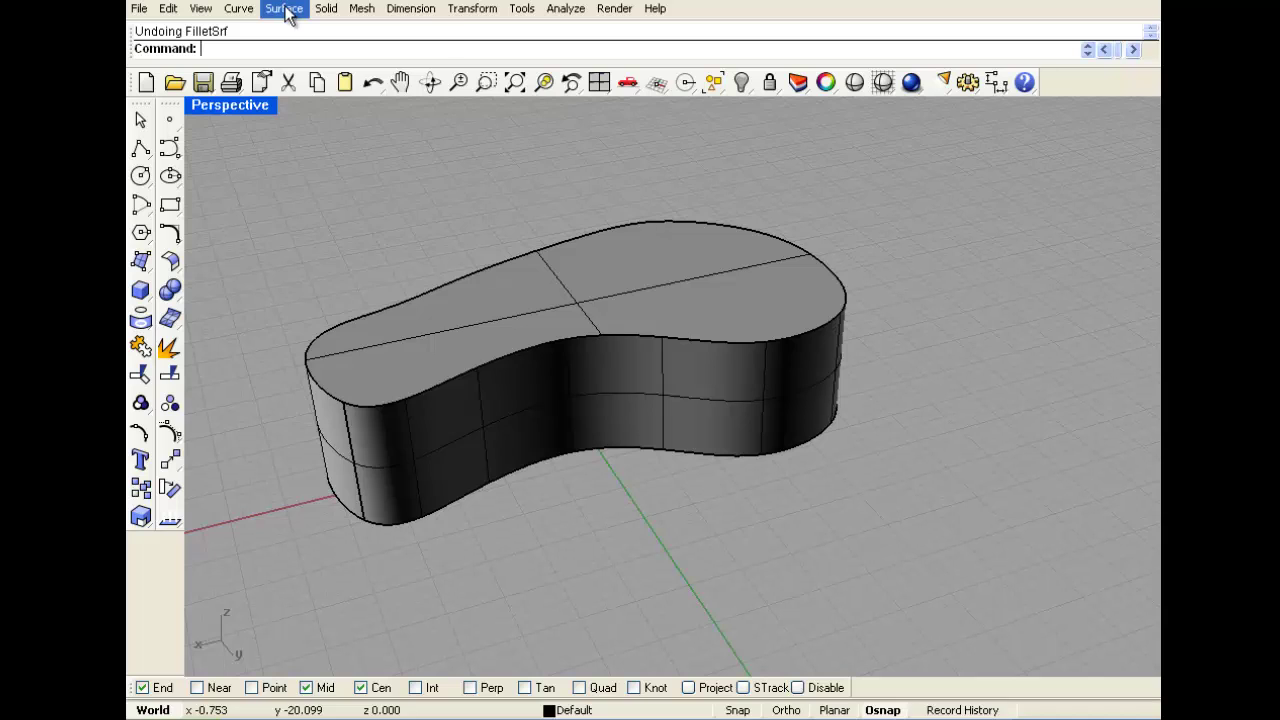
Start a Variable Fillet Surfaces operation with radius 0.5 between the solid's top face and side wall.
{"action": "left_click", "coordinate": [286, 8]}
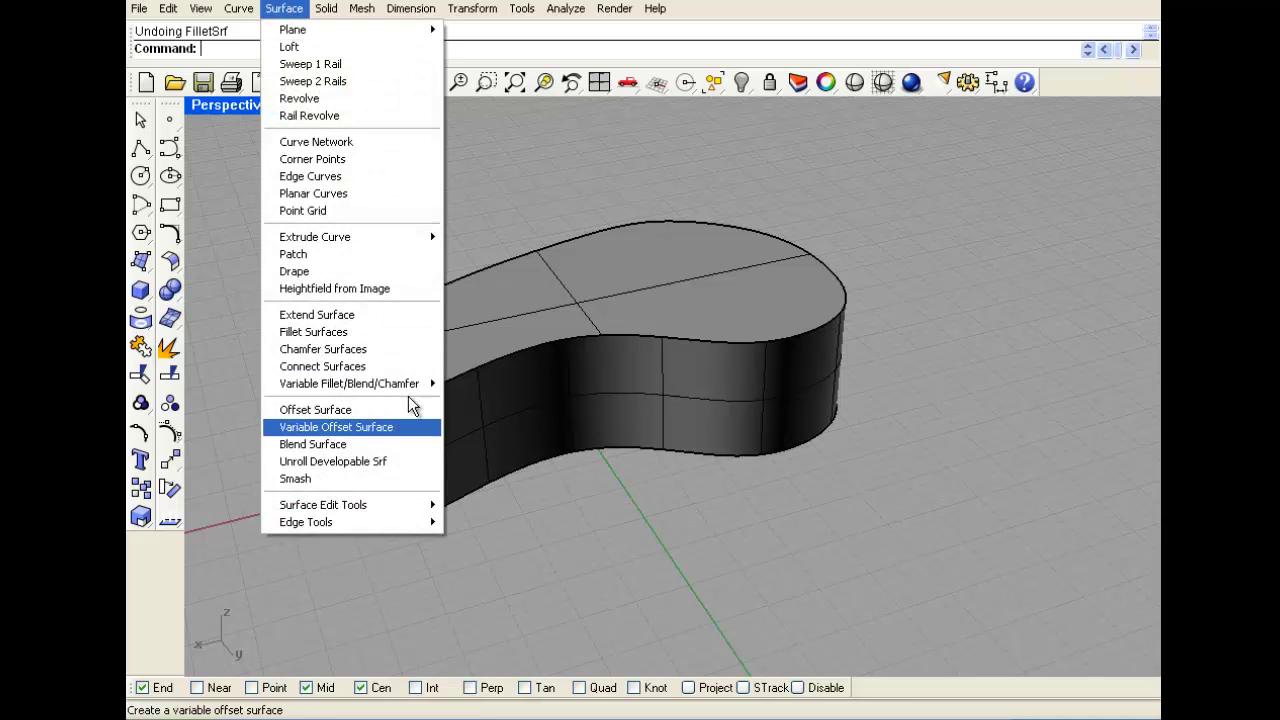
{"action": "mouse_move", "coordinate": [410, 385]}
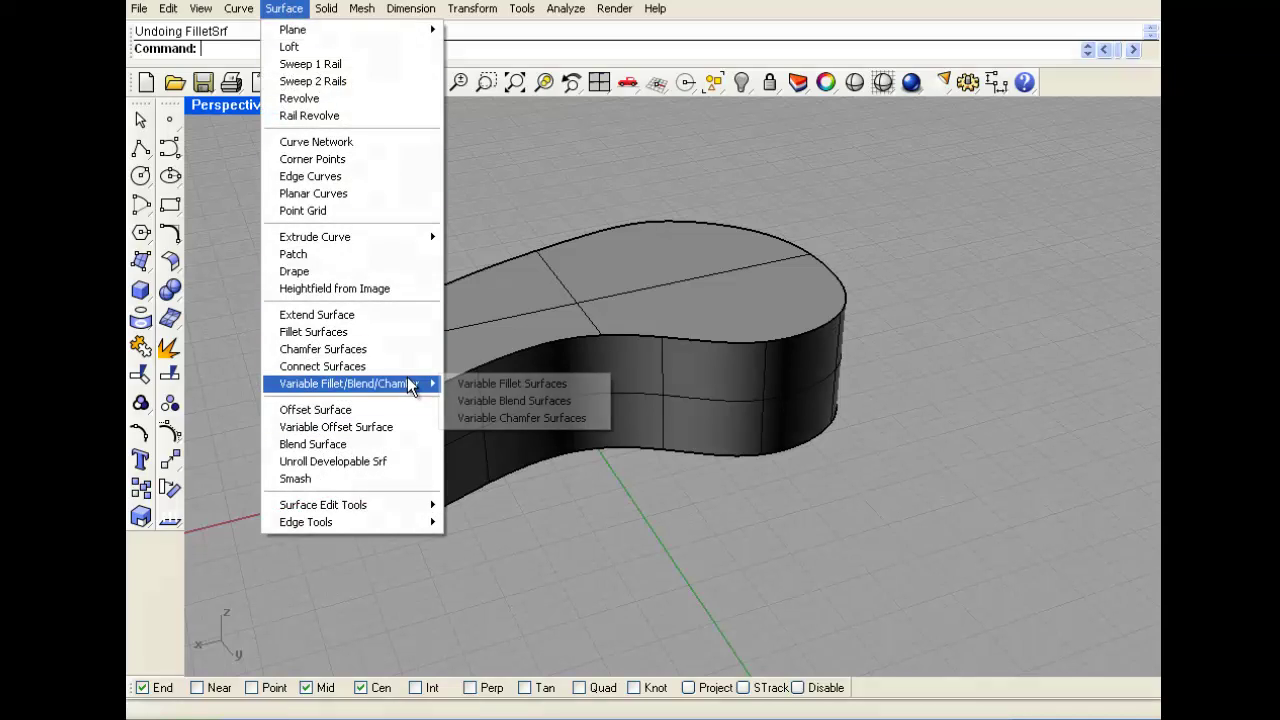
{"action": "left_click", "coordinate": [498, 383]}
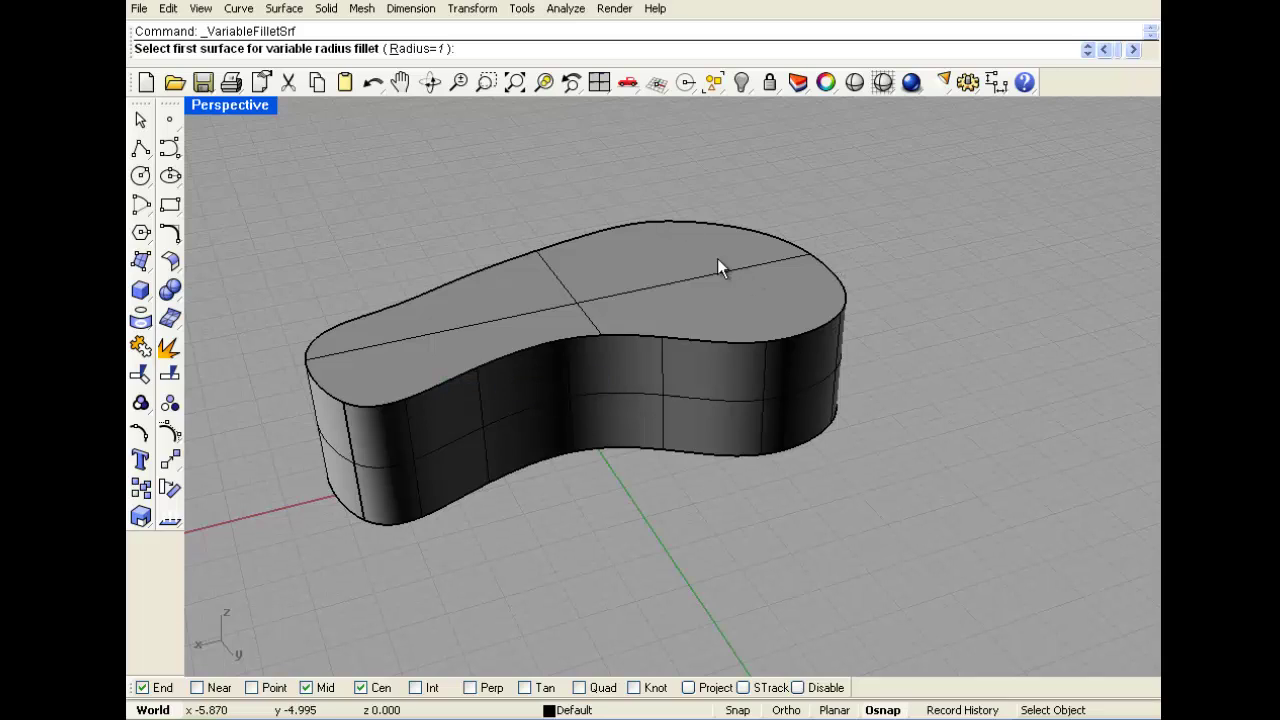
{"action": "left_click", "coordinate": [426, 49]}
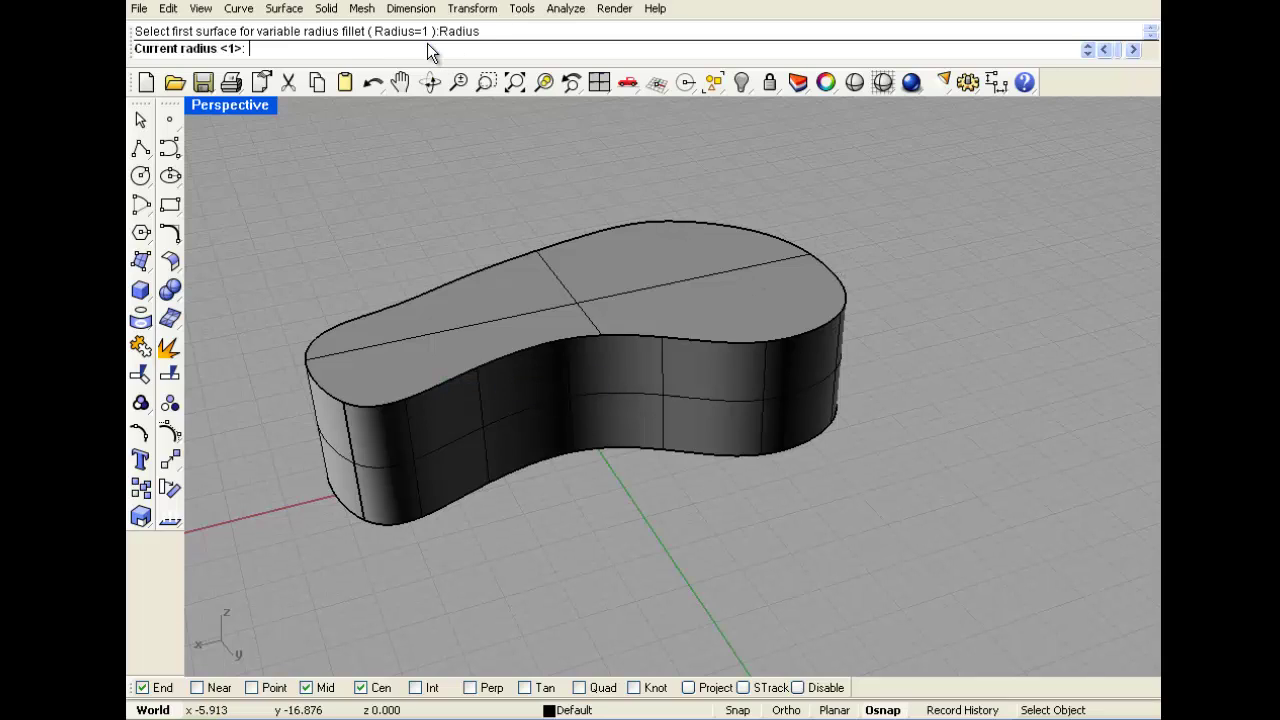
{"action": "type", "text": ".5"}
{"action": "key", "text": "Return"}
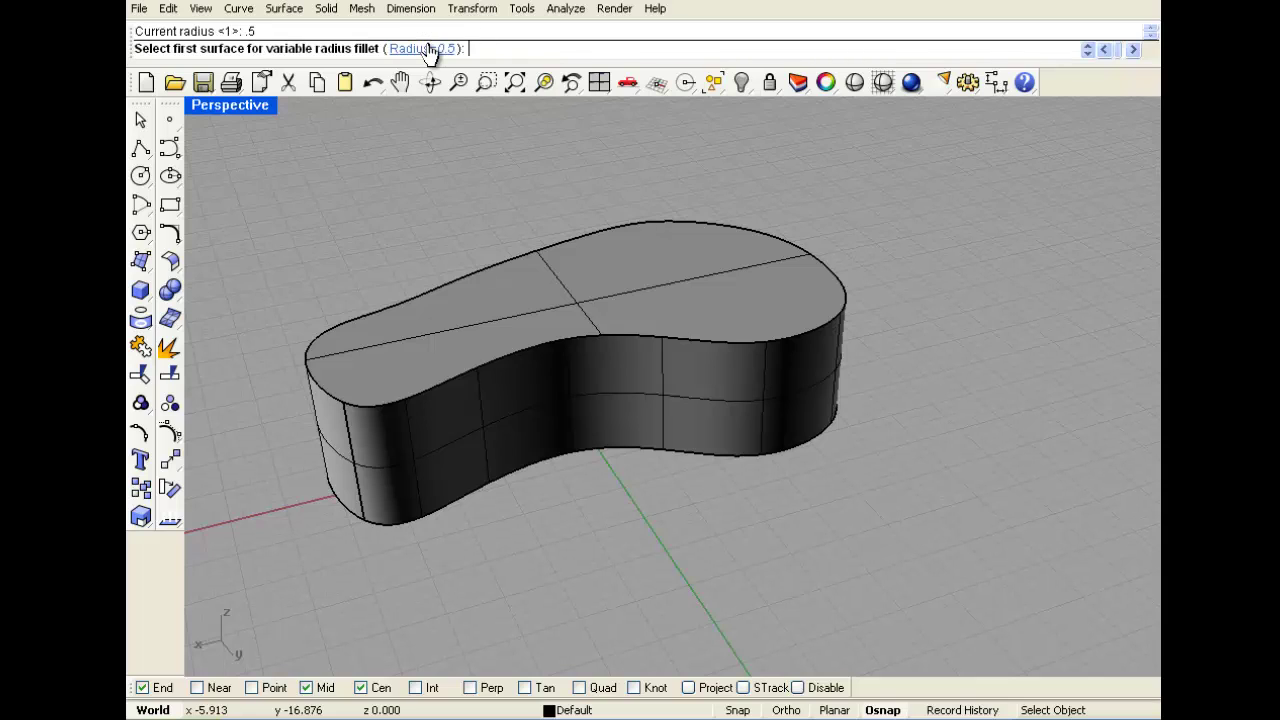
{"action": "left_click", "coordinate": [455, 345]}
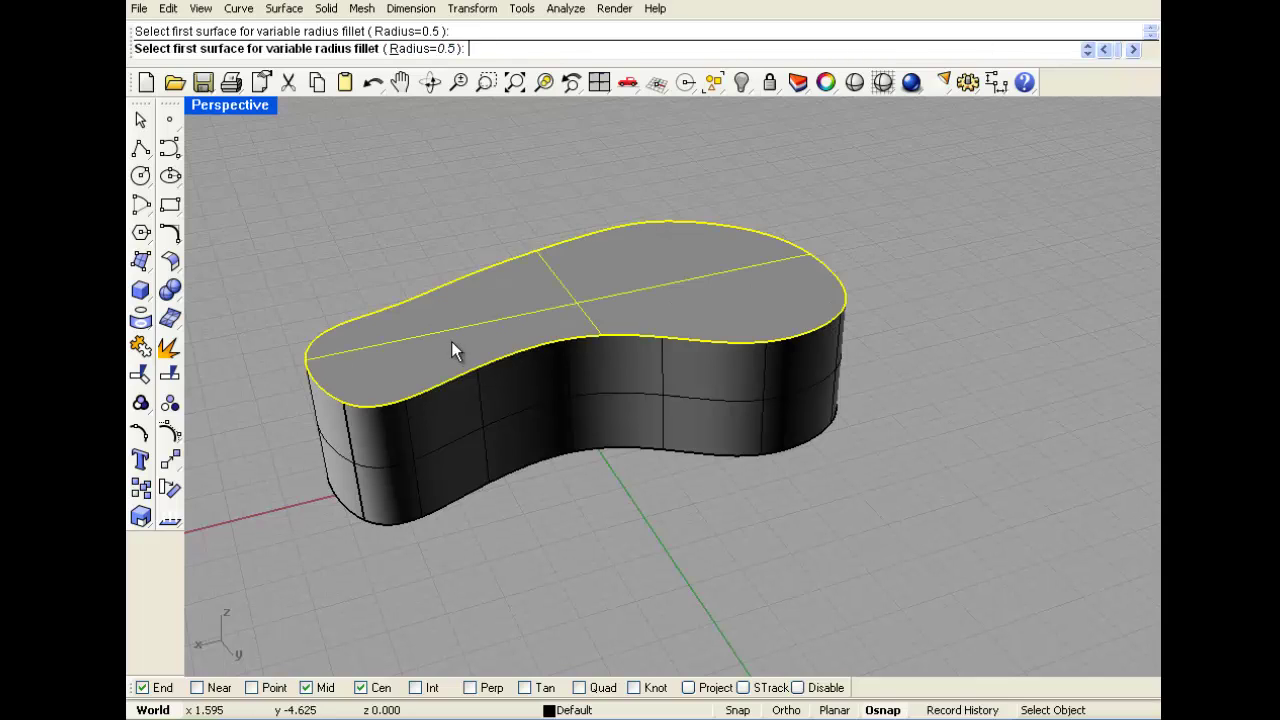
{"action": "left_click", "coordinate": [480, 401]}
{"action": "scroll", "coordinate": [289, 398], "scroll_direction": "up", "scroll_amount": 4}
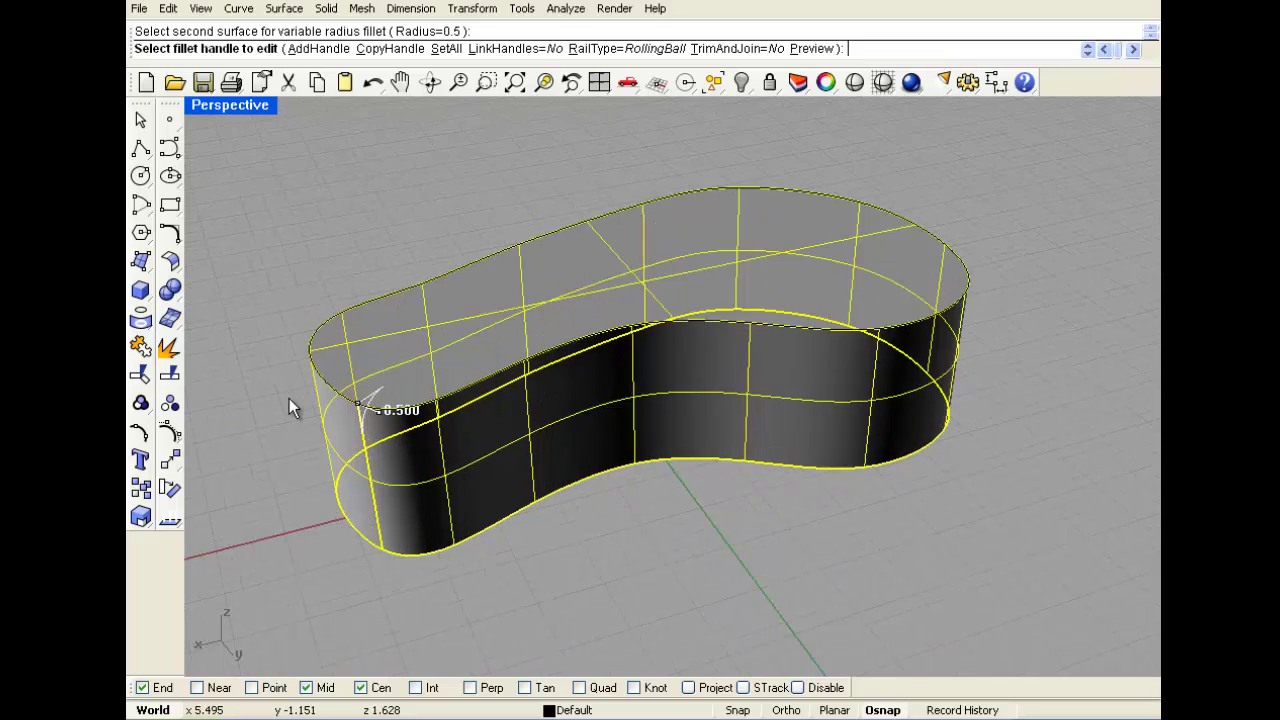
Add a 0.5 radius fillet handle at the narrow end and four 0.25 radius handles along the near concave top edge.
{"action": "left_click", "coordinate": [316, 48]}
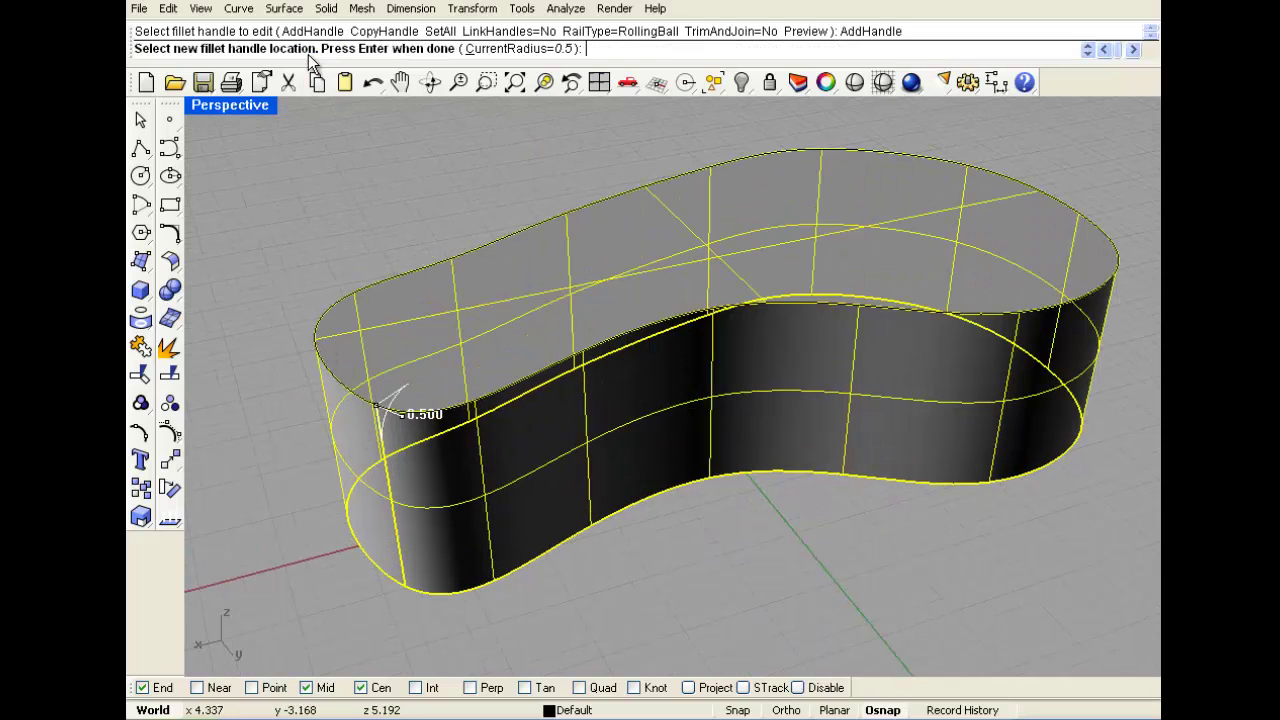
{"action": "left_click", "coordinate": [316, 330]}
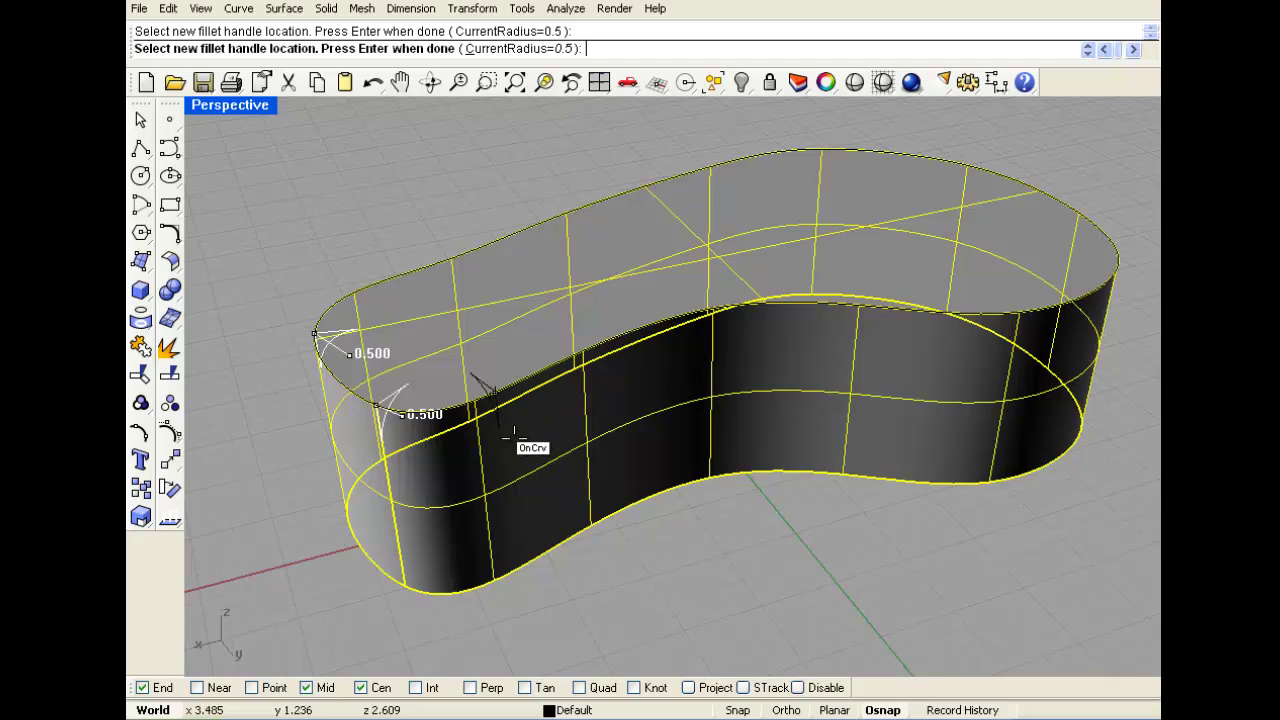
{"action": "scroll", "coordinate": [540, 440], "scroll_direction": "down", "scroll_amount": 1}
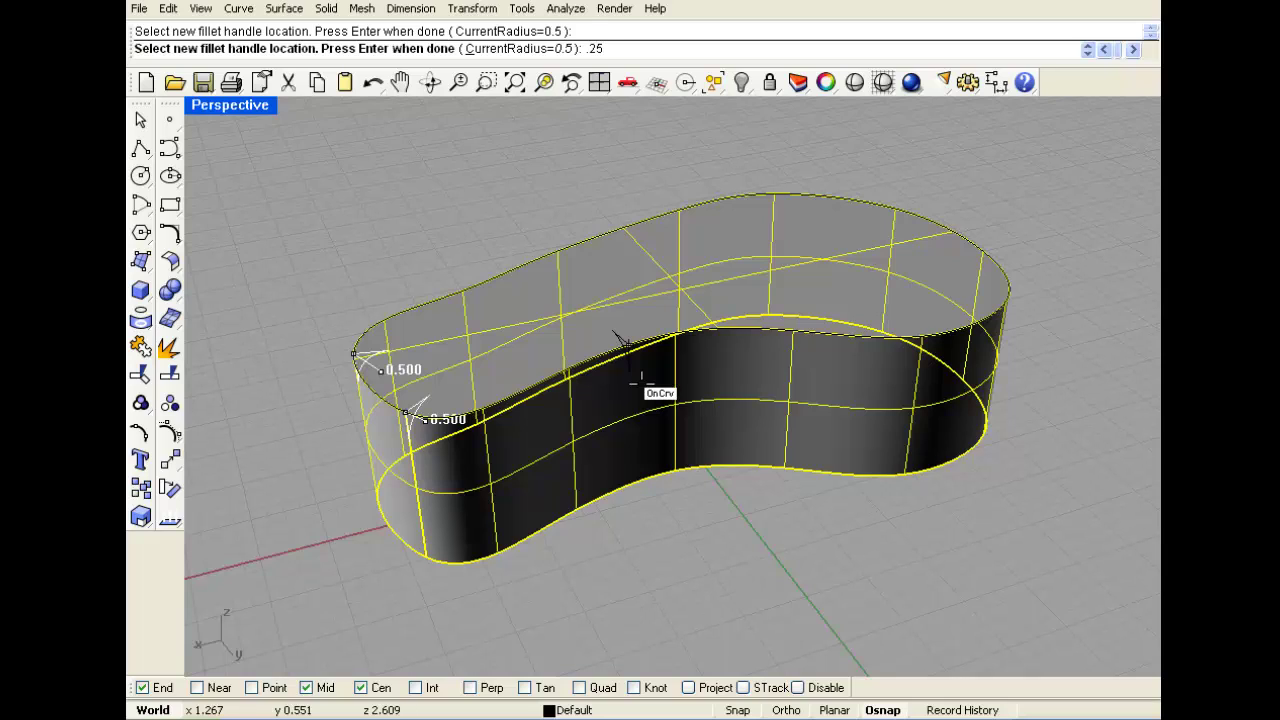
{"action": "left_click", "coordinate": [600, 352]}
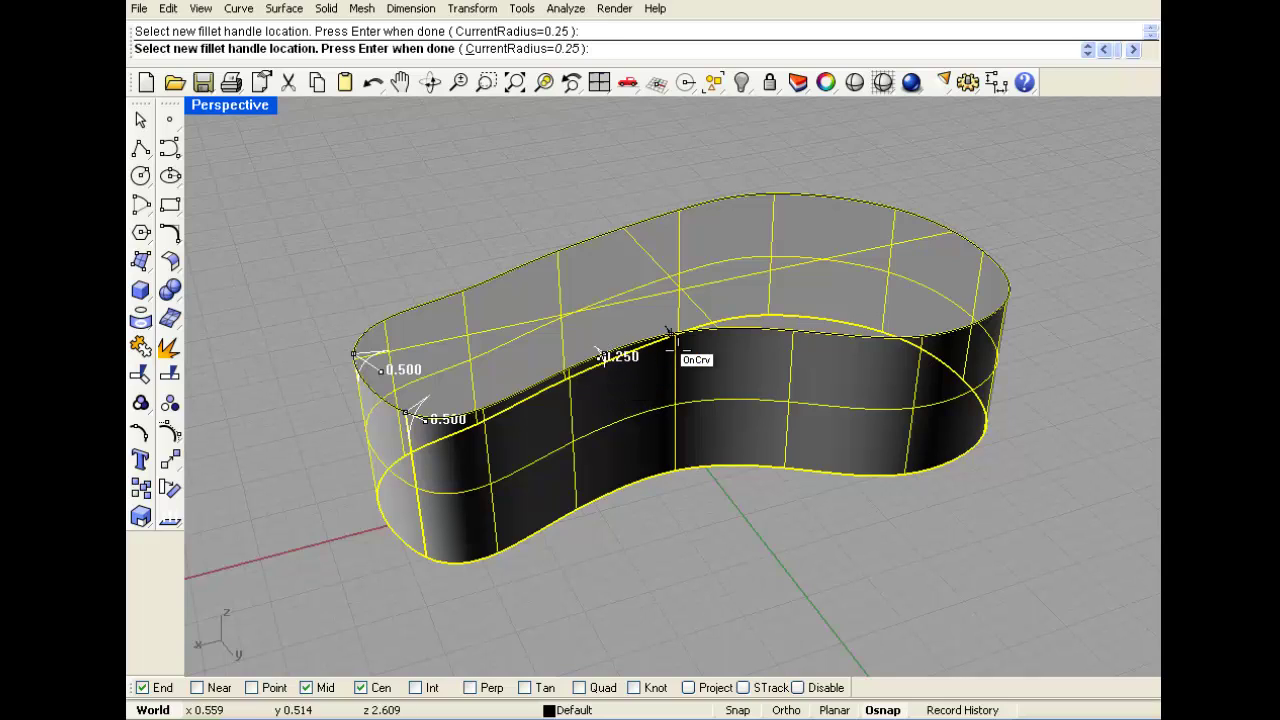
{"action": "left_click", "coordinate": [670, 334]}
{"action": "left_click", "coordinate": [767, 330]}
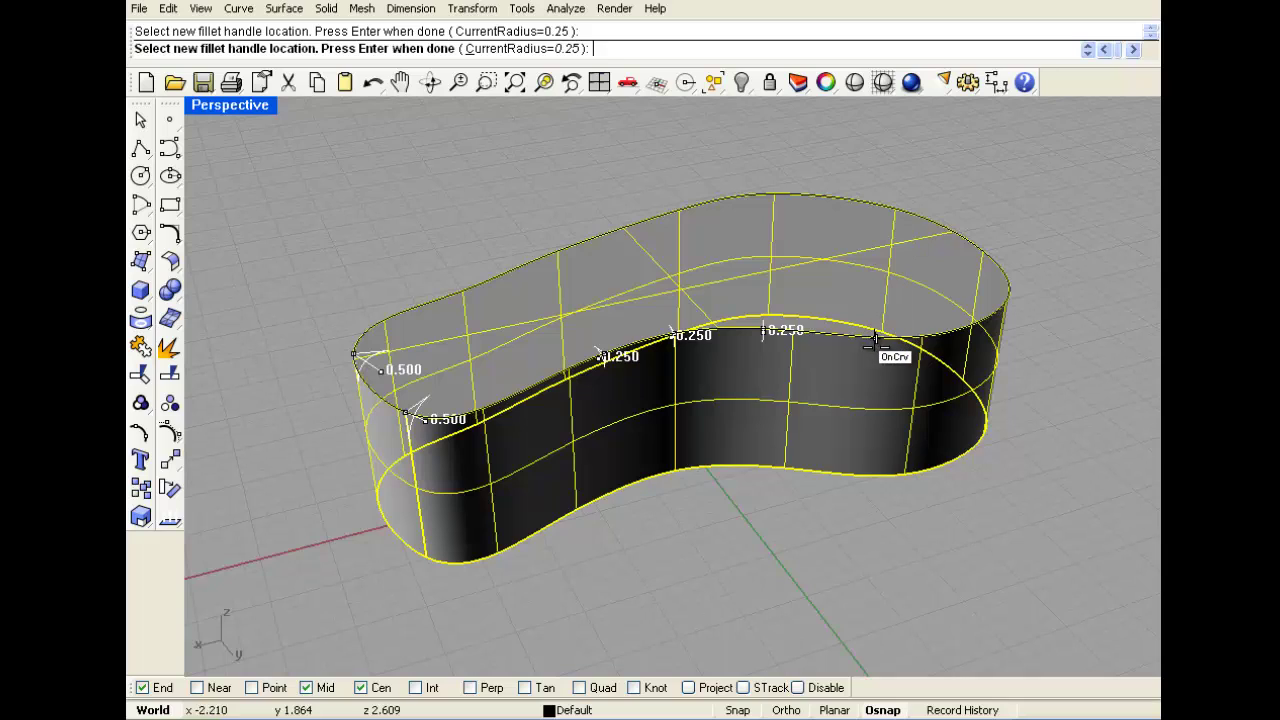
{"action": "left_click", "coordinate": [866, 338]}
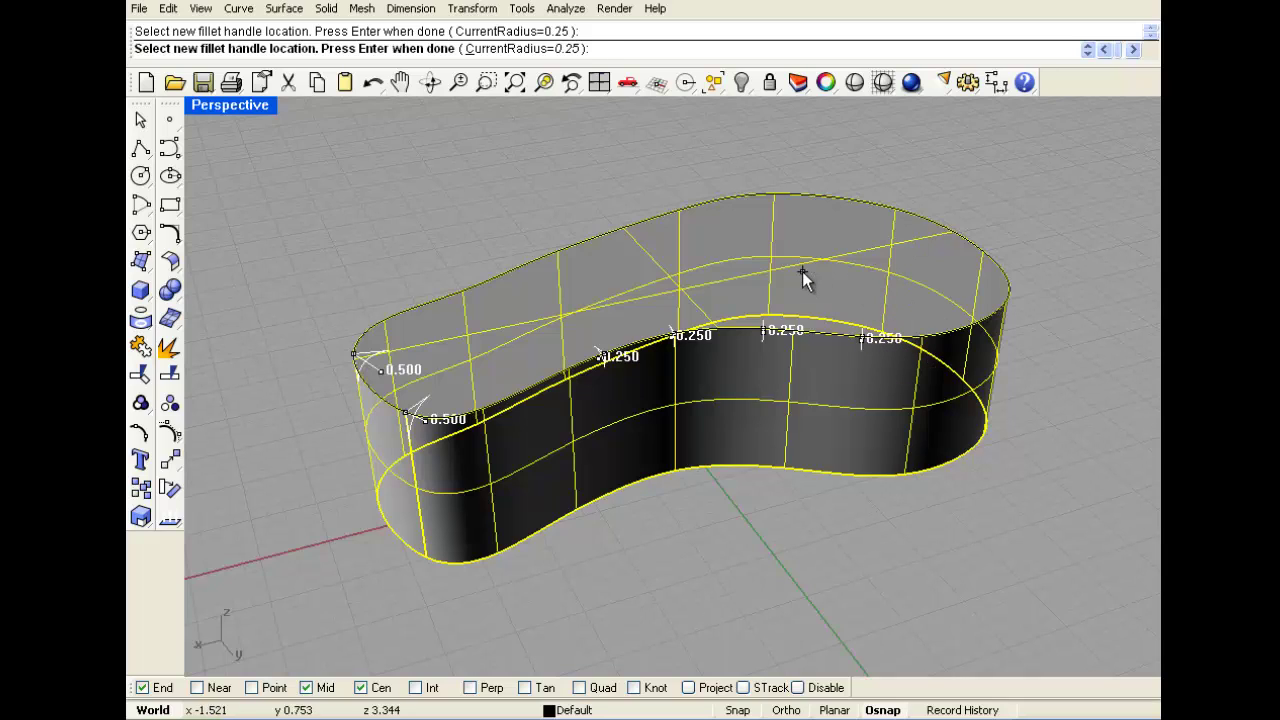
Set the current handle radius to 1.5 and add two fillet handles on the far top edge around the wide end.
{"action": "type", "text": "1.5"}
{"action": "key", "text": "Return"}
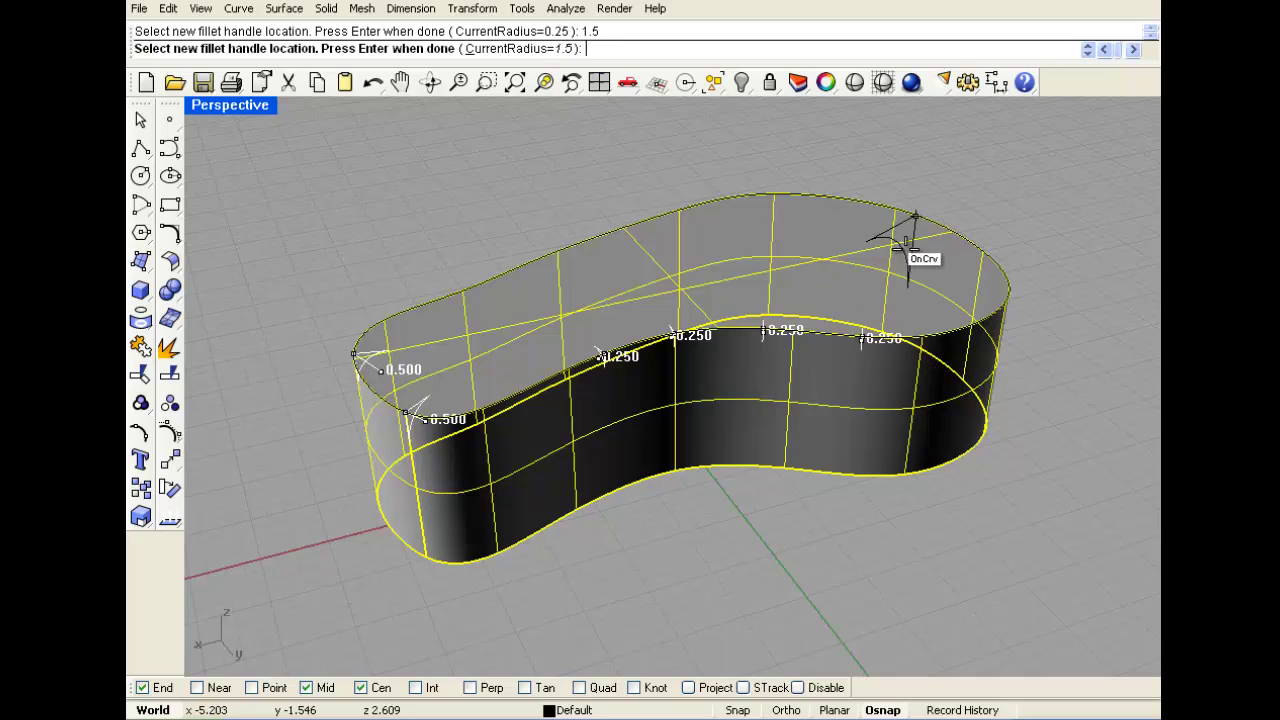
{"action": "left_click", "coordinate": [938, 222]}
{"action": "left_click", "coordinate": [775, 193]}
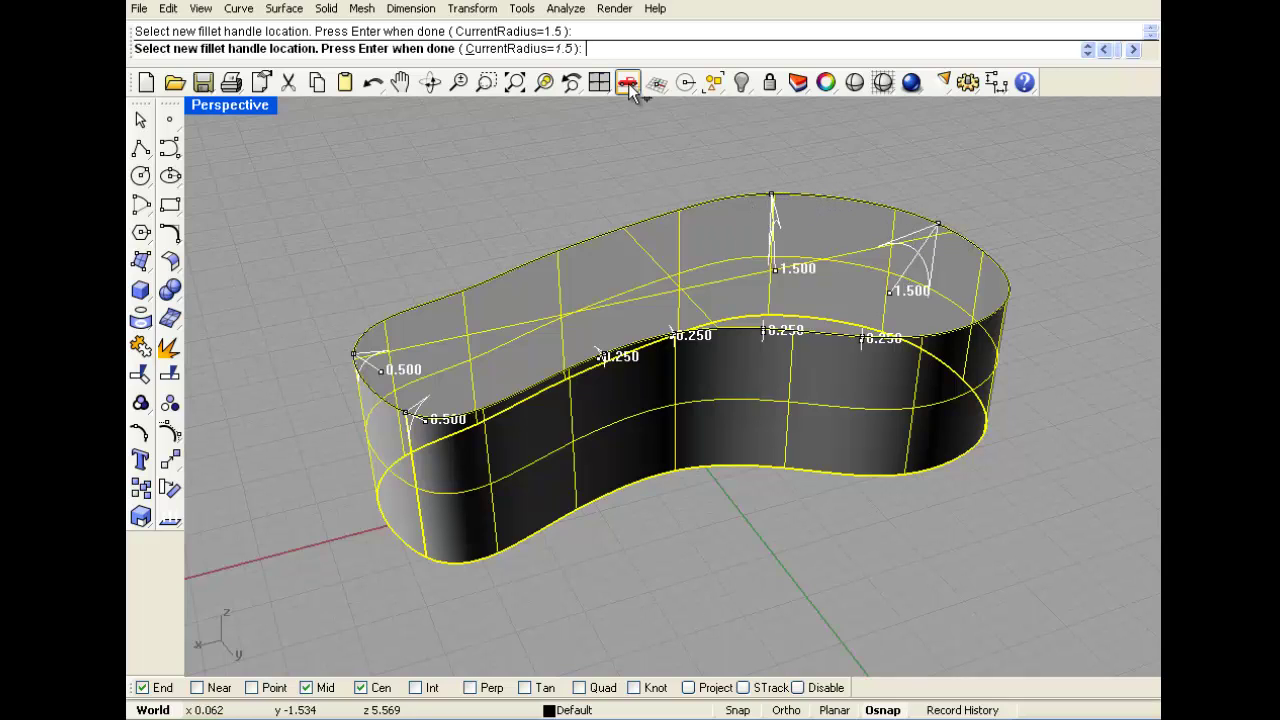
Add a 1.0 radius handle midway along the far top edge, preview the variable surface fillet and complete it.
{"action": "key", "text": "Return"}
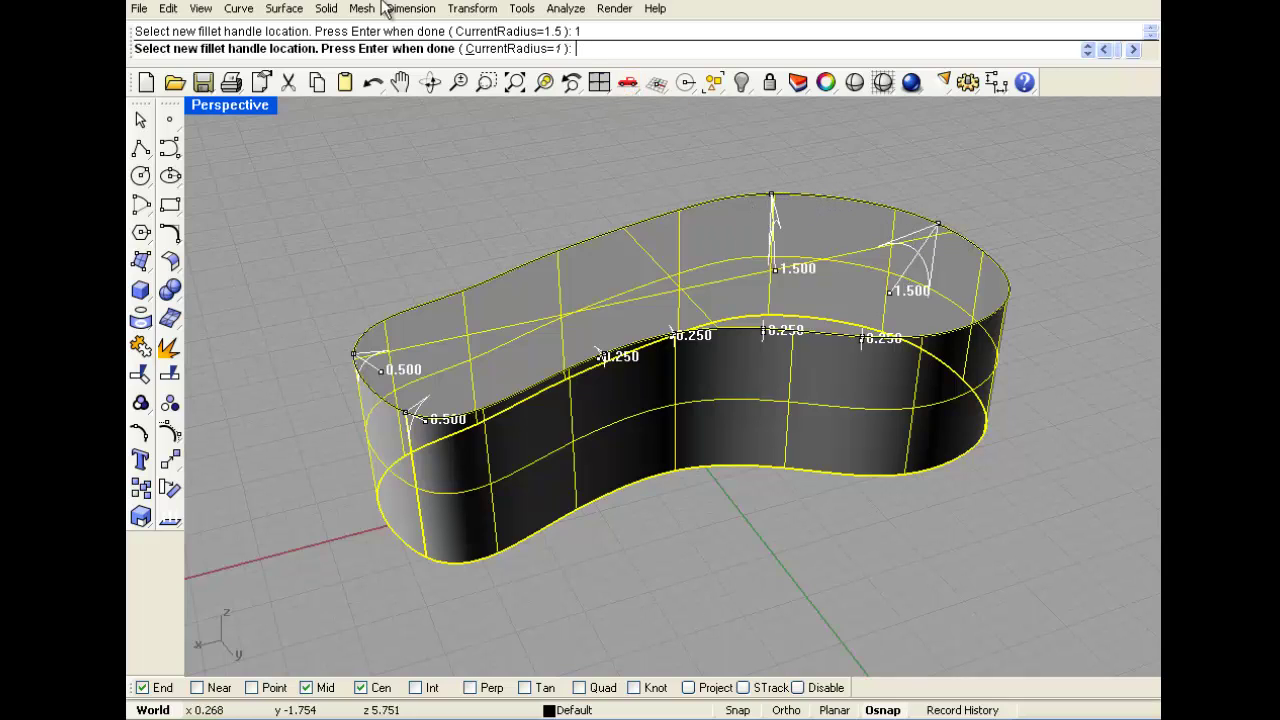
{"action": "left_click", "coordinate": [521, 266]}
{"action": "key", "text": "Return"}
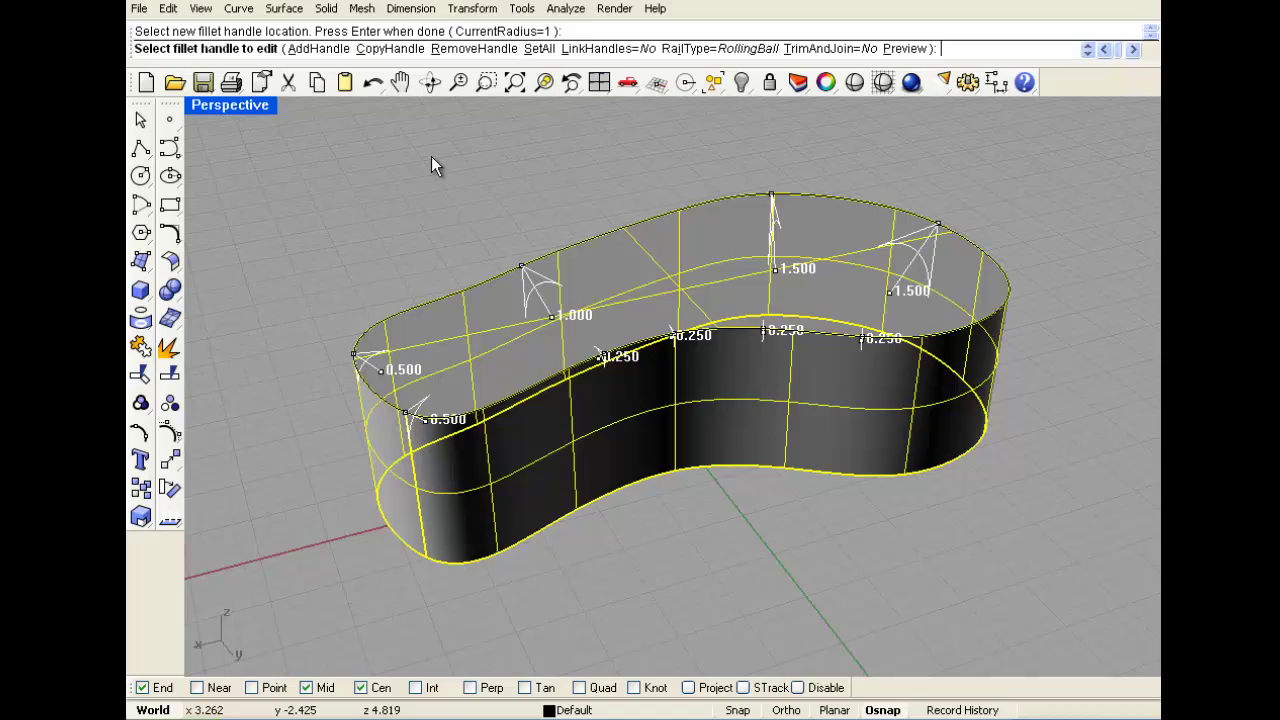
{"action": "left_click", "coordinate": [905, 48]}
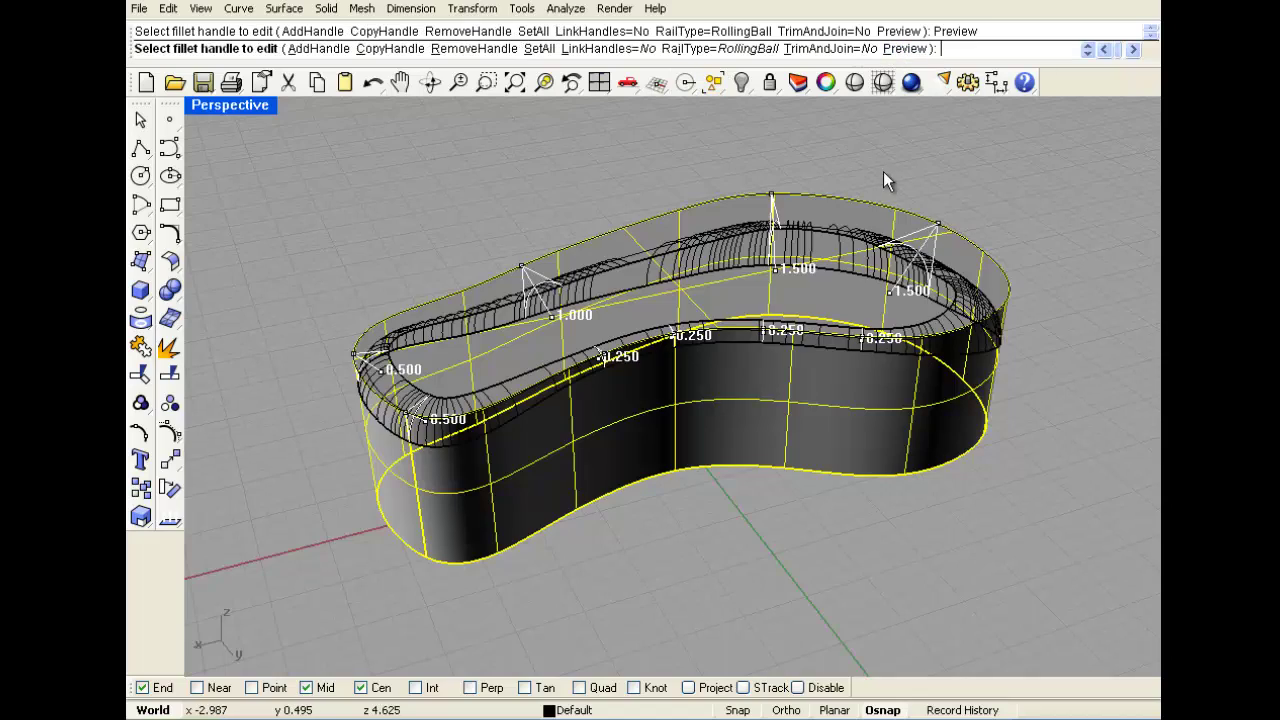
{"action": "right_click_drag", "start_coordinate": [883, 171], "coordinate": [712, 229]}
{"action": "key", "text": "Return"}
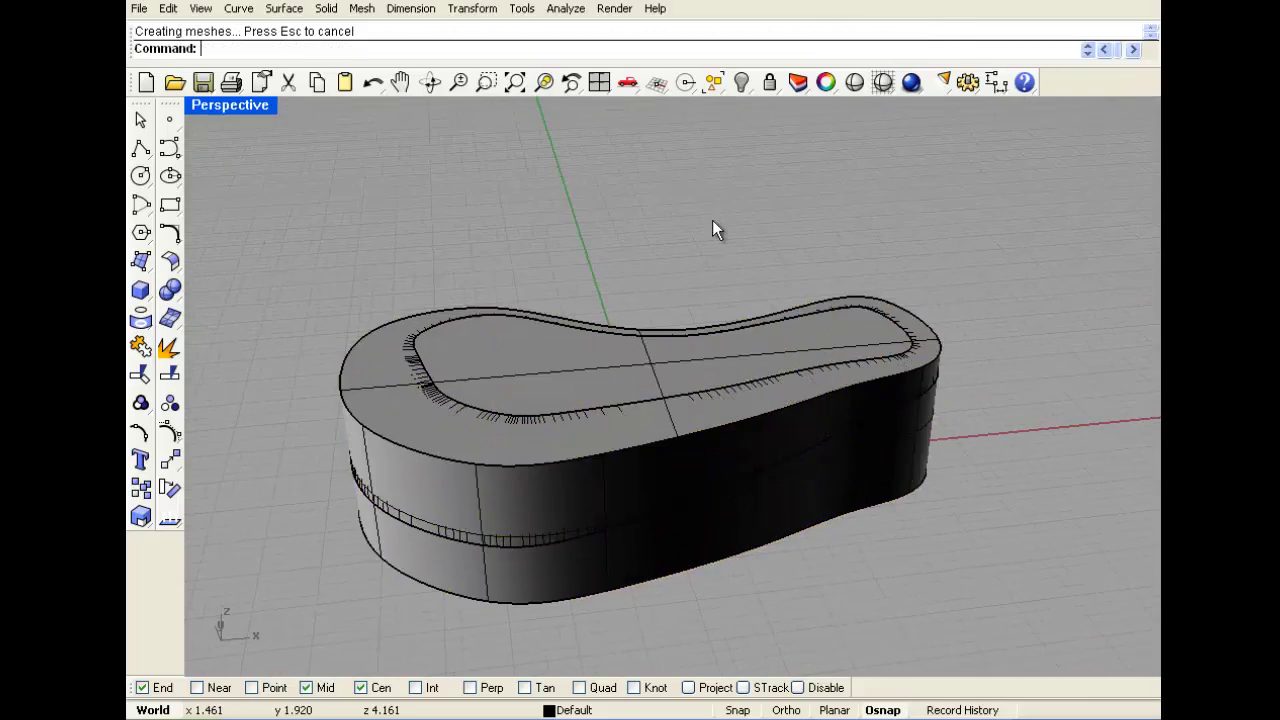
Undo the variable surface fillet and redo it.
{"action": "left_click", "coordinate": [371, 341]}
{"action": "mouse_move", "coordinate": [371, 341]}
{"action": "right_mouse_down"}
{"action": "mouse_move", "coordinate": [420, 291]}
{"action": "mouse_move", "coordinate": [415, 374]}
{"action": "mouse_move", "coordinate": [472, 368]}
{"action": "mouse_move", "coordinate": [386, 294]}
{"action": "mouse_move", "coordinate": [451, 234]}
{"action": "mouse_move", "coordinate": [400, 294]}
{"action": "mouse_move", "coordinate": [397, 346]}
{"action": "mouse_move", "coordinate": [367, 328]}
{"action": "right_mouse_up"}
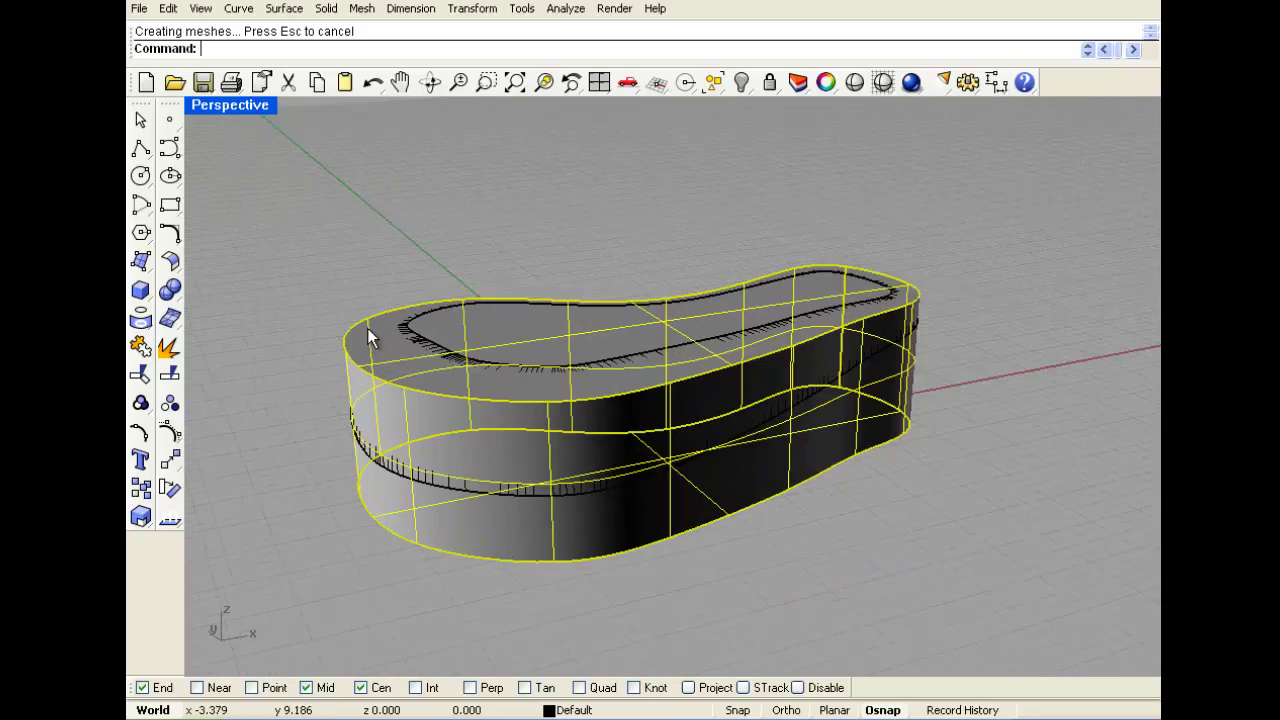
{"action": "right_click_drag", "start_coordinate": [612, 366], "coordinate": [591, 334]}
{"action": "left_click", "coordinate": [585, 262]}
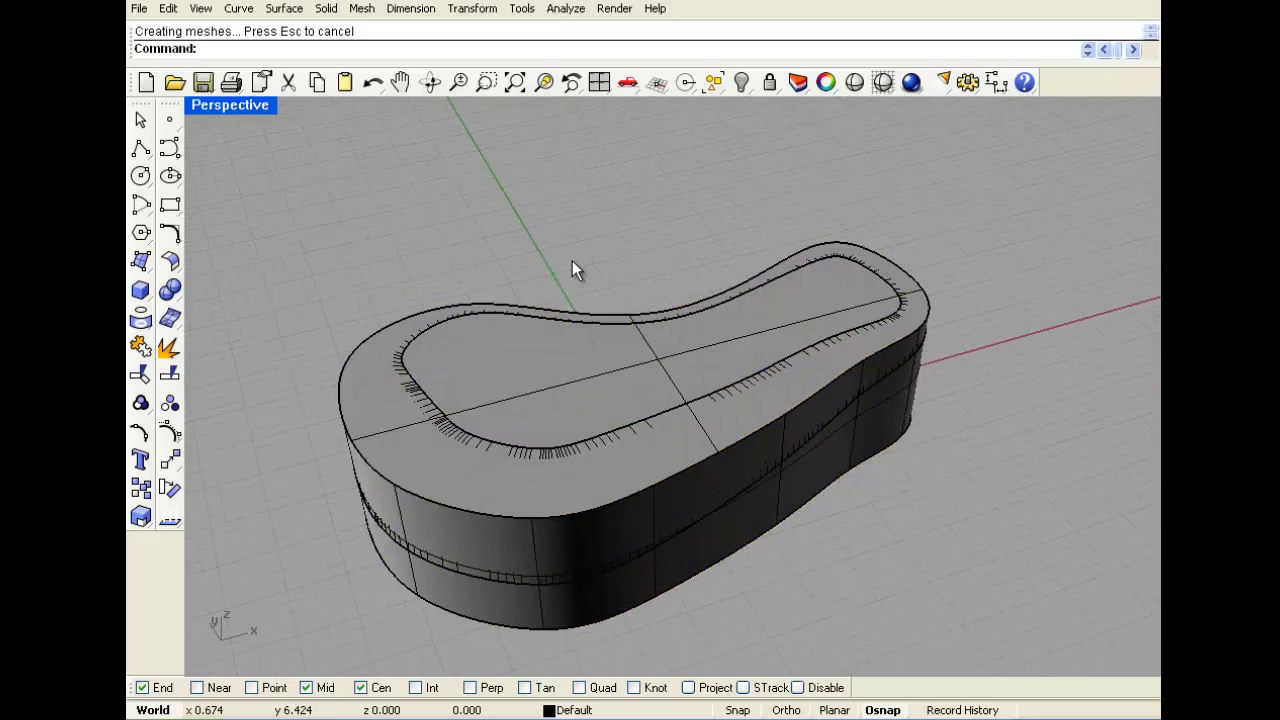
{"action": "key", "text": "ctrl+z"}
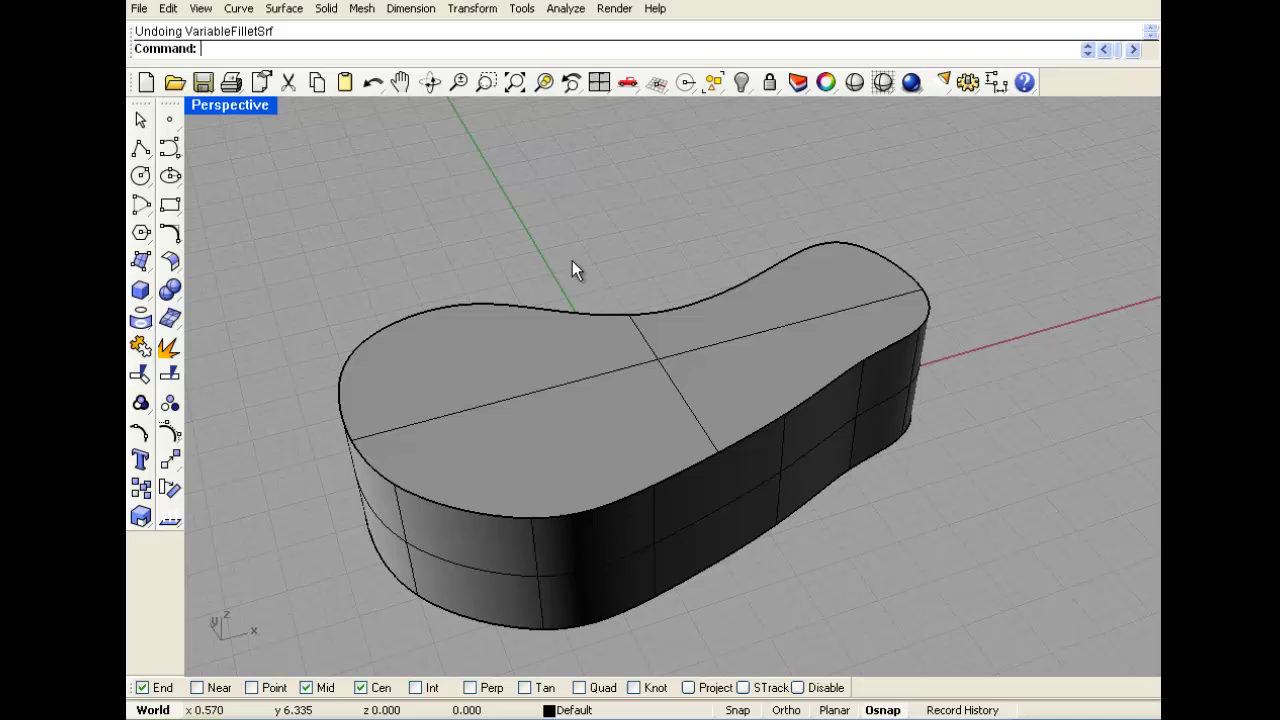
{"action": "left_click", "coordinate": [200, 8]}
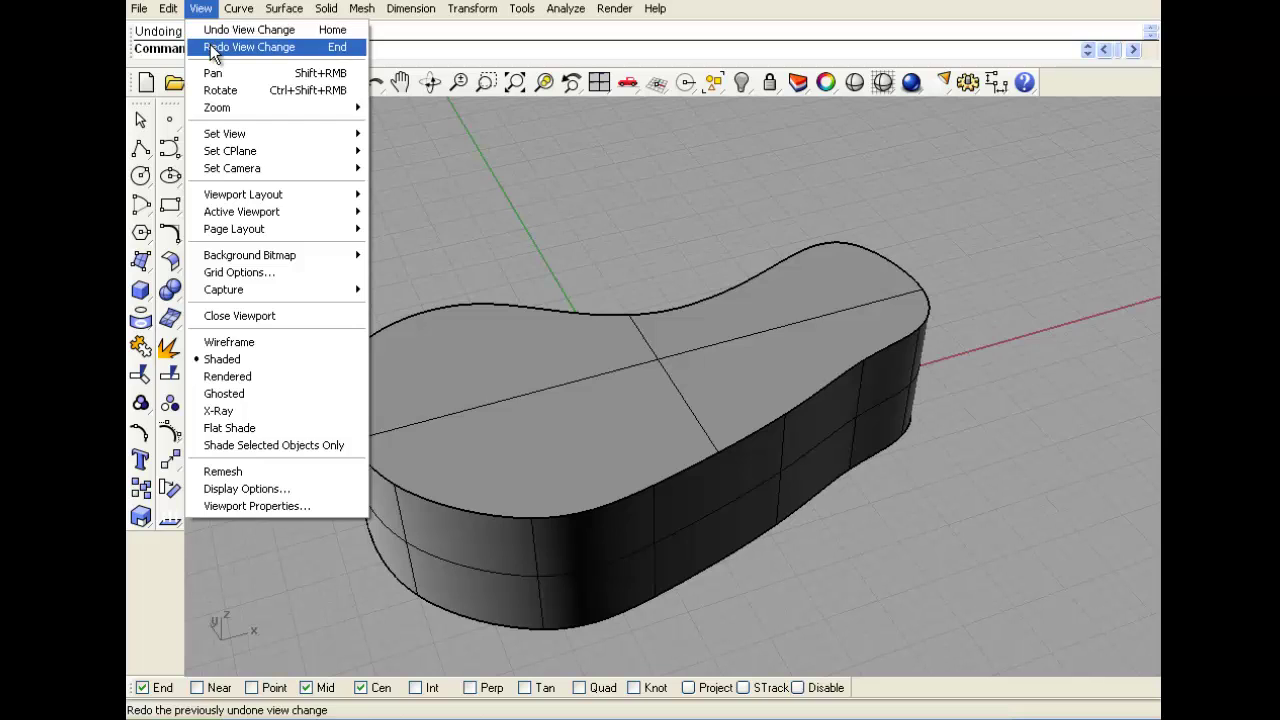
{"action": "left_click", "coordinate": [212, 46]}
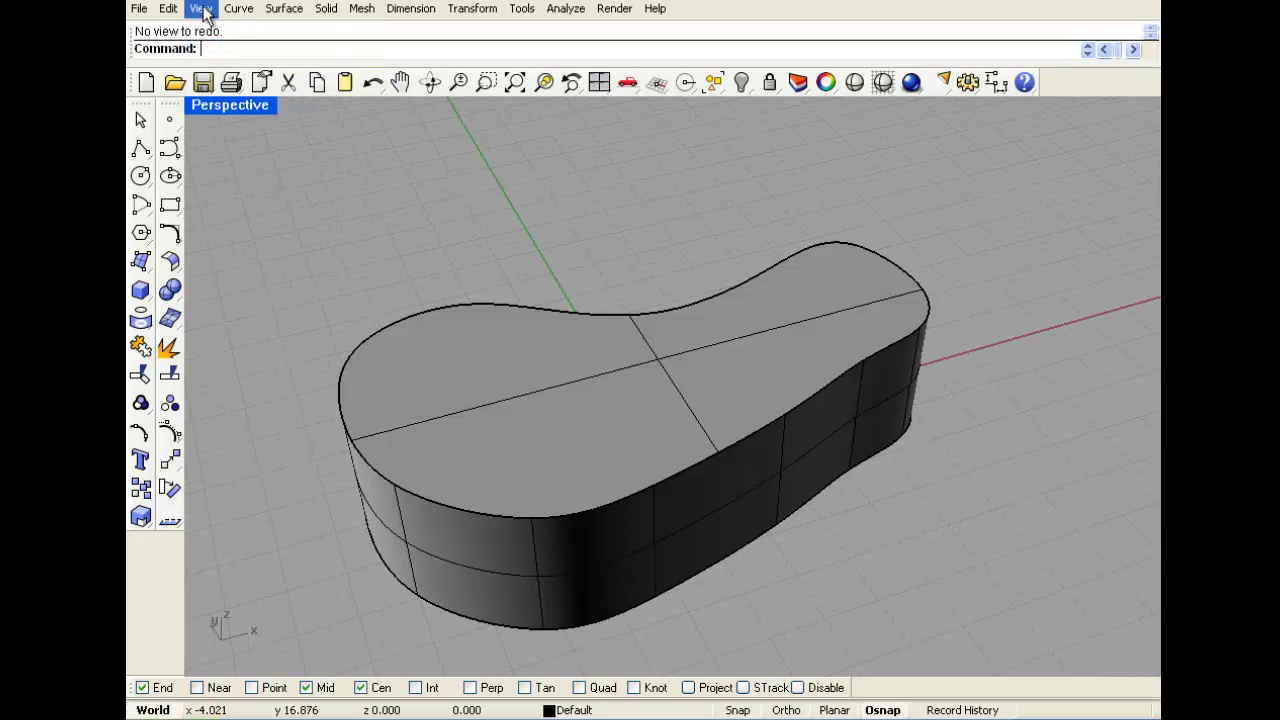
{"action": "left_click", "coordinate": [168, 8]}
{"action": "left_click", "coordinate": [181, 47]}
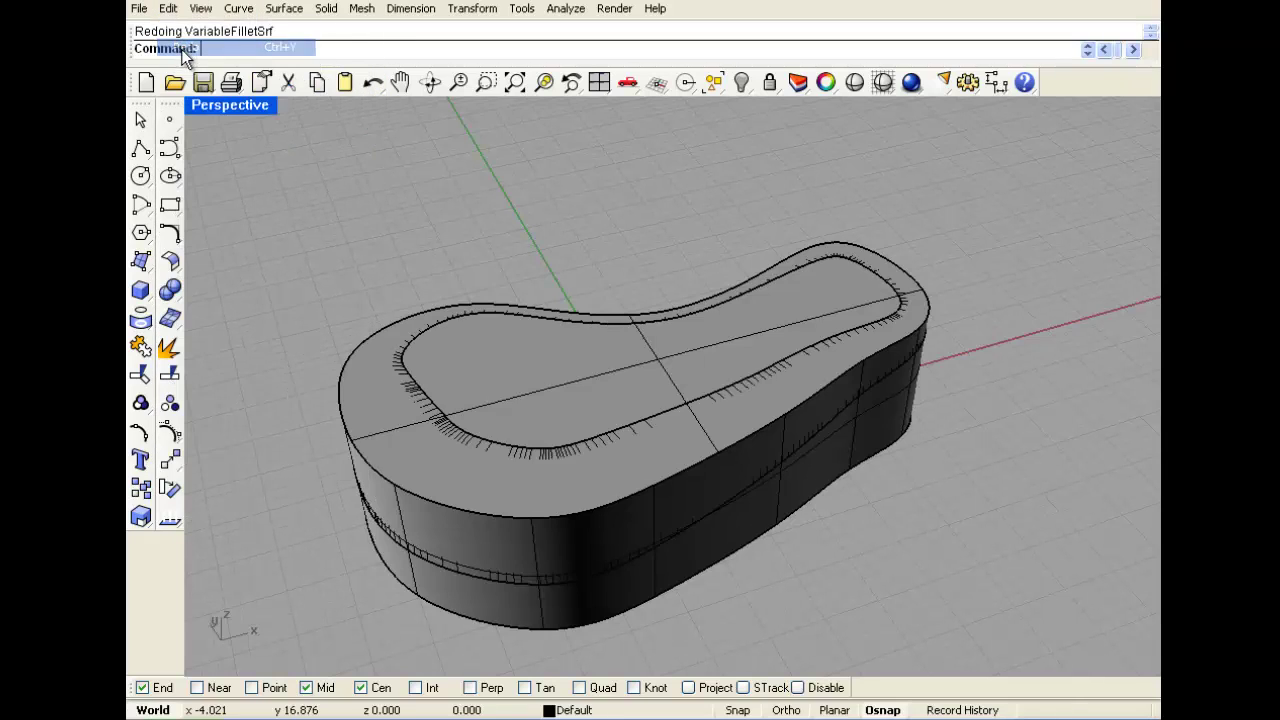
Split the solid with the variable fillet surface and delete the sharp-edged outer top piece.
{"action": "left_click", "coordinate": [433, 366]}
{"action": "right_click_drag", "start_coordinate": [433, 366], "coordinate": [444, 308]}
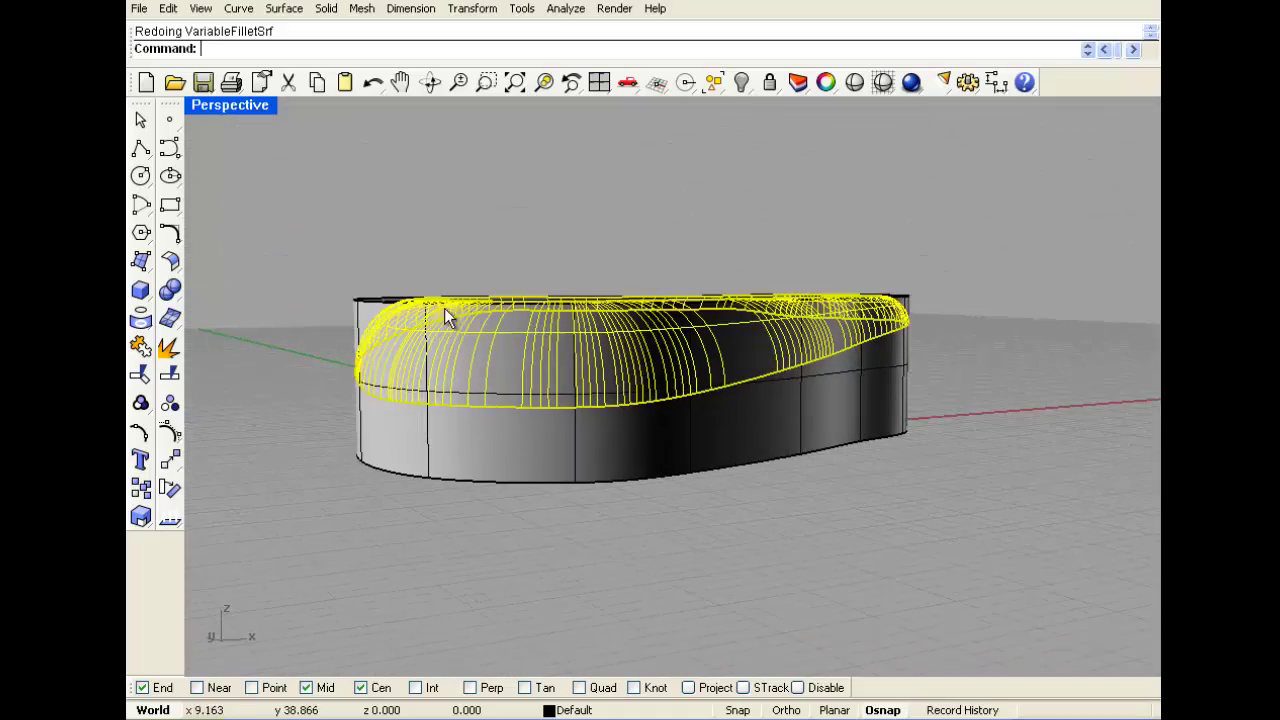
{"action": "right_click_drag", "start_coordinate": [508, 387], "coordinate": [459, 336]}
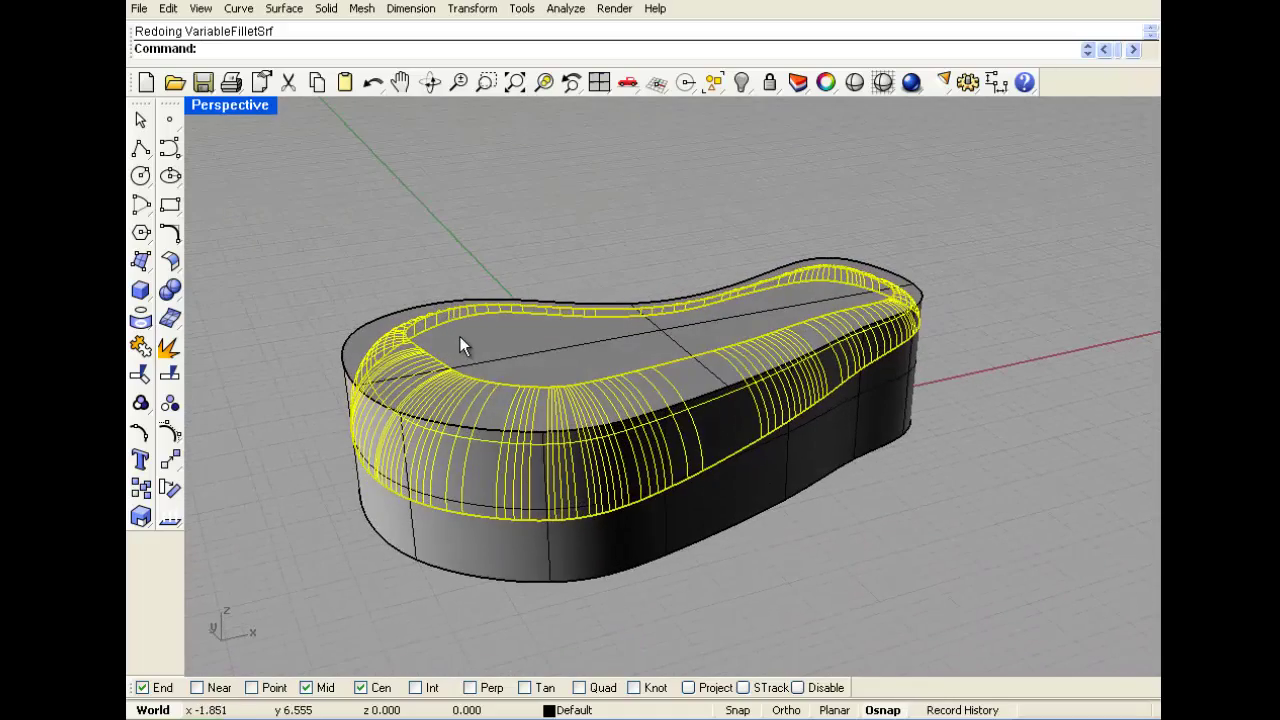
{"action": "left_click", "coordinate": [458, 258]}
{"action": "right_click_drag", "start_coordinate": [458, 258], "coordinate": [450, 318]}
{"action": "left_click", "coordinate": [171, 375]}
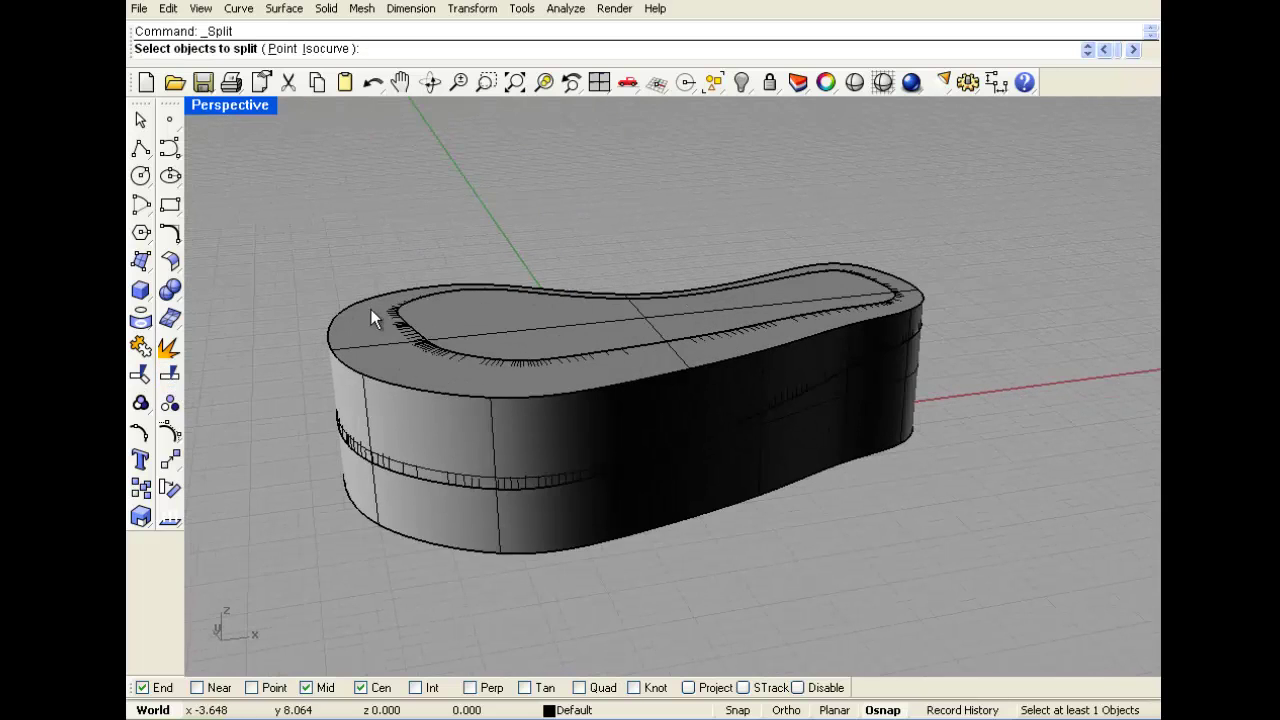
{"action": "left_click", "coordinate": [489, 317]}
{"action": "key", "text": "Return"}
{"action": "left_click", "coordinate": [411, 328]}
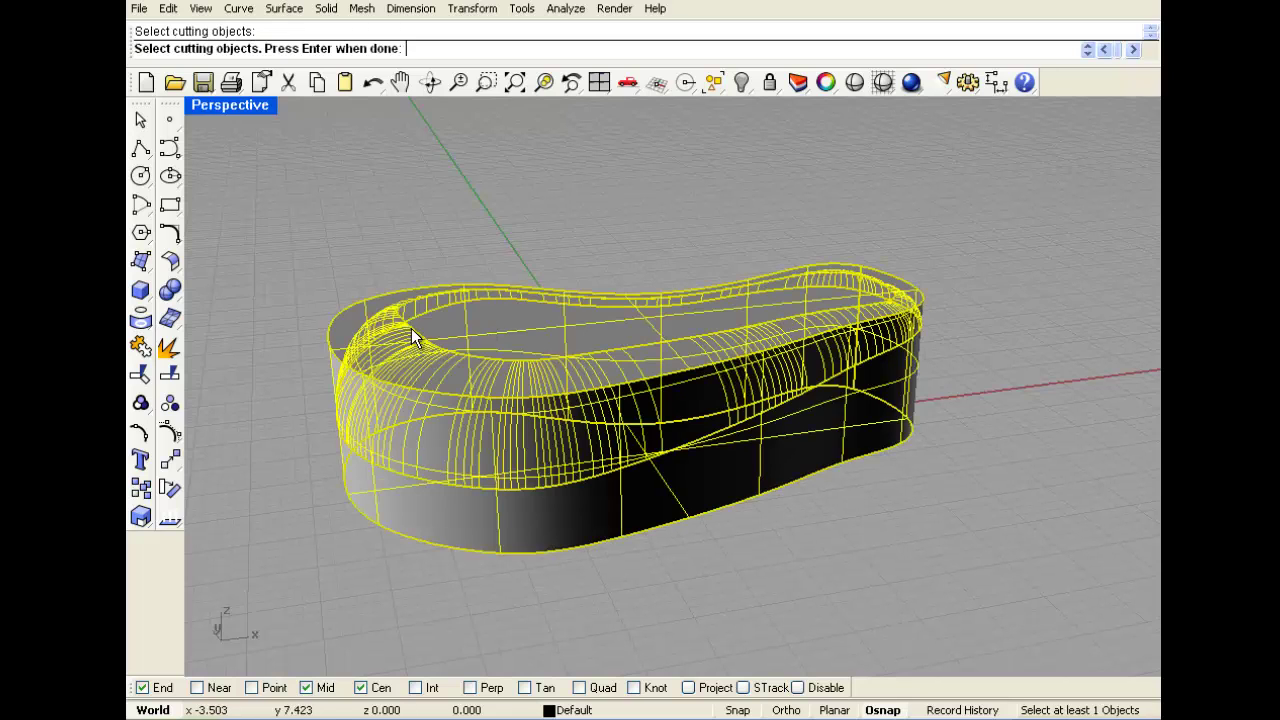
{"action": "key", "text": "Return"}
{"action": "left_click", "coordinate": [483, 345]}
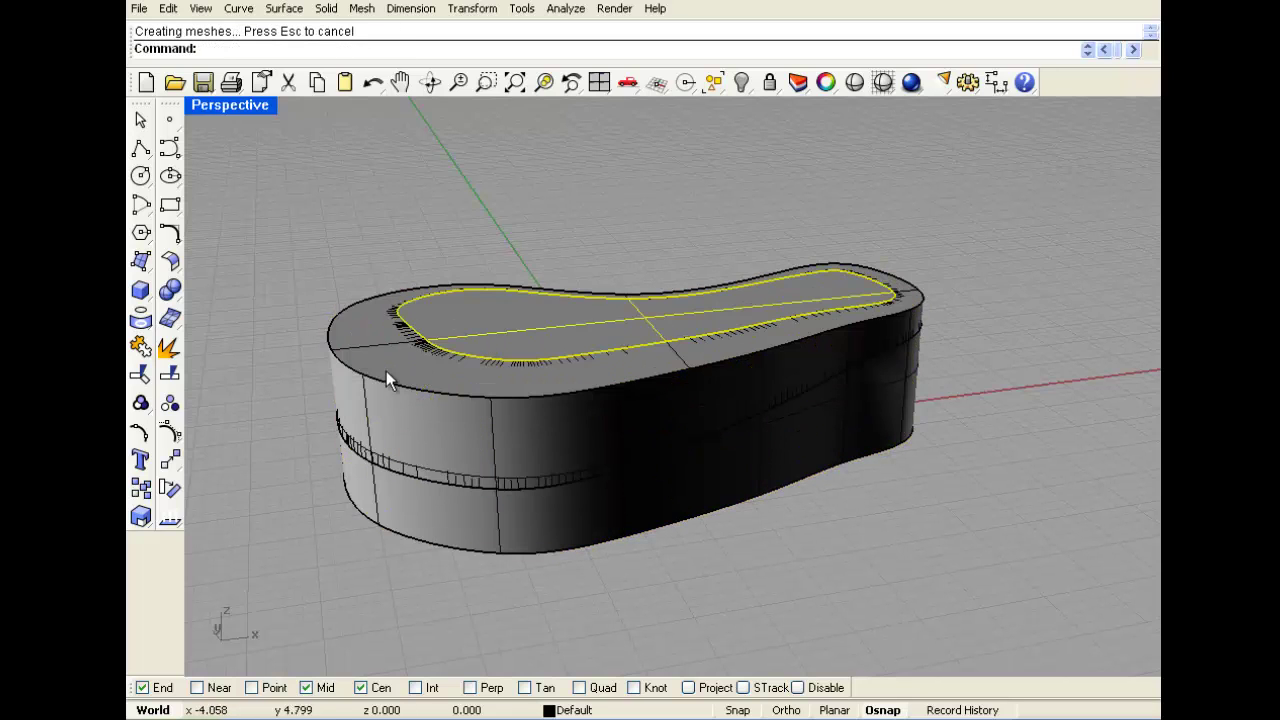
{"action": "key", "text": "Delete"}
Try deleting all the filleted surfaces down to the base curve, and undo the deletion.
{"action": "right_click_drag", "start_coordinate": [386, 371], "coordinate": [662, 467]}
{"action": "left_click", "coordinate": [721, 424]}
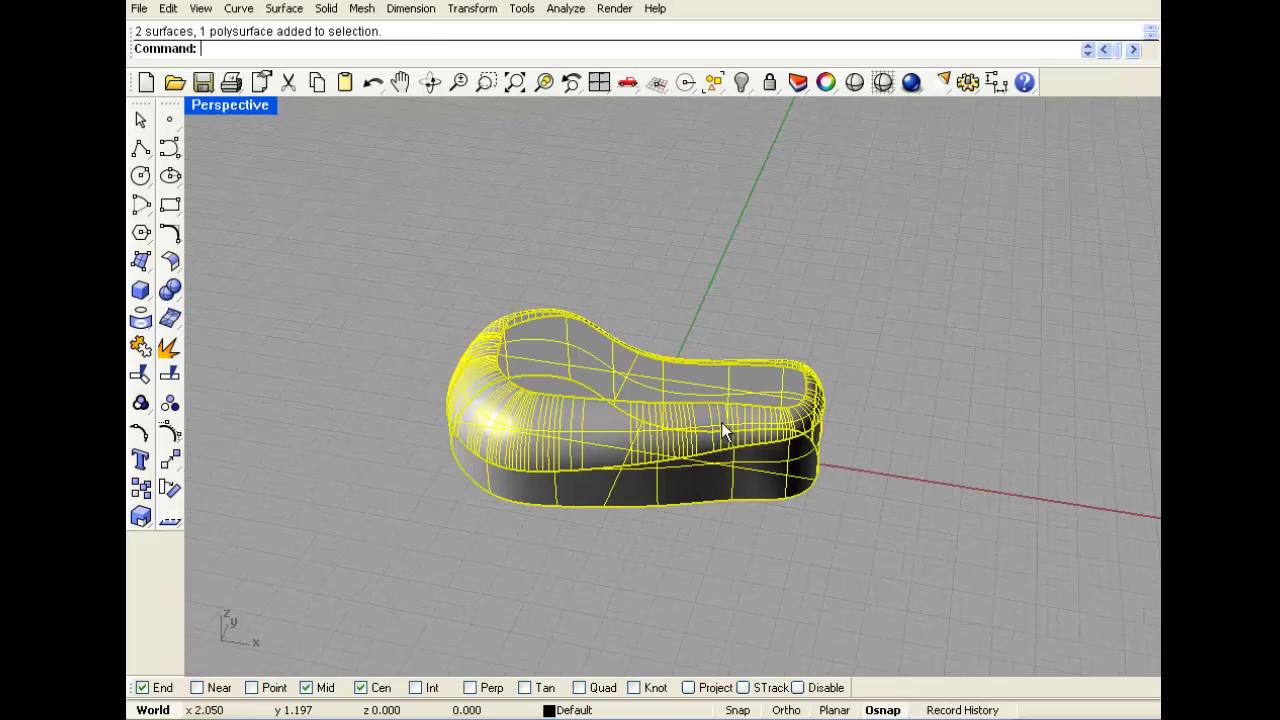
{"action": "key", "text": "Delete"}
{"action": "left_click", "coordinate": [721, 426]}
{"action": "left_click", "coordinate": [616, 471]}
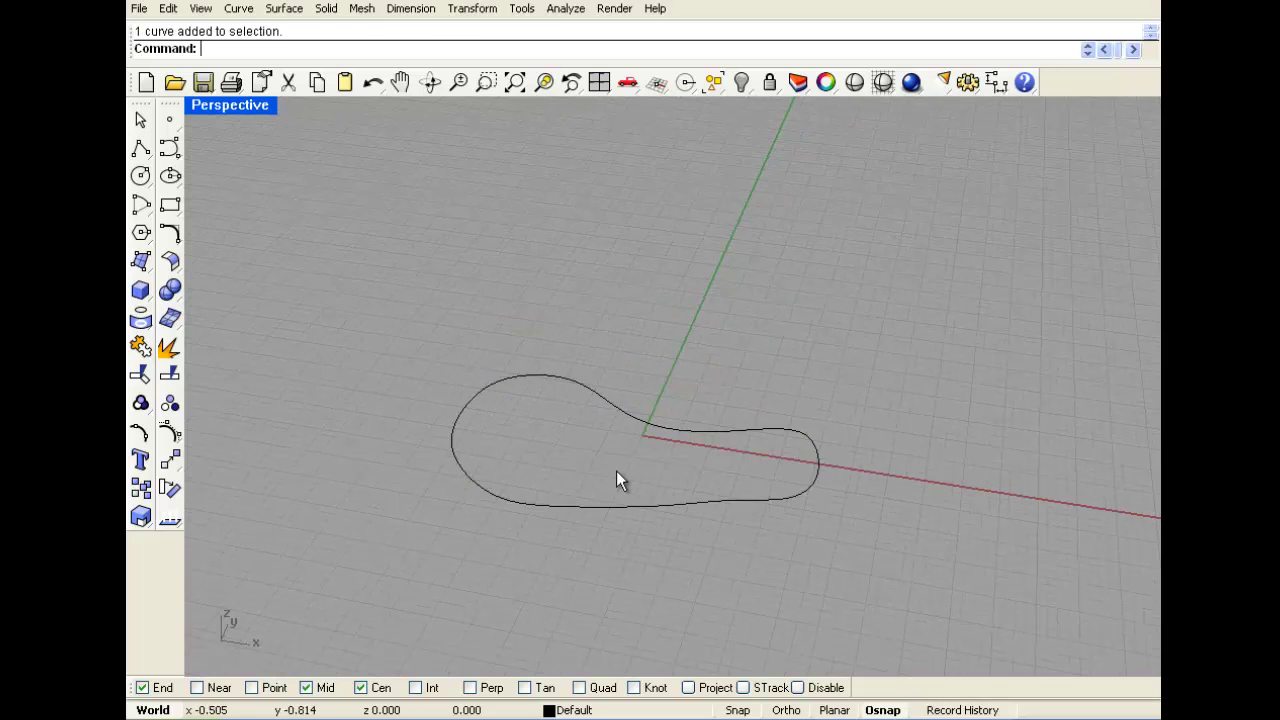
{"action": "scroll", "coordinate": [634, 456], "scroll_direction": "up", "scroll_amount": 4}
{"action": "right_click_drag", "start_coordinate": [637, 438], "coordinate": [735, 420]}
{"action": "key", "text": "ctrl+z"}
Explode the lower wall and base polysurface into separate surfaces and delete the flat bottom face.
{"action": "left_click", "coordinate": [169, 372]}
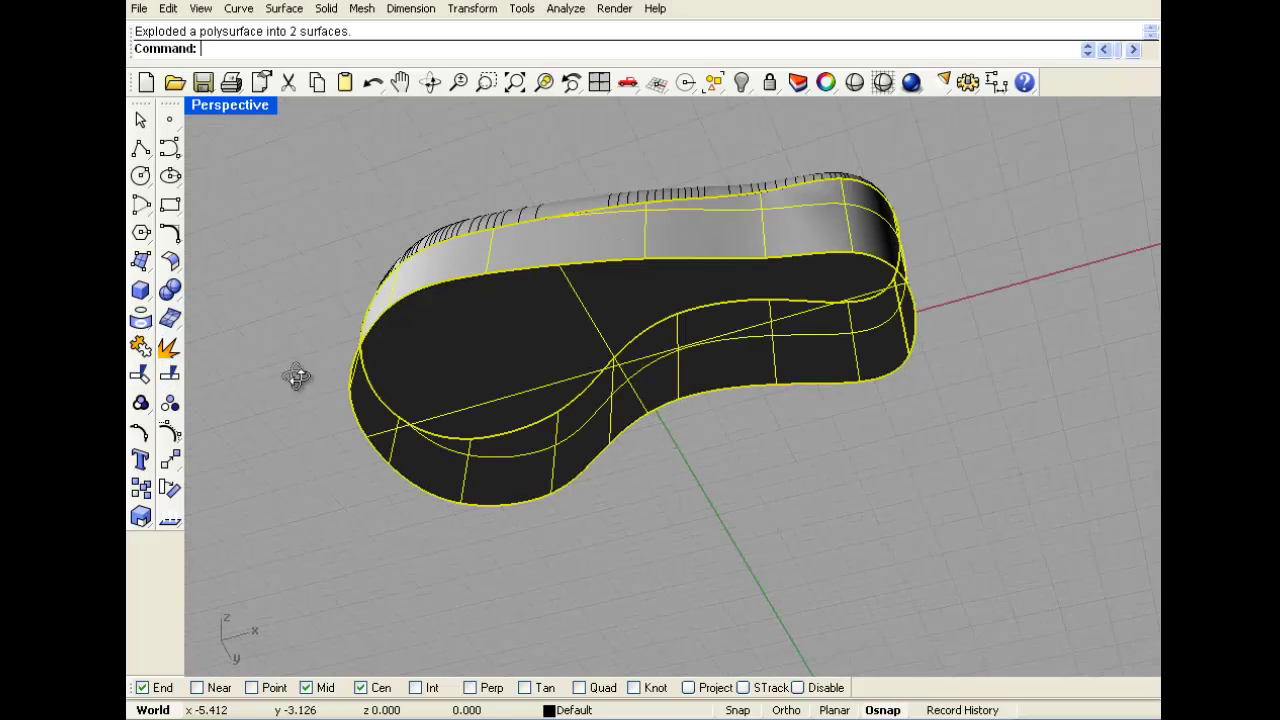
{"action": "key", "text": "Escape"}
{"action": "left_click", "coordinate": [550, 408]}
{"action": "key", "text": "Delete"}
{"action": "right_click_drag", "start_coordinate": [552, 411], "coordinate": [391, 102]}
{"action": "right_click_drag", "start_coordinate": [294, 303], "coordinate": [780, 530]}
{"action": "right_click_drag", "start_coordinate": [892, 476], "coordinate": [808, 349]}
Delete the remaining top, fillet and side wall surfaces, keeping only the base curve.
{"action": "left_click", "coordinate": [648, 308]}
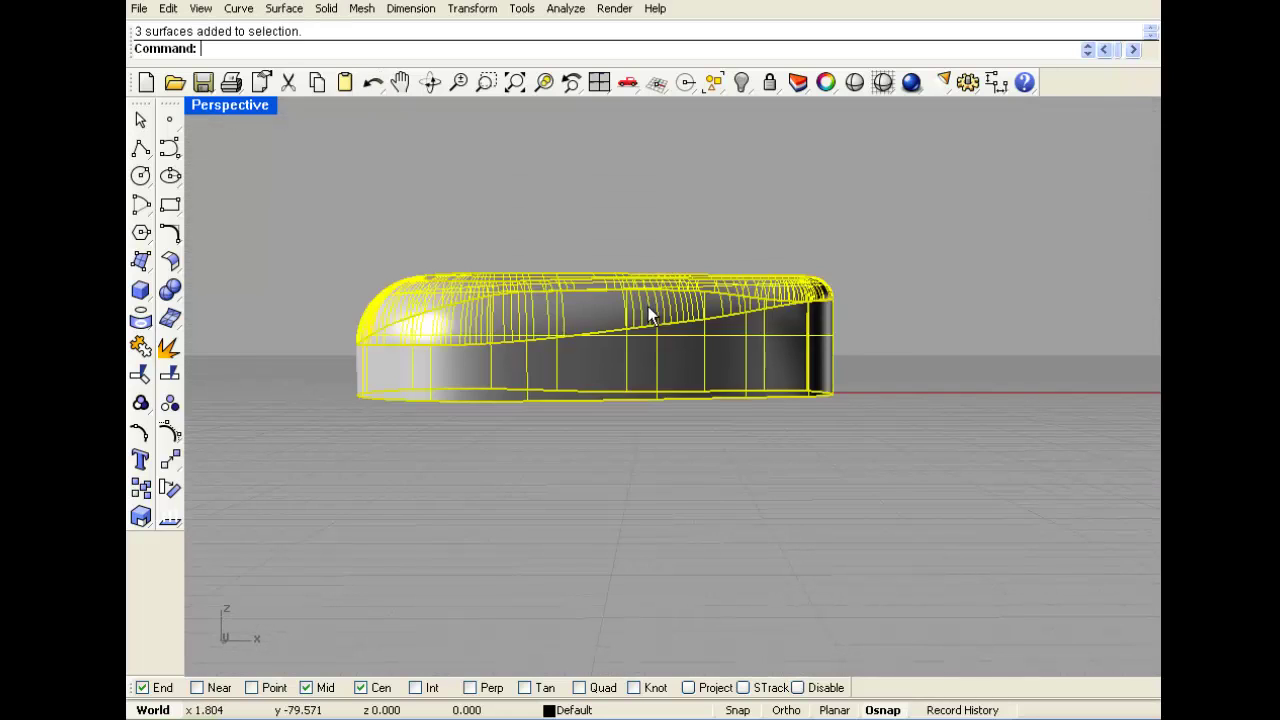
{"action": "key", "text": "Delete"}
{"action": "right_click_drag", "start_coordinate": [648, 358], "coordinate": [511, 401]}
Extrude the closed freeform base curve straight up into a new solid.
{"action": "left_click", "coordinate": [511, 401]}
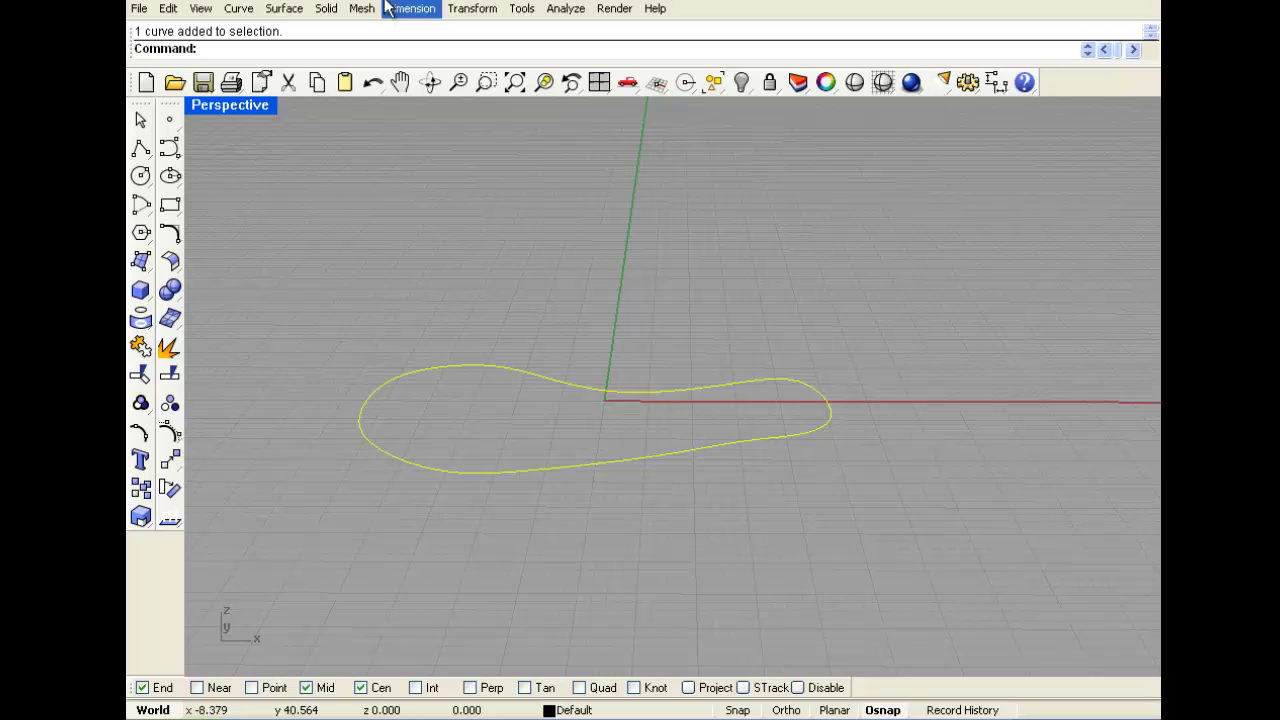
{"action": "left_click", "coordinate": [326, 8]}
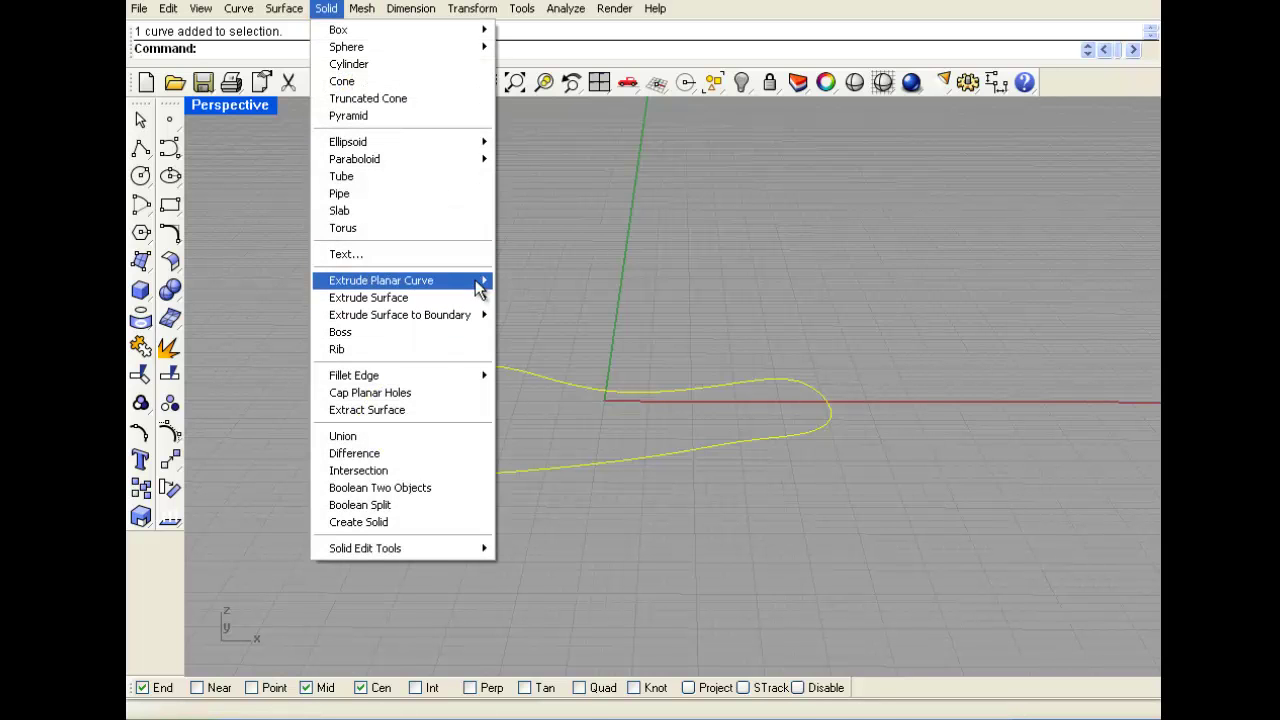
{"action": "mouse_move", "coordinate": [465, 280]}
{"action": "left_click", "coordinate": [535, 278]}
{"action": "left_click", "coordinate": [619, 200]}
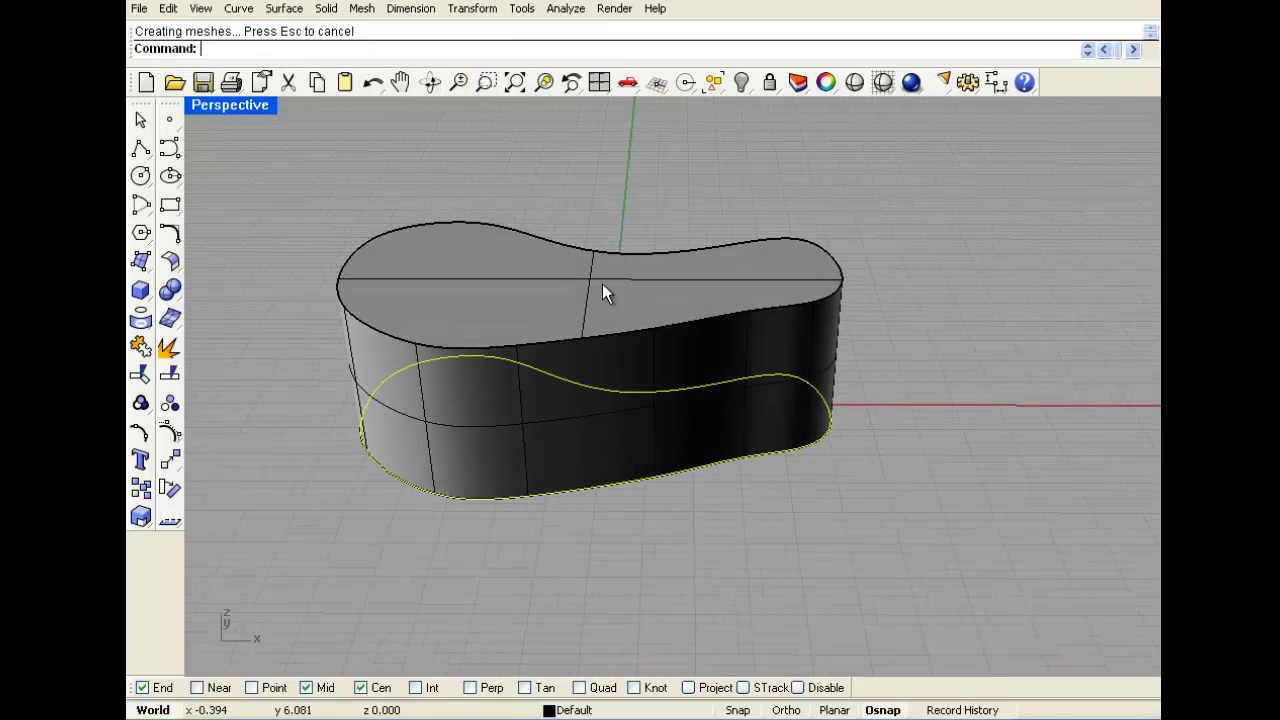
Start a variable-radius Fillet Edge operation with radius 0.5 on the new solid's closed top edge.
{"action": "left_click", "coordinate": [320, 10]}
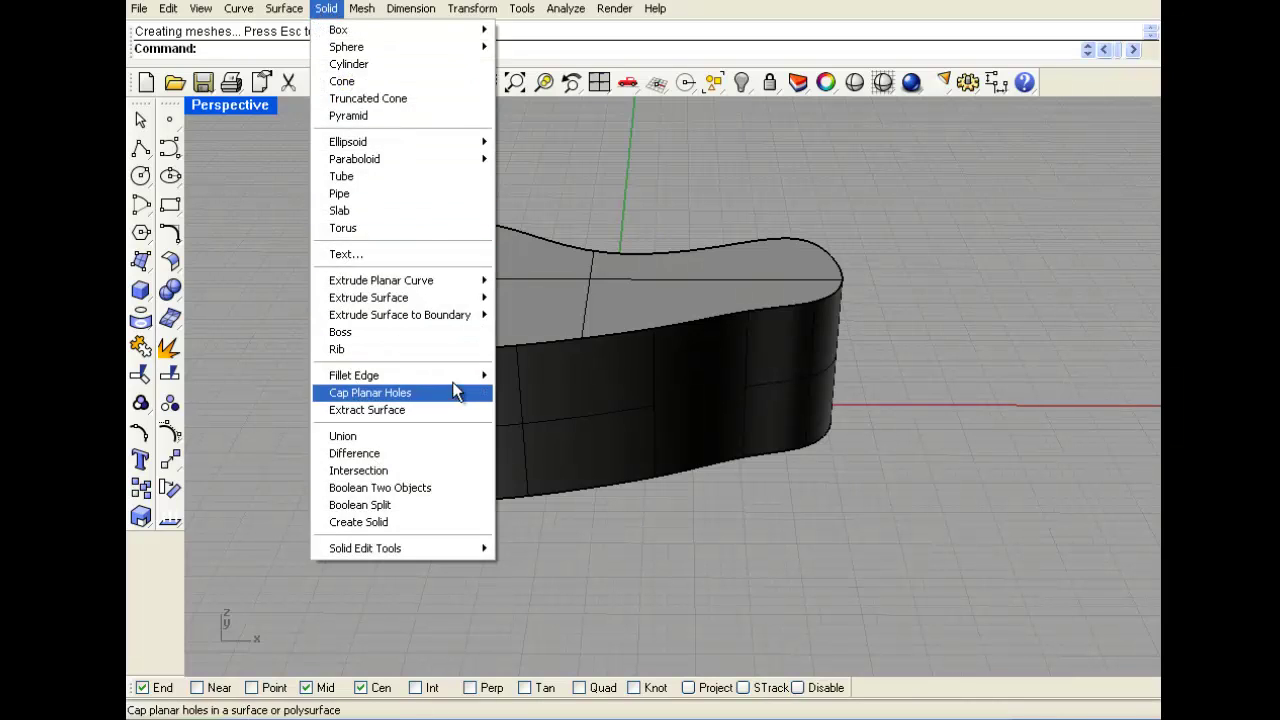
{"action": "mouse_move", "coordinate": [452, 372]}
{"action": "left_click", "coordinate": [536, 377]}
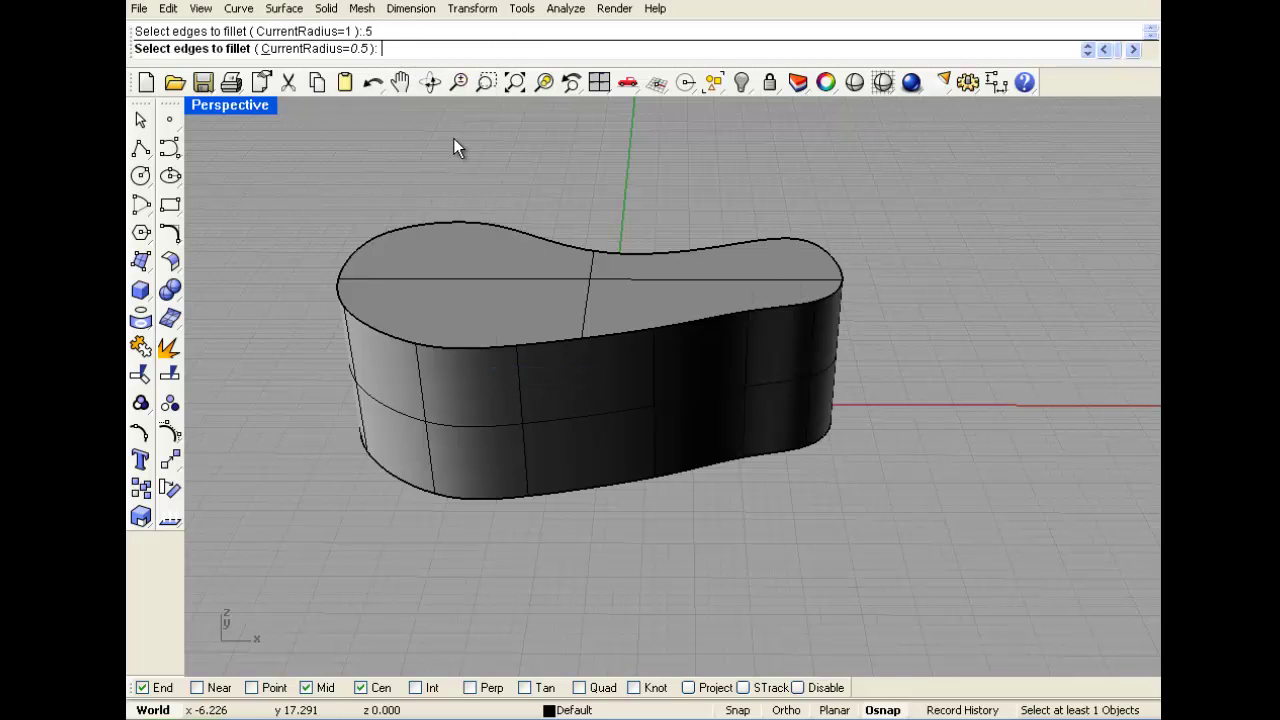
{"action": "left_click", "coordinate": [832, 267]}
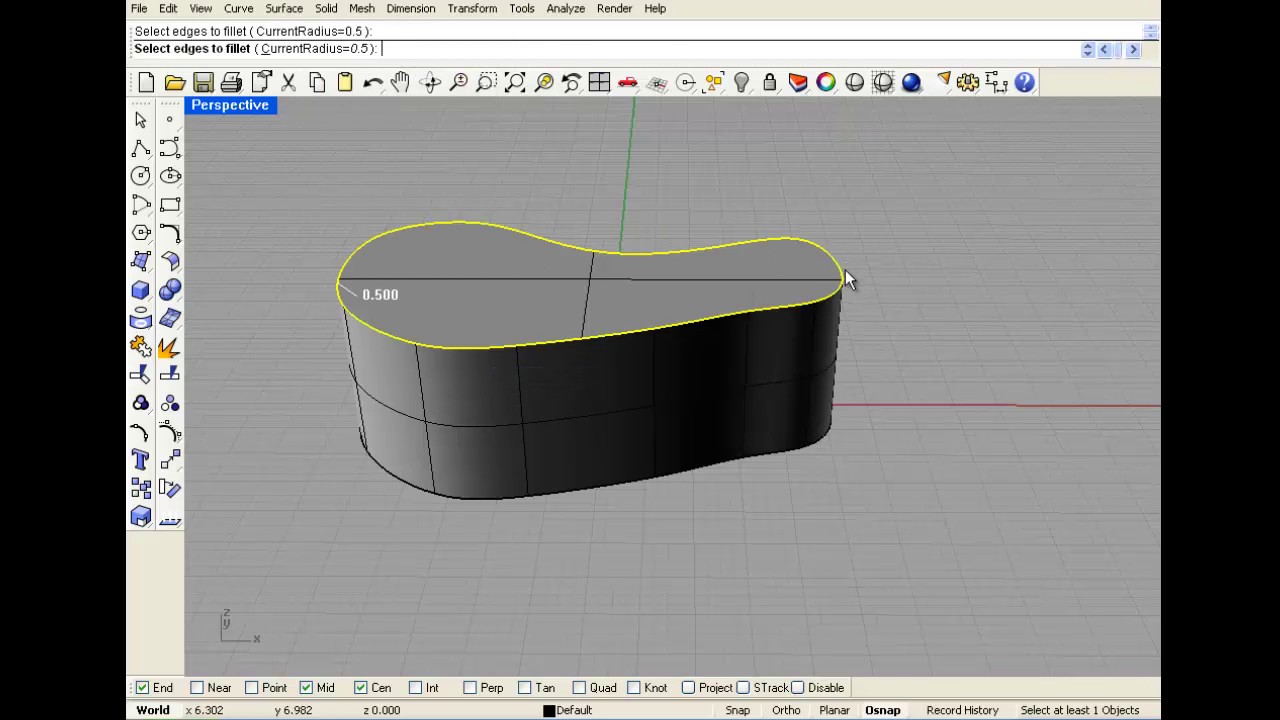
{"action": "key", "text": "Return"}
Set the edge fillet handle's radius to 1.5 and move it to the wide end of the top edge.
{"action": "left_click", "coordinate": [826, 262]}
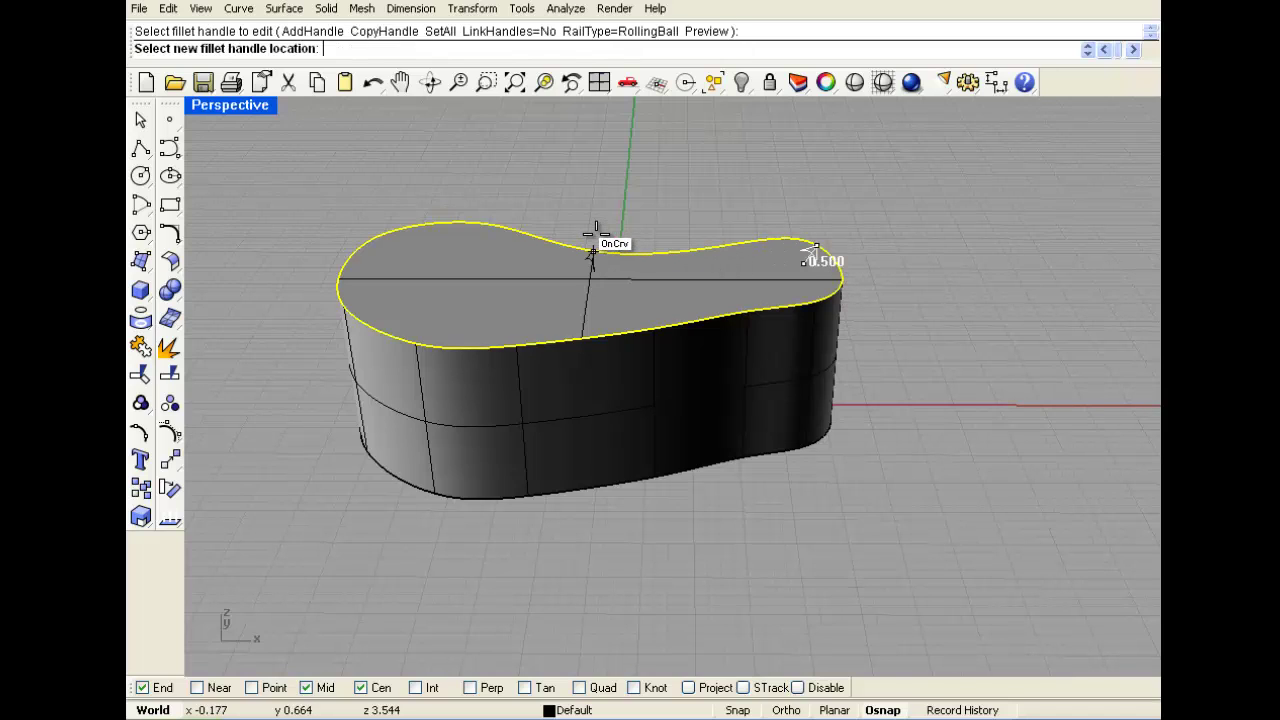
{"action": "type", "text": "1.5"}
{"action": "key", "text": "Return"}
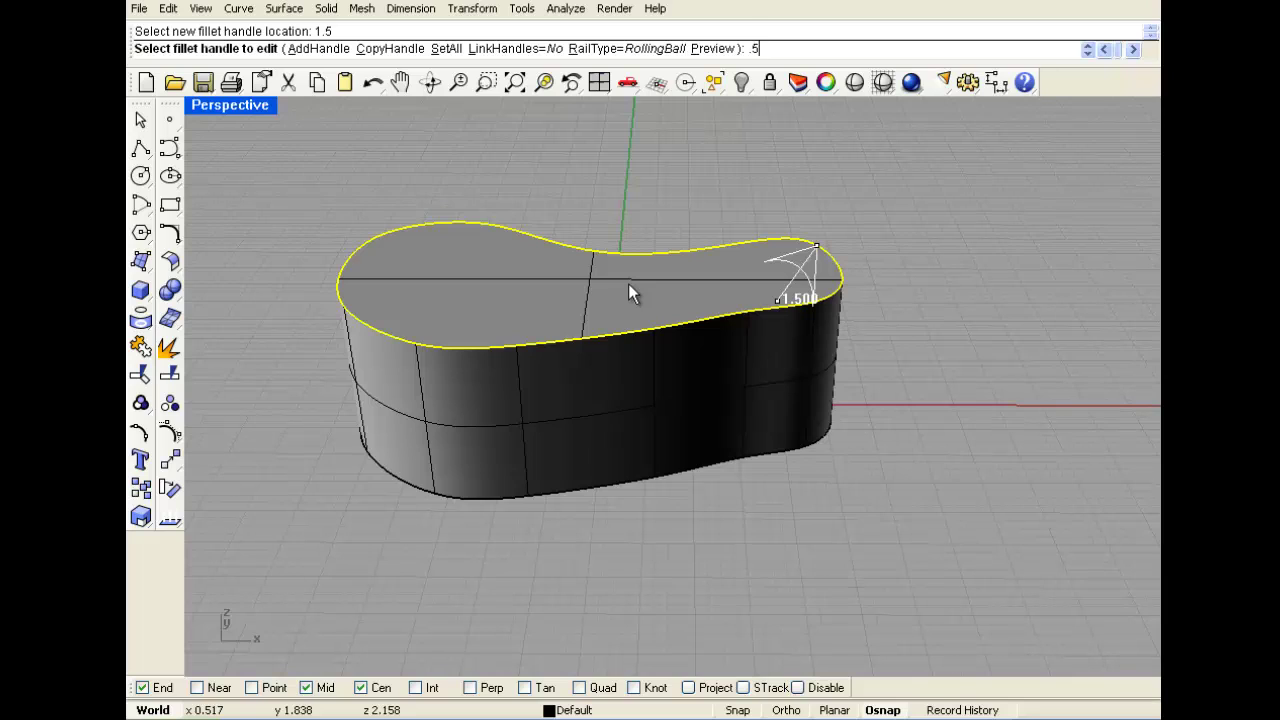
{"action": "type", "text": ".5"}
{"action": "key", "text": "Return"}
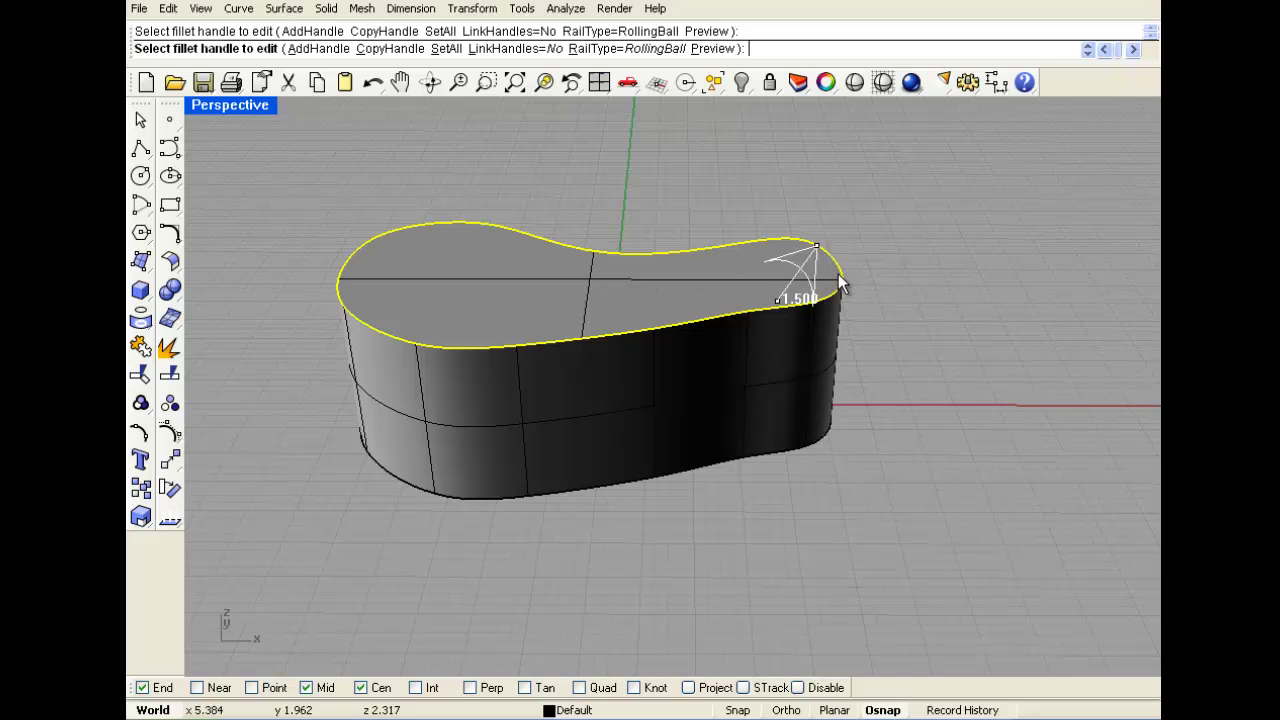
{"action": "left_click", "coordinate": [825, 270]}
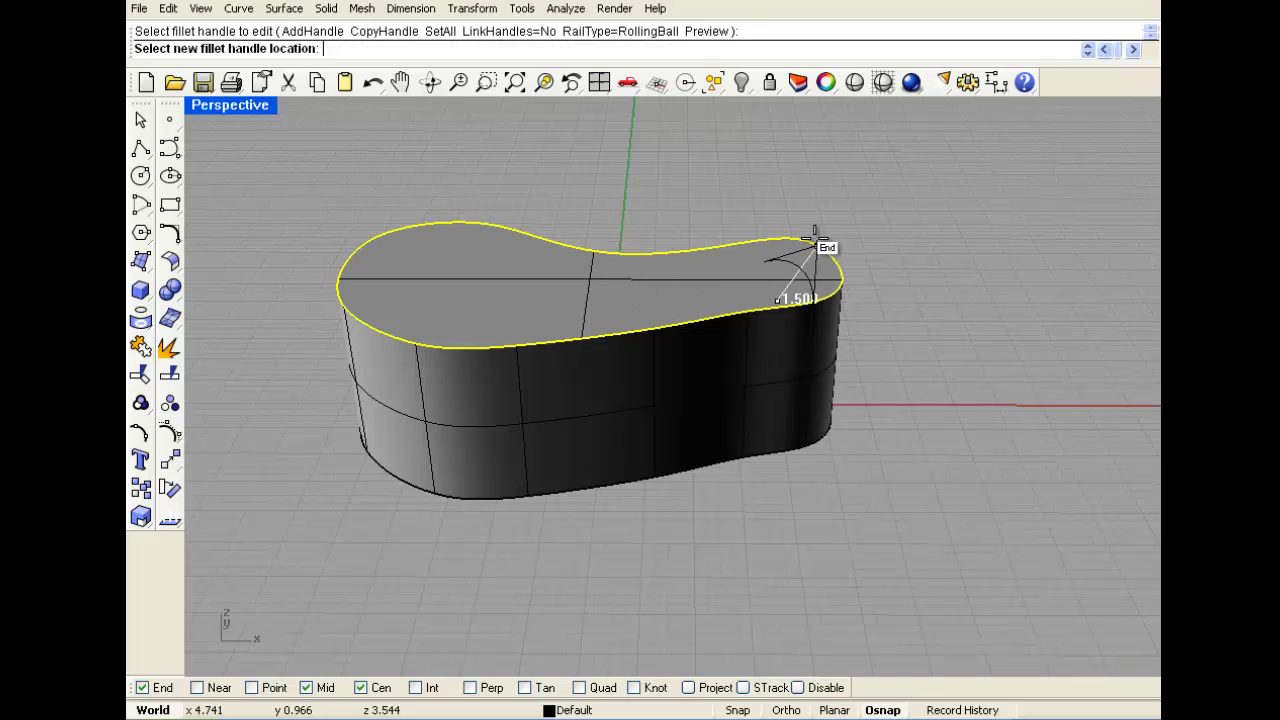
{"action": "left_click", "coordinate": [338, 279]}
Add a 0.5 radius handle at the narrow end and a 0.75 radius handle on the far edge near the wide end, and complete the edge fillet.
{"action": "left_click", "coordinate": [345, 49]}
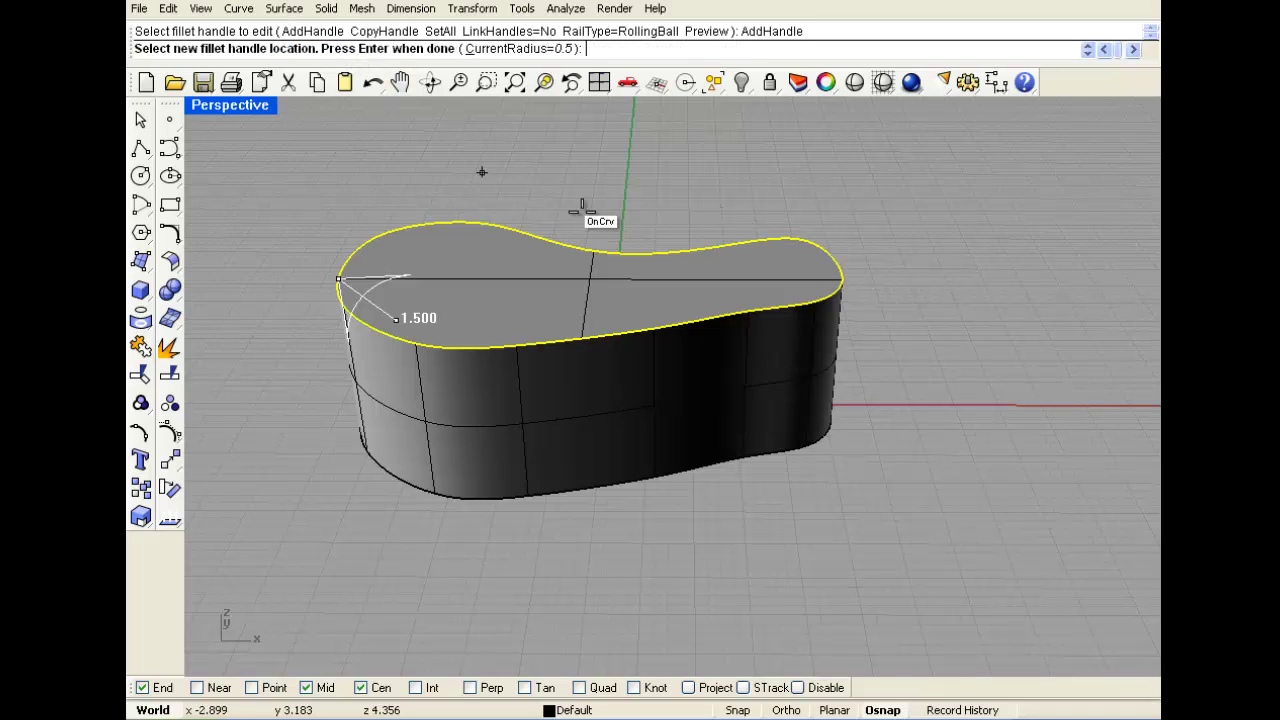
{"action": "left_click", "coordinate": [838, 265]}
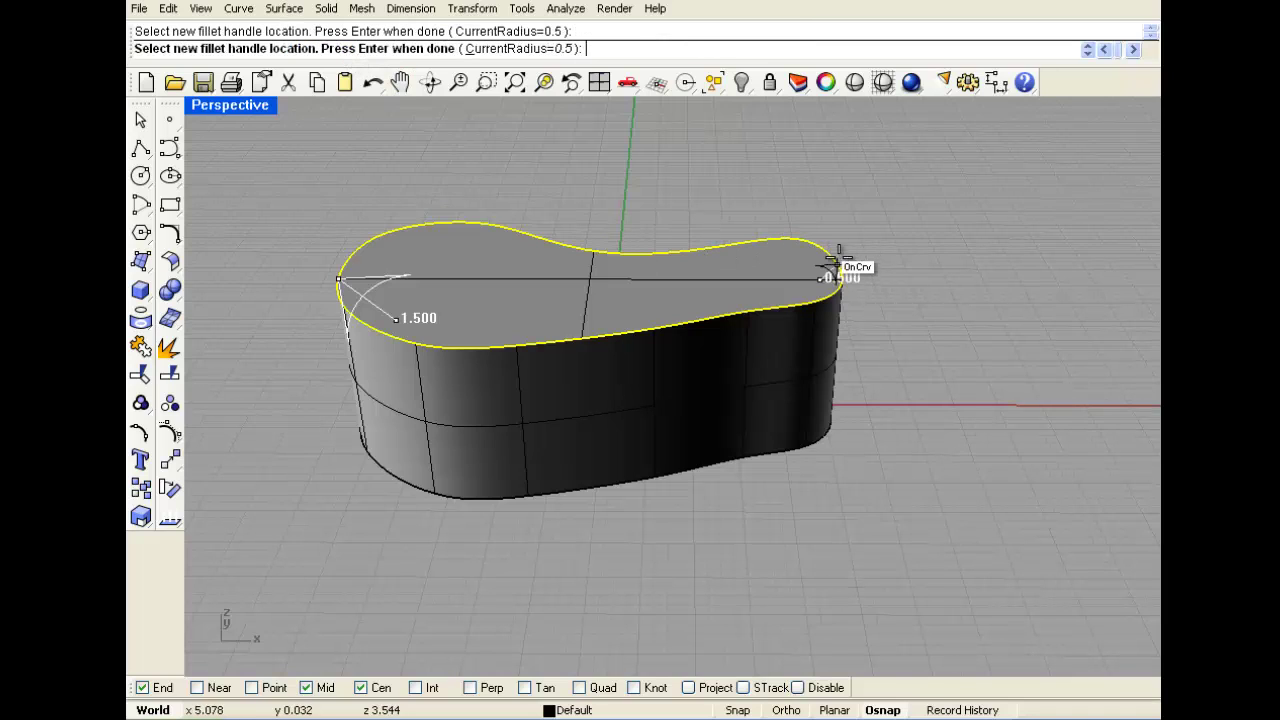
{"action": "left_click", "coordinate": [537, 50]}
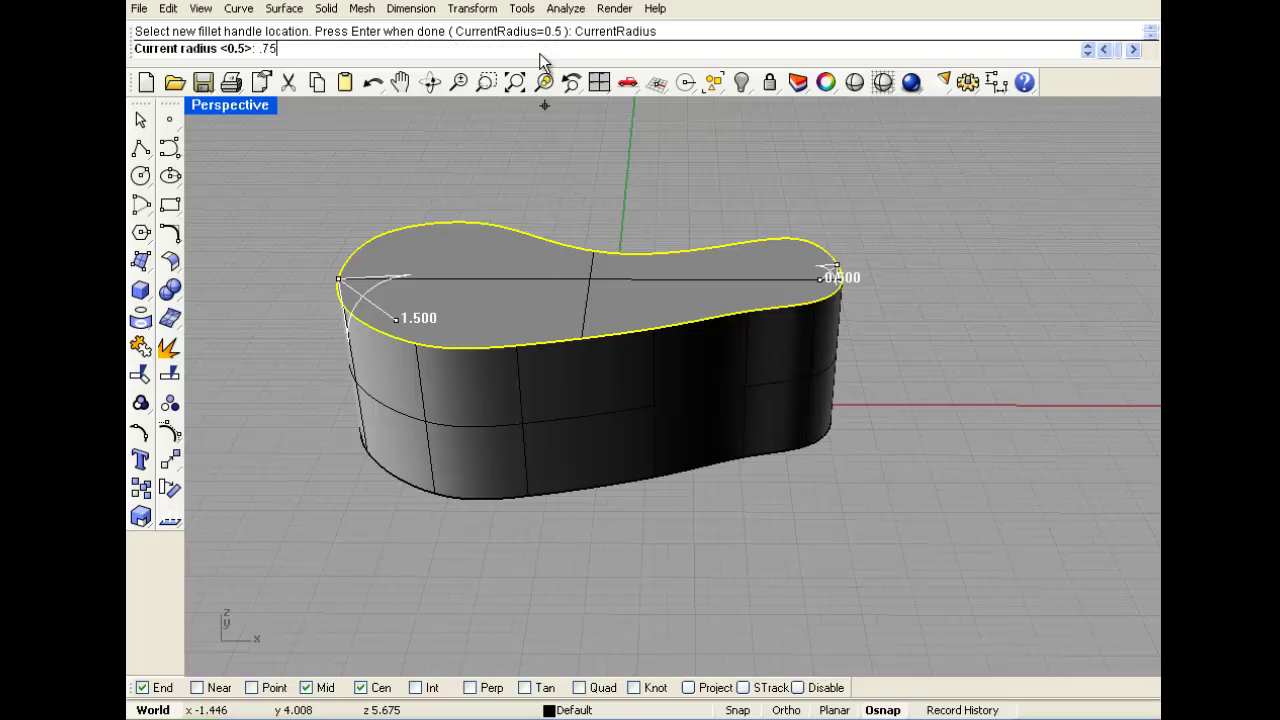
{"action": "key", "text": "Return"}
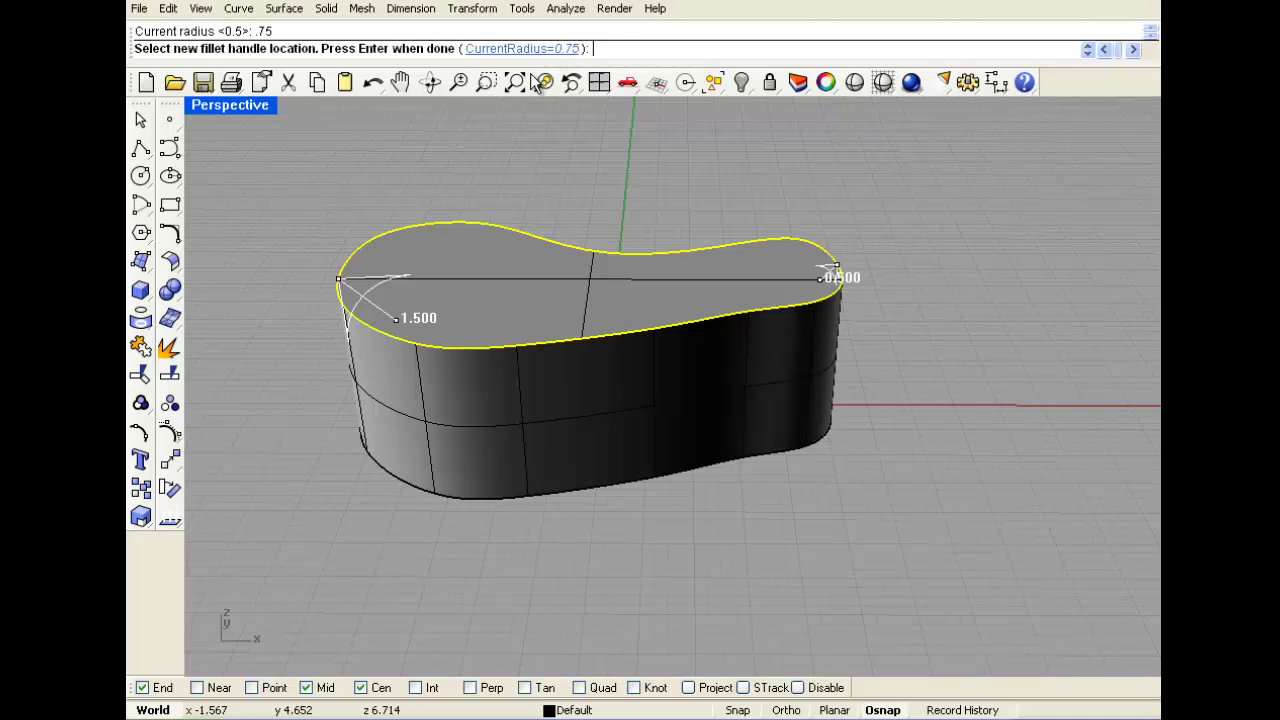
{"action": "left_click", "coordinate": [470, 222]}
{"action": "key", "text": "Return"}
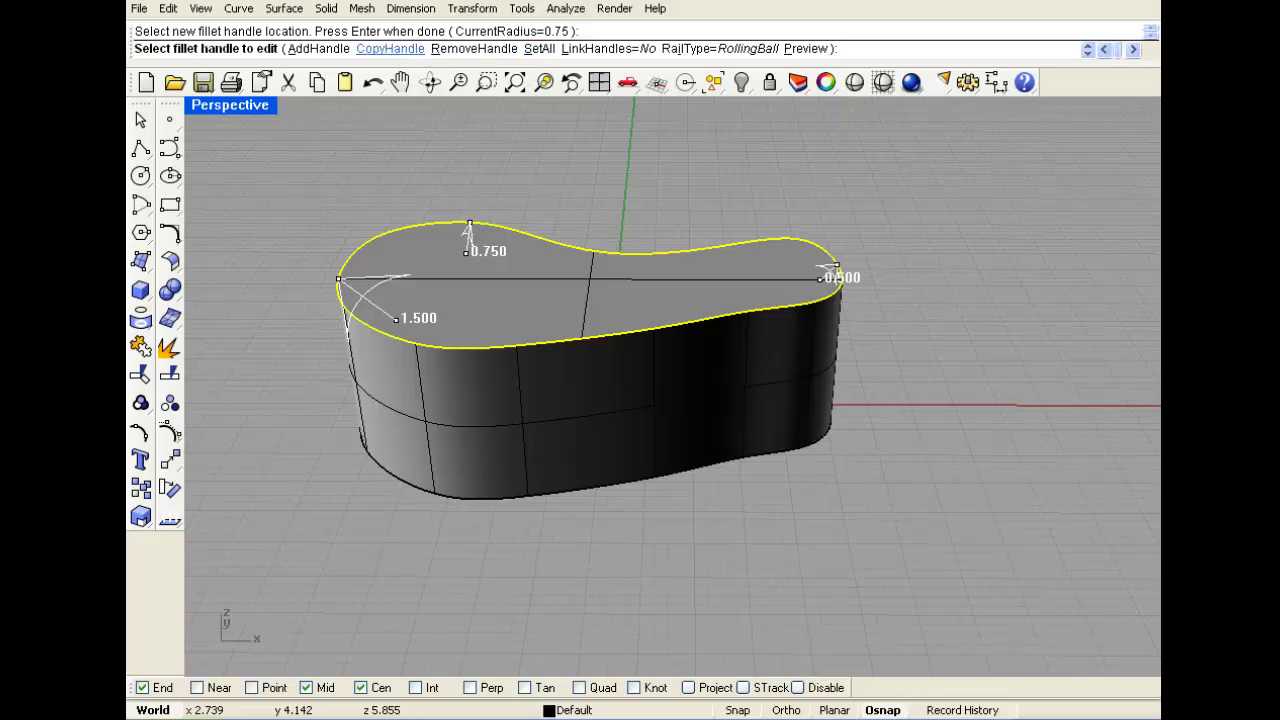
{"action": "key", "text": "Return"}
{"action": "right_click_drag", "start_coordinate": [545, 243], "coordinate": [476, 348]}
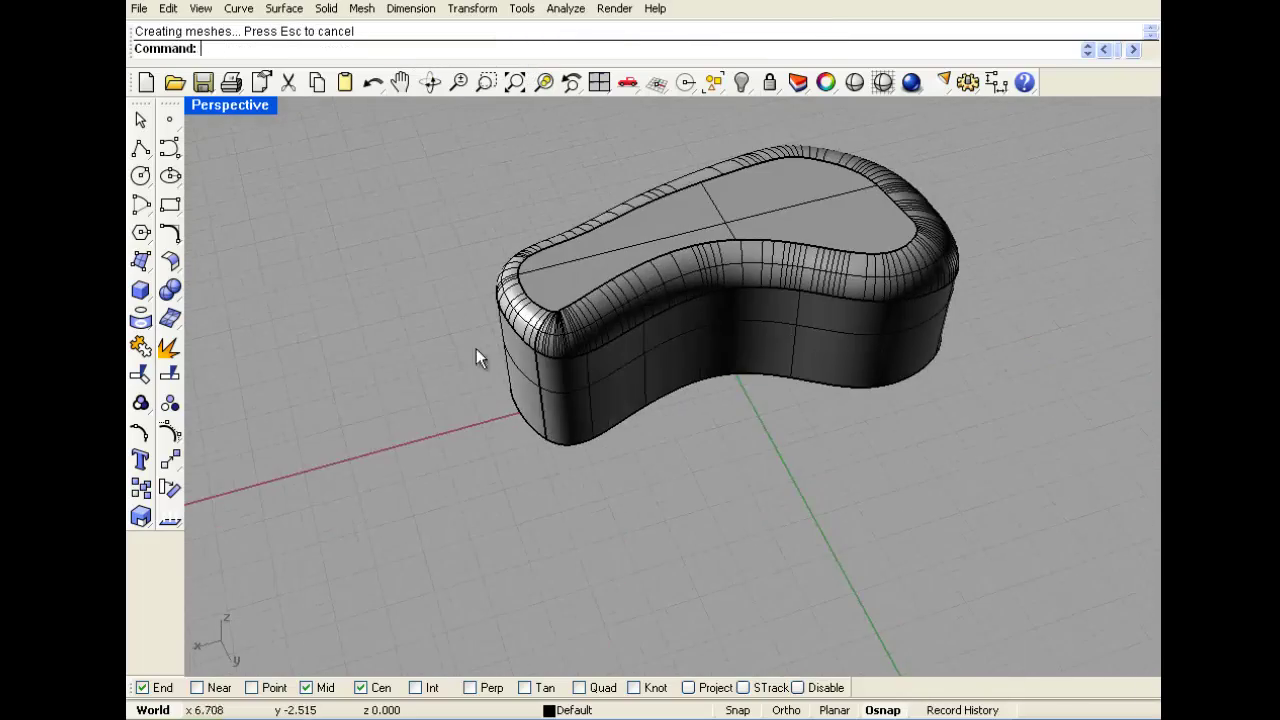
Examine the variable-radius edge fillet around the solid's narrow end, wide end and long side.
{"action": "scroll", "coordinate": [510, 323], "scroll_direction": "up", "scroll_amount": 10}
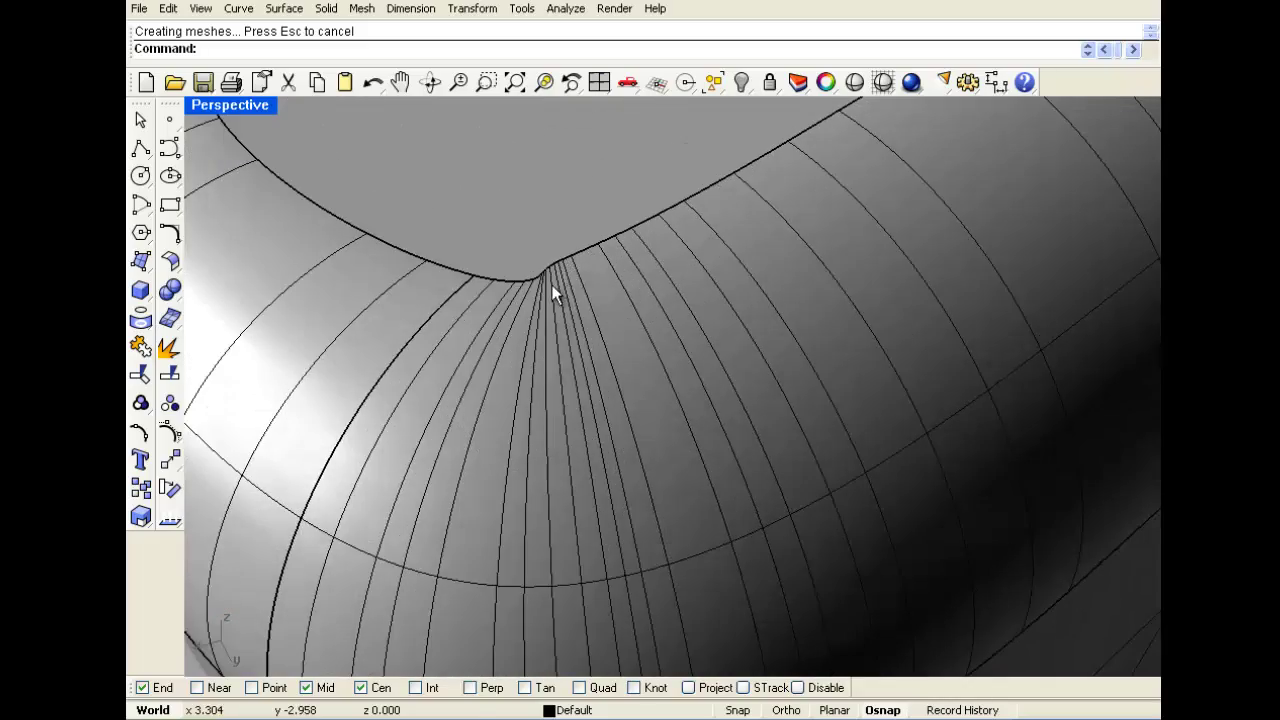
{"action": "left_click", "coordinate": [535, 277]}
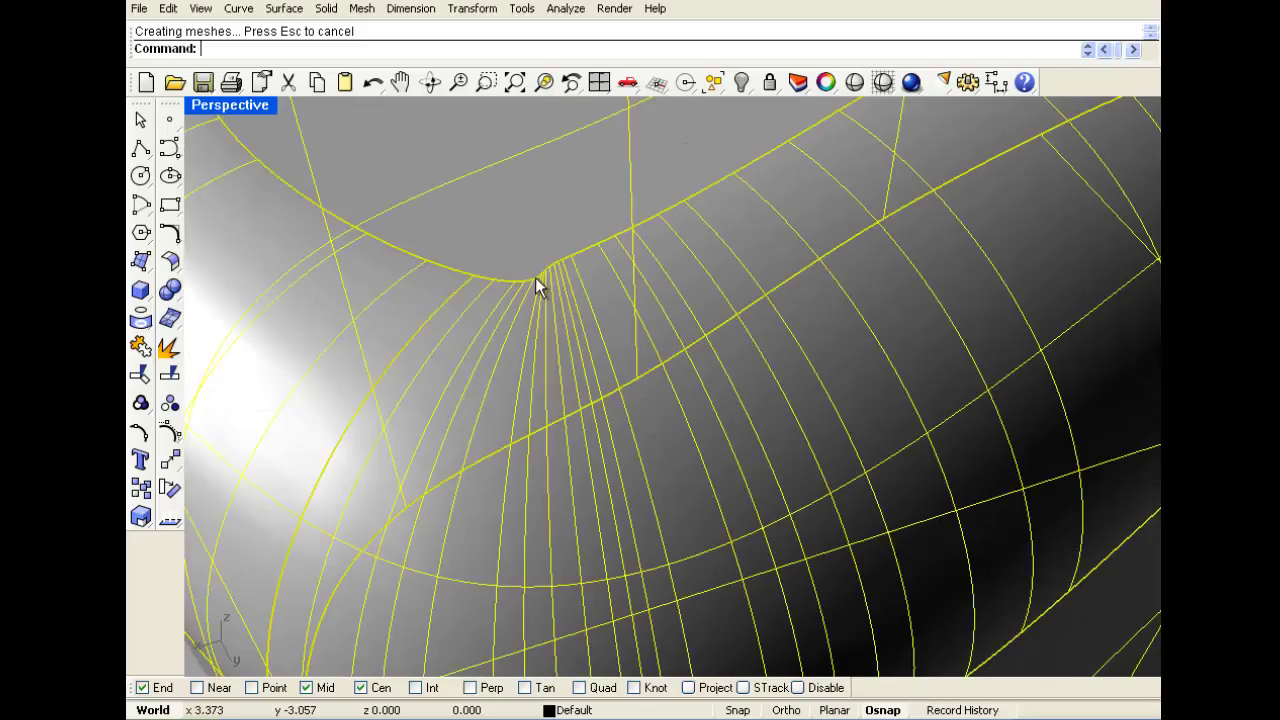
{"action": "scroll", "coordinate": [532, 279], "scroll_direction": "down", "scroll_amount": 9}
{"action": "left_click", "coordinate": [397, 318]}
{"action": "scroll", "coordinate": [405, 300], "scroll_direction": "down", "scroll_amount": 4}
{"action": "scroll", "coordinate": [700, 270], "scroll_direction": "up", "scroll_amount": 8}
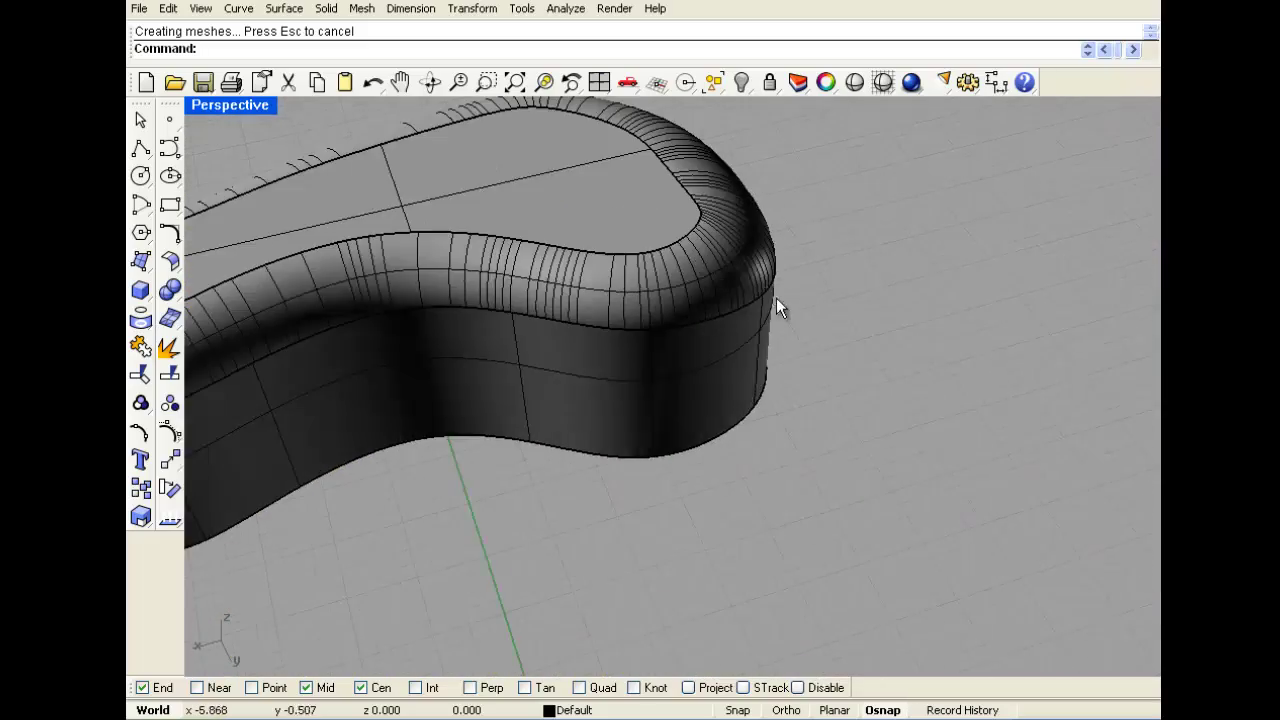
{"action": "right_click_drag", "start_coordinate": [776, 298], "coordinate": [734, 234]}
{"action": "right_click_drag", "start_coordinate": [500, 380], "coordinate": [771, 214]}
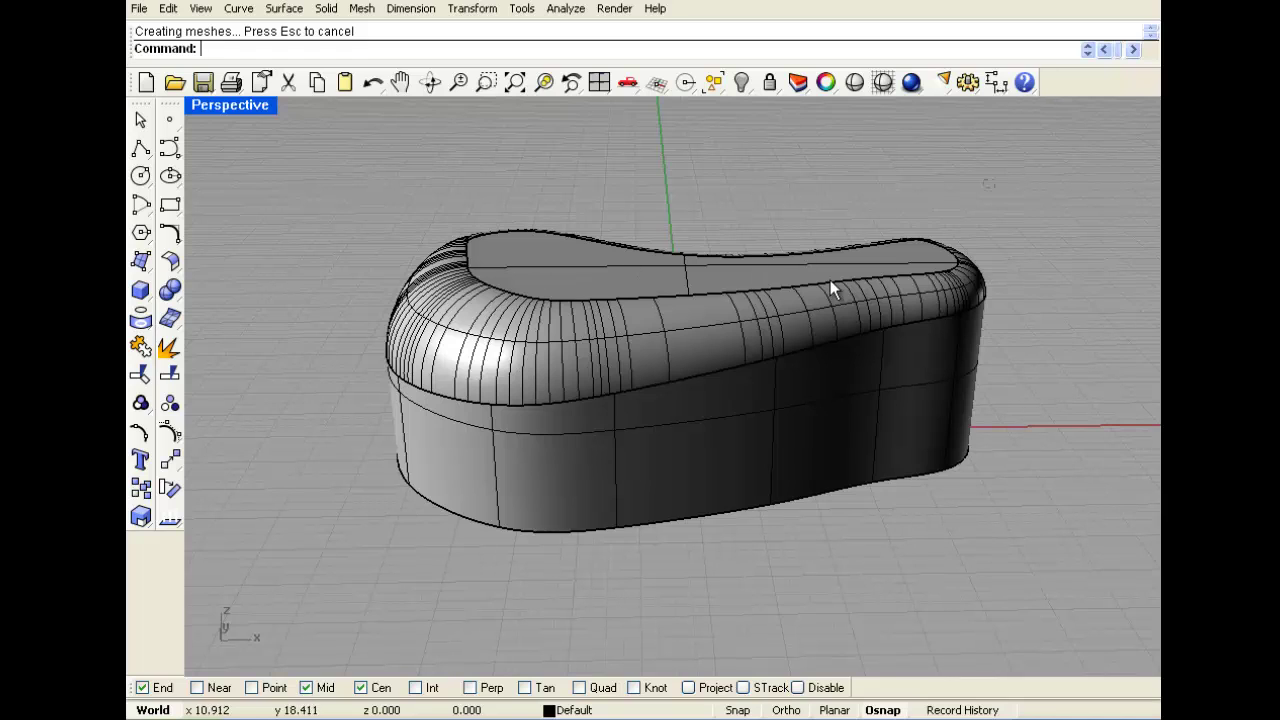
Delete the filleted freeform solid and its closed base curve.
{"action": "left_click", "coordinate": [651, 388]}
{"action": "key", "text": "Delete"}
{"action": "left_click", "coordinate": [631, 405]}
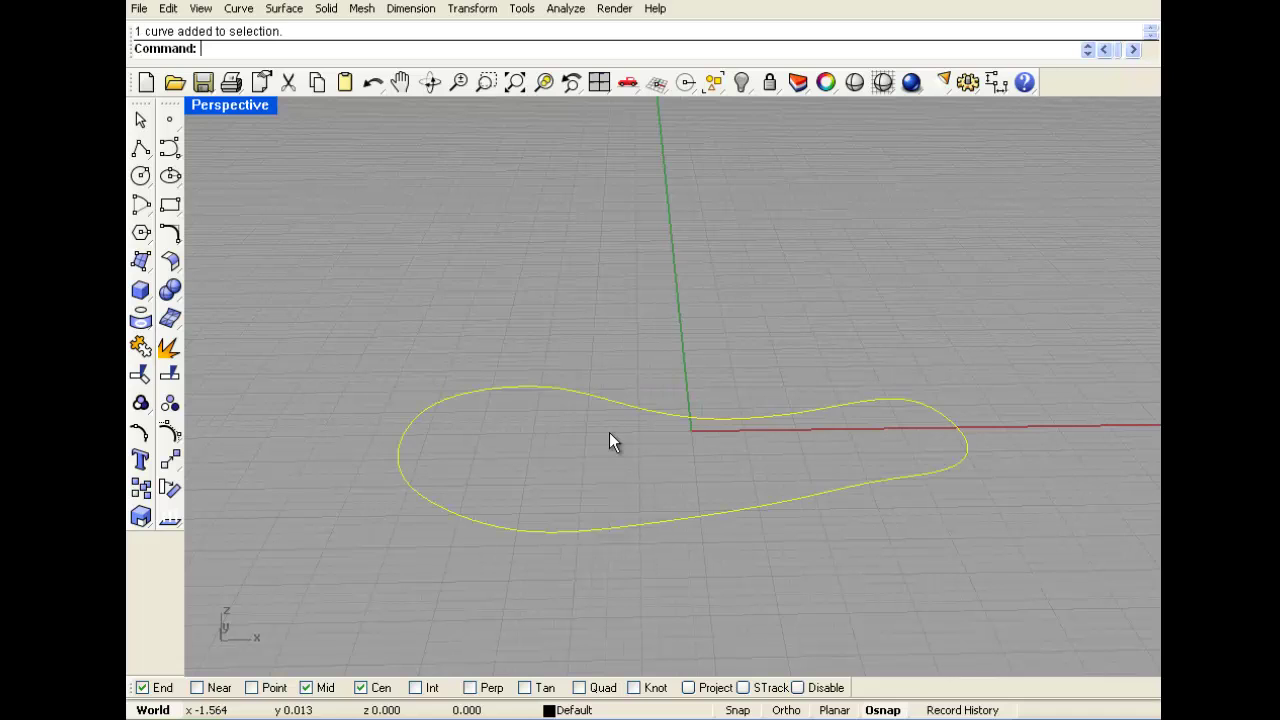
{"action": "key", "text": "Delete"}
Draw a rectangular solid box freehand around the origin by its base corners and height.
{"action": "left_click", "coordinate": [137, 292]}
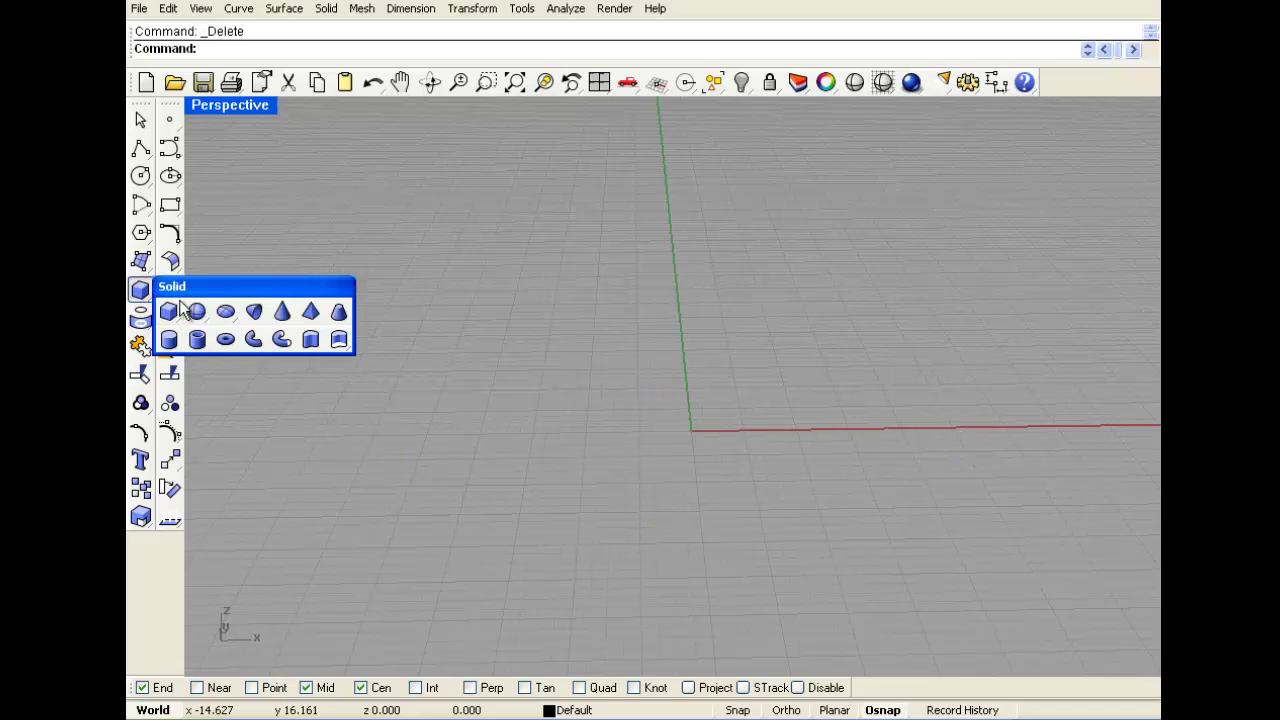
{"action": "left_click", "coordinate": [175, 310]}
{"action": "left_click", "coordinate": [542, 313]}
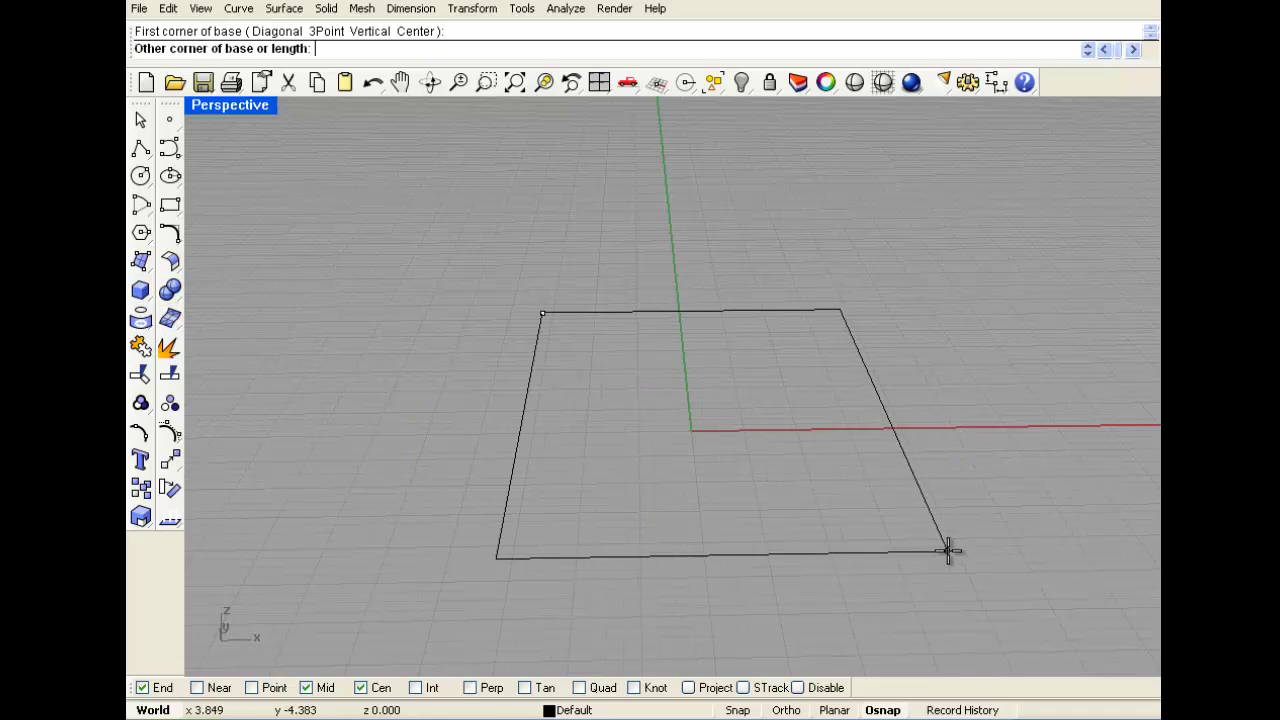
{"action": "left_click", "coordinate": [947, 549]}
{"action": "left_click", "coordinate": [946, 220]}
{"action": "scroll", "coordinate": [753, 416], "scroll_direction": "down", "scroll_amount": 6}
{"action": "mouse_move", "coordinate": [897, 334]}
{"action": "right_mouse_down"}
{"action": "mouse_move", "coordinate": [754, 316]}
{"action": "mouse_move", "coordinate": [675, 331]}
{"action": "mouse_move", "coordinate": [662, 352]}
{"action": "right_mouse_up"}
{"action": "scroll", "coordinate": [752, 314], "scroll_direction": "up", "scroll_amount": 2}
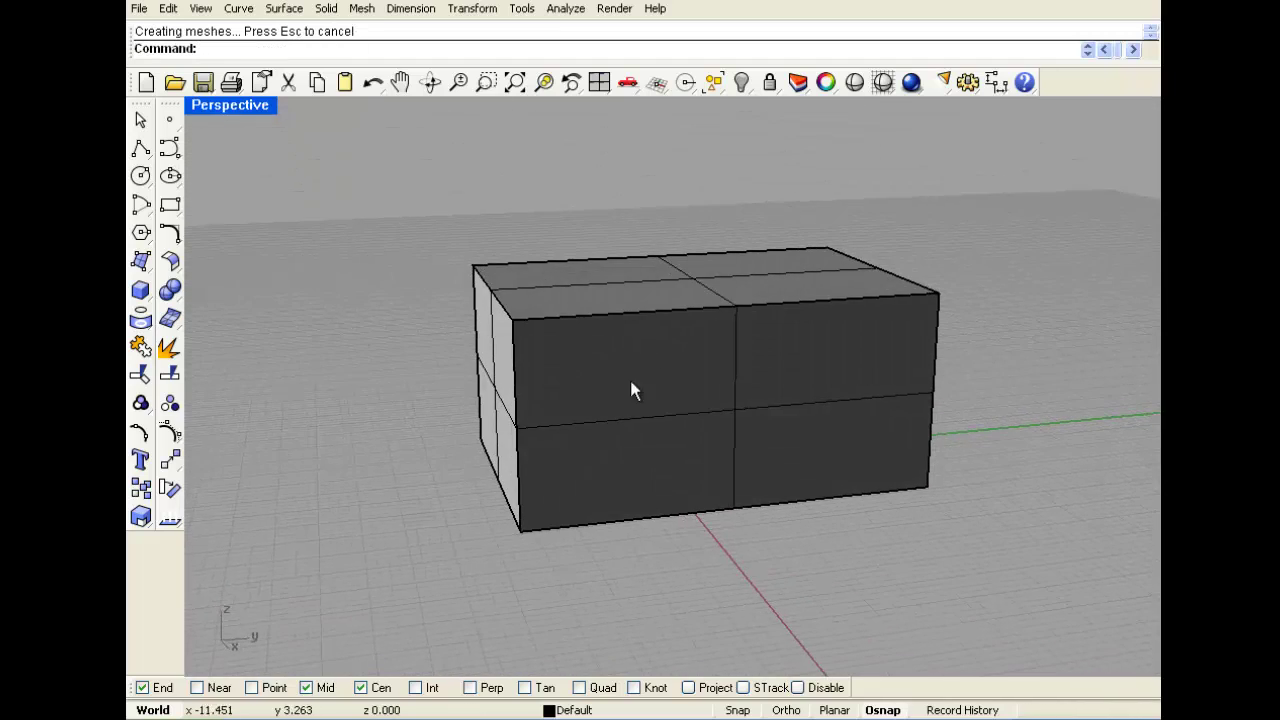
Delete the freehand rectangular box.
{"action": "scroll", "coordinate": [540, 336], "scroll_direction": "up", "scroll_amount": 2}
{"action": "right_click_drag", "start_coordinate": [540, 336], "coordinate": [559, 363]}
{"action": "left_click", "coordinate": [558, 351]}
{"action": "key", "text": "Delete"}
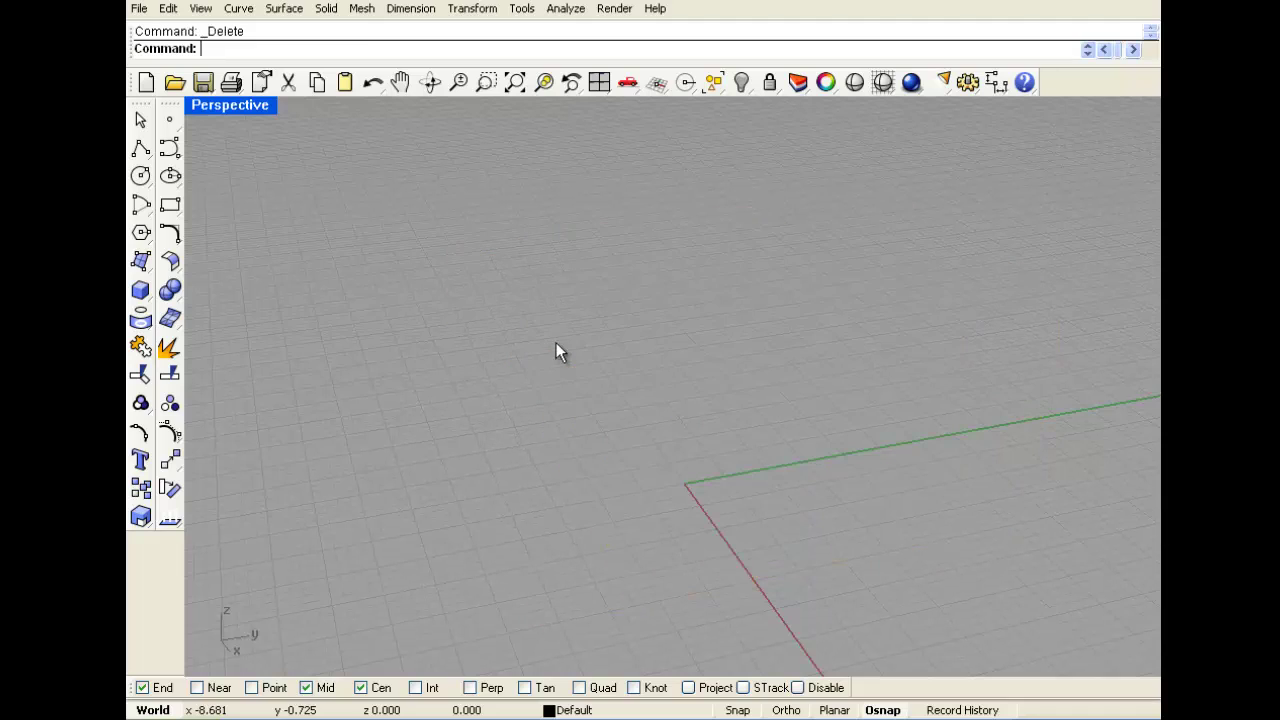
Create a solid box with a length, width and height of 10 each.
{"action": "left_click", "coordinate": [140, 290]}
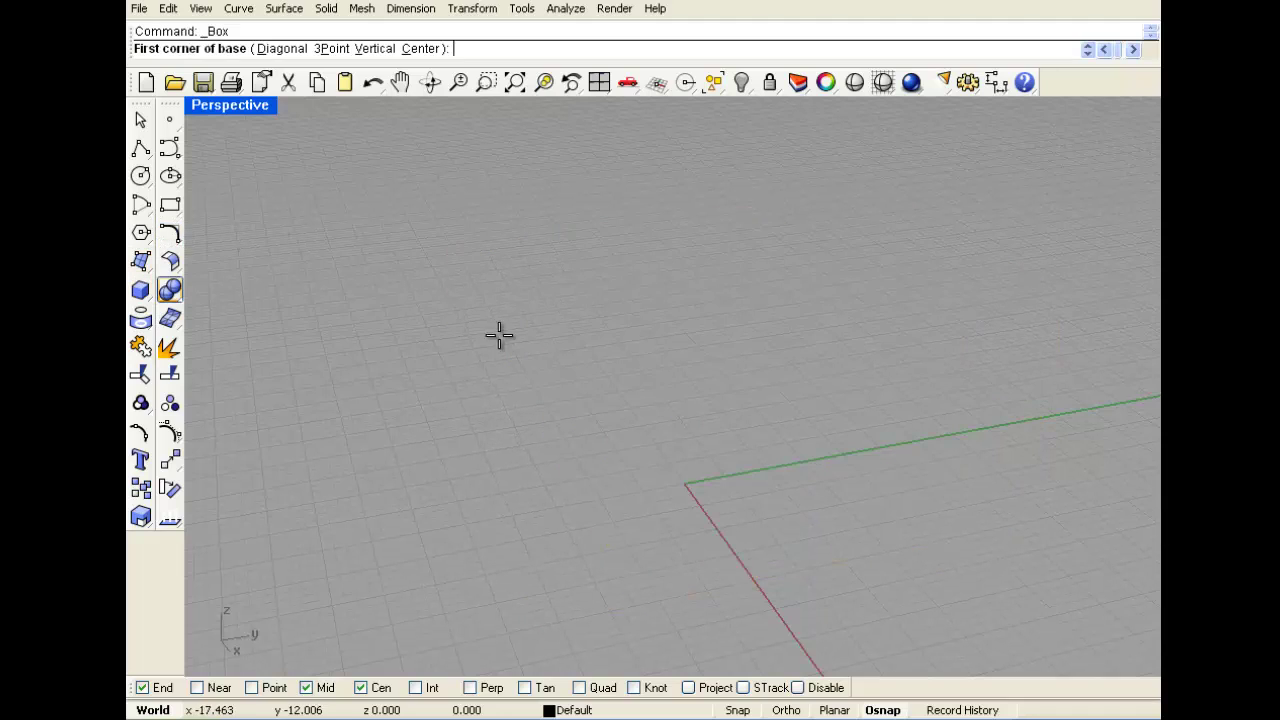
{"action": "left_click", "coordinate": [584, 370]}
{"action": "type", "text": "10"}
{"action": "key", "text": "Return"}
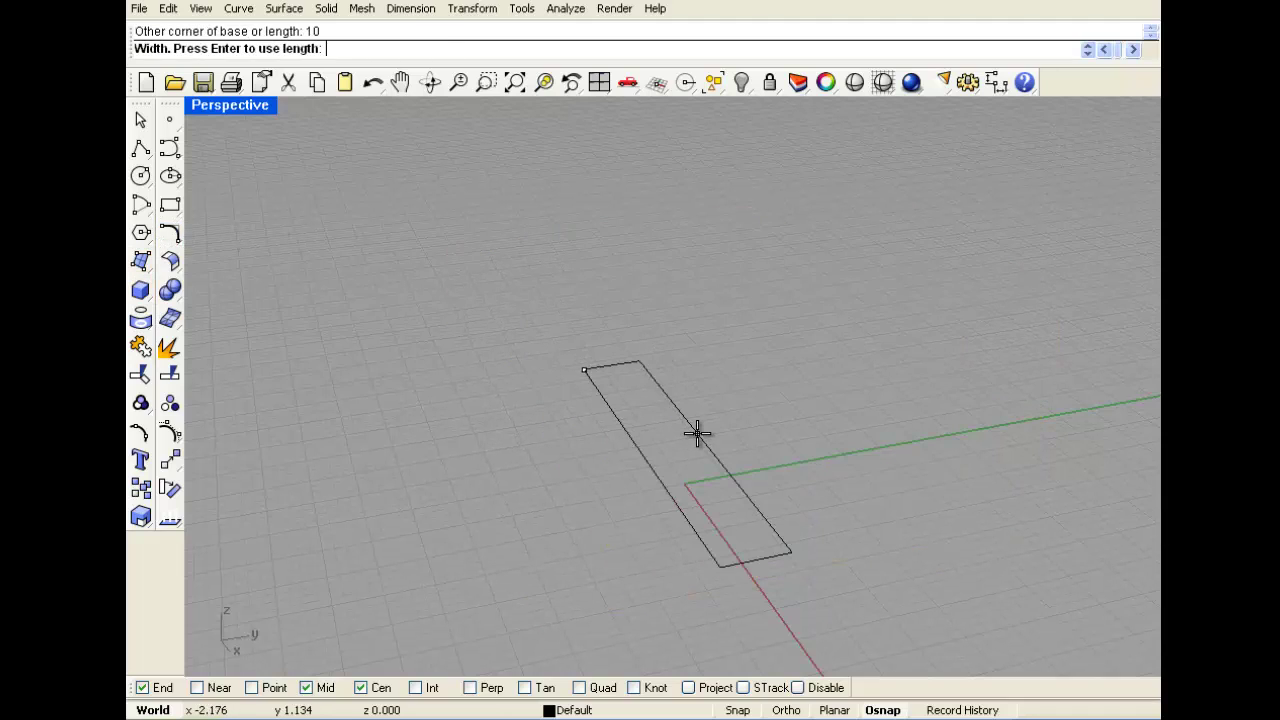
{"action": "type", "text": "10"}
{"action": "key", "text": "Return"}
{"action": "type", "text": "10"}
{"action": "key", "text": "Return"}
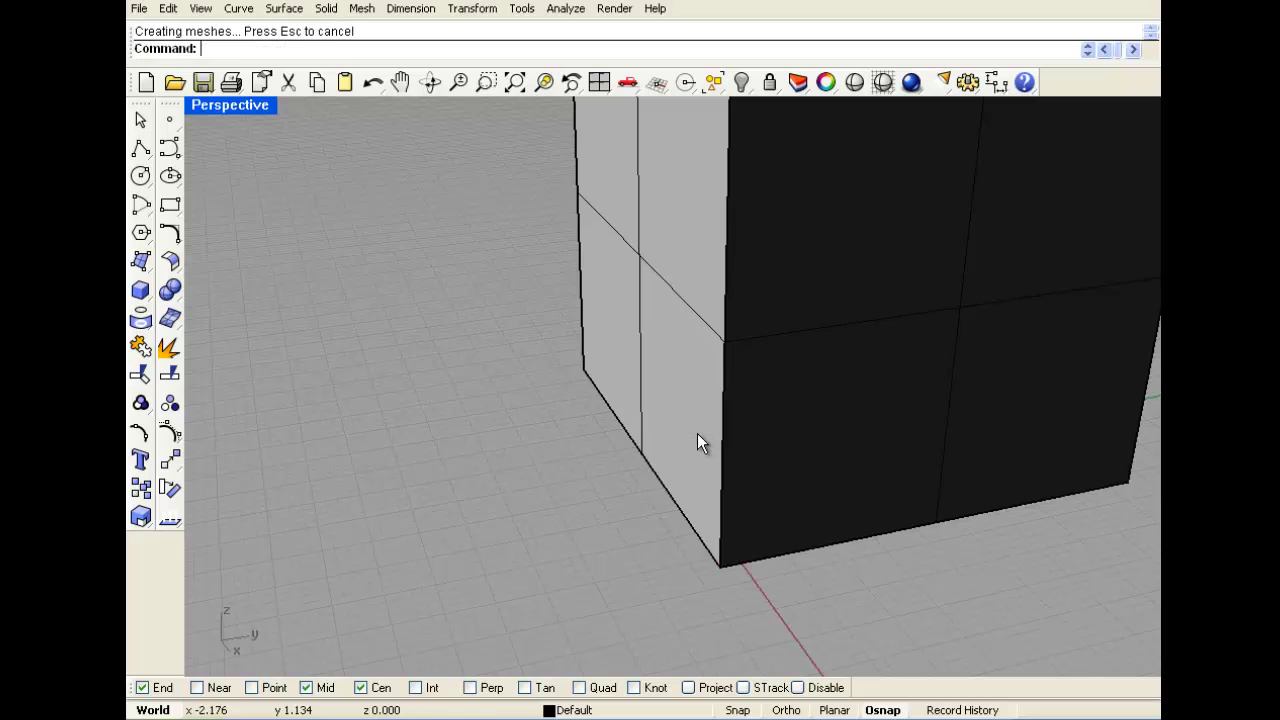
{"action": "scroll", "coordinate": [697, 433], "scroll_direction": "down", "scroll_amount": 6}
{"action": "right_click_drag", "start_coordinate": [665, 267], "coordinate": [757, 343]}
{"action": "left_click", "coordinate": [791, 243]}
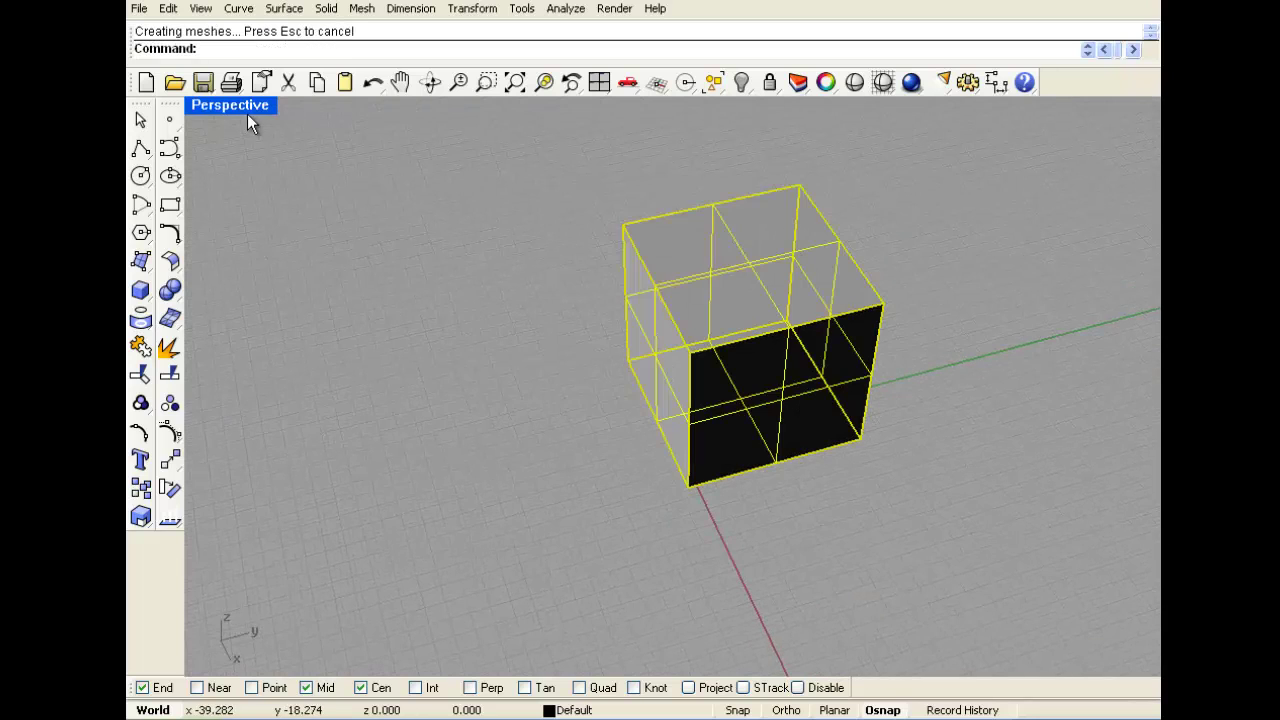
{"action": "scroll", "coordinate": [824, 222], "scroll_direction": "up", "scroll_amount": 4}
{"action": "left_click", "coordinate": [835, 217]}
{"action": "right_click_drag", "start_coordinate": [669, 409], "coordinate": [716, 327]}
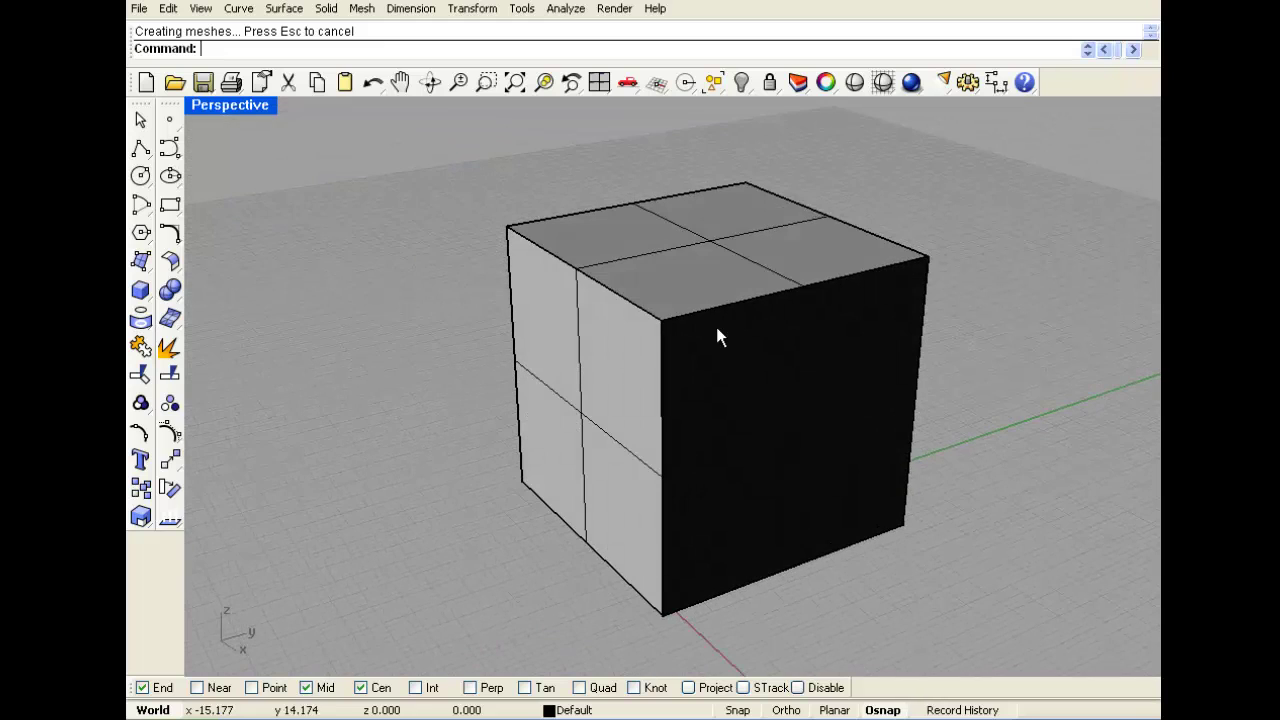
Fillet all edges of the cube with a radius of 0.75, and undo that fillet.
{"action": "left_click", "coordinate": [285, 9]}
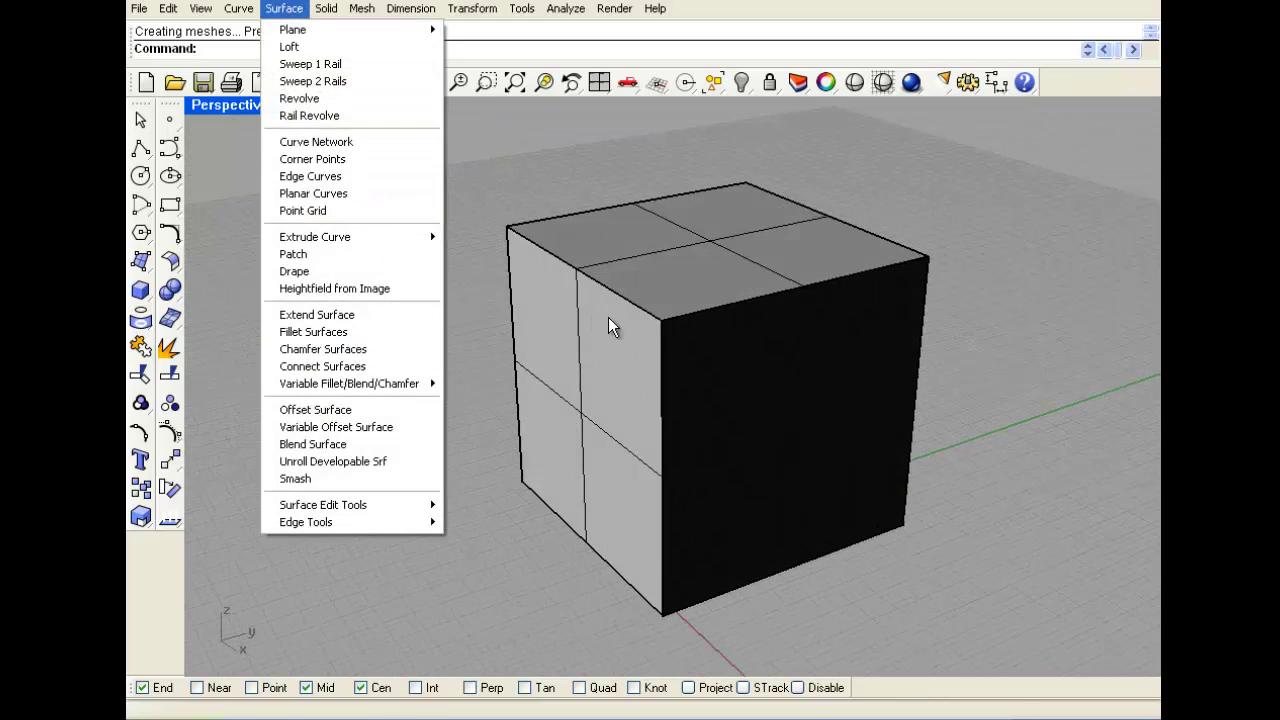
{"action": "mouse_move", "coordinate": [326, 8]}
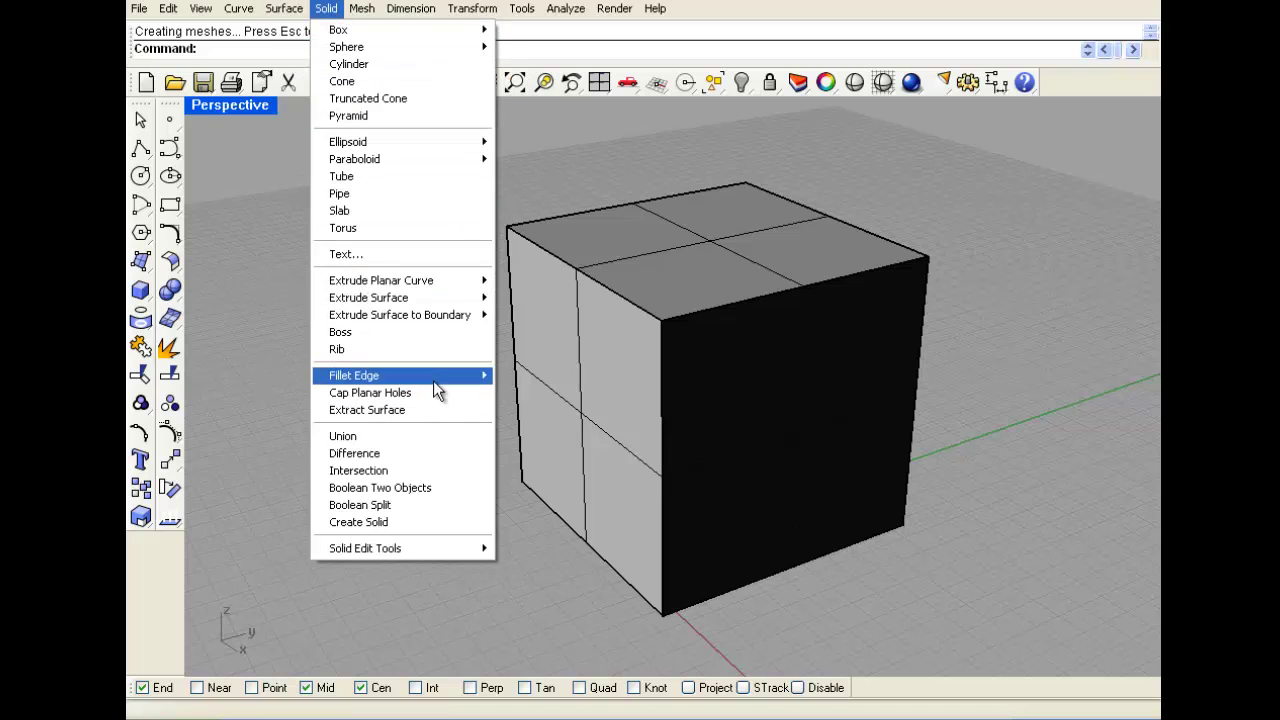
{"action": "mouse_move", "coordinate": [434, 383]}
{"action": "left_click", "coordinate": [516, 377]}
{"action": "left_click", "coordinate": [535, 272]}
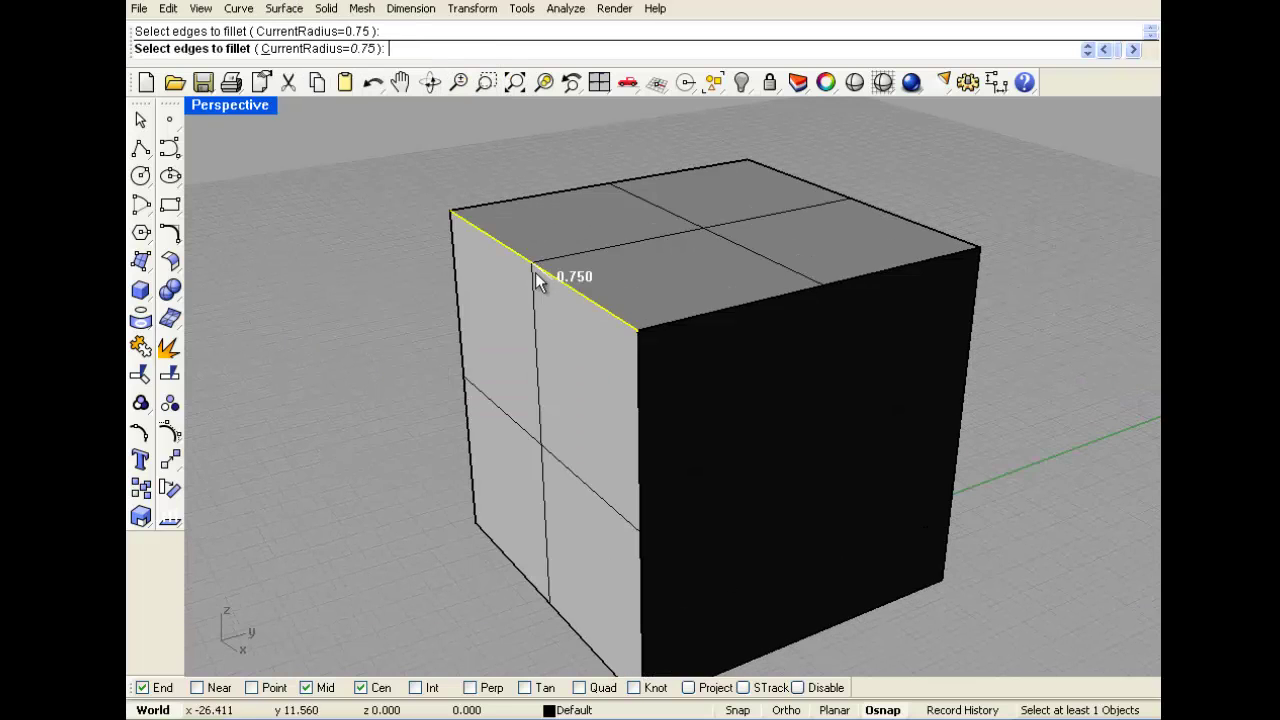
{"action": "scroll", "coordinate": [588, 305], "scroll_direction": "down", "scroll_amount": 4}
{"action": "left_click_drag", "start_coordinate": [965, 207], "coordinate": [335, 561]}
{"action": "key", "text": "Return"}
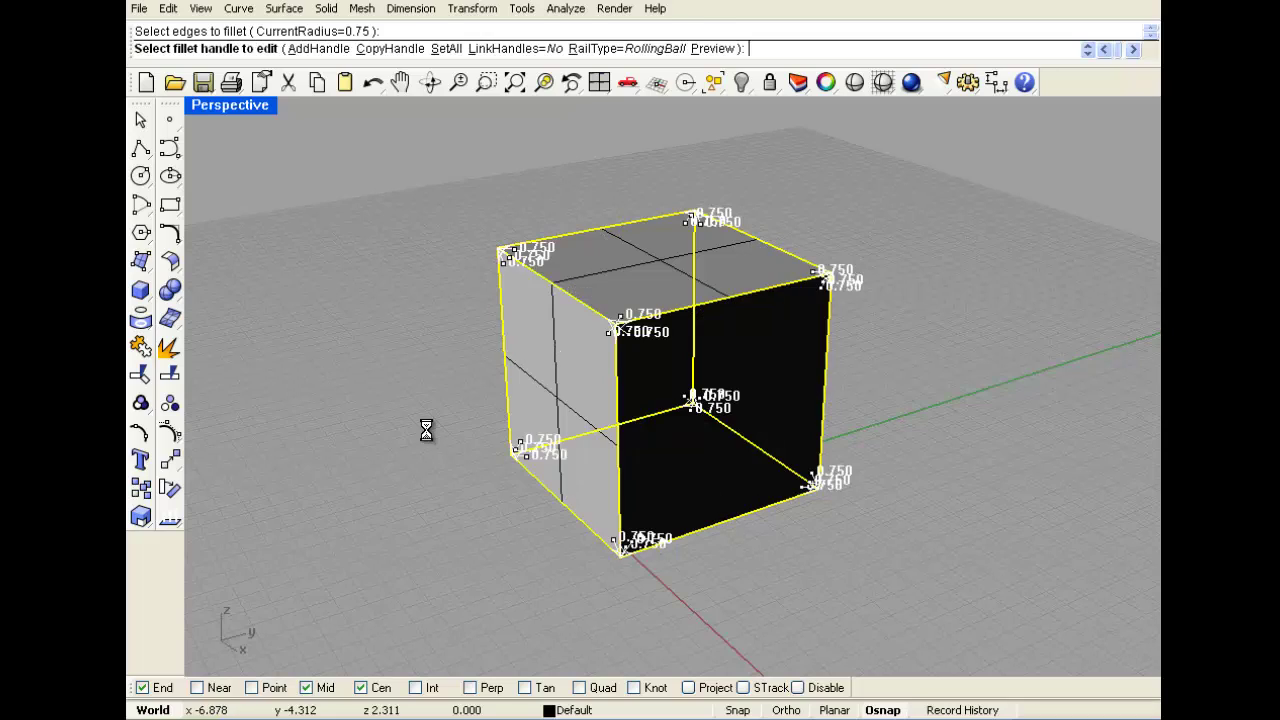
{"action": "key", "text": "Return"}
{"action": "mouse_move", "coordinate": [666, 363]}
{"action": "right_mouse_down"}
{"action": "mouse_move", "coordinate": [686, 346]}
{"action": "mouse_move", "coordinate": [480, 210]}
{"action": "mouse_move", "coordinate": [508, 314]}
{"action": "mouse_move", "coordinate": [680, 366]}
{"action": "mouse_move", "coordinate": [686, 349]}
{"action": "right_mouse_up"}
{"action": "key", "text": "ctrl+z"}
{"action": "scroll", "coordinate": [667, 339], "scroll_direction": "up", "scroll_amount": 1}
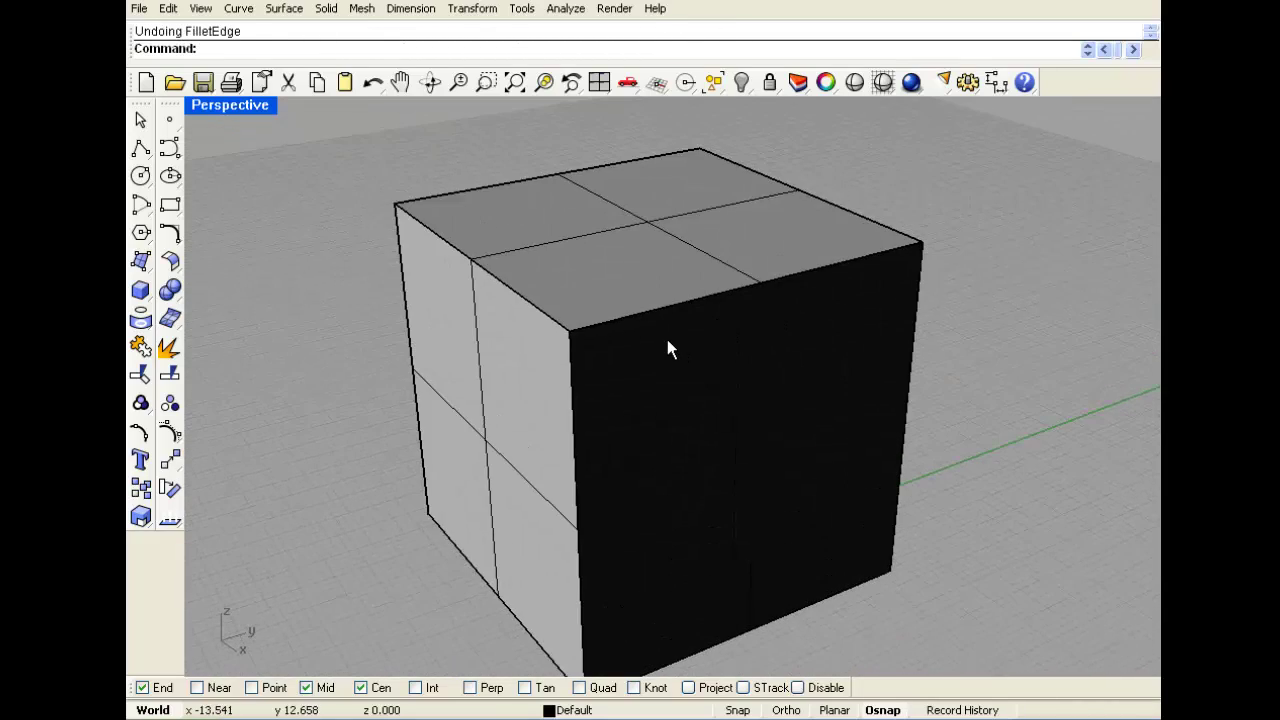
Start an edge fillet with radius 0.75 on the light face's top edge and radius 1 on the dark face's top edge.
{"action": "right_click", "coordinate": [667, 339]}
{"action": "scroll", "coordinate": [492, 271], "scroll_direction": "down", "scroll_amount": 1}
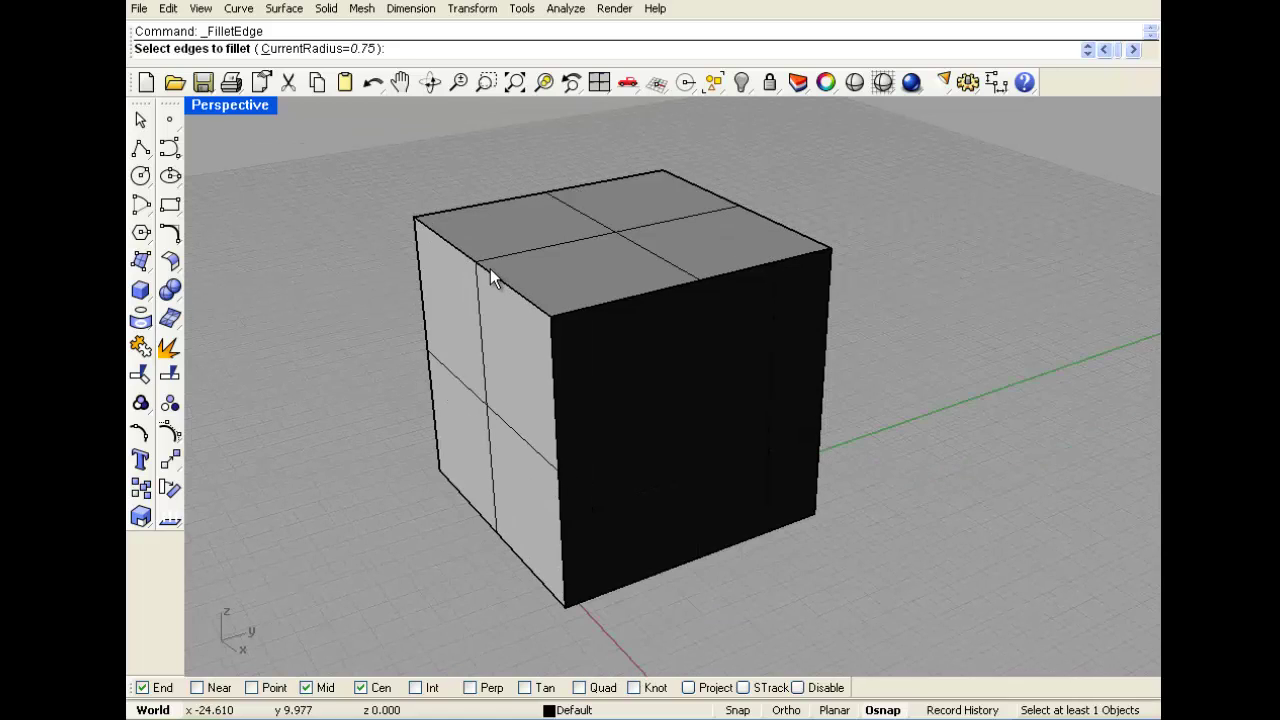
{"action": "left_click", "coordinate": [490, 270]}
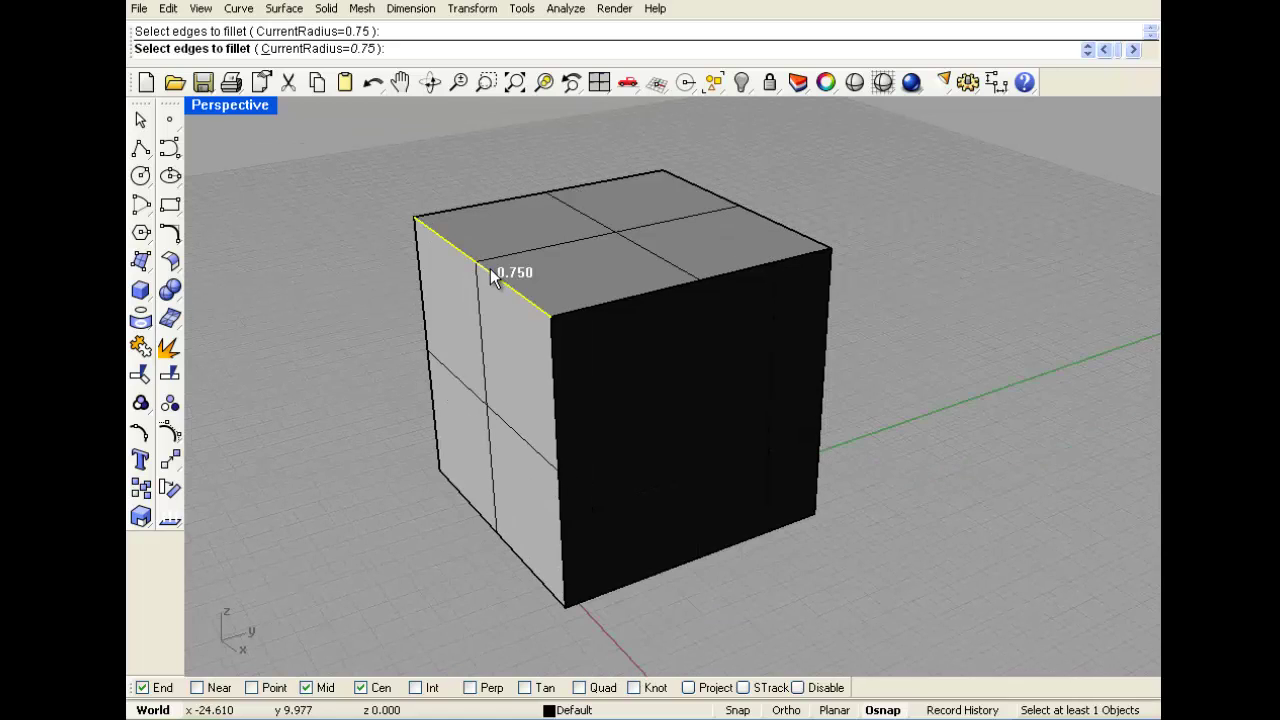
{"action": "left_click", "coordinate": [345, 50]}
{"action": "type", "text": "1"}
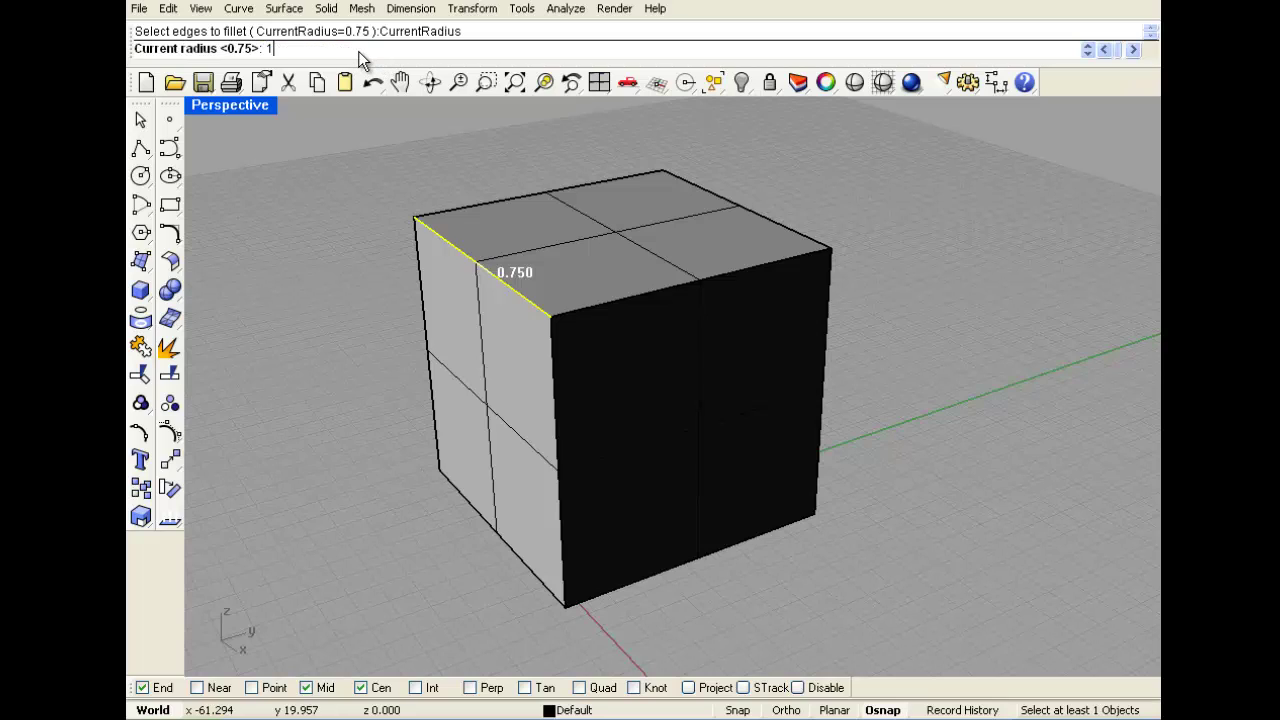
{"action": "key", "text": "Return"}
{"action": "left_click", "coordinate": [699, 283]}
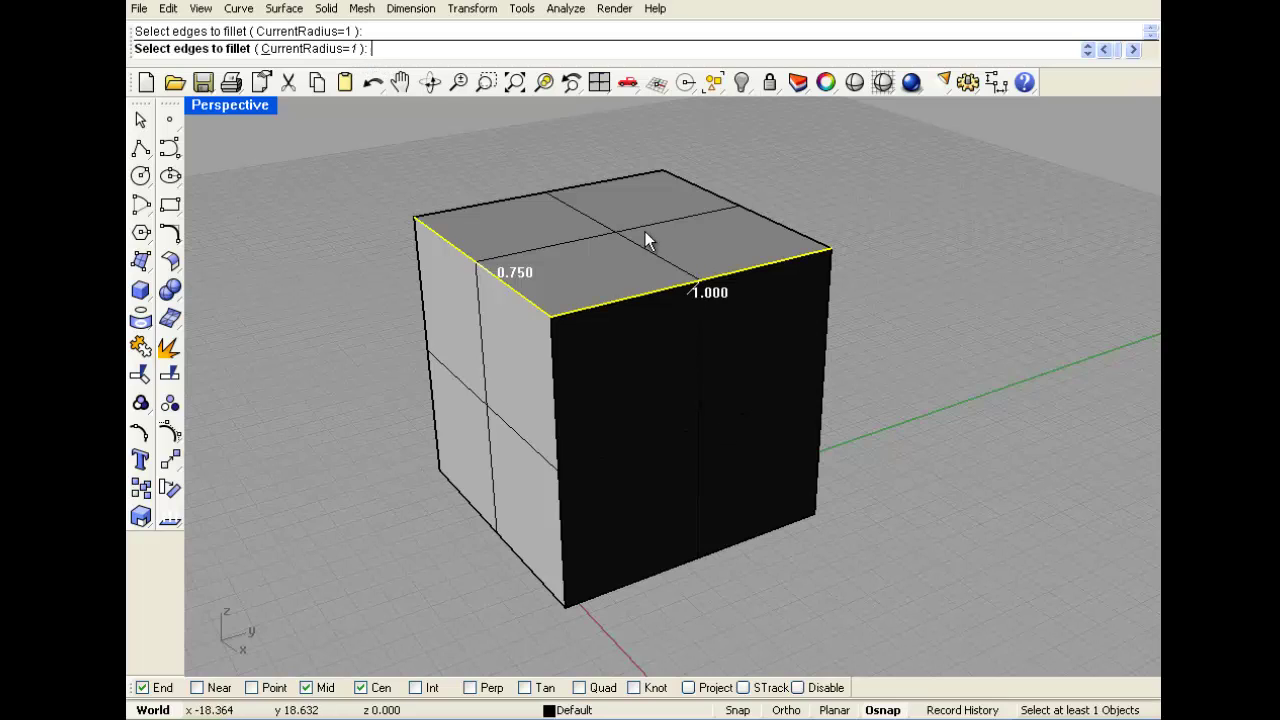
Add the cube's near vertical edge with radius 3 to the selection and complete the edge fillet.
{"action": "type", "text": "3"}
{"action": "key", "text": "Return"}
{"action": "left_click", "coordinate": [553, 440]}
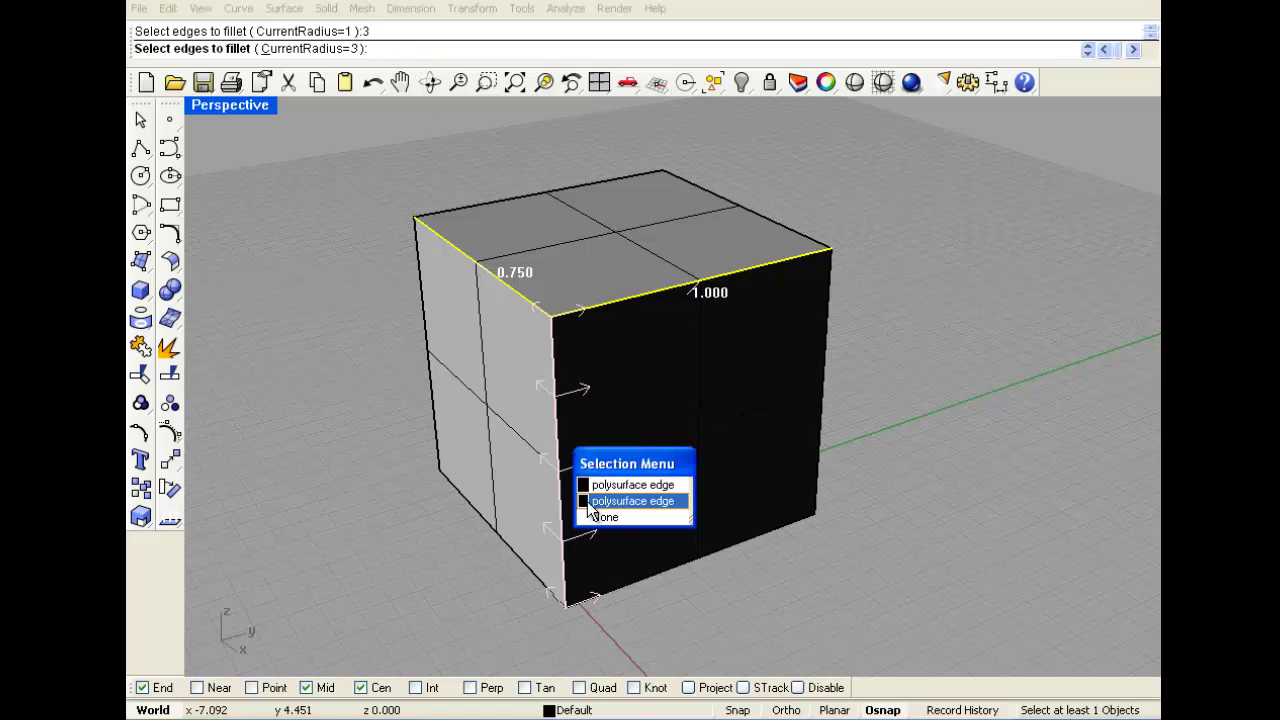
{"action": "left_click", "coordinate": [632, 501]}
{"action": "key", "text": "Return"}
{"action": "key", "text": "Return"}
Examine the cube corner where the three fillets of different radii meet.
{"action": "right_click_drag", "start_coordinate": [352, 372], "coordinate": [443, 282]}
{"action": "scroll", "coordinate": [442, 279], "scroll_direction": "up", "scroll_amount": 6}
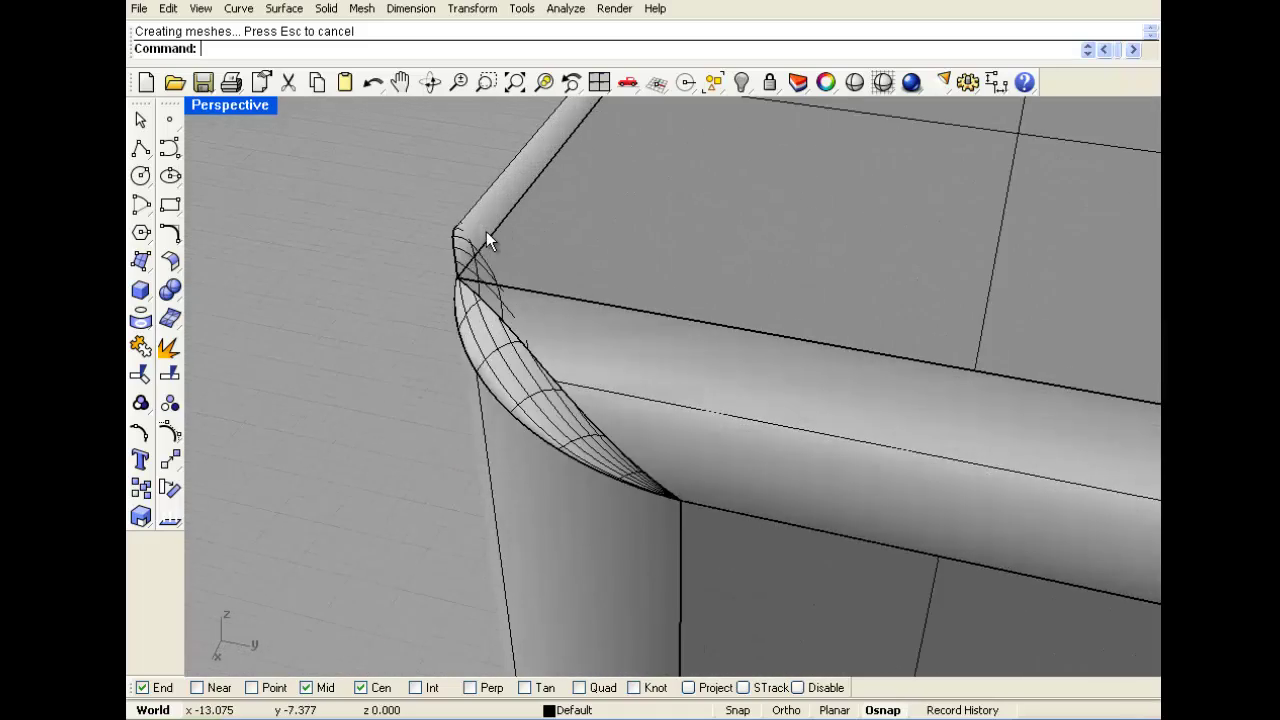
{"action": "scroll", "coordinate": [536, 165], "scroll_direction": "up", "scroll_amount": 6}
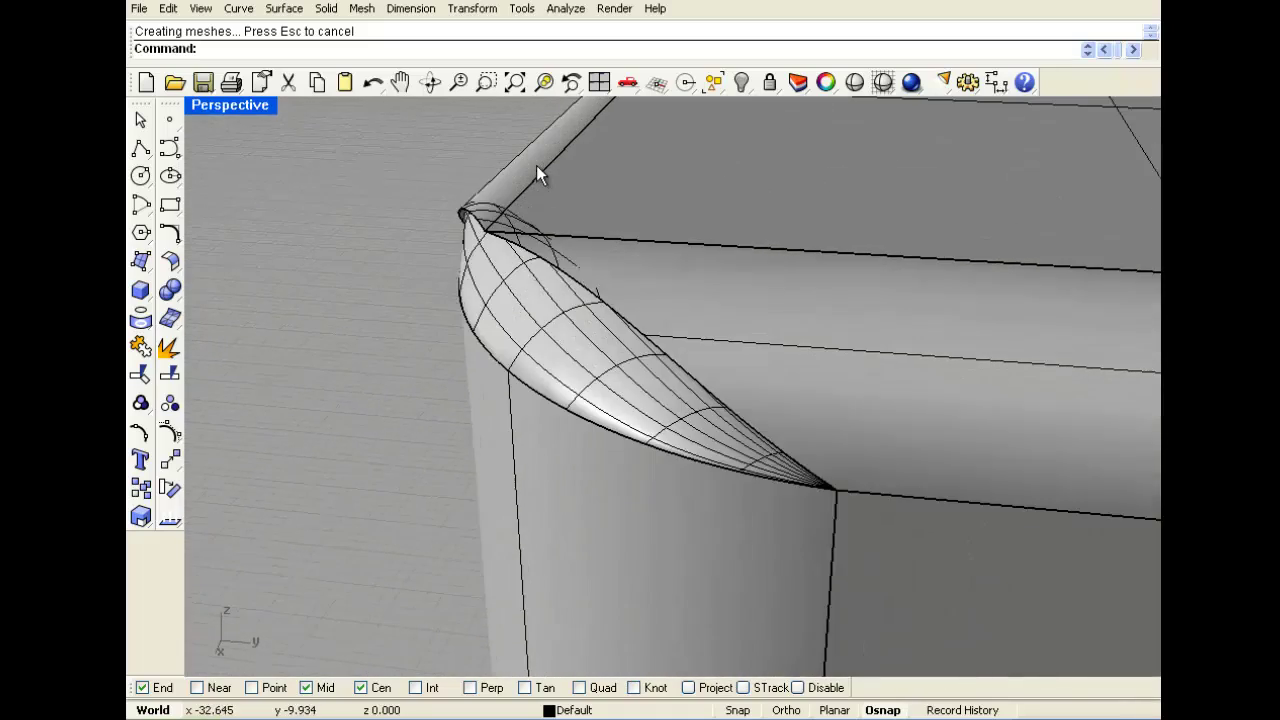
{"action": "right_click_drag", "start_coordinate": [465, 395], "coordinate": [406, 312]}
{"action": "scroll", "coordinate": [451, 412], "scroll_direction": "down", "scroll_amount": 7}
{"action": "scroll", "coordinate": [463, 250], "scroll_direction": "up", "scroll_amount": 2}
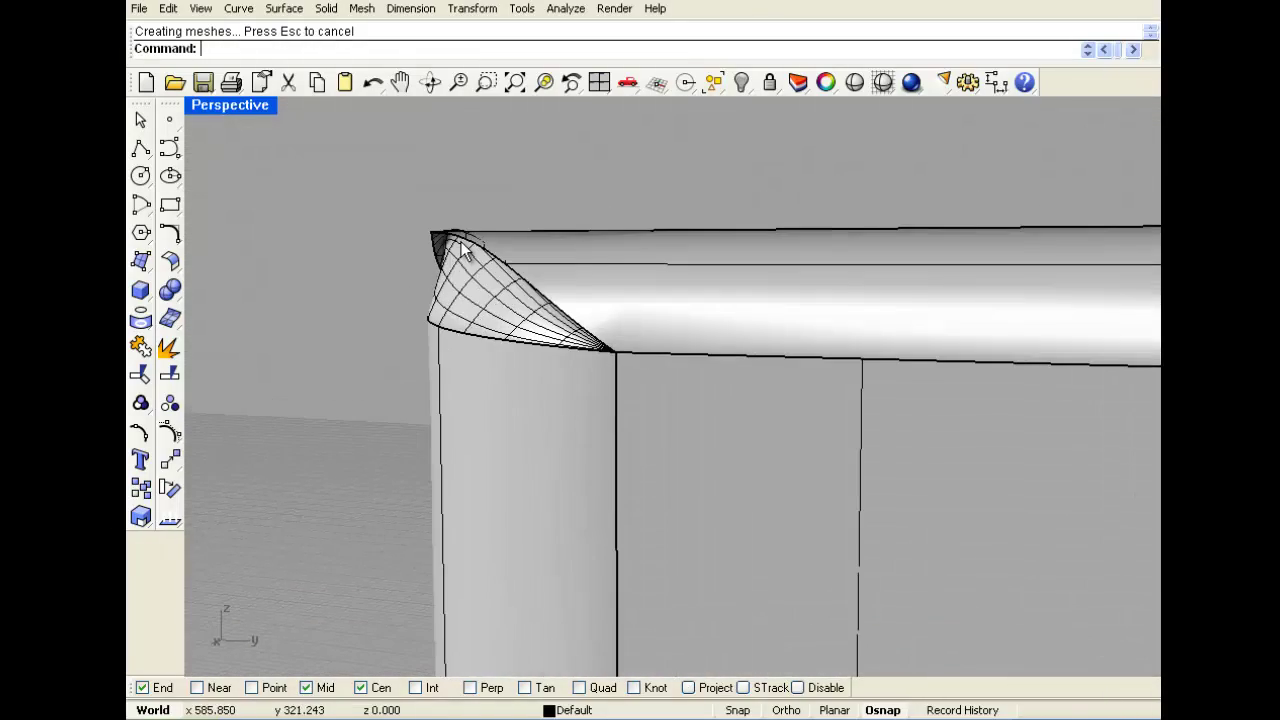
{"action": "right_click_drag", "start_coordinate": [463, 272], "coordinate": [453, 375]}
Undo the three-radius edge fillet on the cube.
{"action": "key", "text": "ctrl+z"}
{"action": "key", "text": "ctrl+z"}
{"action": "scroll", "coordinate": [452, 373], "scroll_direction": "down", "scroll_amount": 3}
{"action": "right_click_drag", "start_coordinate": [520, 420], "coordinate": [584, 407]}
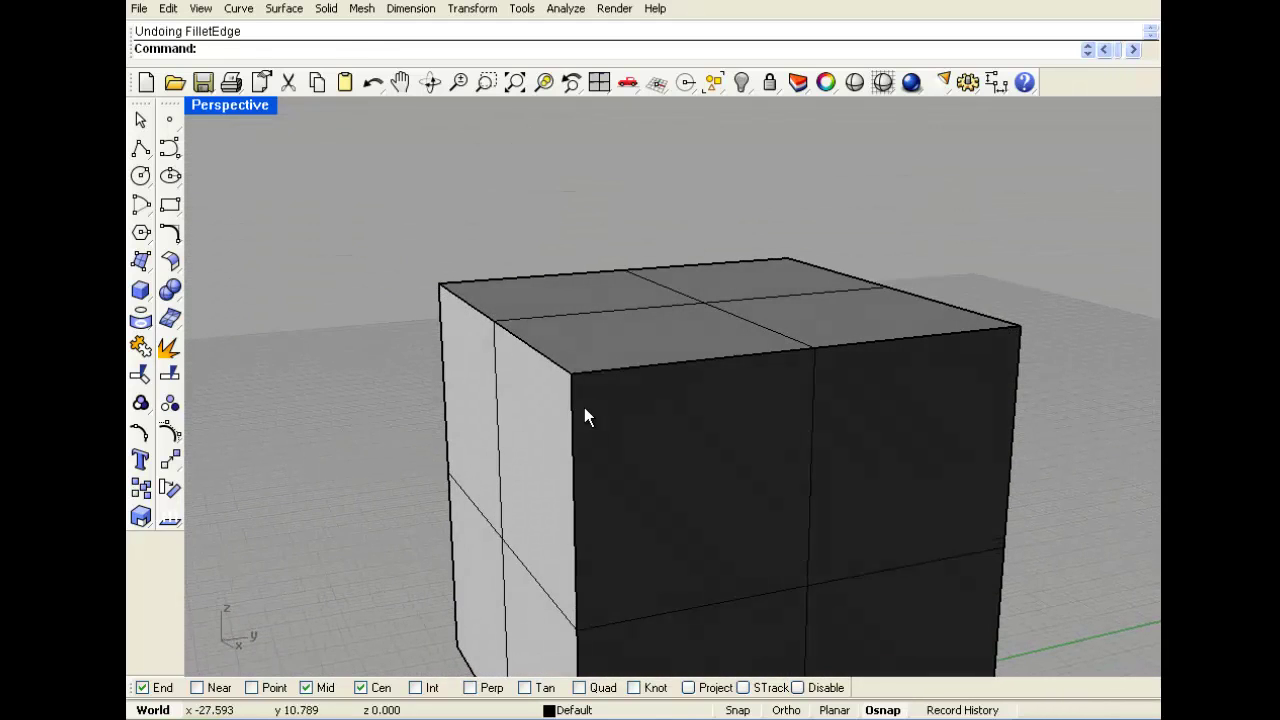
Start an edge fillet with radius 3 on the light face's top edge and the adjoining near vertical edge.
{"action": "right_click", "coordinate": [584, 407]}
{"action": "left_click", "coordinate": [528, 341]}
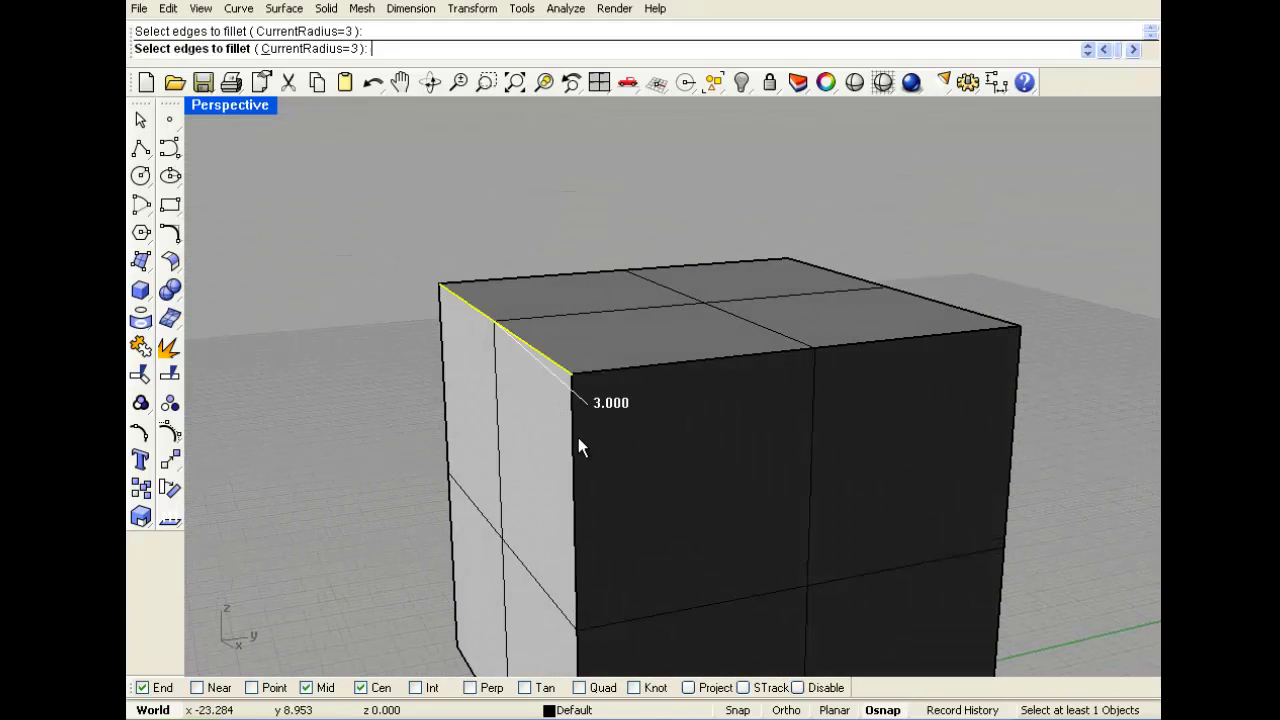
{"action": "left_click", "coordinate": [578, 437]}
{"action": "key", "text": "Return"}
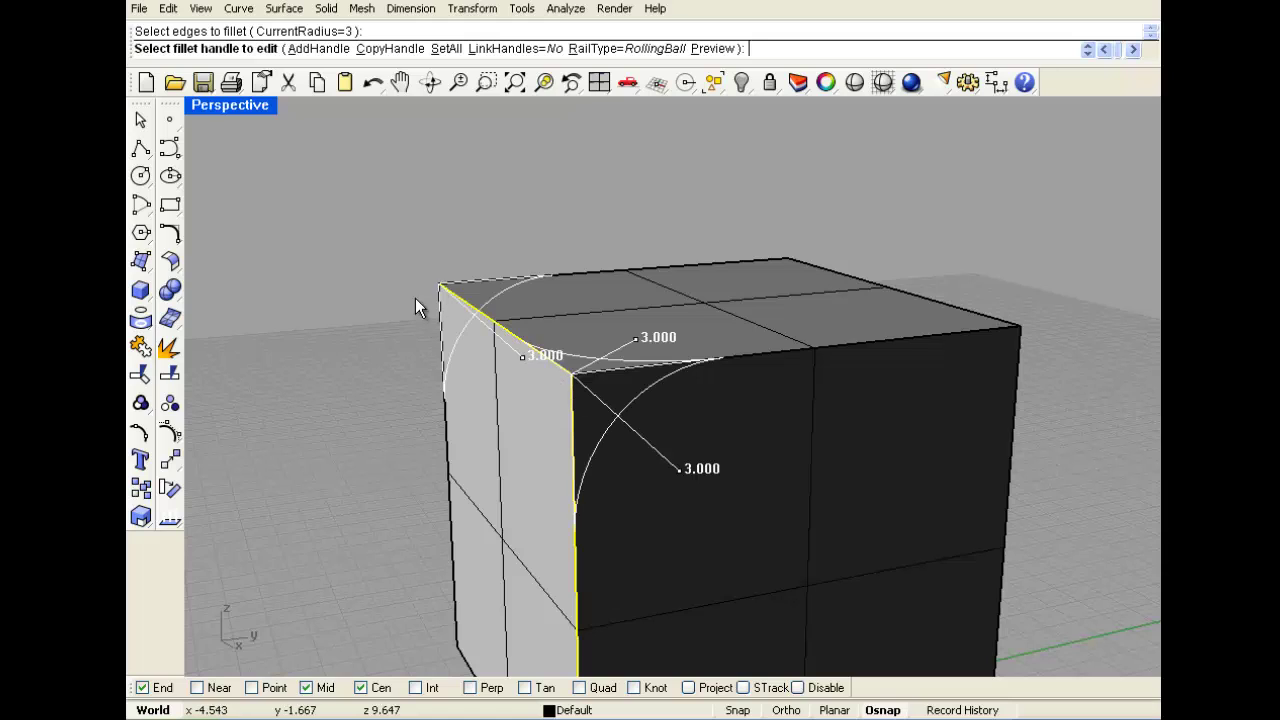
Add a 0.5 radius handle at the corner shared by the two selected edges and complete the fillet.
{"action": "left_click", "coordinate": [312, 50]}
{"action": "type", "text": ".5"}
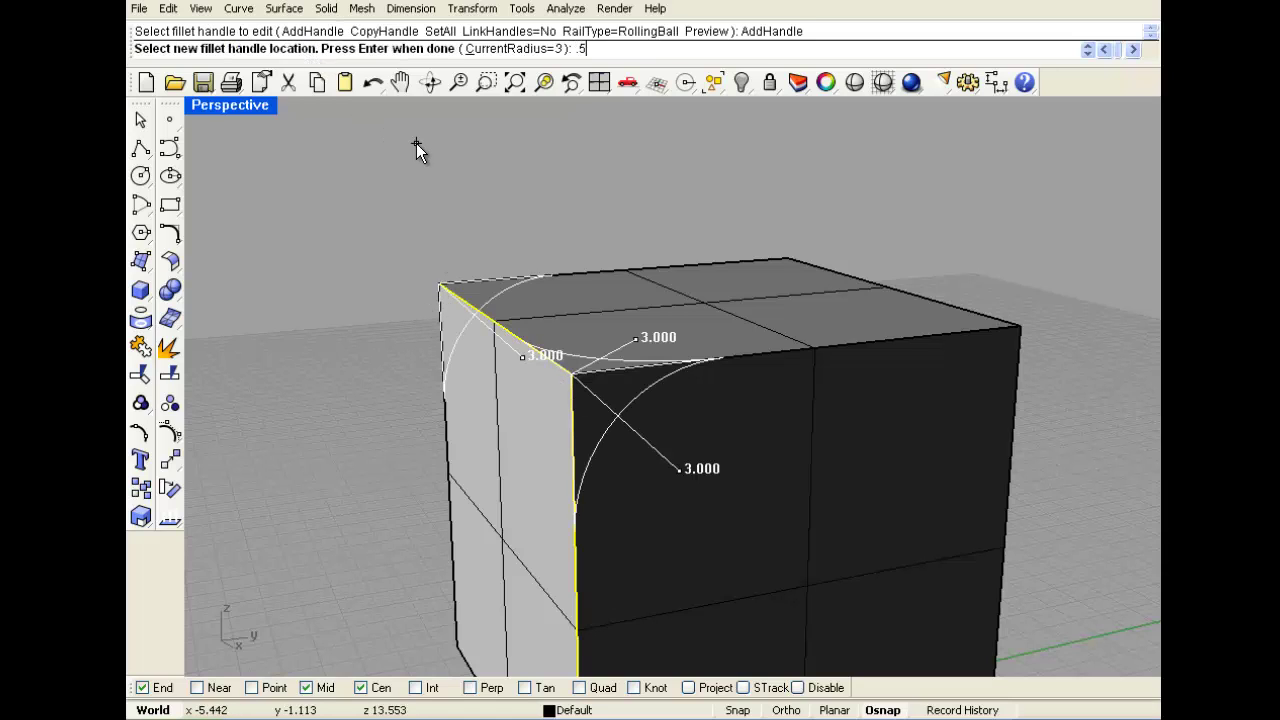
{"action": "key", "text": "Return"}
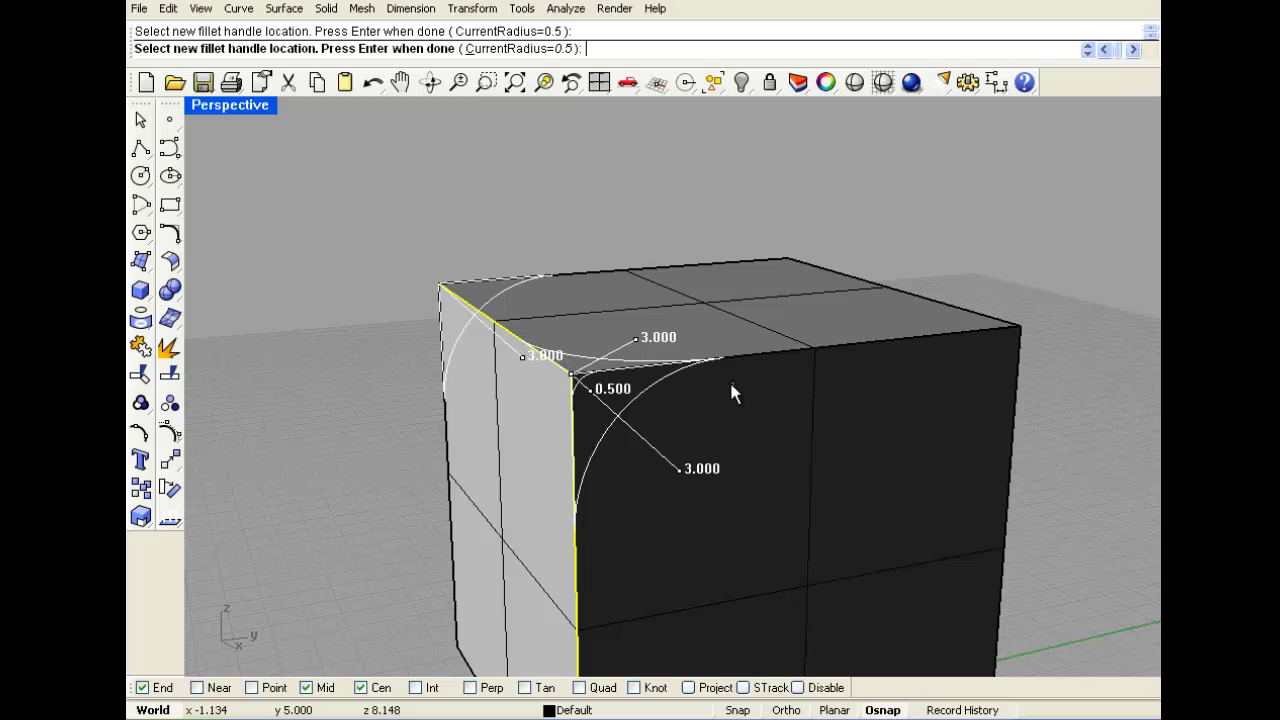
{"action": "left_click", "coordinate": [578, 378]}
{"action": "scroll", "coordinate": [537, 360], "scroll_direction": "down", "scroll_amount": 3}
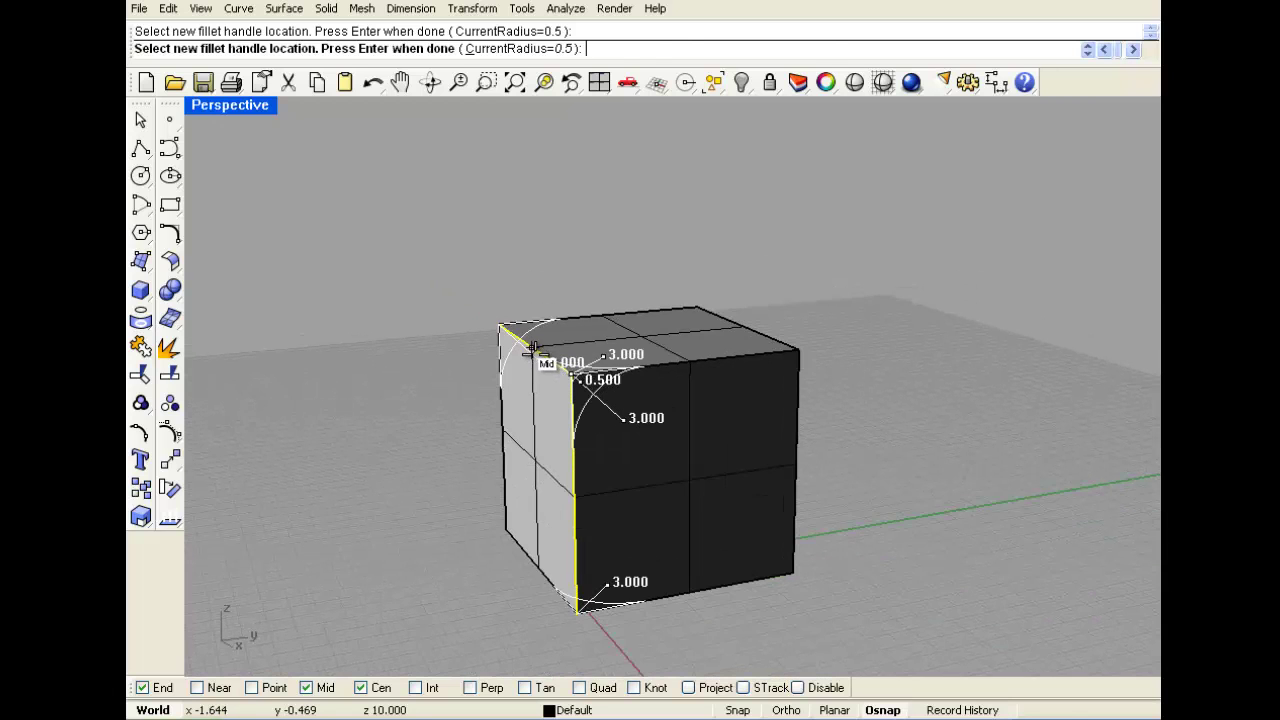
{"action": "scroll", "coordinate": [548, 362], "scroll_direction": "up", "scroll_amount": 2}
{"action": "key", "text": "Return"}
{"action": "scroll", "coordinate": [611, 376], "scroll_direction": "up", "scroll_amount": 4}
{"action": "key", "text": "Return"}
Undo the two-edge fillet on the cube.
{"action": "scroll", "coordinate": [433, 378], "scroll_direction": "down", "scroll_amount": 4}
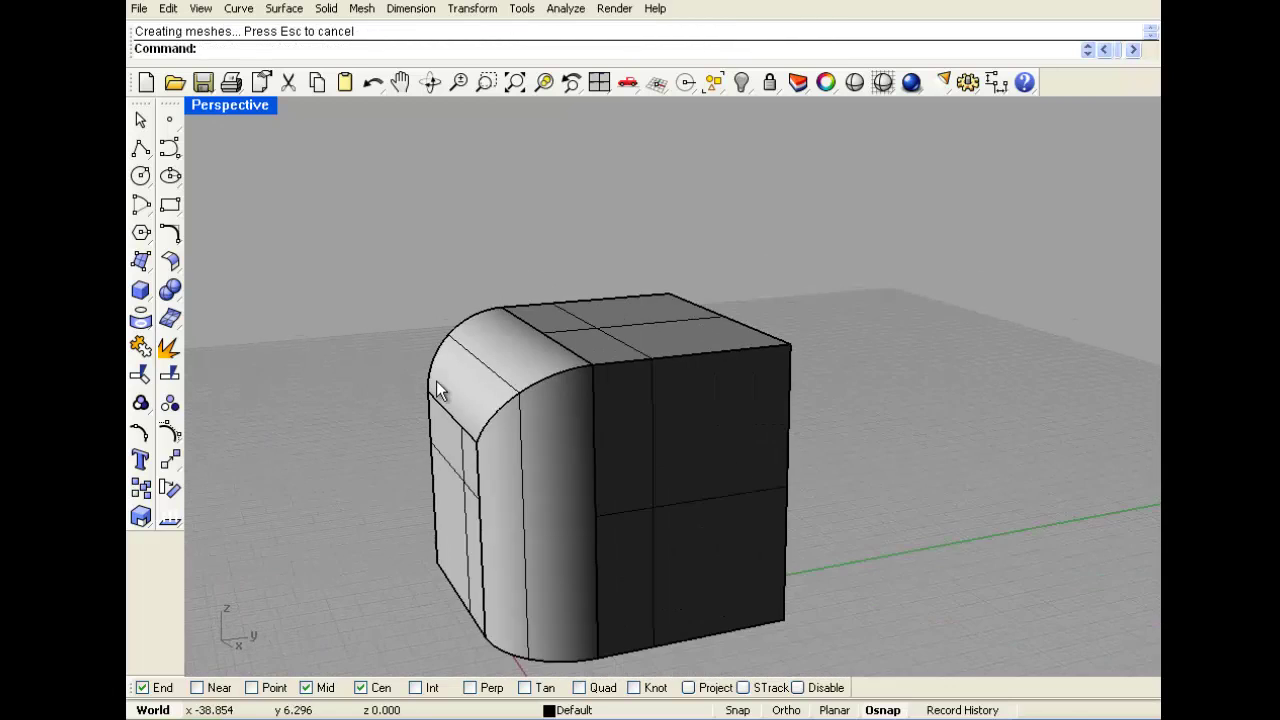
{"action": "right_click_drag", "start_coordinate": [436, 381], "coordinate": [475, 394]}
{"action": "key", "text": "ctrl+z"}
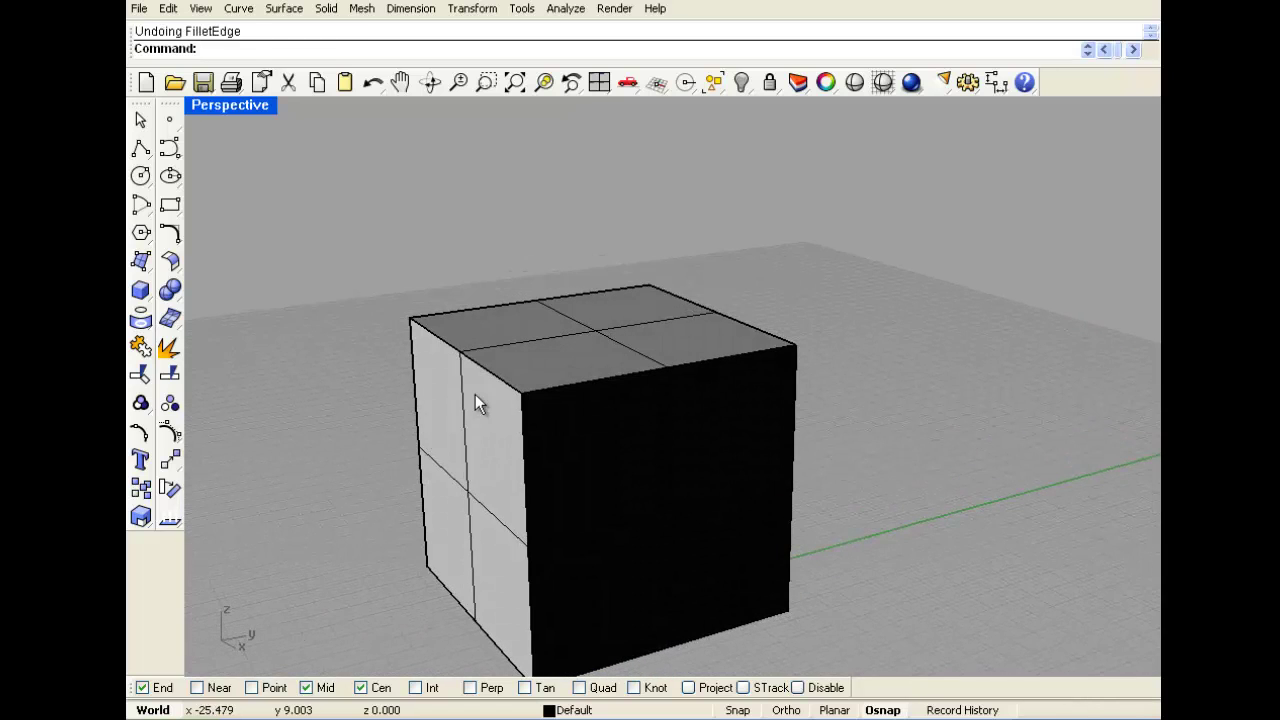
{"action": "key", "text": "Return"}
{"action": "left_click", "coordinate": [662, 370]}
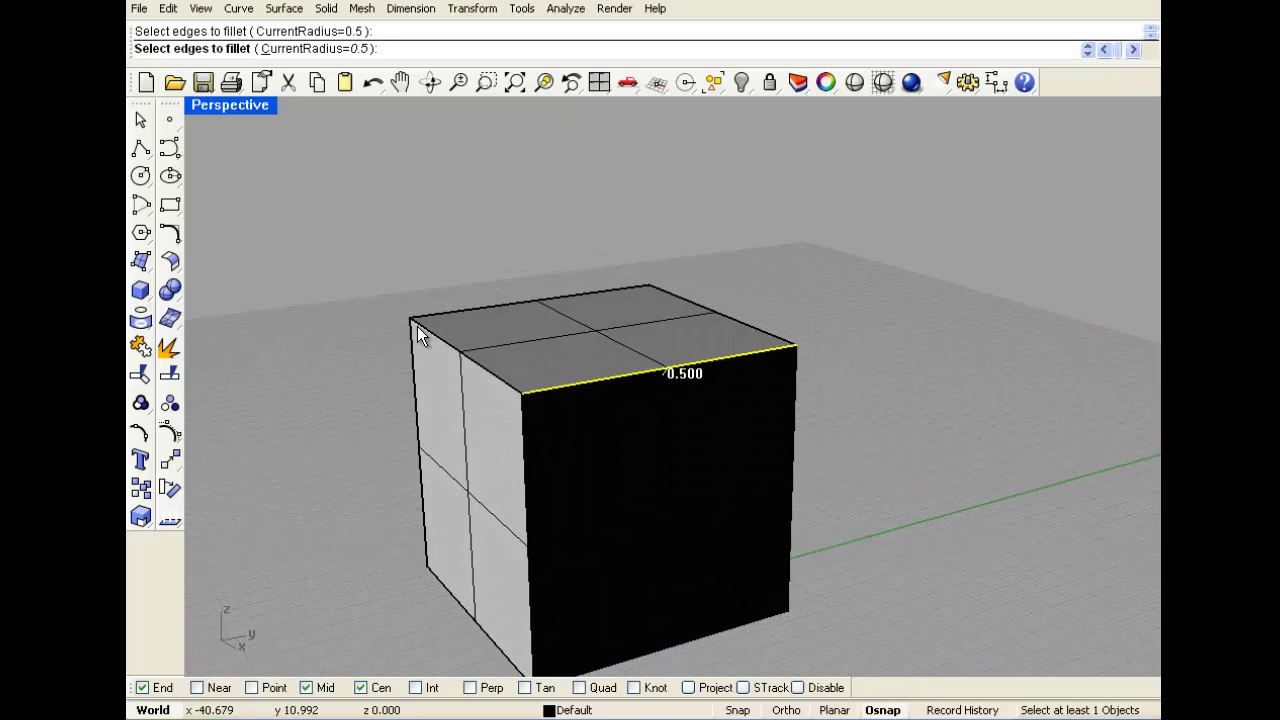
{"action": "key", "text": "Return"}
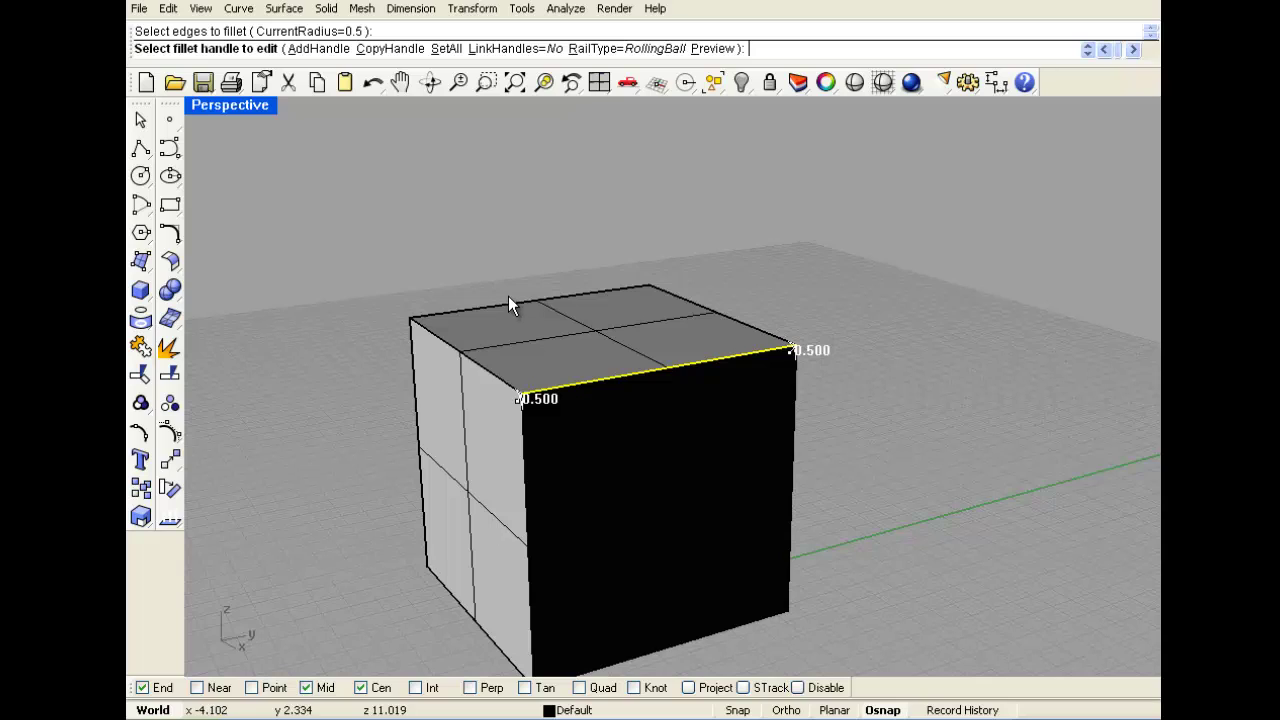
{"action": "key", "text": "Return"}
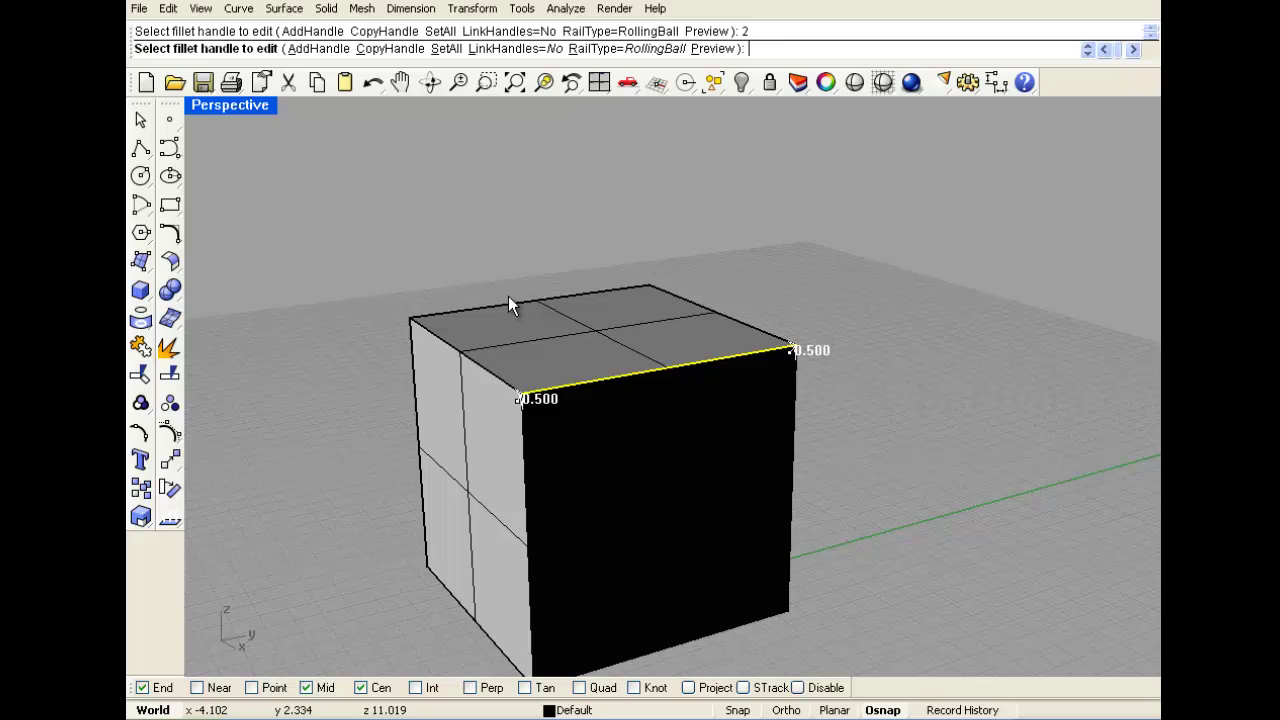
{"action": "left_click", "coordinate": [143, 120]}
Start an edge fillet with radius 0.5 on the dark face's top edge and radius 2 on the light face's top edge.
{"action": "key", "text": "Return"}
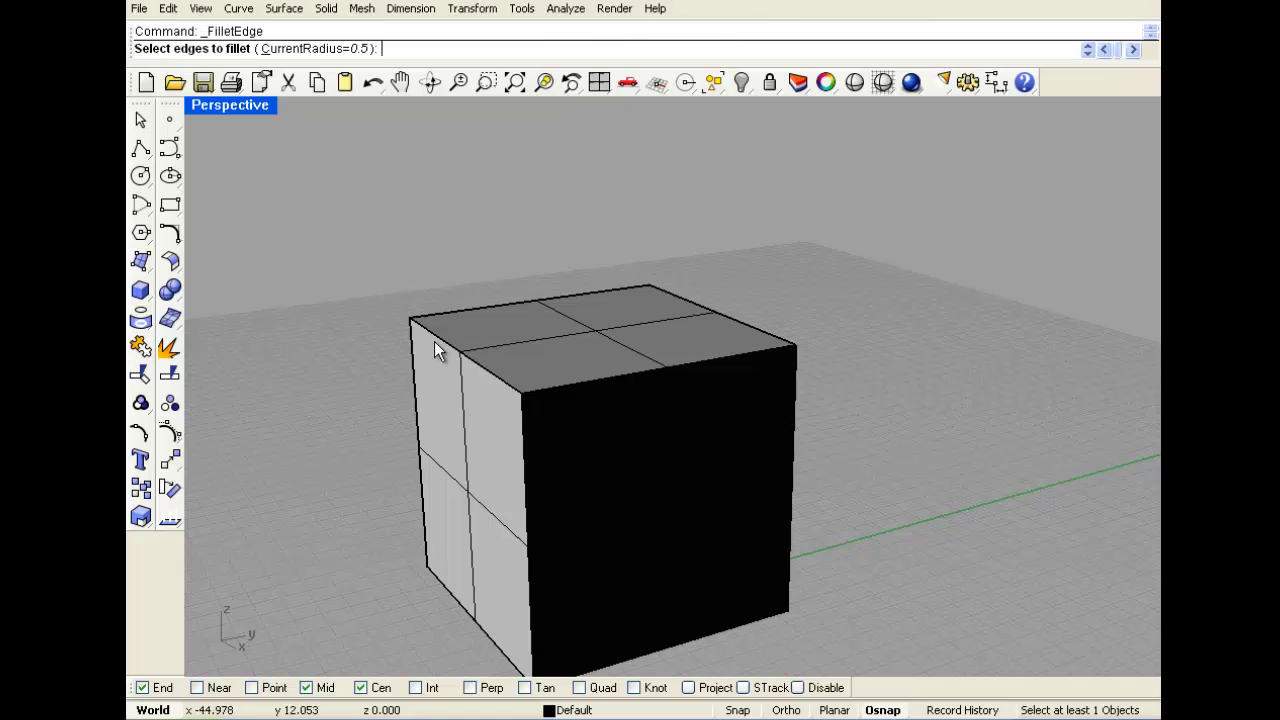
{"action": "left_click", "coordinate": [592, 383]}
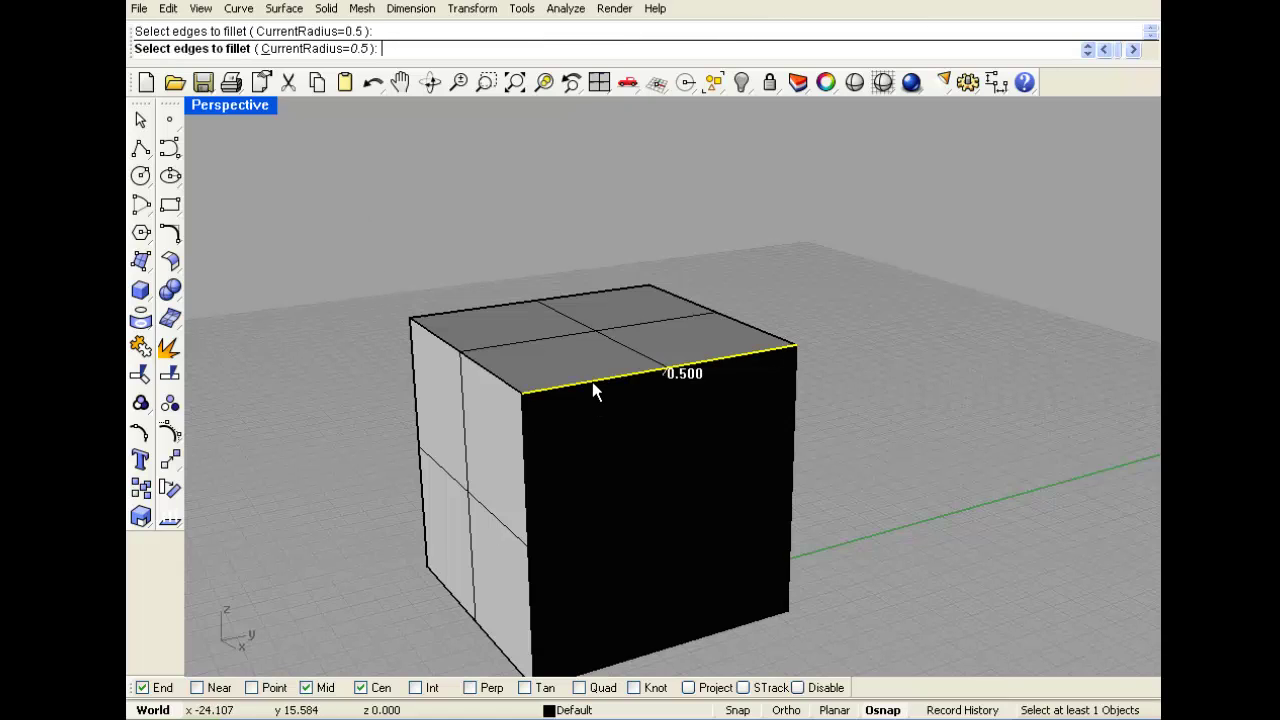
{"action": "left_click", "coordinate": [283, 49]}
{"action": "type", "text": "2"}
{"action": "key", "text": "Return"}
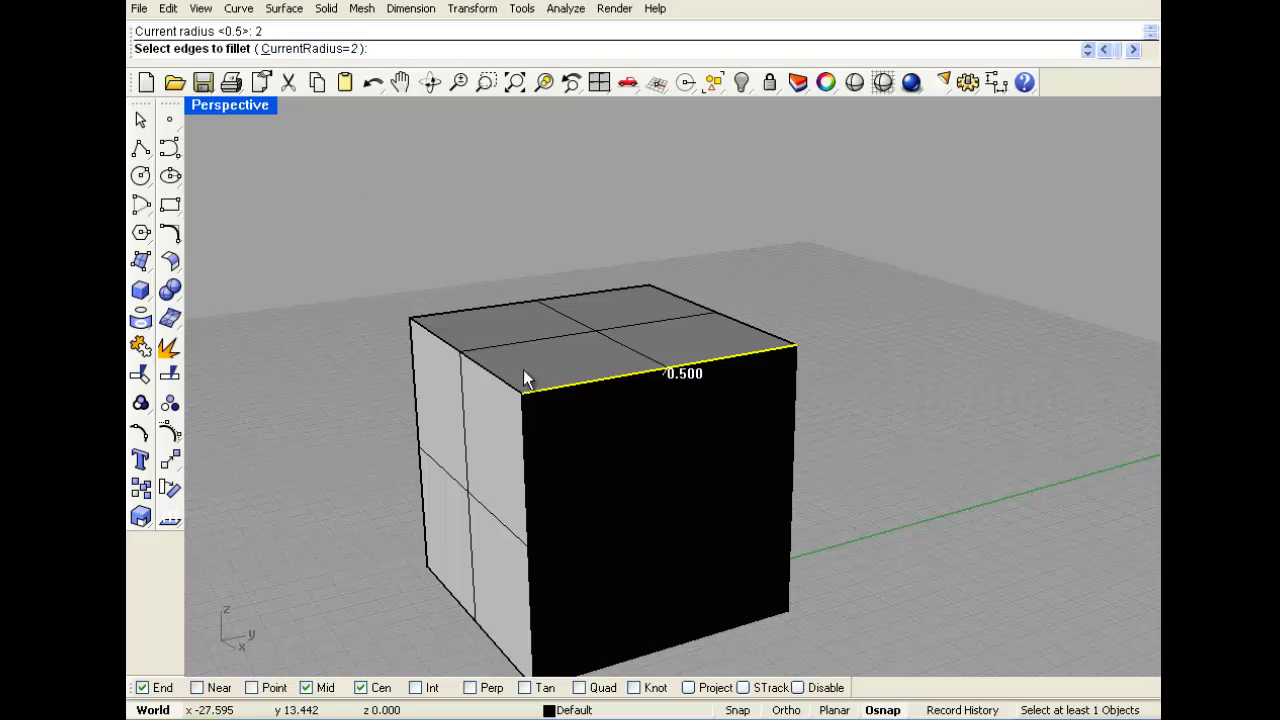
{"action": "left_click", "coordinate": [480, 361]}
Add the near vertical edge with radius 3 to the selection and complete the edge fillet.
{"action": "left_click", "coordinate": [339, 49]}
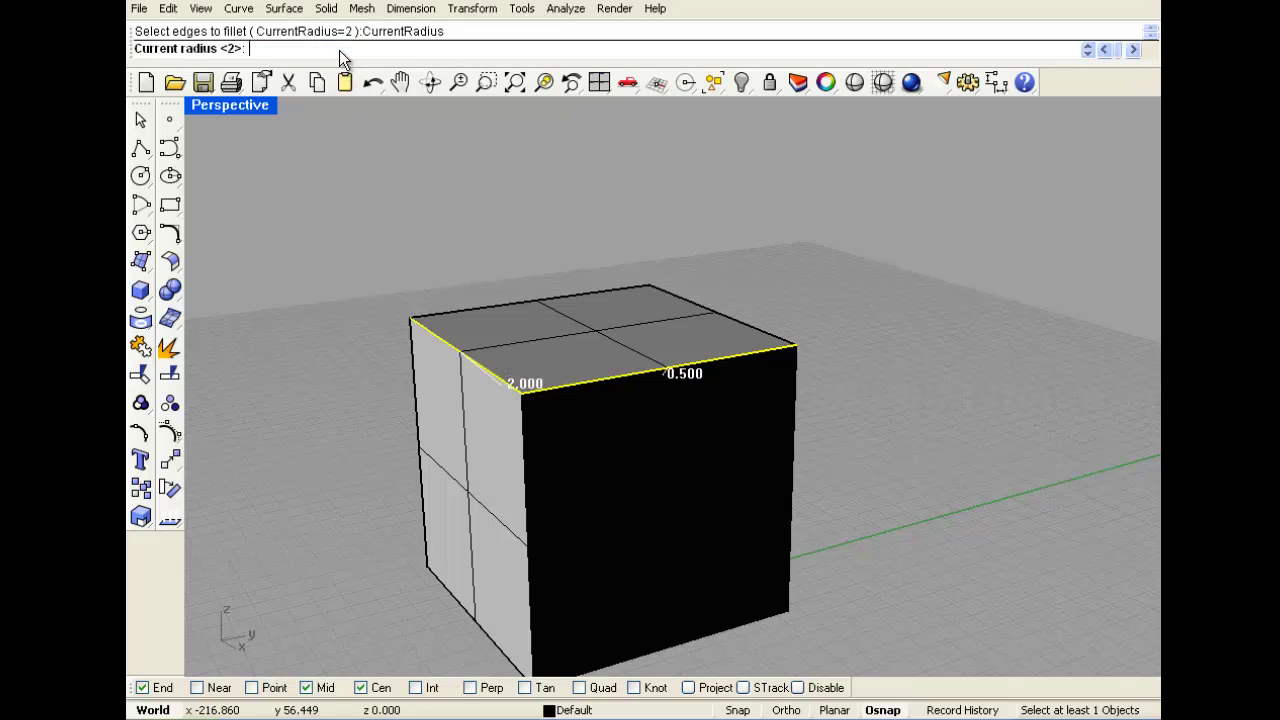
{"action": "type", "text": "3"}
{"action": "key", "text": "Return"}
{"action": "left_click", "coordinate": [522, 446]}
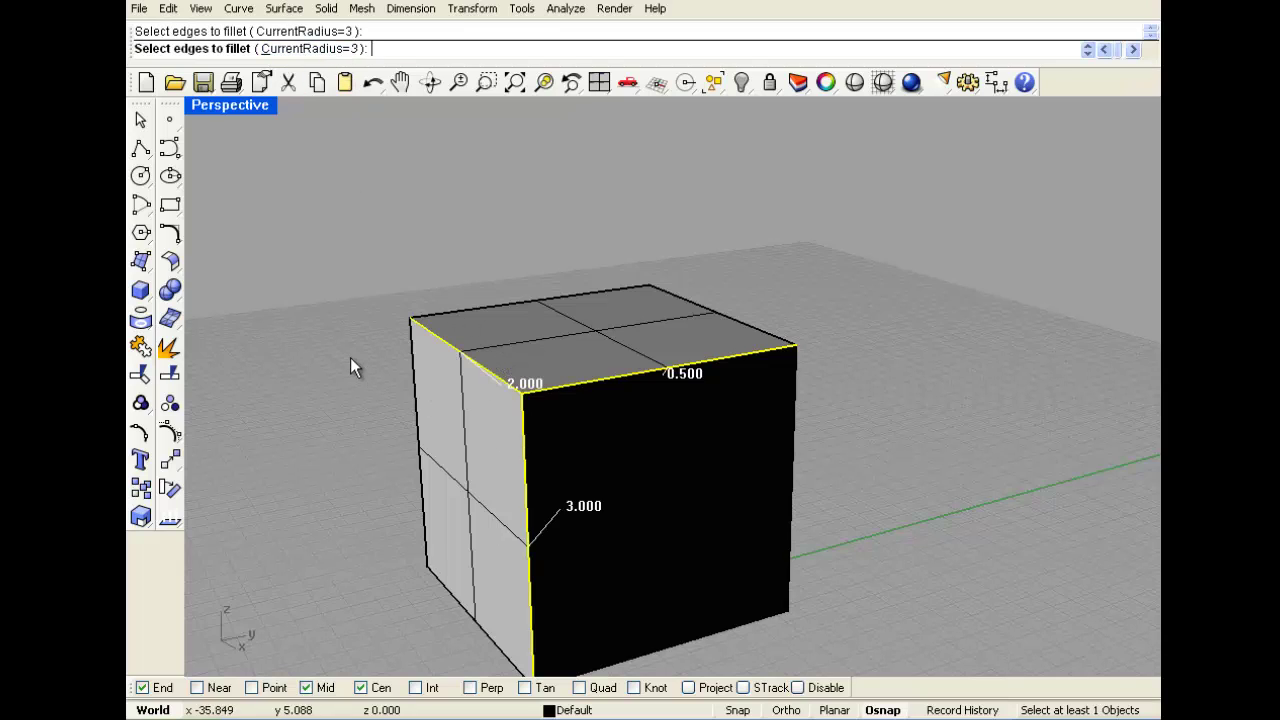
{"action": "key", "text": "Return"}
{"action": "key", "text": "Return"}
Switch the viewport to Rendered display and examine the corner where the three fillets meet.
{"action": "right_click_drag", "start_coordinate": [561, 289], "coordinate": [383, 311]}
{"action": "scroll", "coordinate": [475, 347], "scroll_direction": "up", "scroll_amount": 3}
{"action": "left_click", "coordinate": [260, 110]}
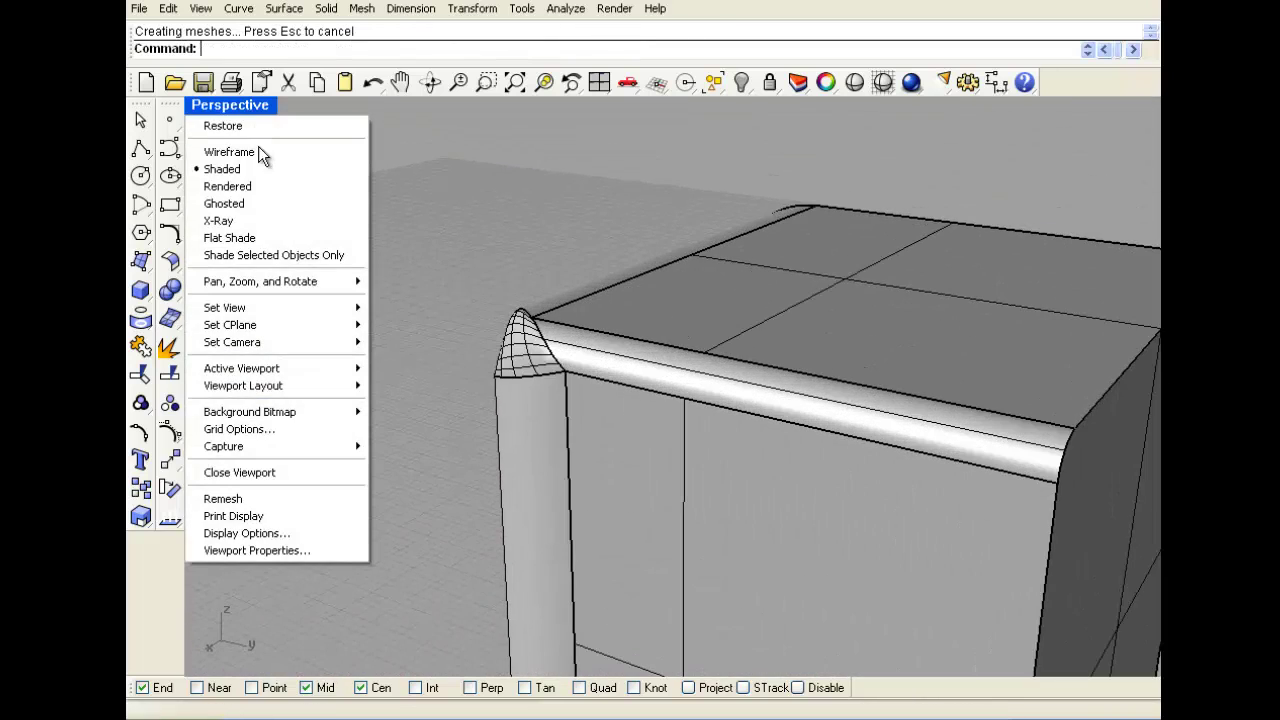
{"action": "left_click", "coordinate": [264, 187]}
{"action": "right_click_drag", "start_coordinate": [479, 340], "coordinate": [530, 334]}
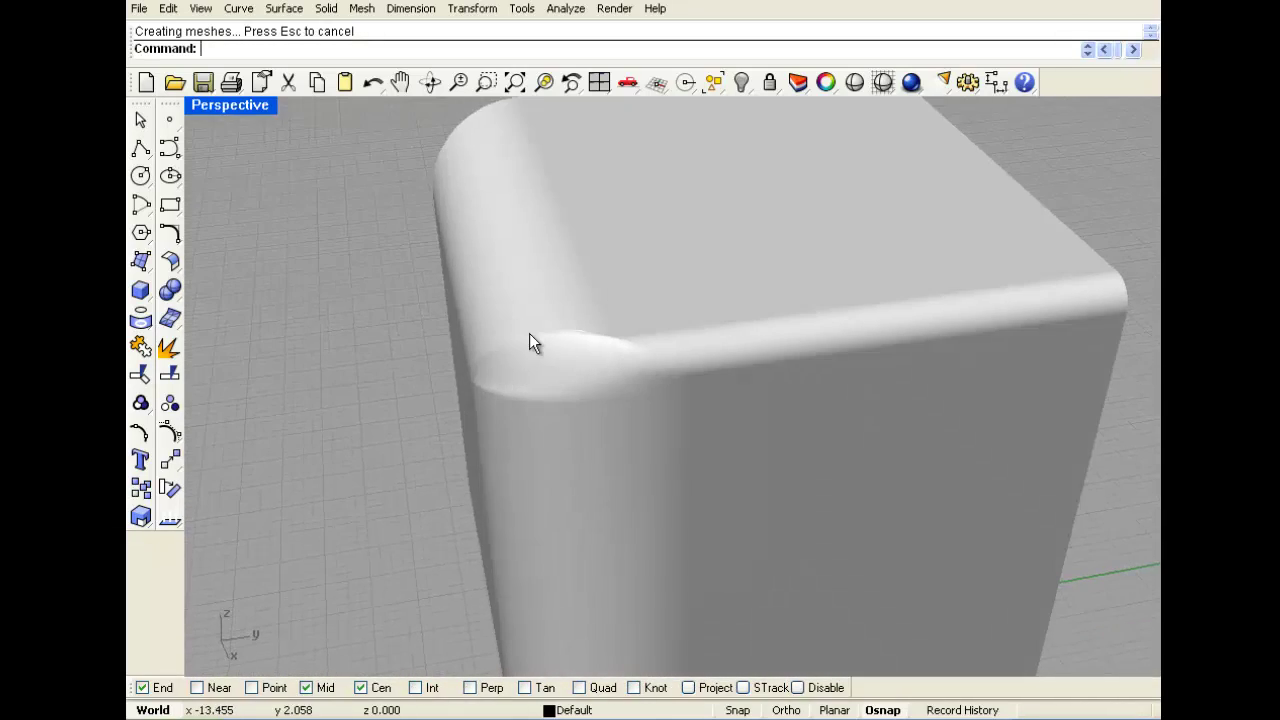
{"action": "scroll", "coordinate": [390, 300], "scroll_direction": "down", "scroll_amount": 5}
Select the filleted cube, save the file and clear the selection.
{"action": "left_click", "coordinate": [409, 284]}
{"action": "key", "text": "ctrl+s"}
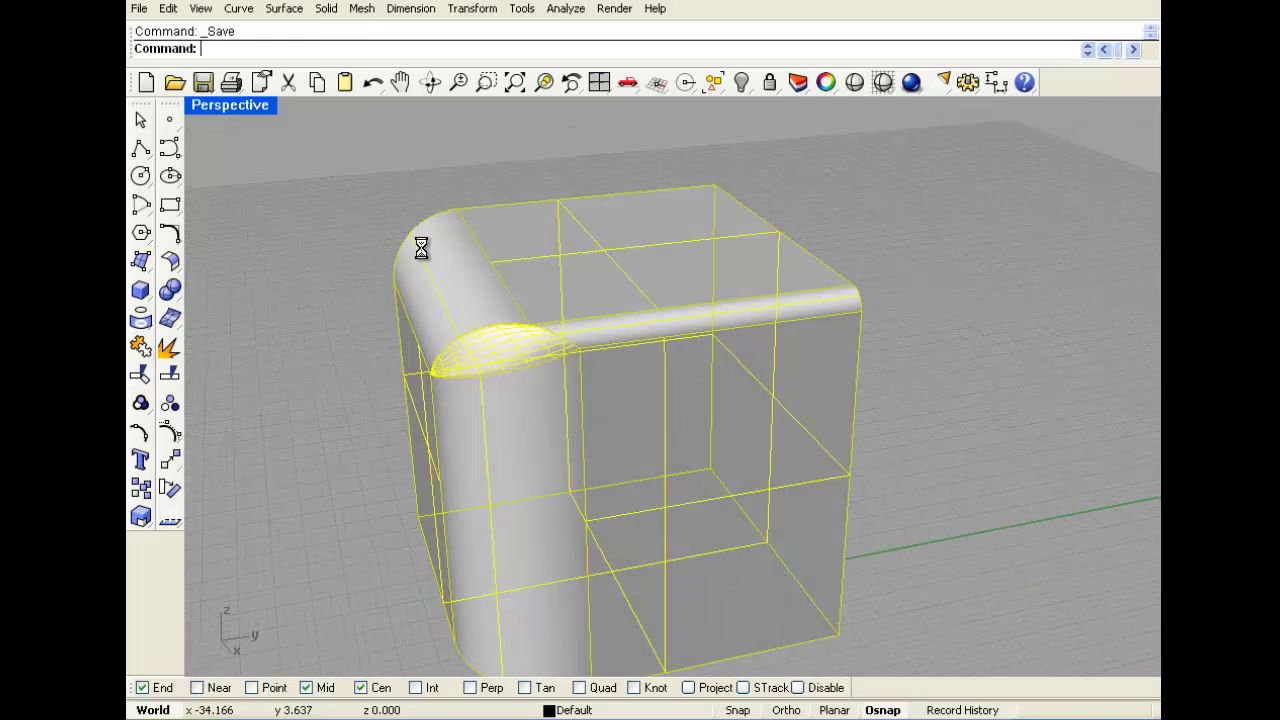
{"action": "left_click", "coordinate": [763, 523]}
Undo the three-radius edge fillet and set the viewport back to Shaded display.
{"action": "mouse_move", "coordinate": [465, 312]}
{"action": "right_mouse_down"}
{"action": "mouse_move", "coordinate": [395, 249]}
{"action": "mouse_move", "coordinate": [383, 274]}
{"action": "mouse_move", "coordinate": [376, 265]}
{"action": "right_mouse_up"}
{"action": "left_click", "coordinate": [395, 249]}
{"action": "key", "text": "ctrl+z"}
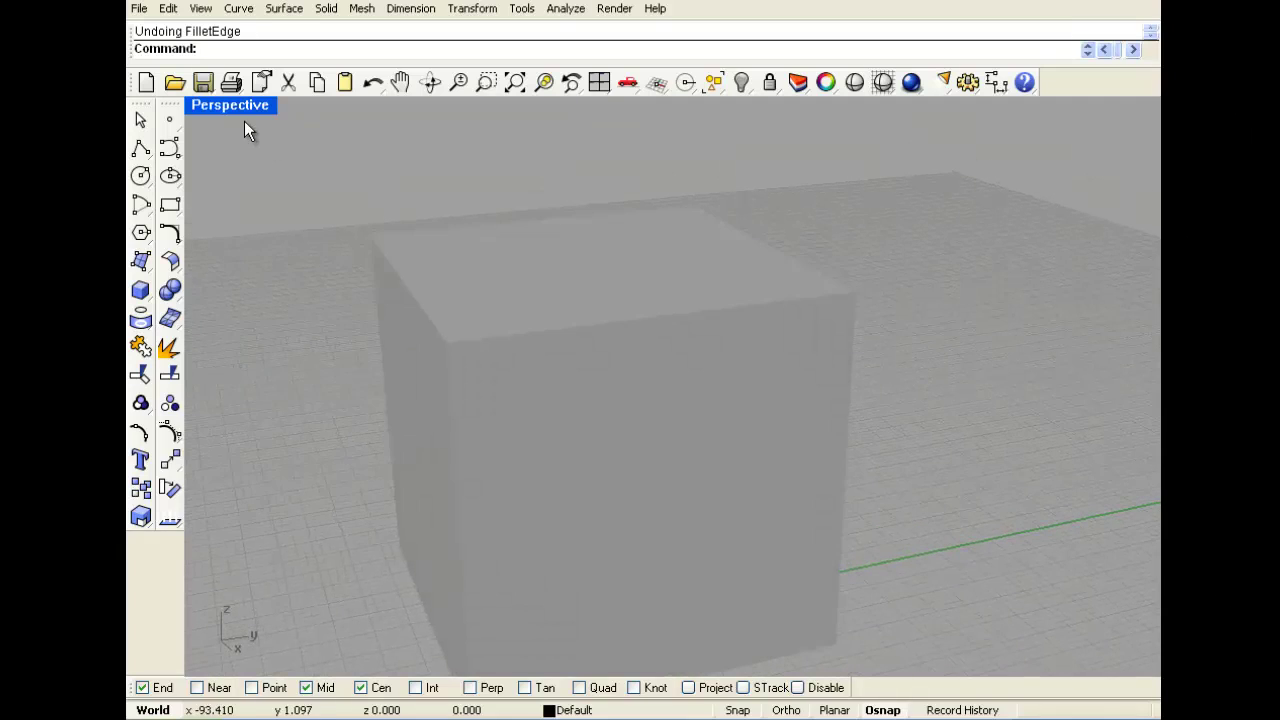
{"action": "right_click", "coordinate": [243, 107]}
{"action": "left_click", "coordinate": [245, 169]}
Start an edge chamfer with distance 1 on the dark face's top edge and distance 3 on the light face's top edge.
{"action": "left_click", "coordinate": [284, 8]}
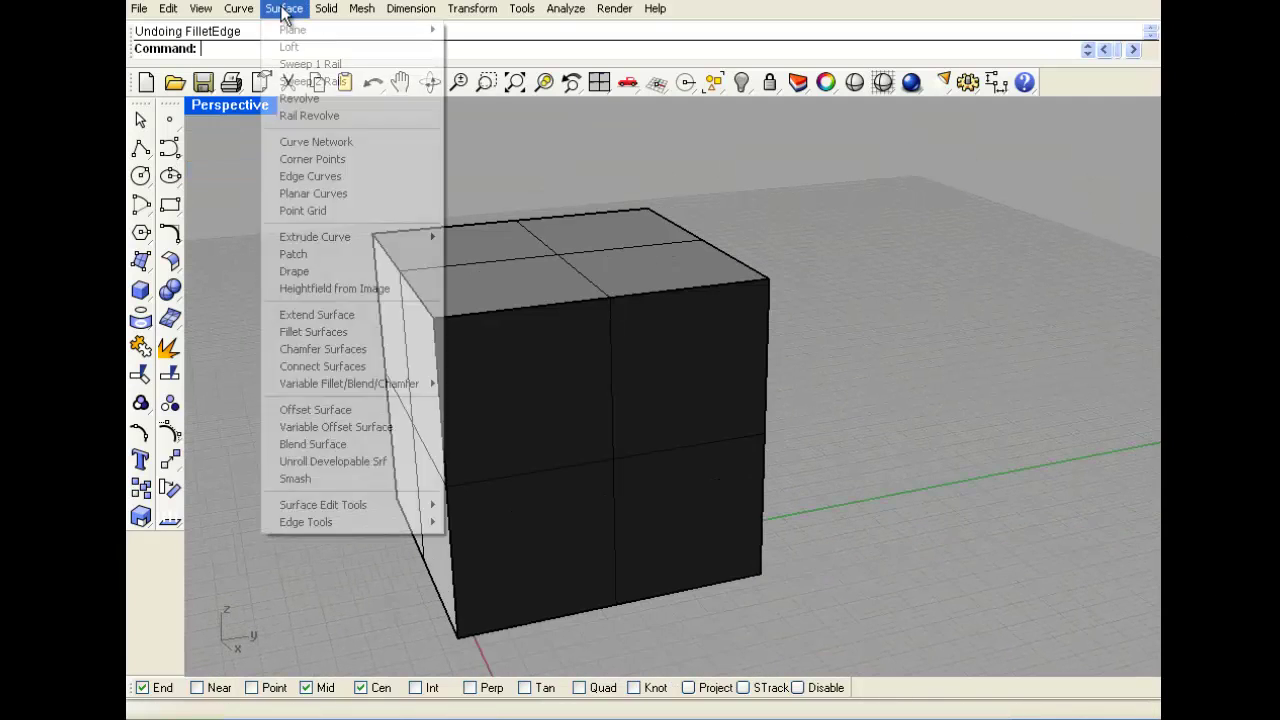
{"action": "mouse_move", "coordinate": [464, 377]}
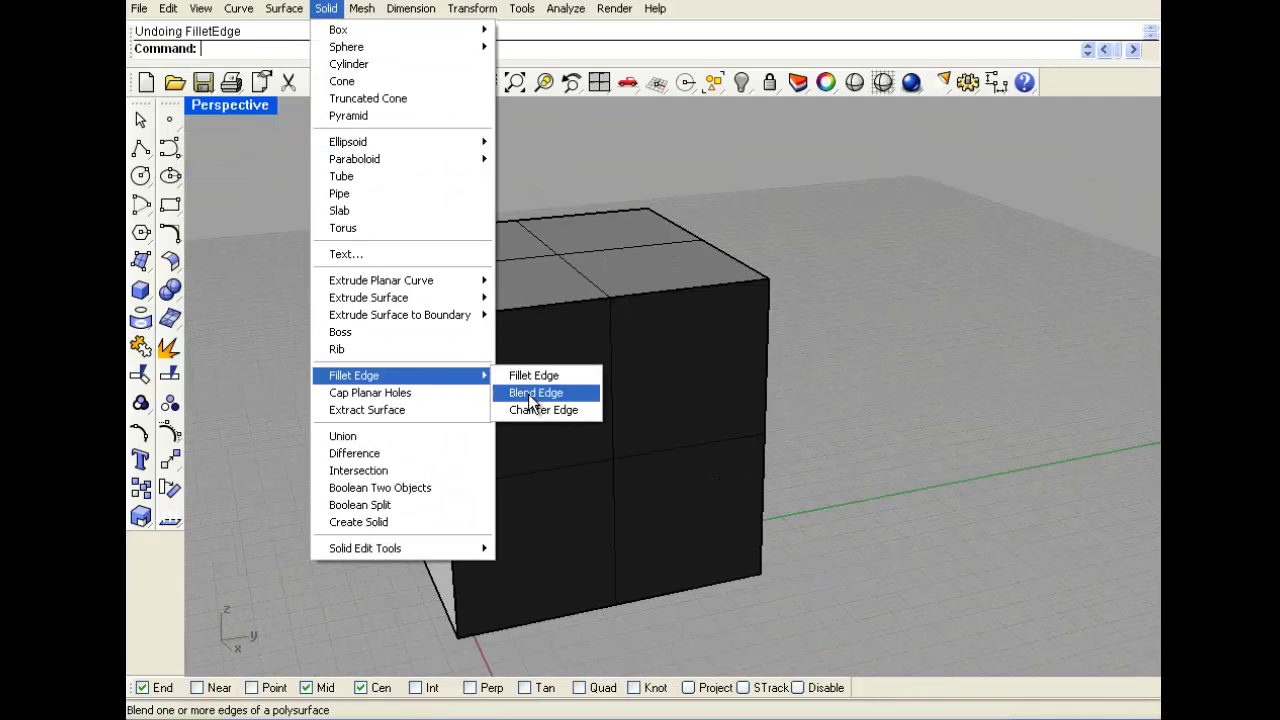
{"action": "left_click", "coordinate": [563, 406]}
{"action": "right_click_drag", "start_coordinate": [478, 342], "coordinate": [494, 326]}
{"action": "left_click", "coordinate": [524, 325]}
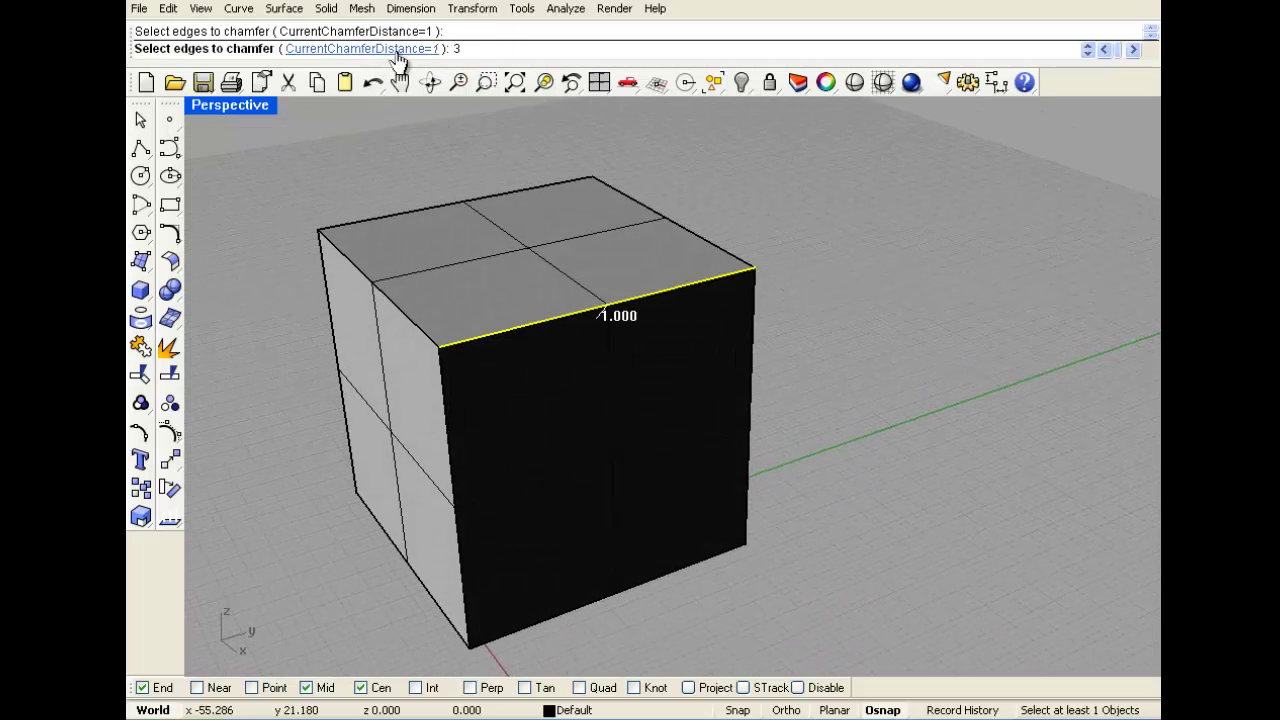
{"action": "type", "text": "3"}
{"action": "key", "text": "Return"}
{"action": "left_click", "coordinate": [387, 310]}
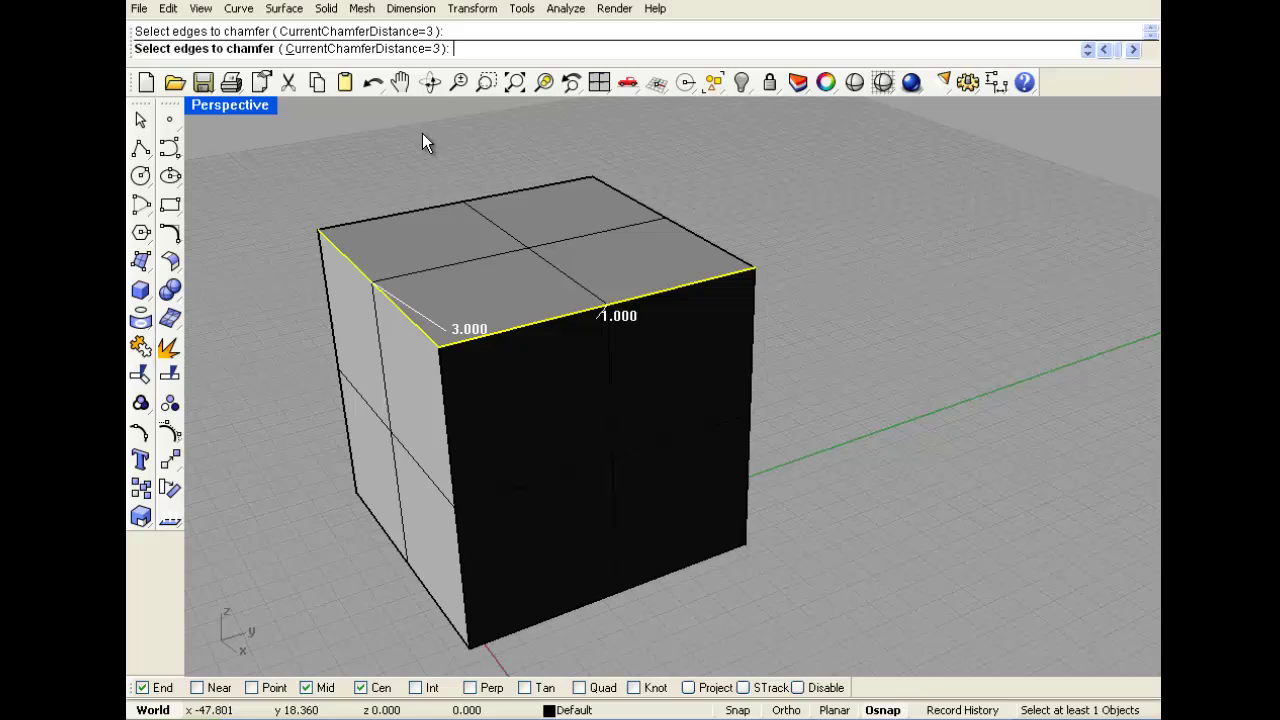
Add the near vertical edge with distance 1.5 to the selection and complete the edge chamfer.
{"action": "left_click", "coordinate": [445, 48]}
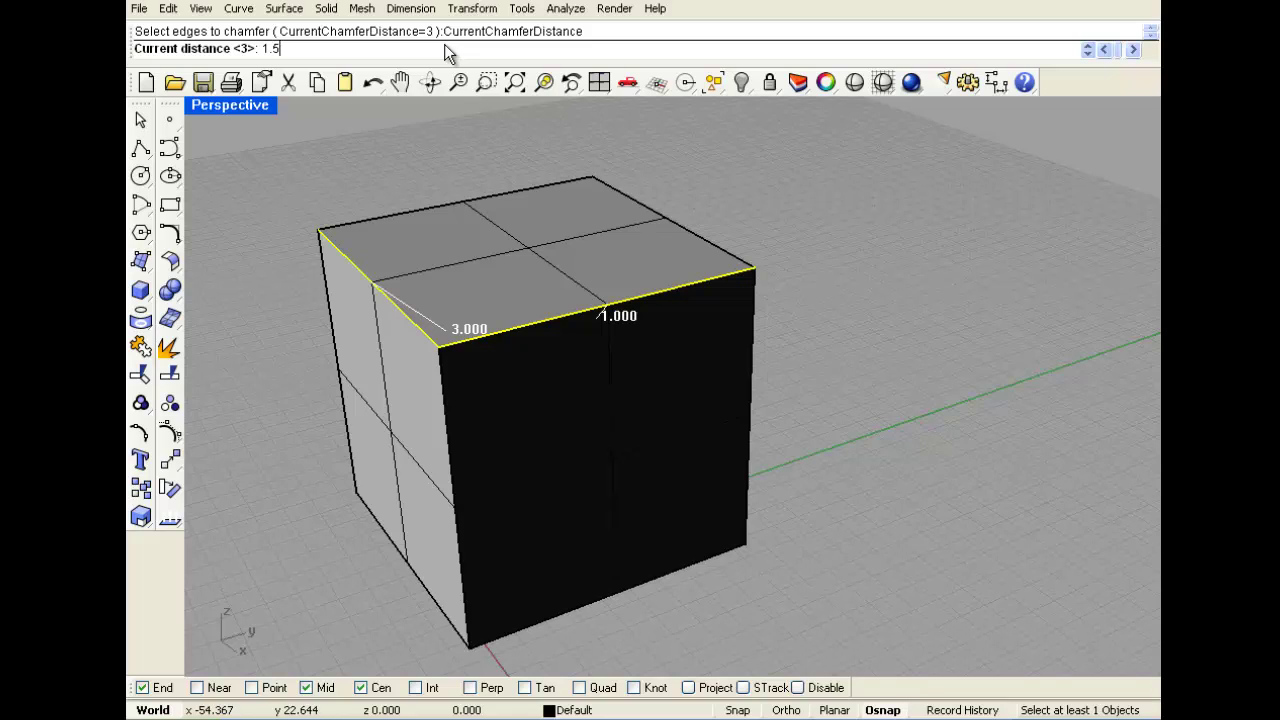
{"action": "key", "text": "Return"}
{"action": "left_click", "coordinate": [441, 389]}
{"action": "key", "text": "Return"}
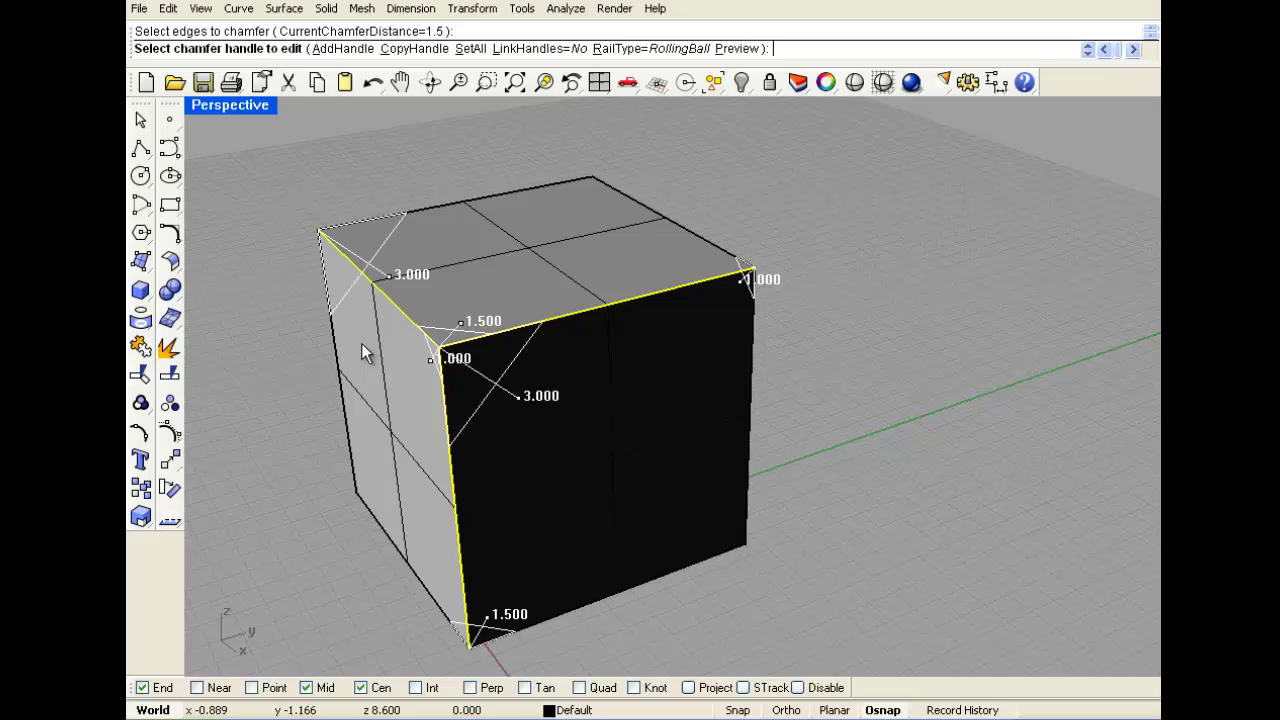
{"action": "key", "text": "Return"}
Undo the three-edge chamfer on the cube.
{"action": "right_click_drag", "start_coordinate": [396, 395], "coordinate": [424, 242]}
{"action": "key", "text": "ctrl+z"}
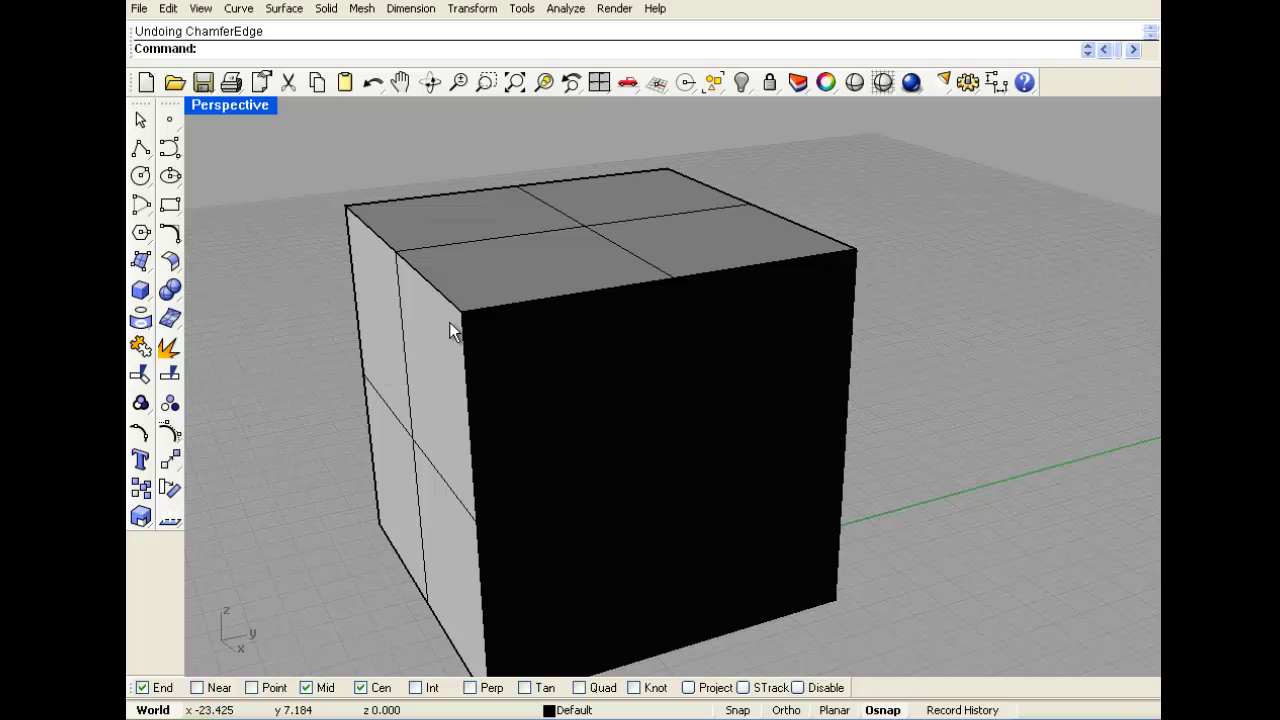
{"action": "scroll", "coordinate": [449, 322], "scroll_direction": "down", "scroll_amount": 4}
{"action": "right_click_drag", "start_coordinate": [482, 337], "coordinate": [457, 341]}
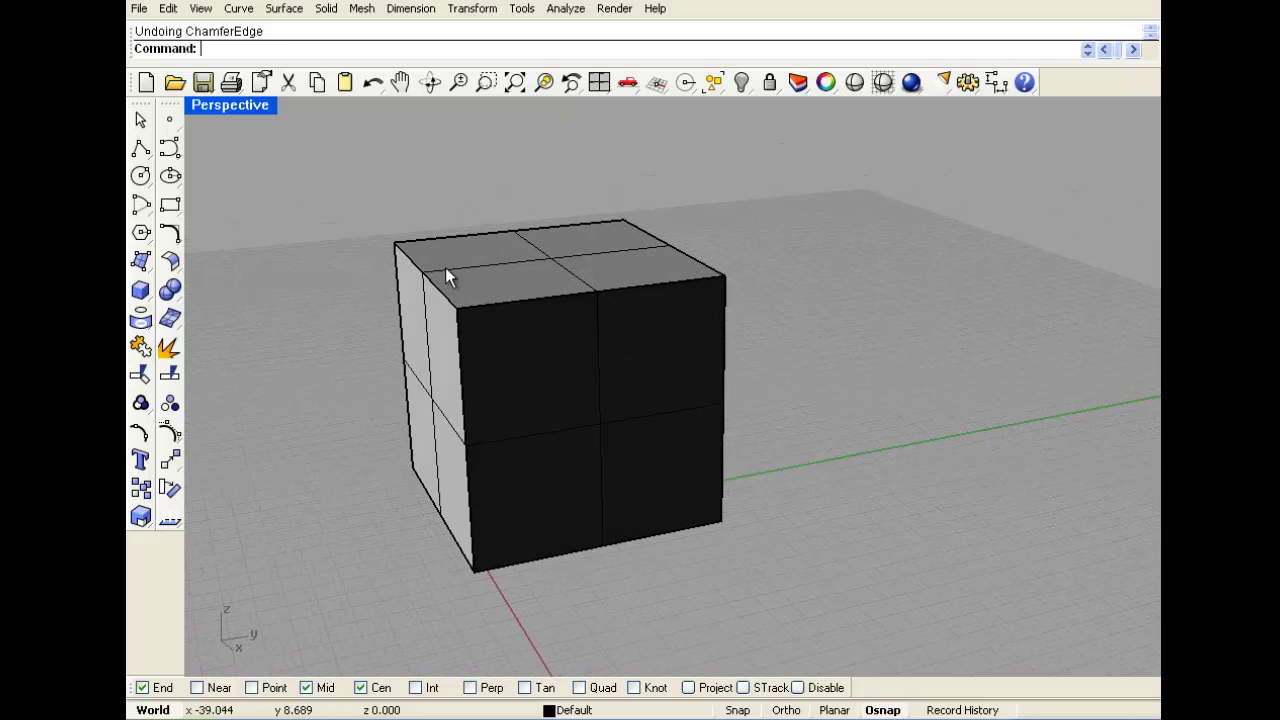
{"action": "right_click_drag", "start_coordinate": [574, 329], "coordinate": [480, 337]}
{"action": "scroll", "coordinate": [479, 340], "scroll_direction": "up", "scroll_amount": 2}
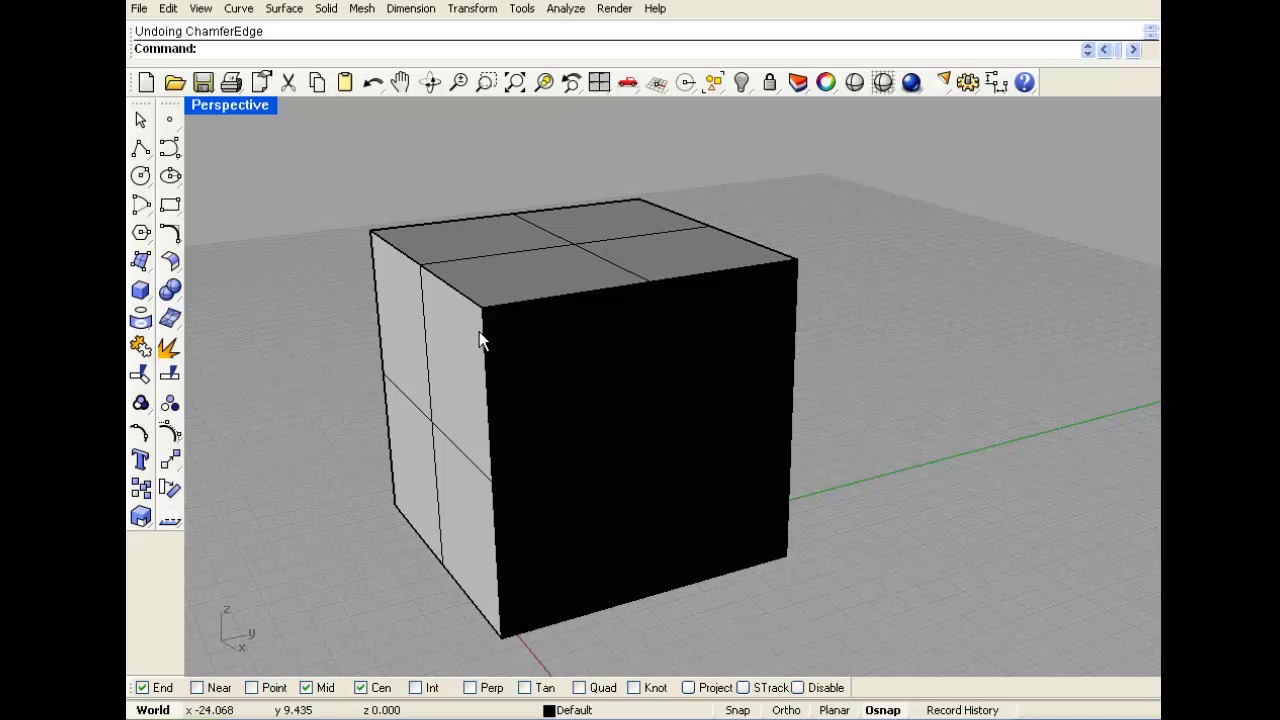
Start an edge fillet with radius 1 on the light and dark faces' top edges and the near vertical edge between them.
{"action": "left_click", "coordinate": [326, 8]}
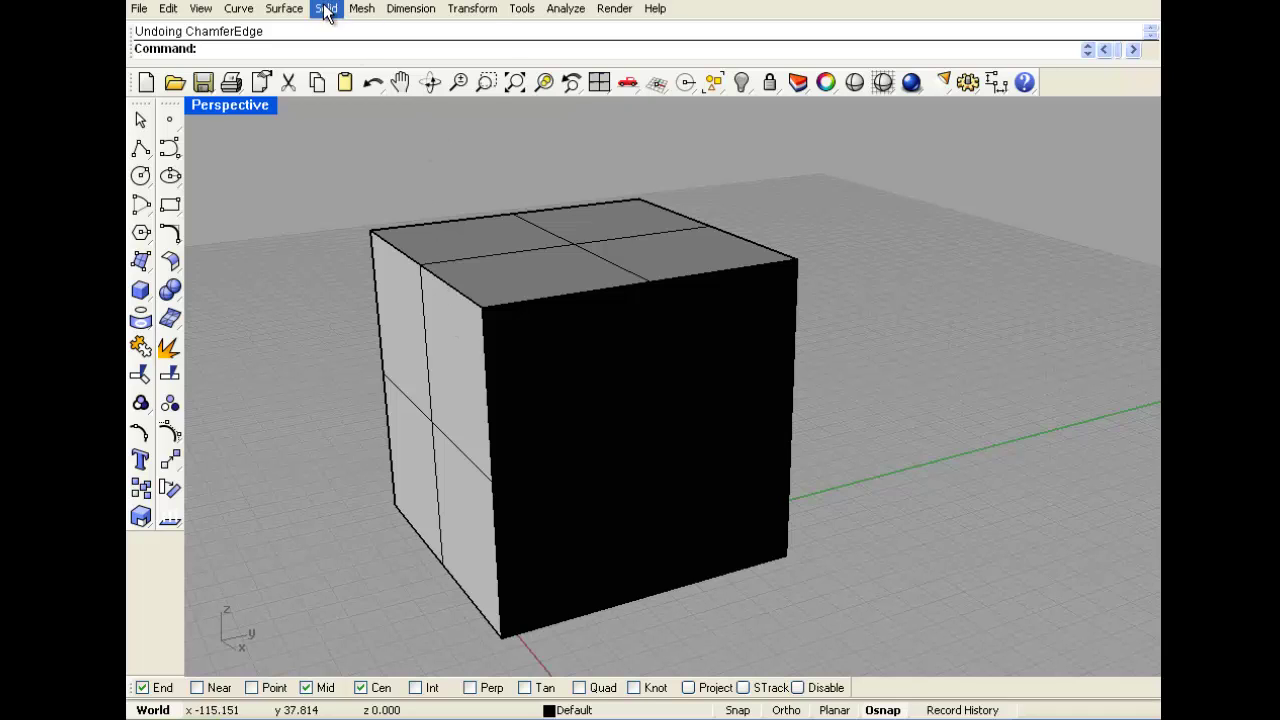
{"action": "mouse_move", "coordinate": [463, 377]}
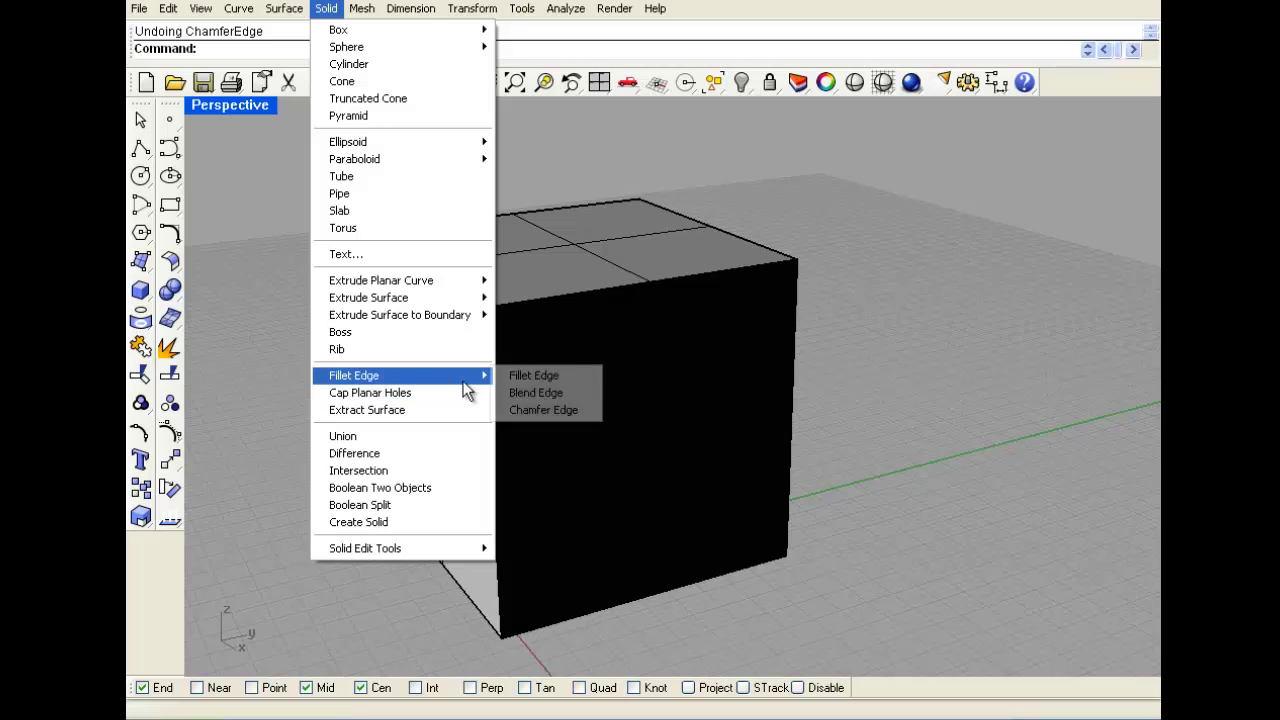
{"action": "left_click", "coordinate": [535, 376]}
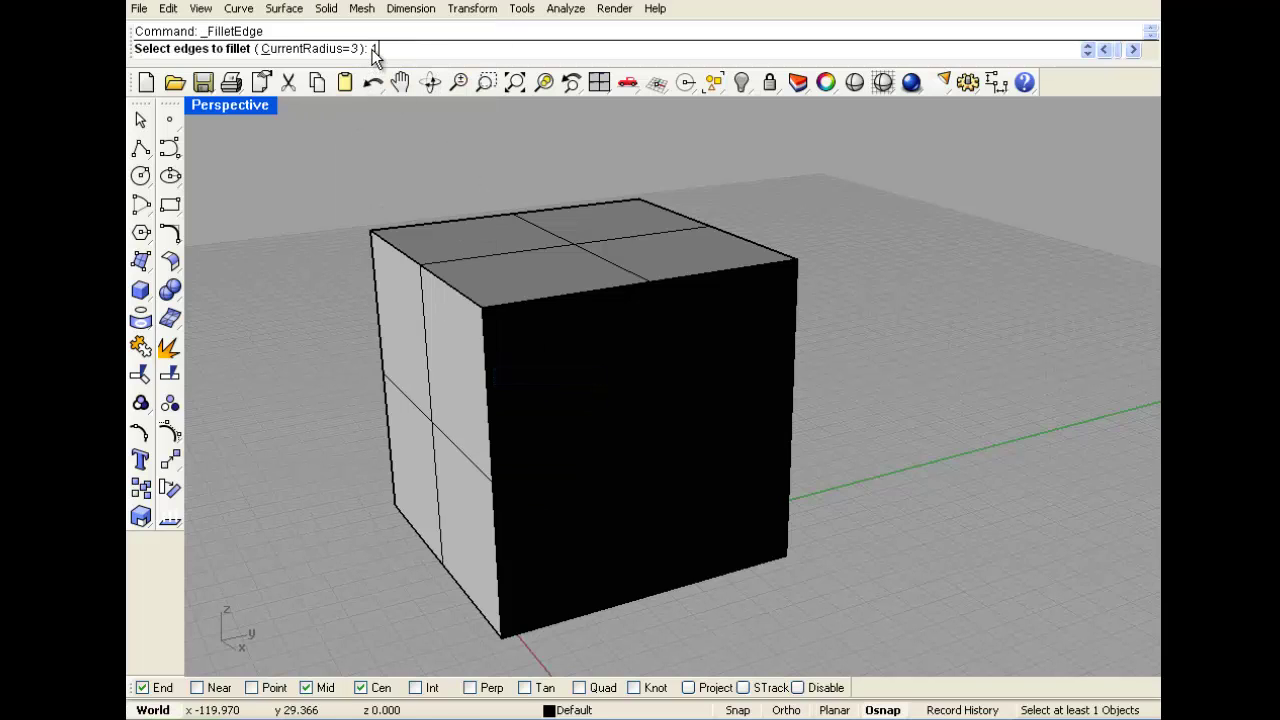
{"action": "type", "text": "1"}
{"action": "key", "text": "Return"}
{"action": "left_click", "coordinate": [418, 262]}
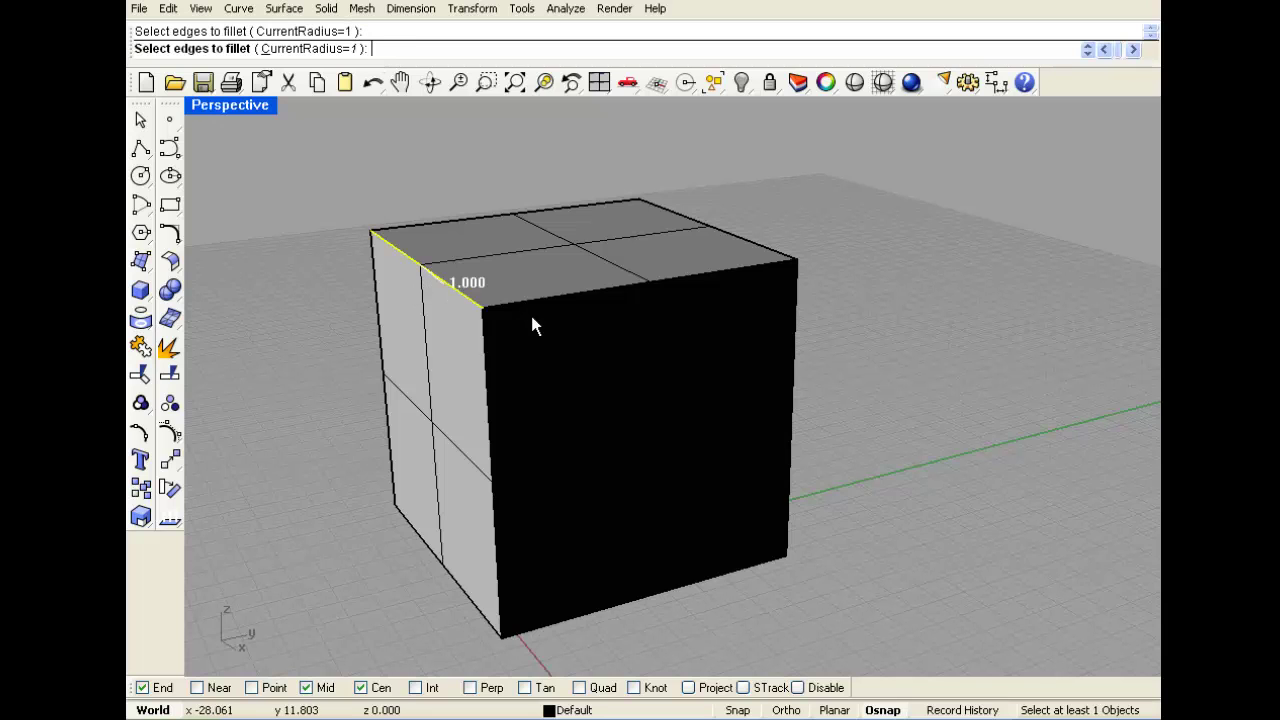
{"action": "left_click", "coordinate": [535, 306]}
{"action": "left_click", "coordinate": [487, 384]}
{"action": "right_click_drag", "start_coordinate": [487, 384], "coordinate": [414, 374]}
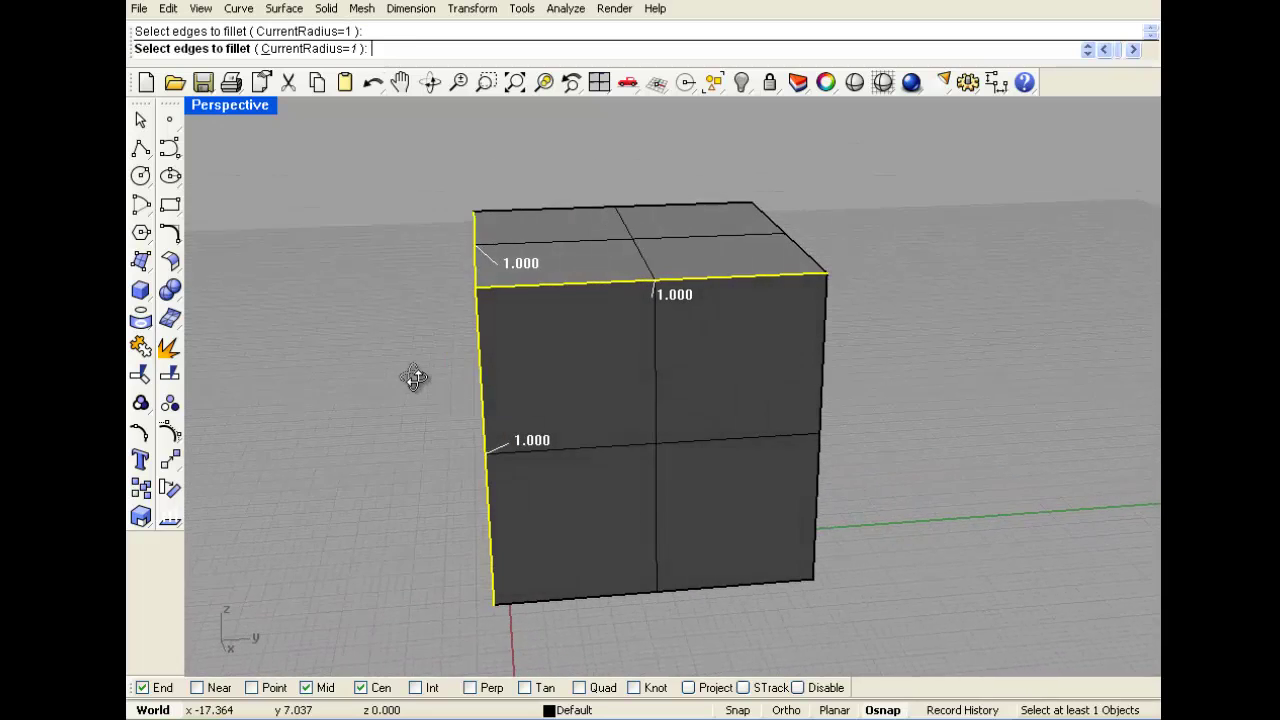
{"action": "right_click", "coordinate": [379, 53]}
{"action": "left_click", "coordinate": [357, 242]}
{"action": "right_click", "coordinate": [357, 242]}
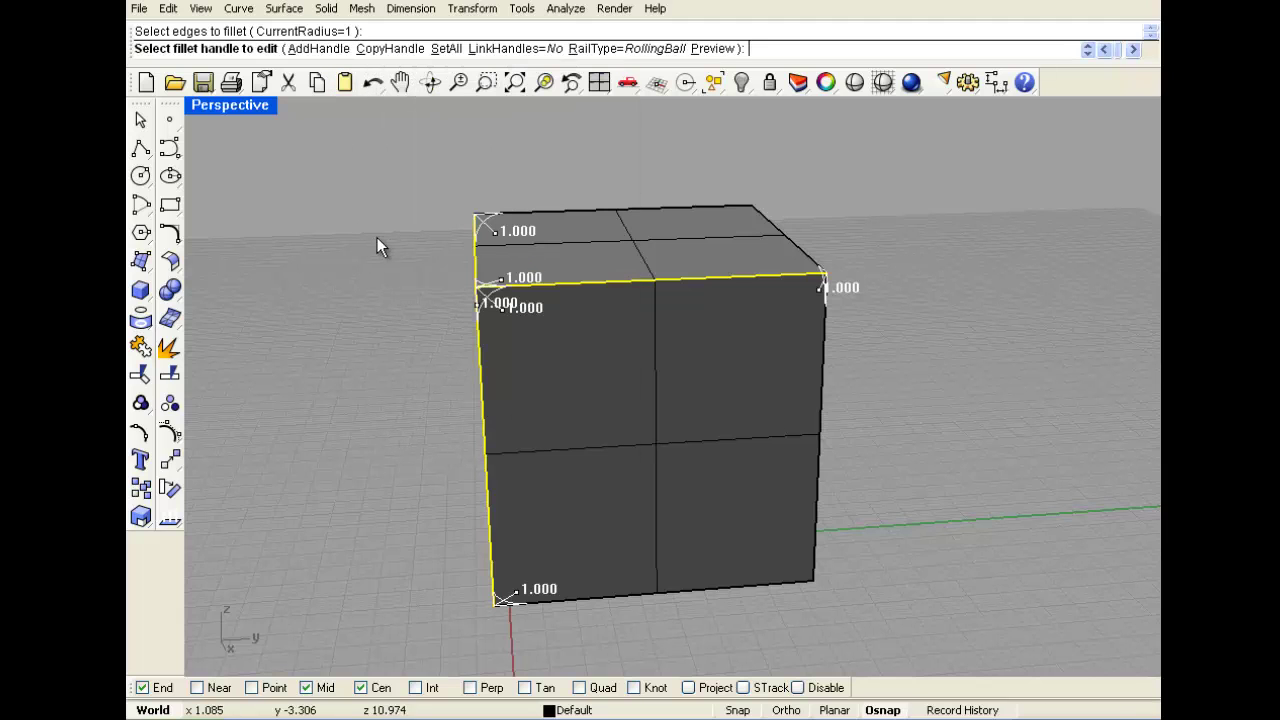
Add radius 2 fillet handles at the midpoints of the two selected top edges.
{"action": "left_click", "coordinate": [318, 48]}
{"action": "right_click_drag", "start_coordinate": [500, 310], "coordinate": [535, 155]}
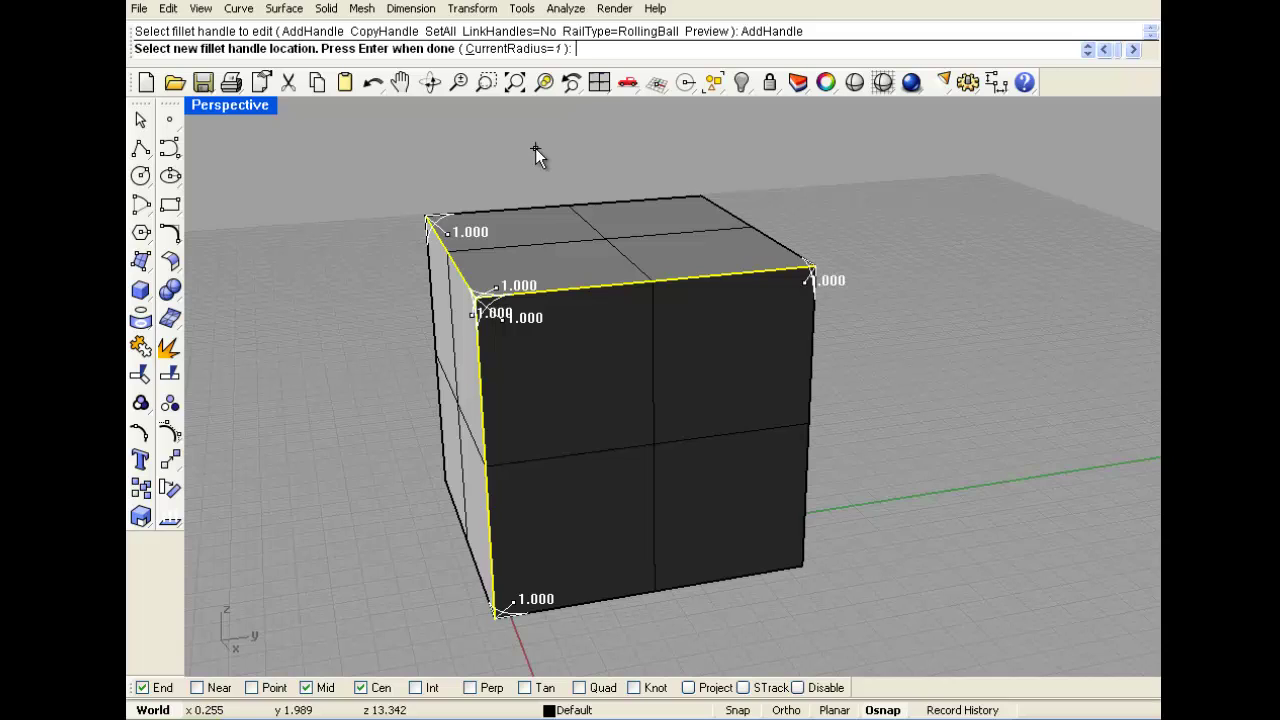
{"action": "type", "text": "2"}
{"action": "key", "text": "Return"}
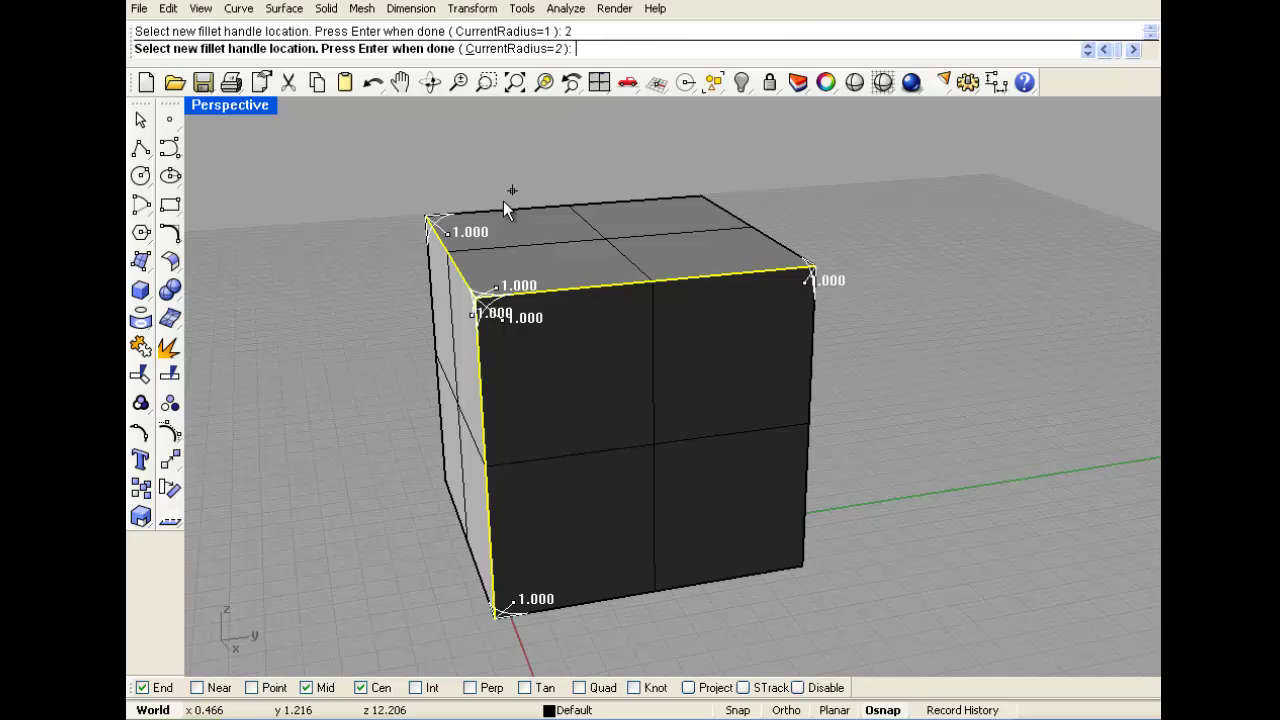
{"action": "left_click", "coordinate": [656, 288]}
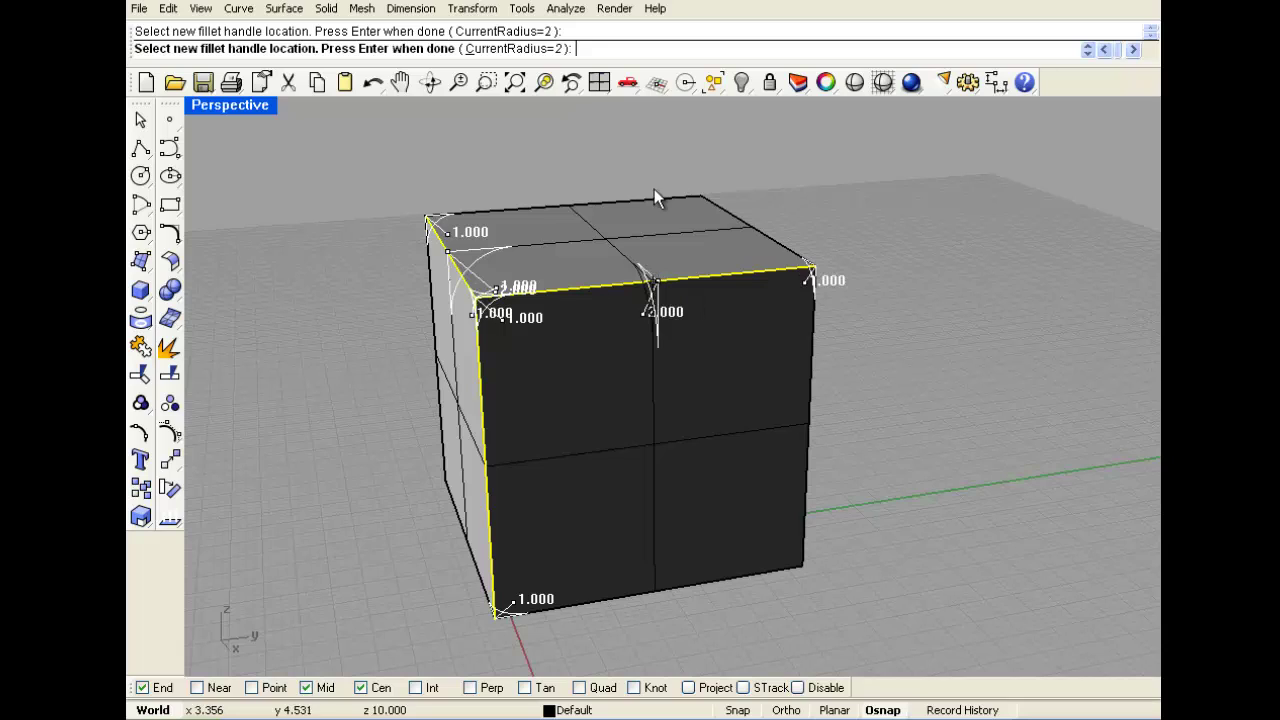
Add a radius 3 handle at the midpoint of the near vertical edge and complete the fillet.
{"action": "type", "text": "3"}
{"action": "key", "text": "Return"}
{"action": "left_click", "coordinate": [484, 466]}
{"action": "key", "text": "Return"}
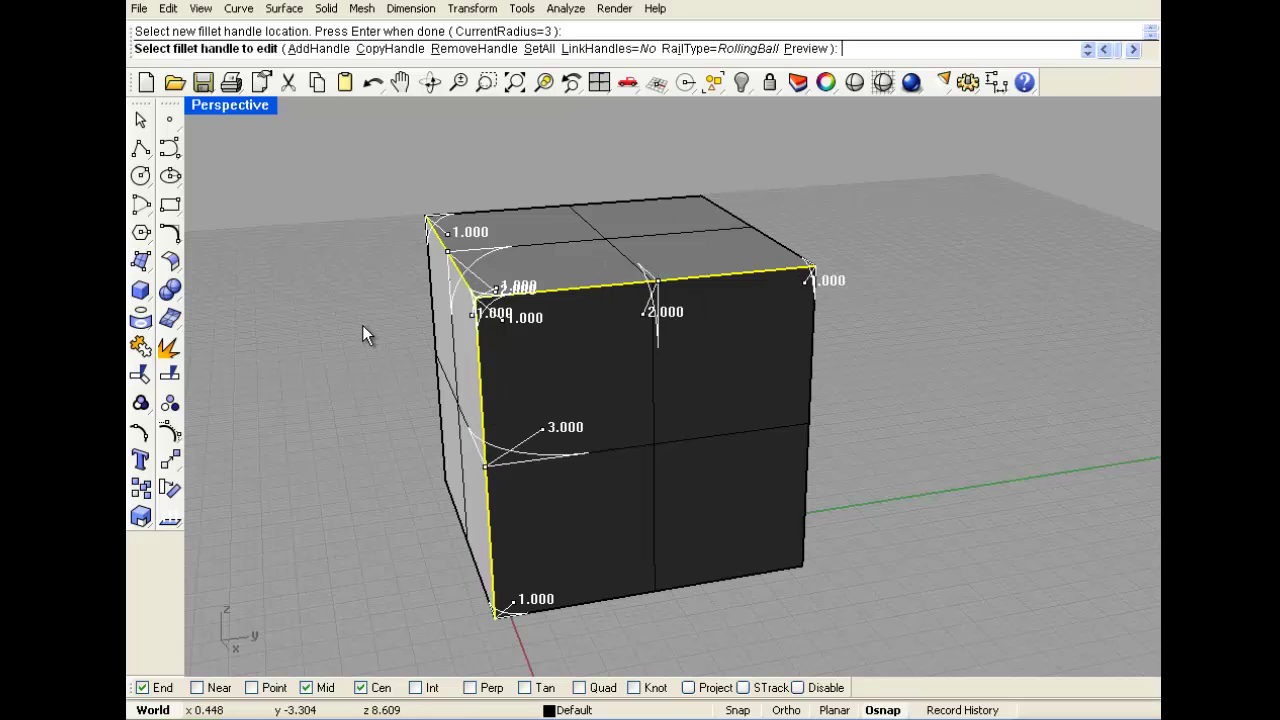
{"action": "key", "text": "Return"}
Switch the viewport to Rendered display and examine the variable-radius fillets along the vertical edge and at the shared corner.
{"action": "right_click_drag", "start_coordinate": [351, 219], "coordinate": [484, 190]}
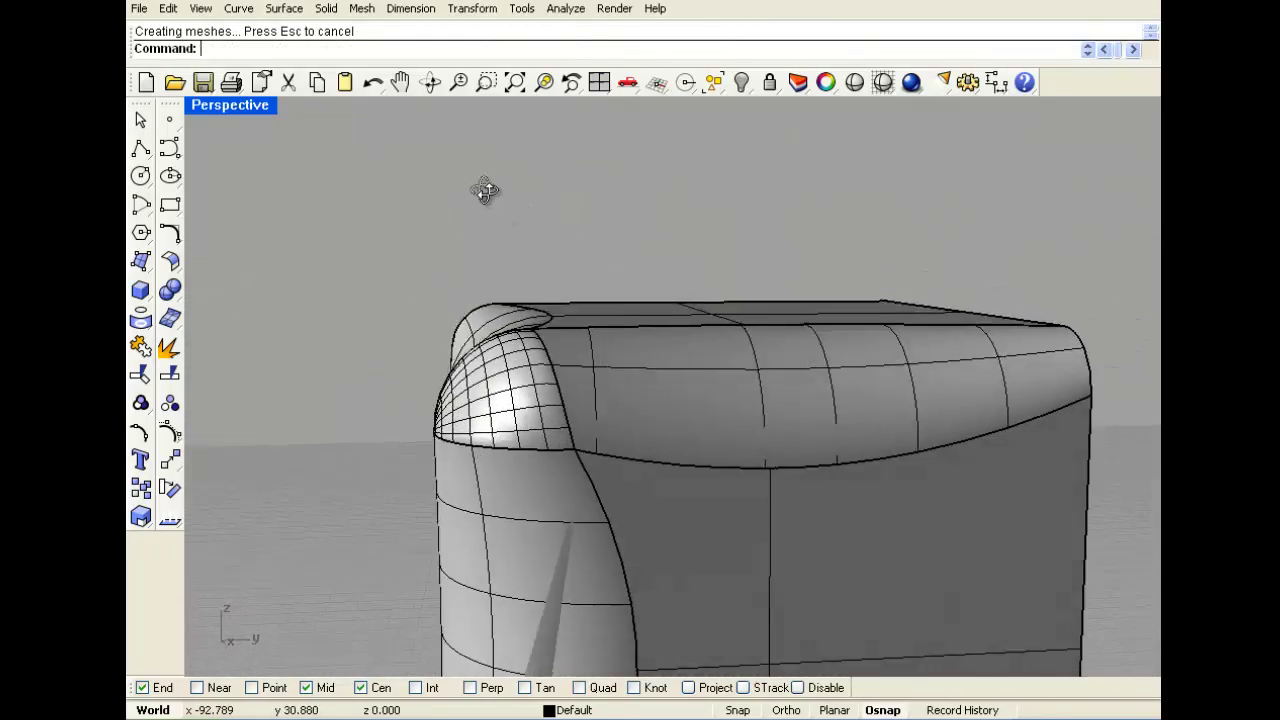
{"action": "left_click", "coordinate": [238, 107]}
{"action": "left_click", "coordinate": [251, 186]}
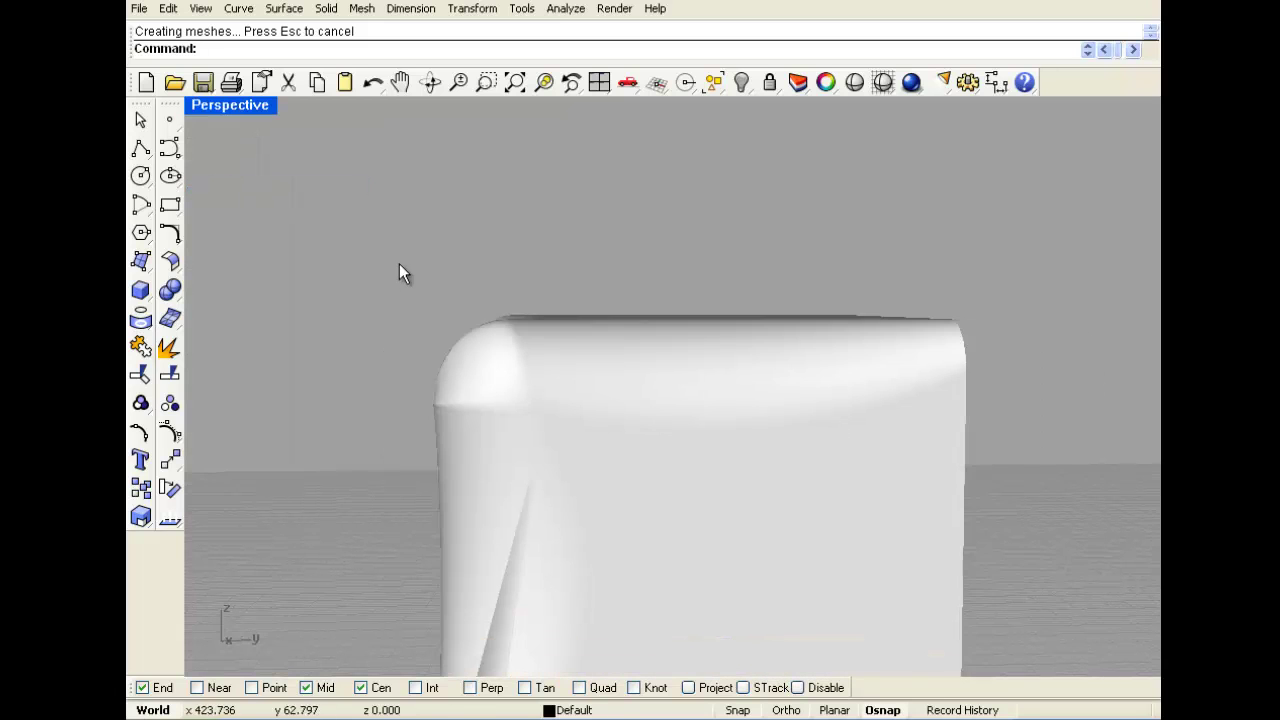
{"action": "right_click_drag", "start_coordinate": [397, 274], "coordinate": [589, 560]}
{"action": "scroll", "coordinate": [477, 272], "scroll_direction": "down", "scroll_amount": 3}
{"action": "left_click", "coordinate": [491, 503]}
{"action": "right_click_drag", "start_coordinate": [689, 492], "coordinate": [782, 357]}
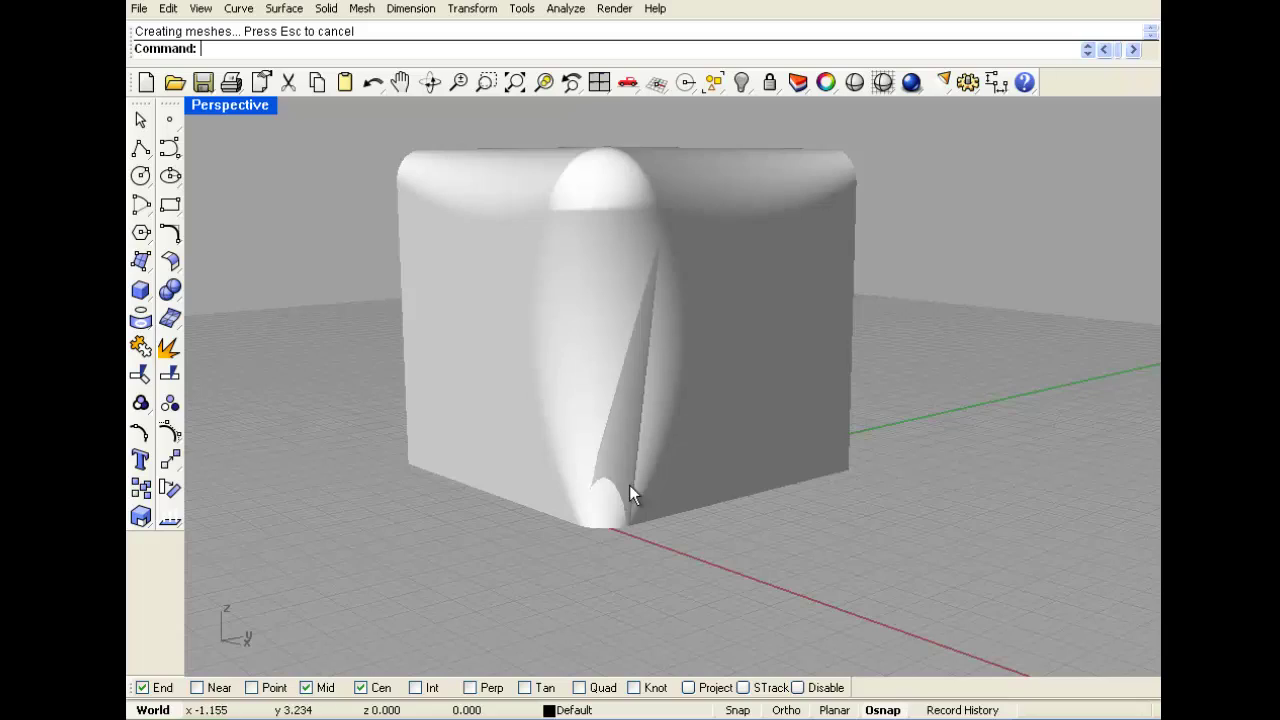
{"action": "mouse_move", "coordinate": [629, 485]}
{"action": "right_mouse_down"}
{"action": "mouse_move", "coordinate": [803, 437]}
{"action": "mouse_move", "coordinate": [751, 380]}
{"action": "mouse_move", "coordinate": [533, 391]}
{"action": "mouse_move", "coordinate": [494, 471]}
{"action": "mouse_move", "coordinate": [486, 420]}
{"action": "mouse_move", "coordinate": [403, 417]}
{"action": "mouse_move", "coordinate": [571, 386]}
{"action": "mouse_move", "coordinate": [494, 494]}
{"action": "mouse_move", "coordinate": [600, 494]}
{"action": "mouse_move", "coordinate": [409, 409]}
{"action": "mouse_move", "coordinate": [474, 322]}
{"action": "mouse_move", "coordinate": [437, 357]}
{"action": "mouse_move", "coordinate": [411, 289]}
{"action": "mouse_move", "coordinate": [451, 329]}
{"action": "mouse_move", "coordinate": [470, 318]}
{"action": "mouse_move", "coordinate": [434, 420]}
{"action": "mouse_move", "coordinate": [409, 423]}
{"action": "mouse_move", "coordinate": [366, 480]}
{"action": "mouse_move", "coordinate": [407, 445]}
{"action": "mouse_move", "coordinate": [517, 403]}
{"action": "mouse_move", "coordinate": [509, 486]}
{"action": "right_mouse_up"}
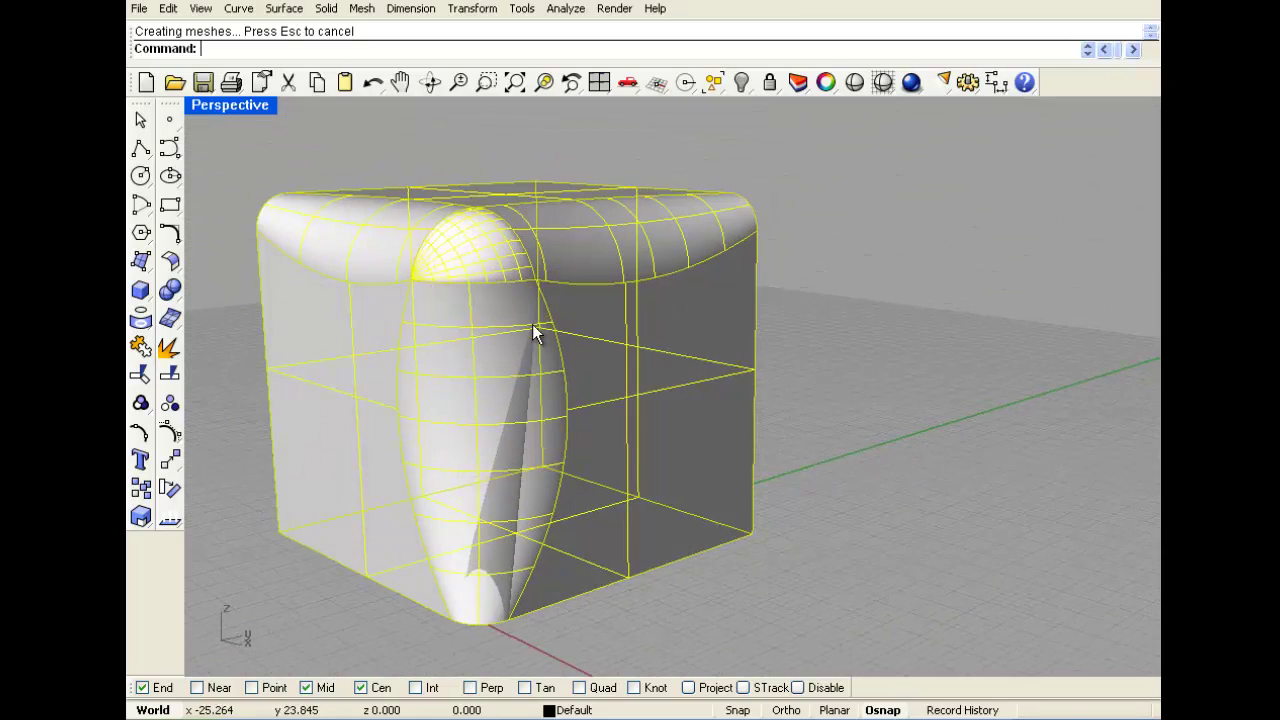
Delete the cube with the variable-radius fillets from the model.
{"action": "right_click_drag", "start_coordinate": [750, 368], "coordinate": [920, 316]}
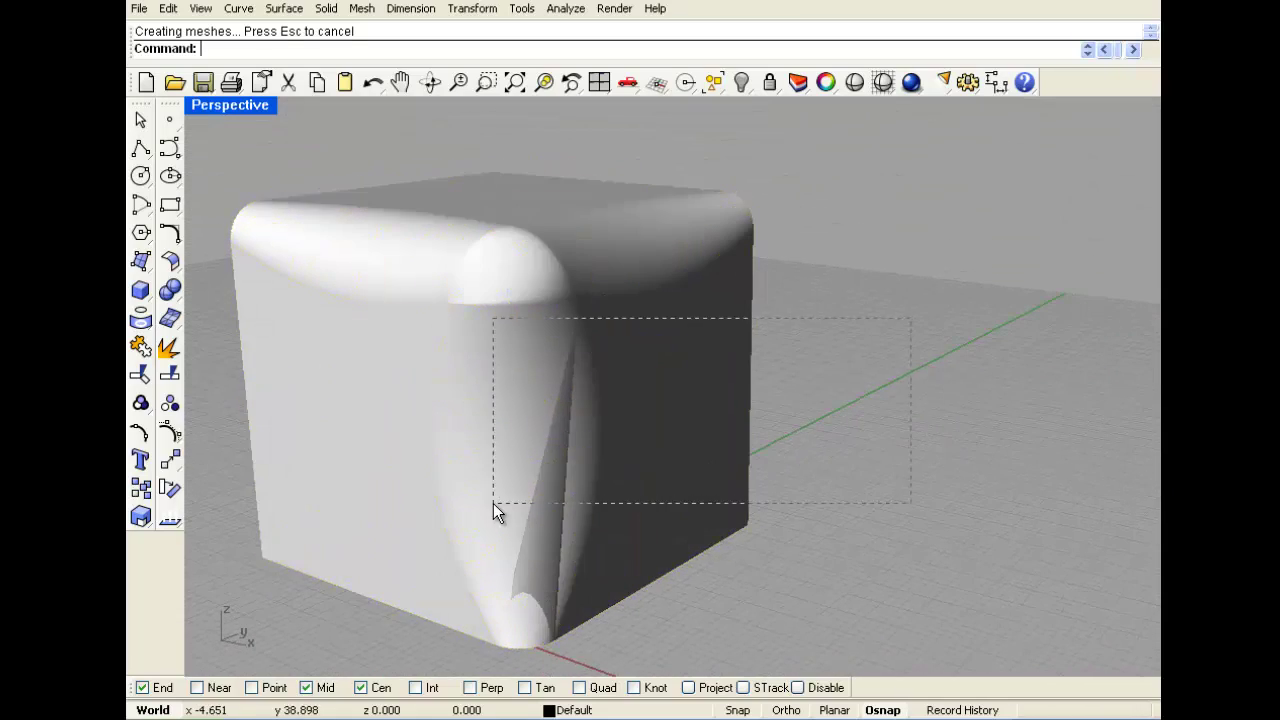
{"action": "left_click_drag", "start_coordinate": [493, 504], "coordinate": [493, 504]}
{"action": "right_click_drag", "start_coordinate": [860, 350], "coordinate": [678, 352]}
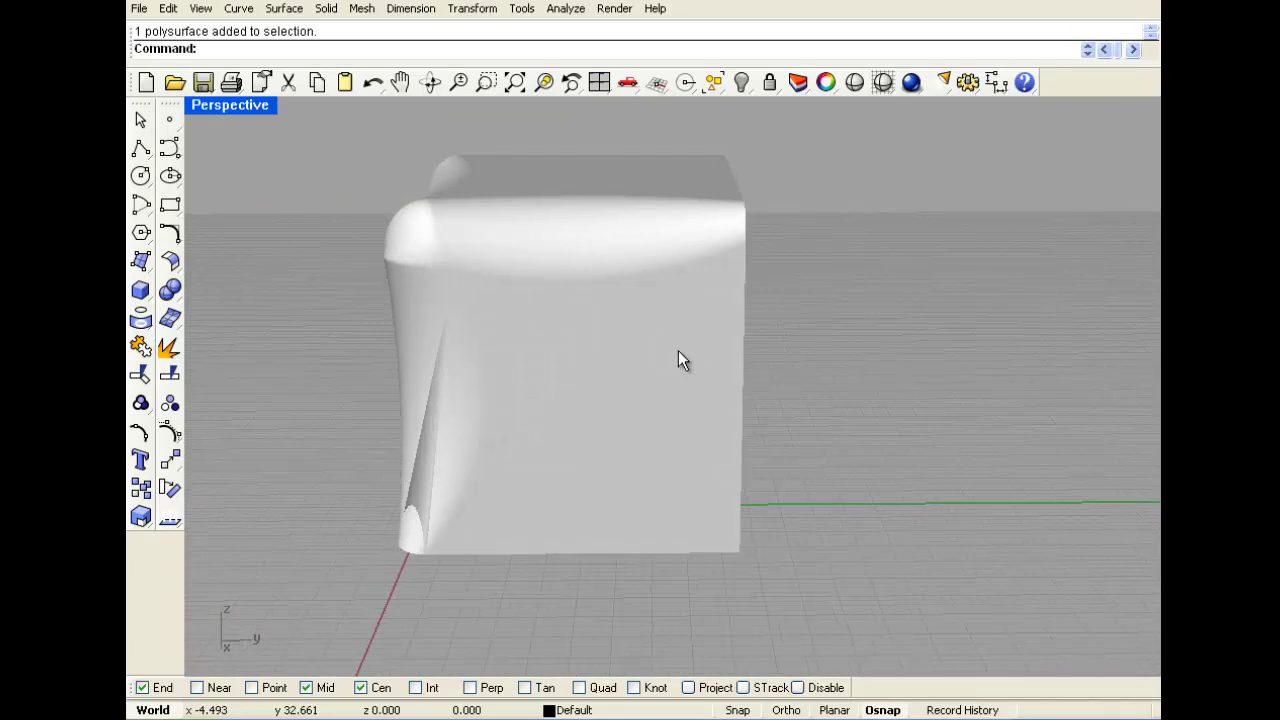
{"action": "right_click_drag", "start_coordinate": [522, 329], "coordinate": [474, 318]}
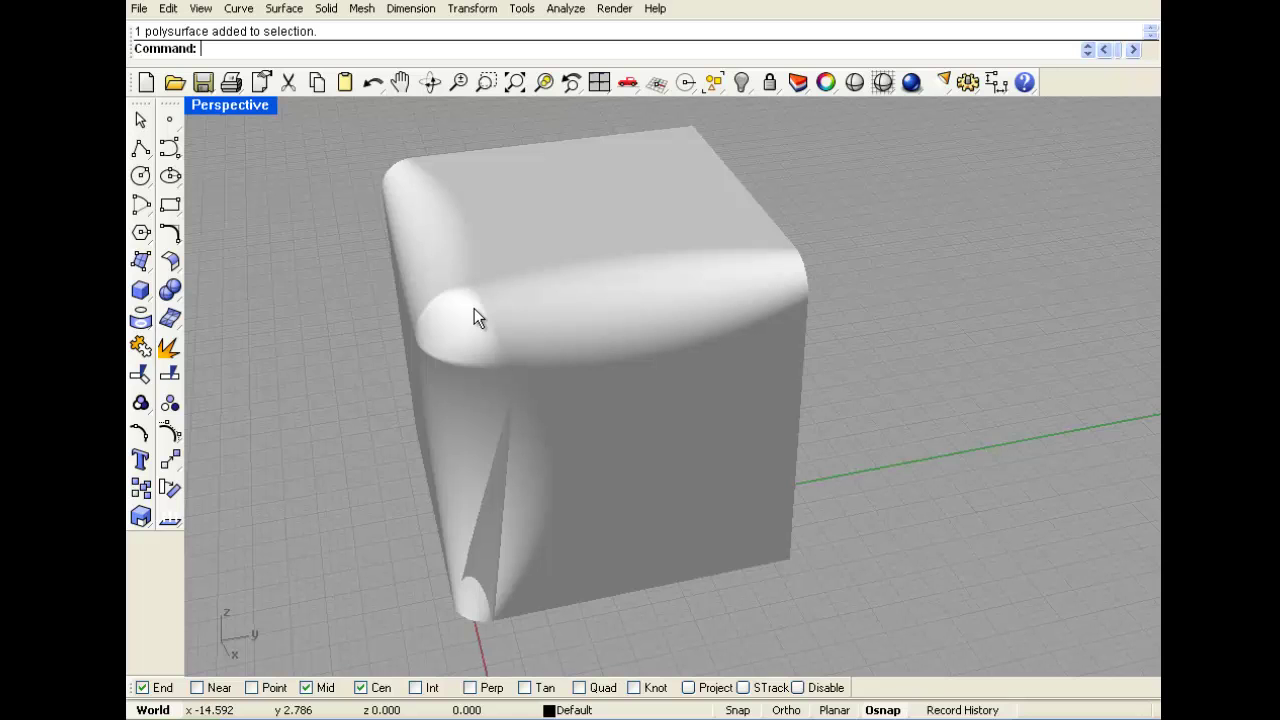
{"action": "right_click_drag", "start_coordinate": [475, 310], "coordinate": [583, 337]}
{"action": "right_click_drag", "start_coordinate": [776, 329], "coordinate": [818, 206]}
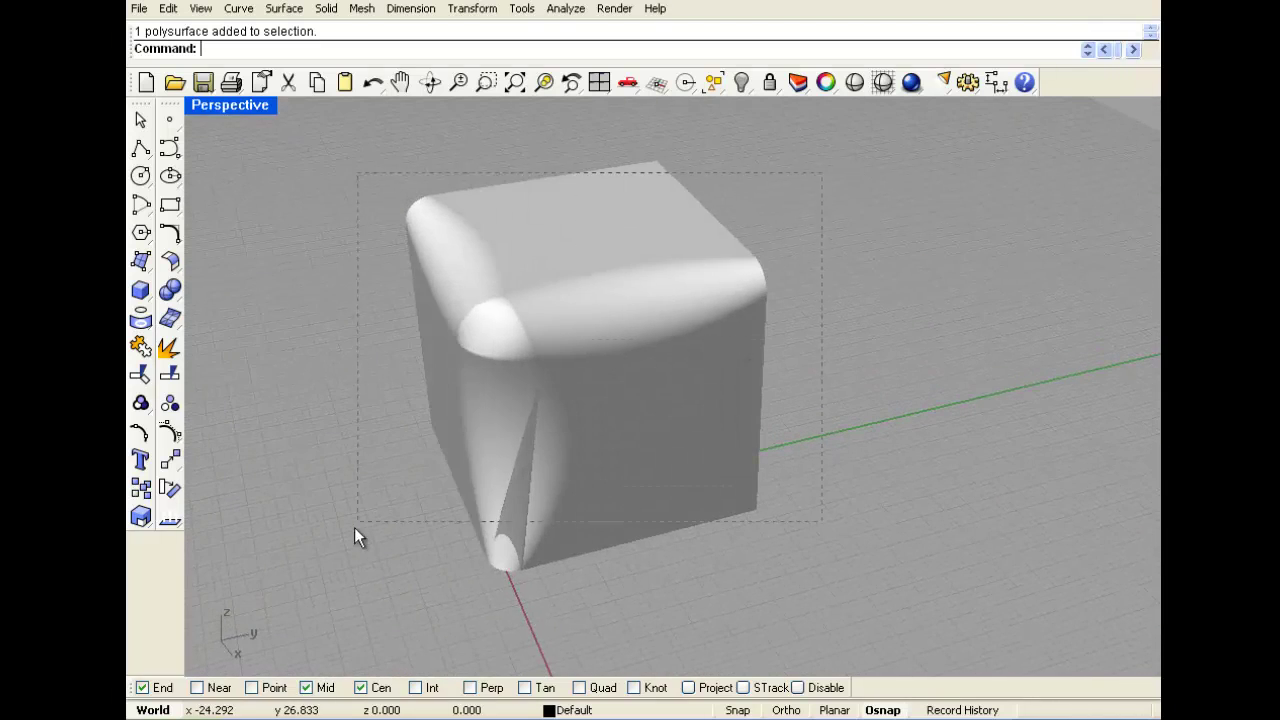
{"action": "left_click_drag", "start_coordinate": [354, 527], "coordinate": [345, 583]}
{"action": "key", "text": "Delete"}
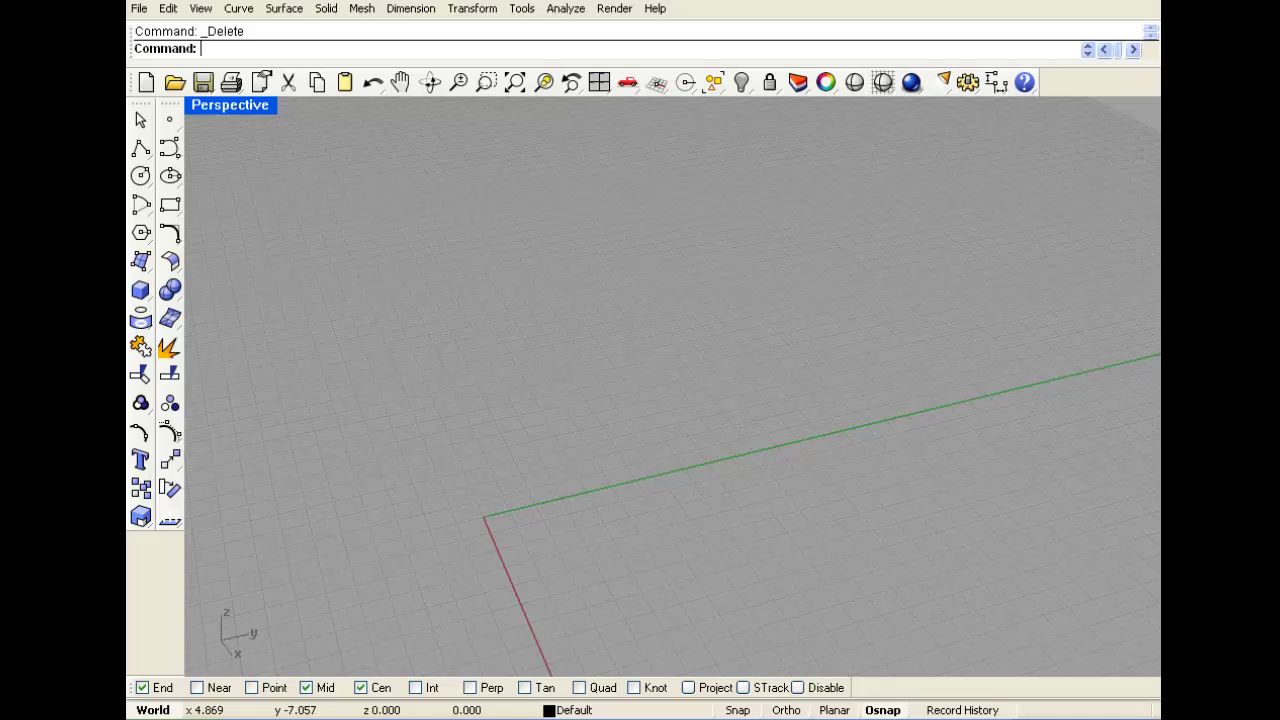
Switch to Firefox and search the web for "dragonfly".
{"action": "key", "text": "super"}
{"action": "left_click", "coordinate": [285, 300]}
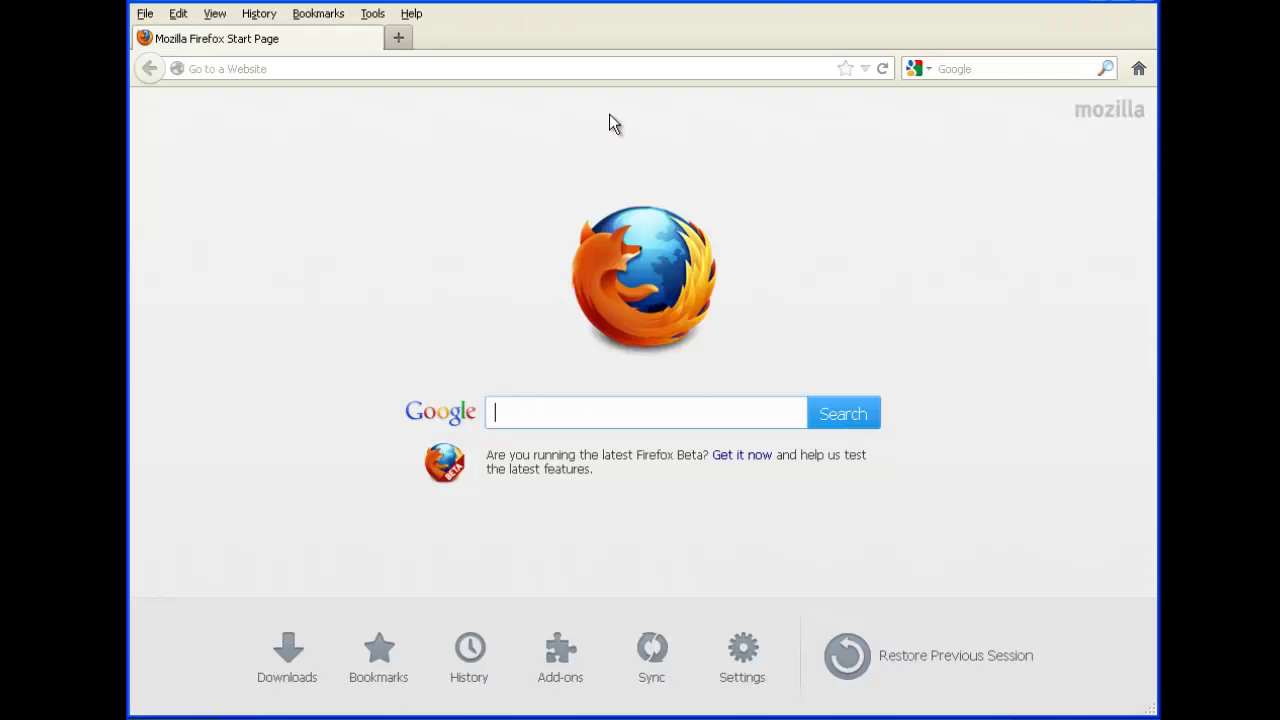
{"action": "type", "text": "g"}
{"action": "key", "text": "BackSpace"}
{"action": "type", "text": "dragonfly"}
{"action": "key", "text": "Return"}
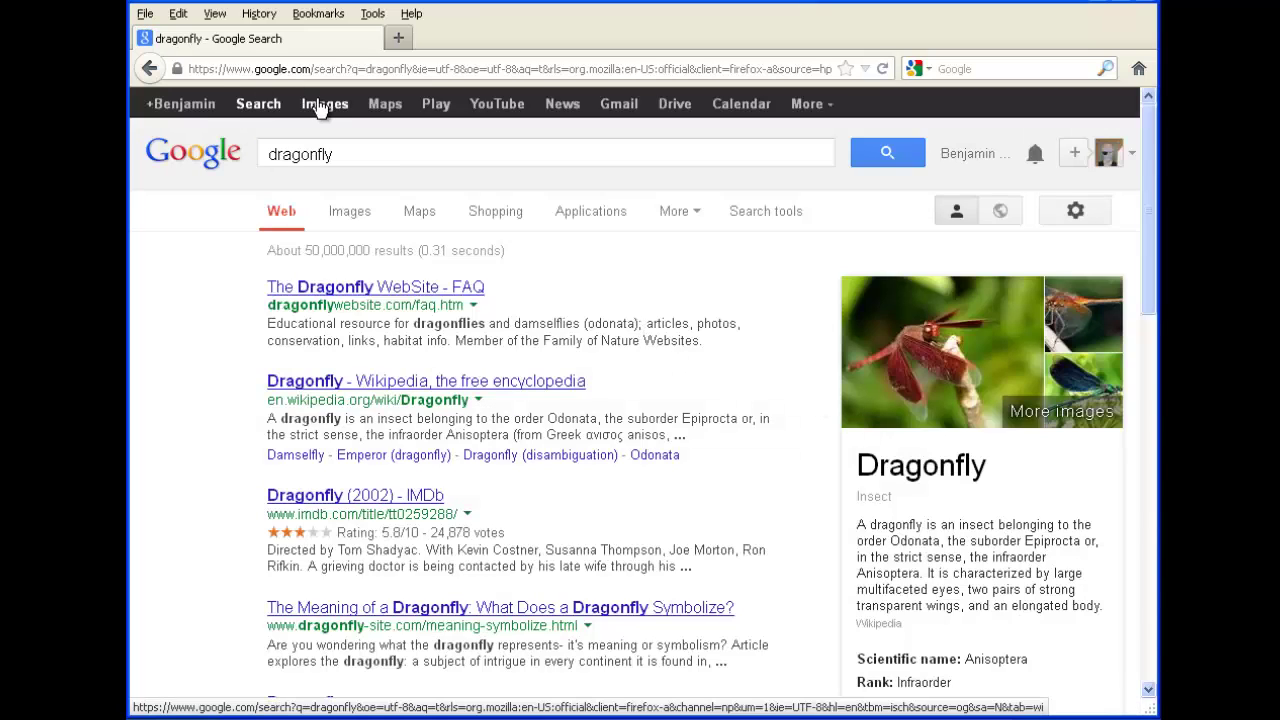
Show the image results for the dragonfly search and look through them for a suitable reference picture.
{"action": "left_click", "coordinate": [322, 105]}
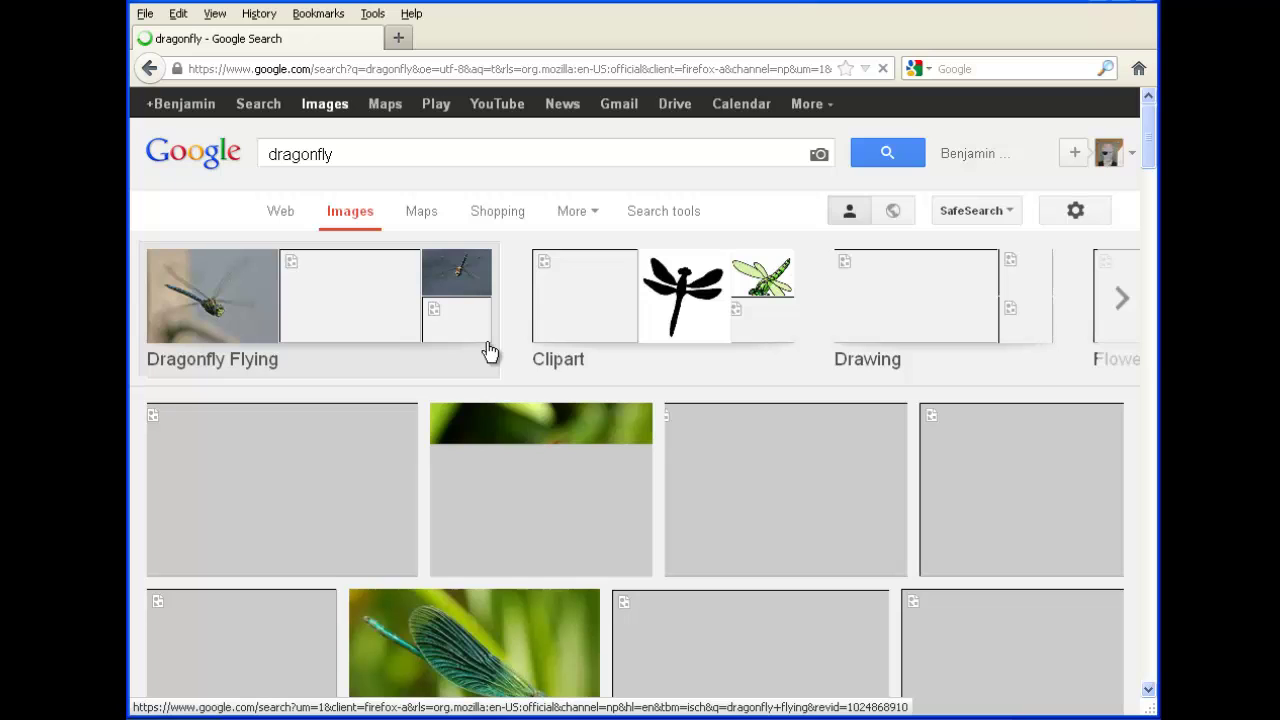
{"action": "scroll", "coordinate": [489, 352], "scroll_direction": "down", "scroll_amount": 5}
{"action": "scroll", "coordinate": [489, 352], "scroll_direction": "down", "scroll_amount": 3}
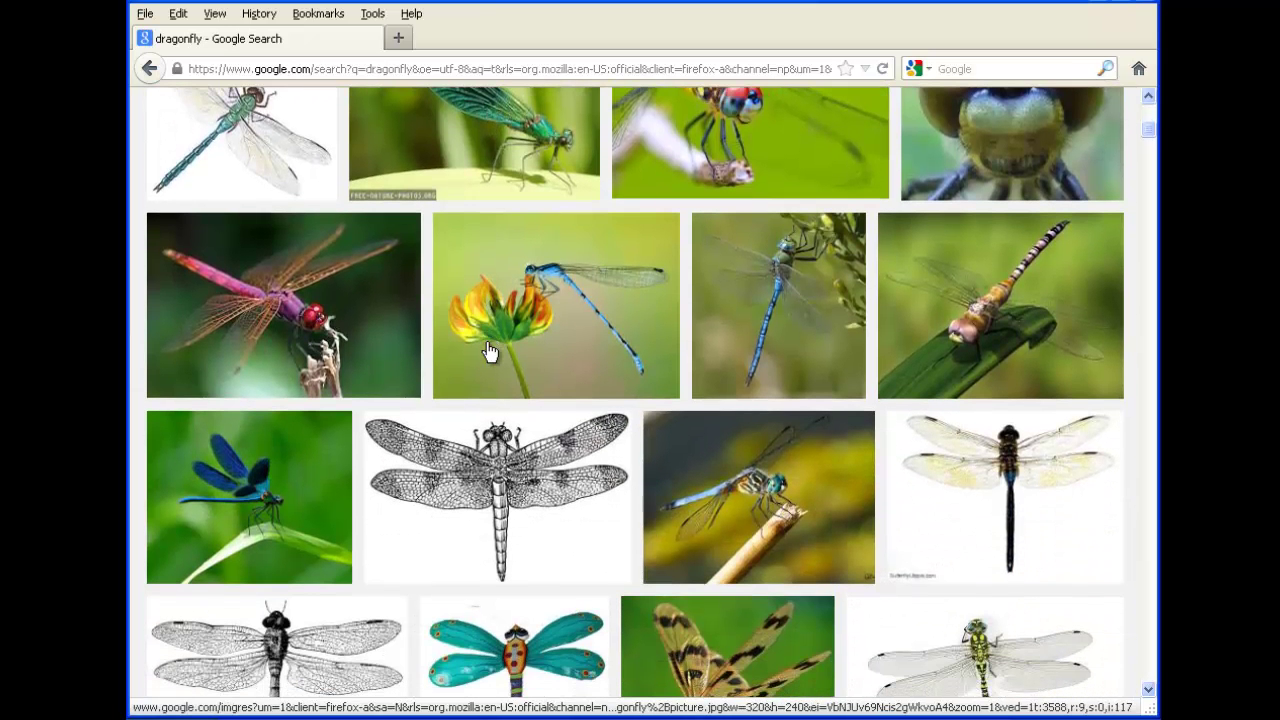
{"action": "scroll", "coordinate": [489, 352], "scroll_direction": "down", "scroll_amount": 6}
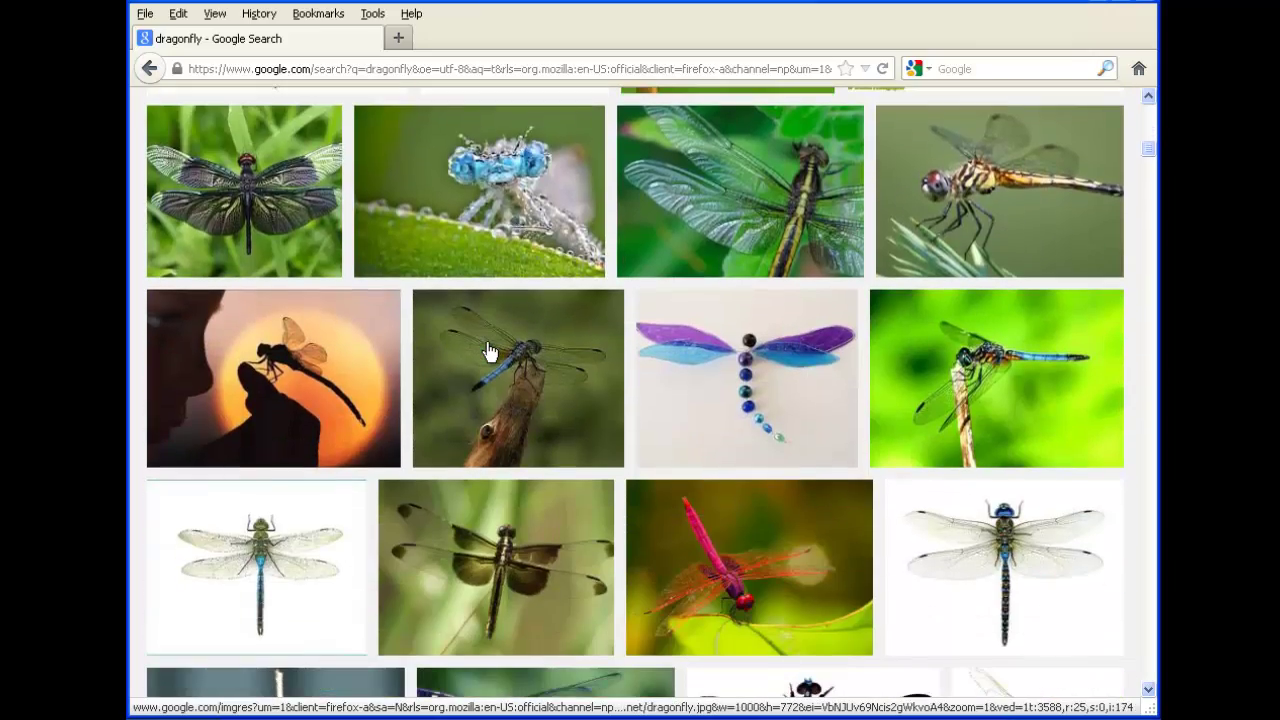
{"action": "scroll", "coordinate": [489, 352], "scroll_direction": "down", "scroll_amount": 2}
{"action": "scroll", "coordinate": [489, 352], "scroll_direction": "down", "scroll_amount": 6}
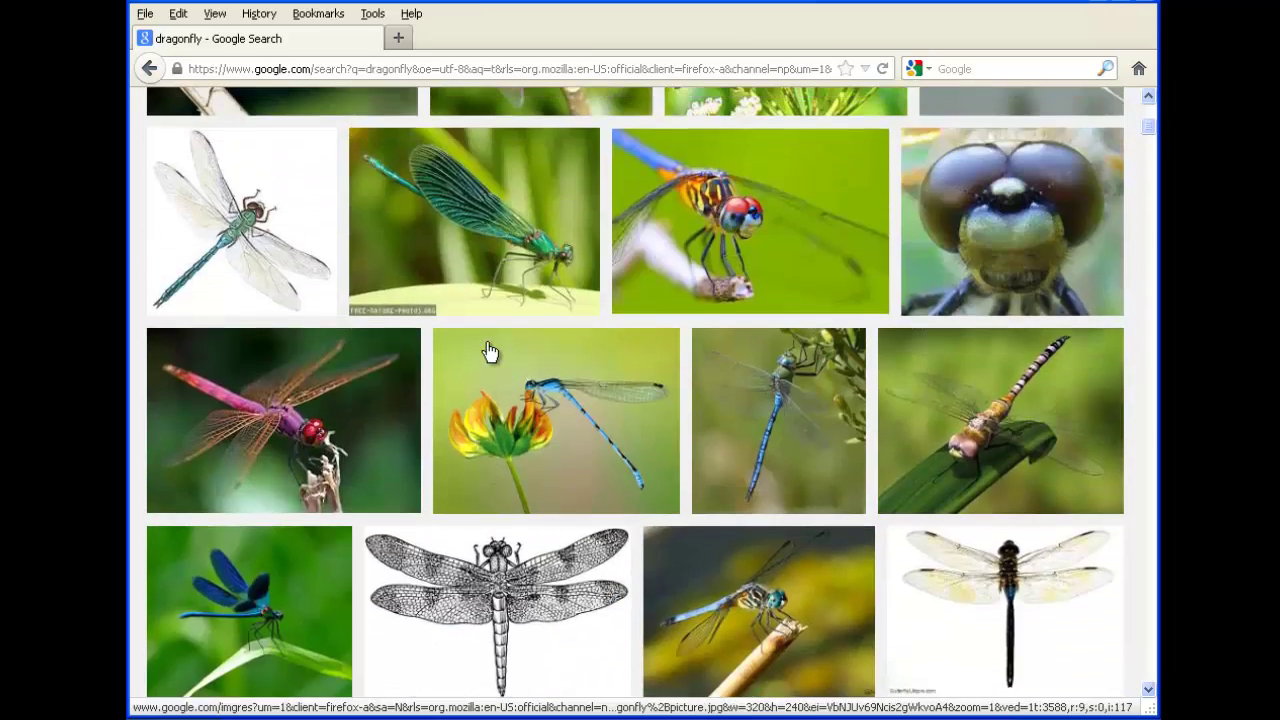
{"action": "scroll", "coordinate": [489, 352], "scroll_direction": "up", "scroll_amount": 5}
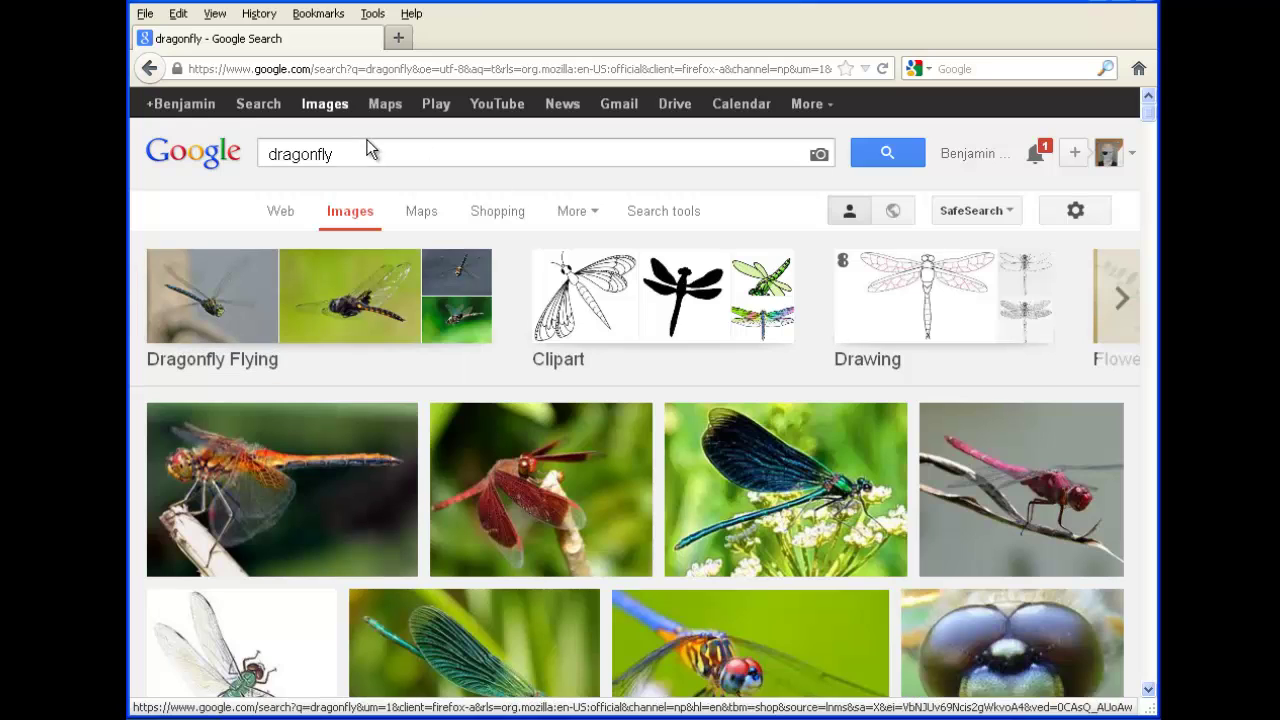
Refine the image search to "dragonfly side view" and look through the results.
{"action": "left_click", "coordinate": [368, 153]}
{"action": "type", "text": "side"}
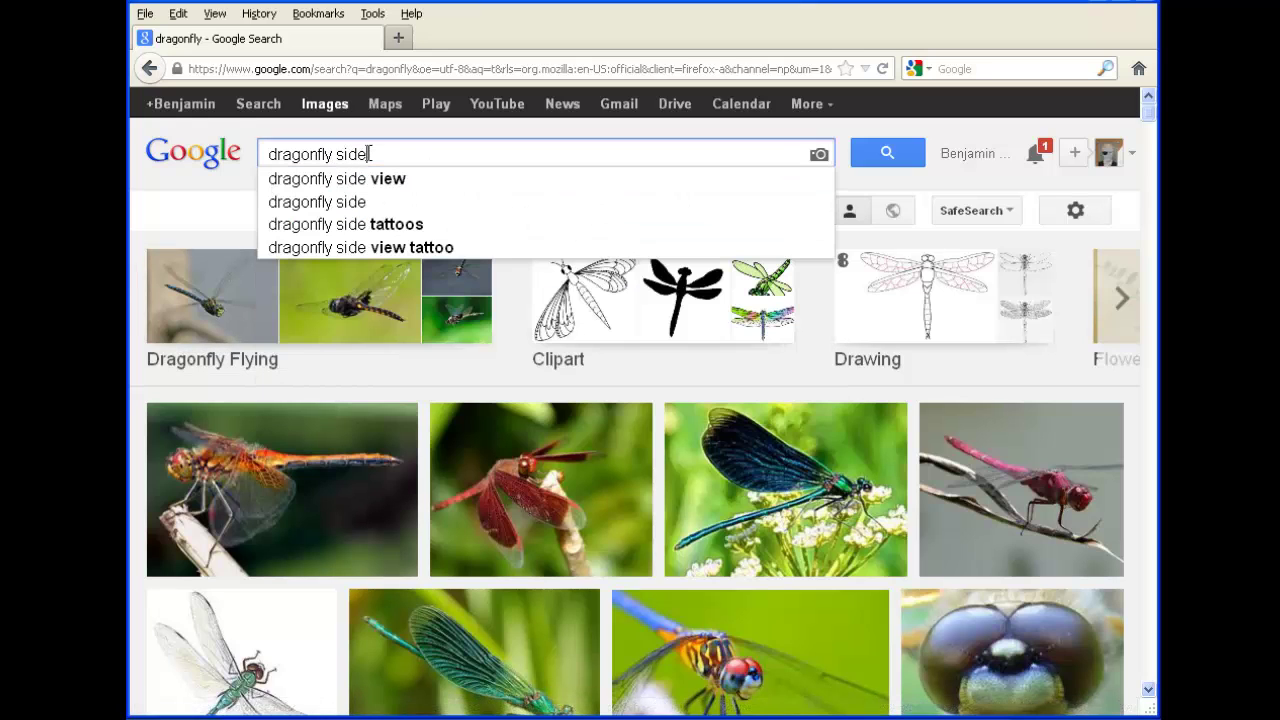
{"action": "type", "text": " view"}
{"action": "key", "text": "Return"}
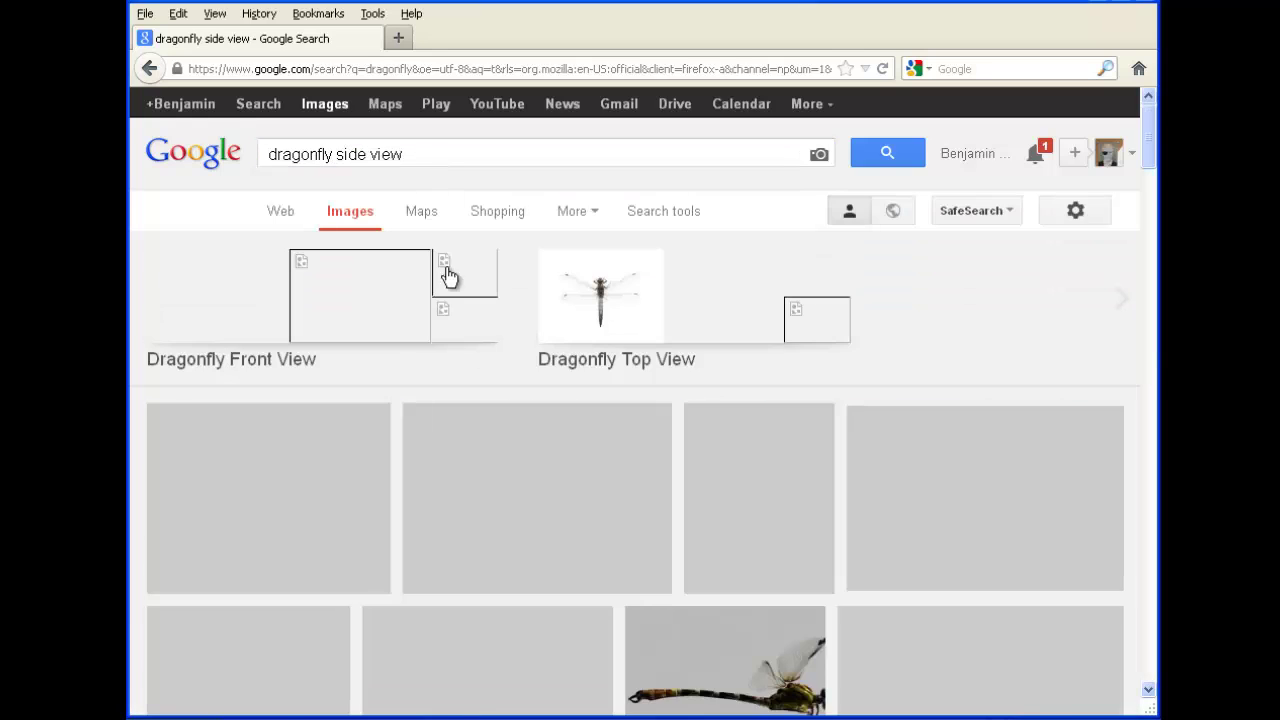
{"action": "scroll", "coordinate": [509, 535], "scroll_direction": "down", "scroll_amount": 2}
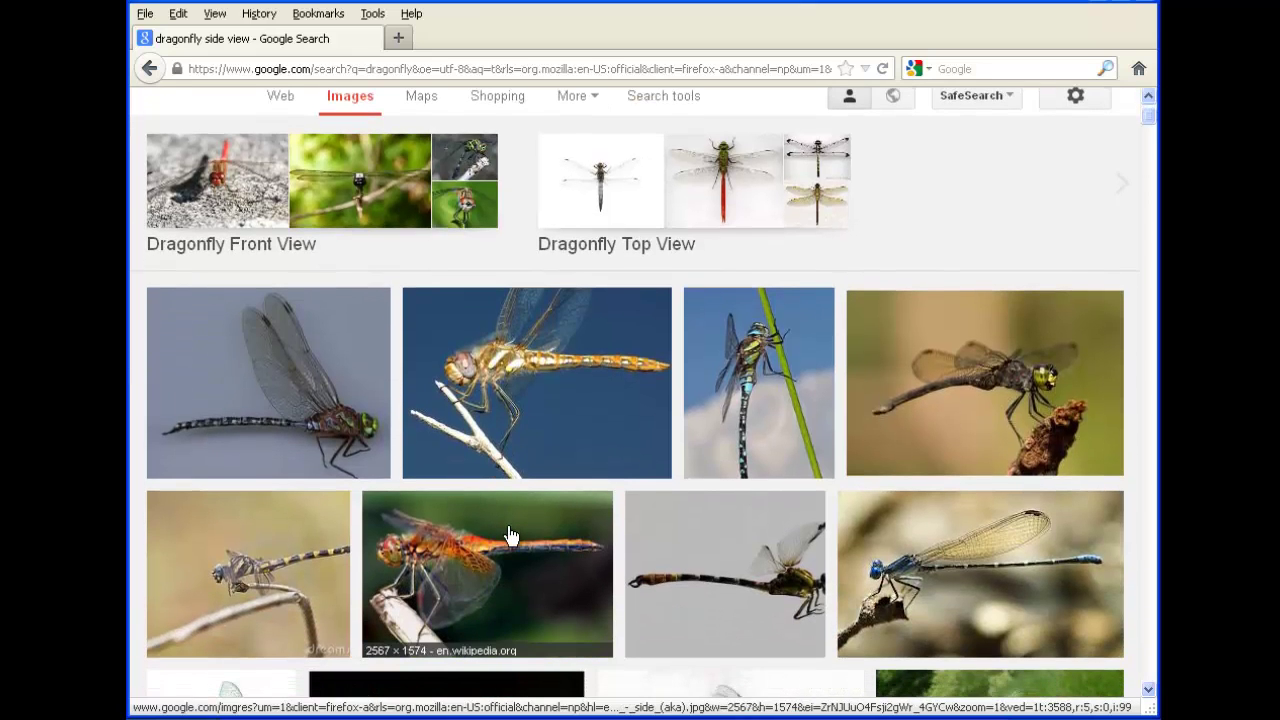
{"action": "scroll", "coordinate": [509, 533], "scroll_direction": "down", "scroll_amount": 2}
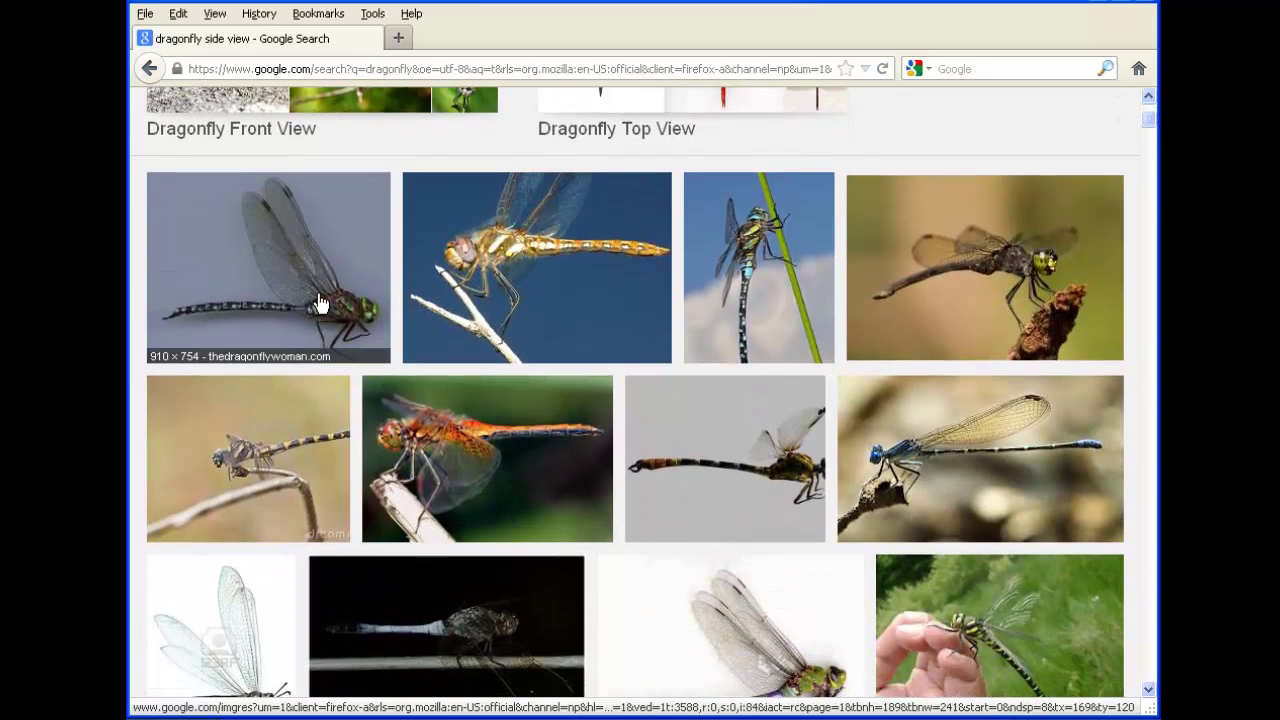
Open the first side-view dragonfly picture and save it to the Desktop as a JPEG image named dragon.
{"action": "left_click", "coordinate": [320, 303]}
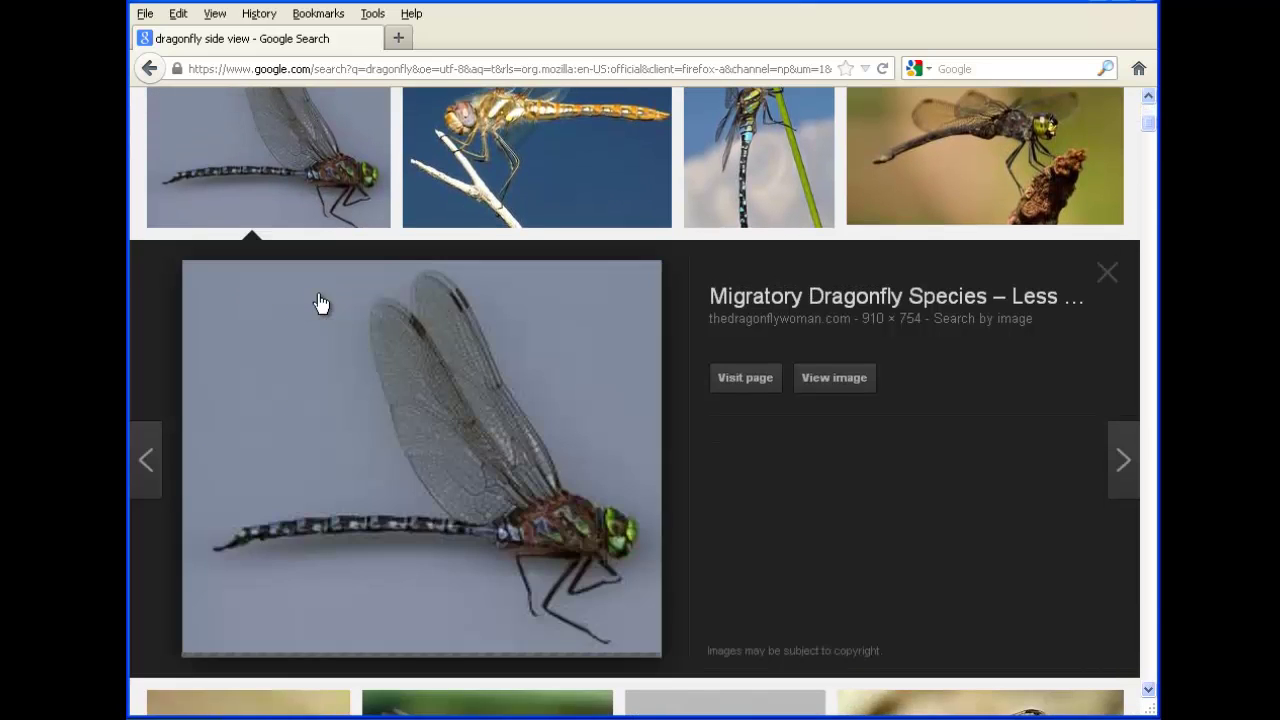
{"action": "right_click", "coordinate": [505, 415]}
{"action": "left_click", "coordinate": [592, 588]}
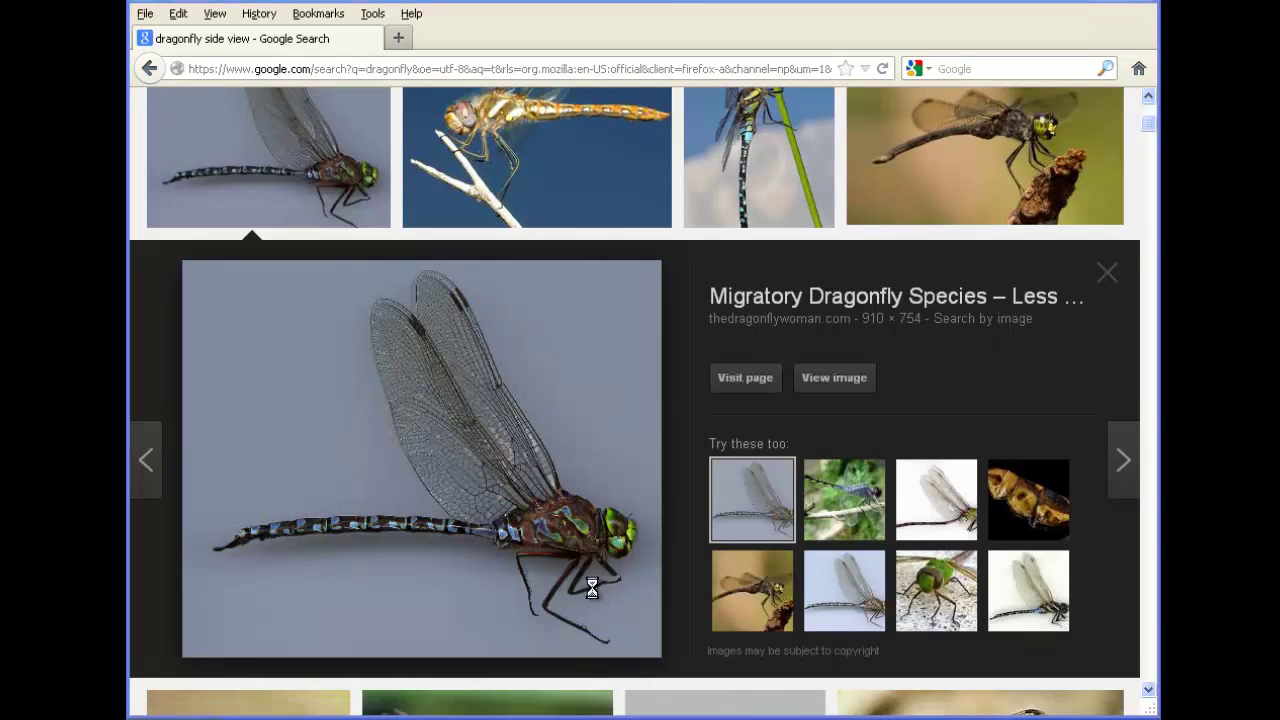
{"action": "left_click", "coordinate": [183, 172]}
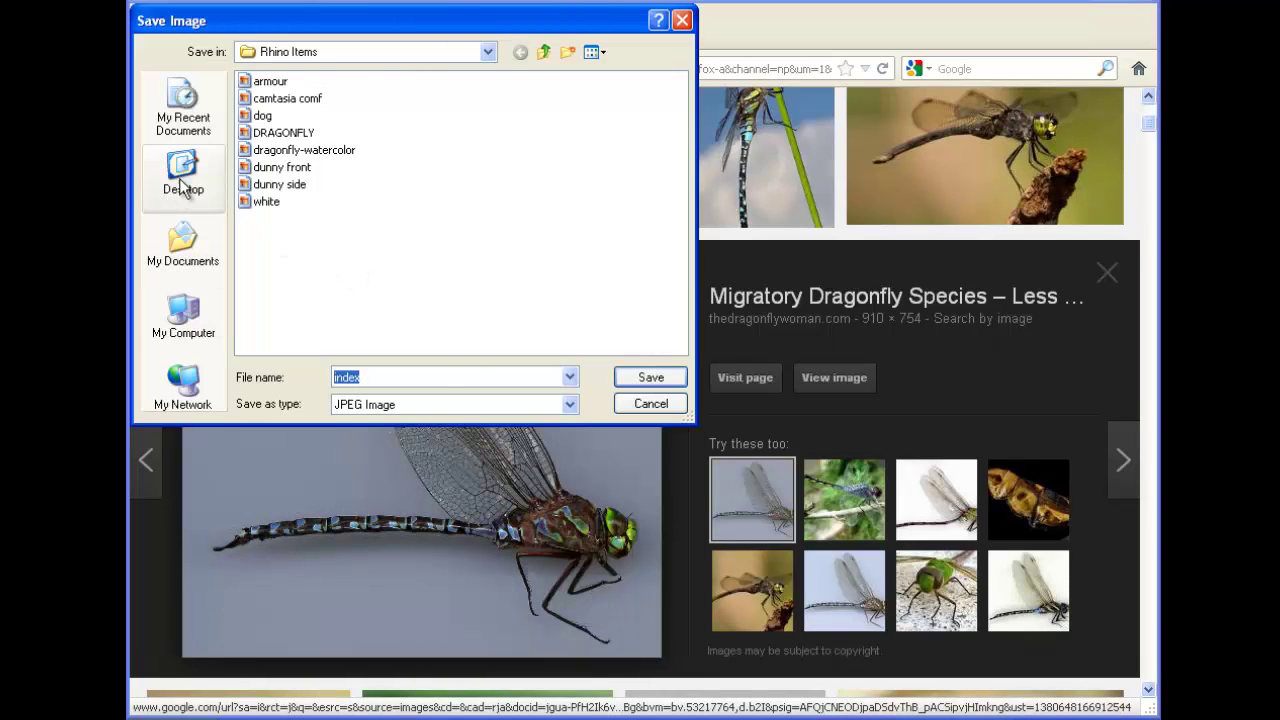
{"action": "type", "text": "dragon"}
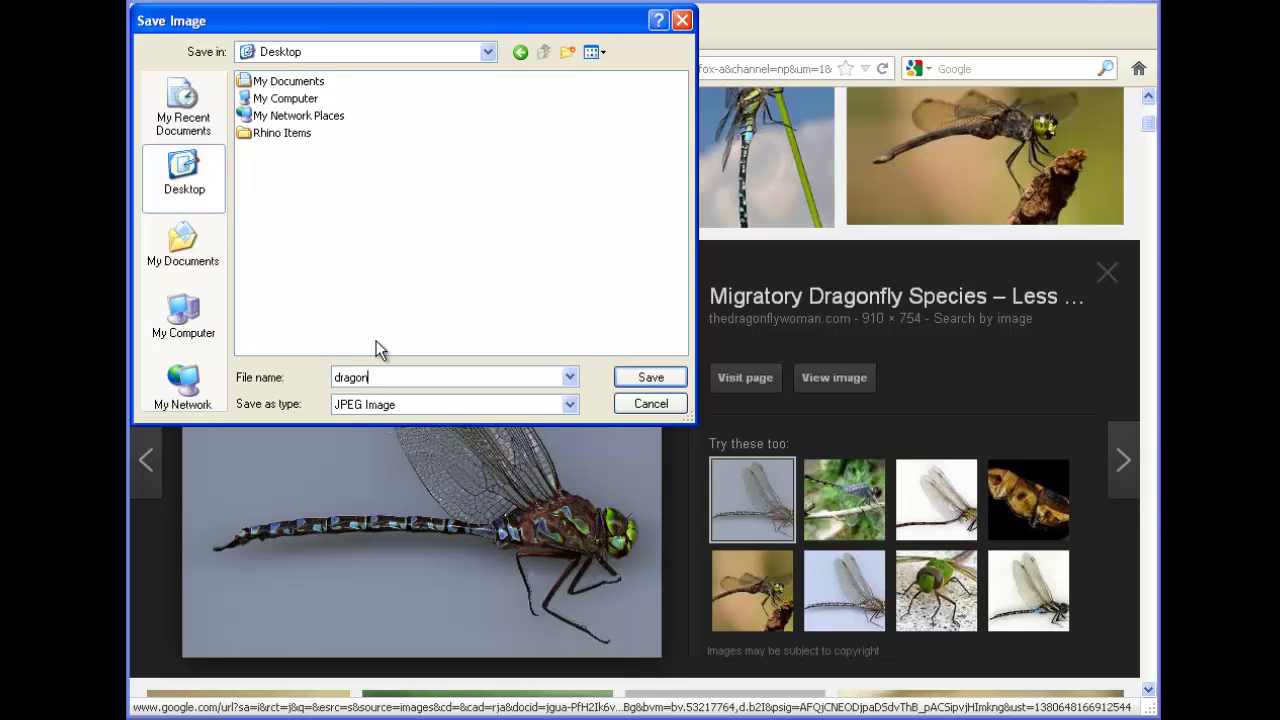
{"action": "left_click", "coordinate": [630, 377]}
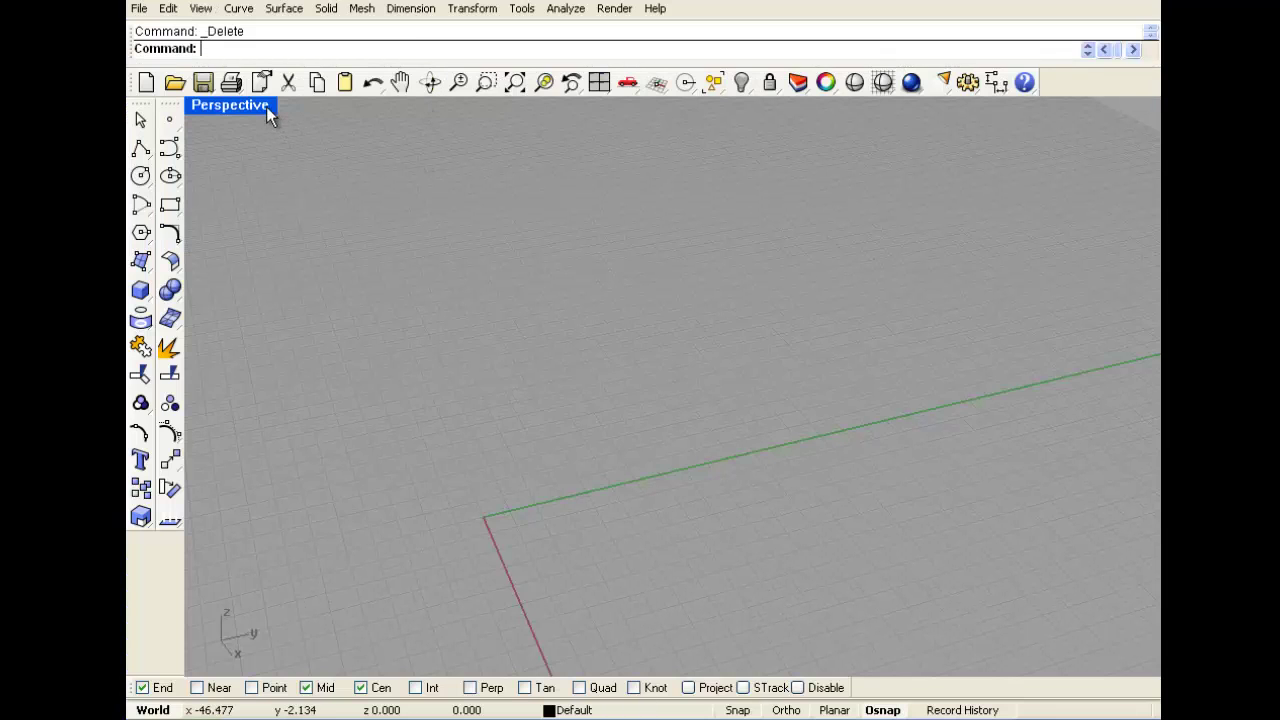
Restore the four-viewport layout and maximize the Front viewport.
{"action": "double_click", "coordinate": [267, 108]}
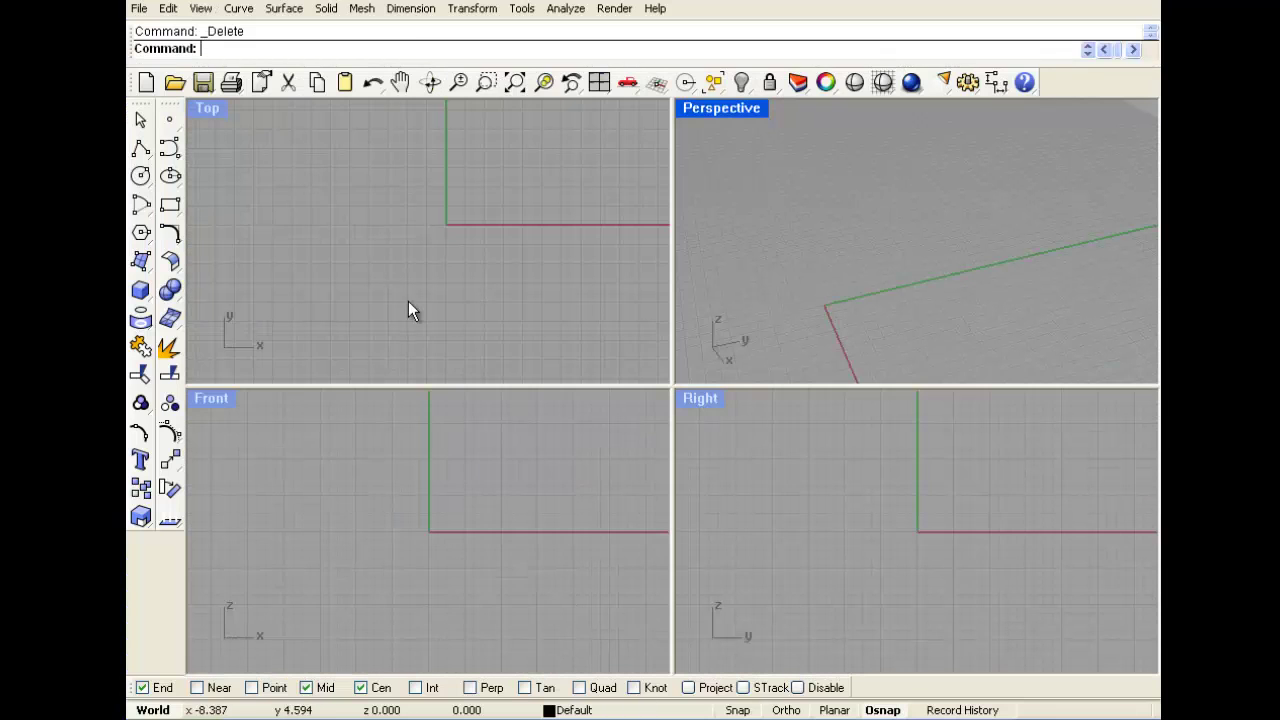
{"action": "double_click", "coordinate": [210, 398]}
{"action": "scroll", "coordinate": [416, 363], "scroll_direction": "down", "scroll_amount": 6}
{"action": "right_click_drag", "start_coordinate": [480, 380], "coordinate": [487, 450]}
Start placing a background bitmap in the Front viewport using the dragon image from the Desktop.
{"action": "left_click", "coordinate": [201, 8]}
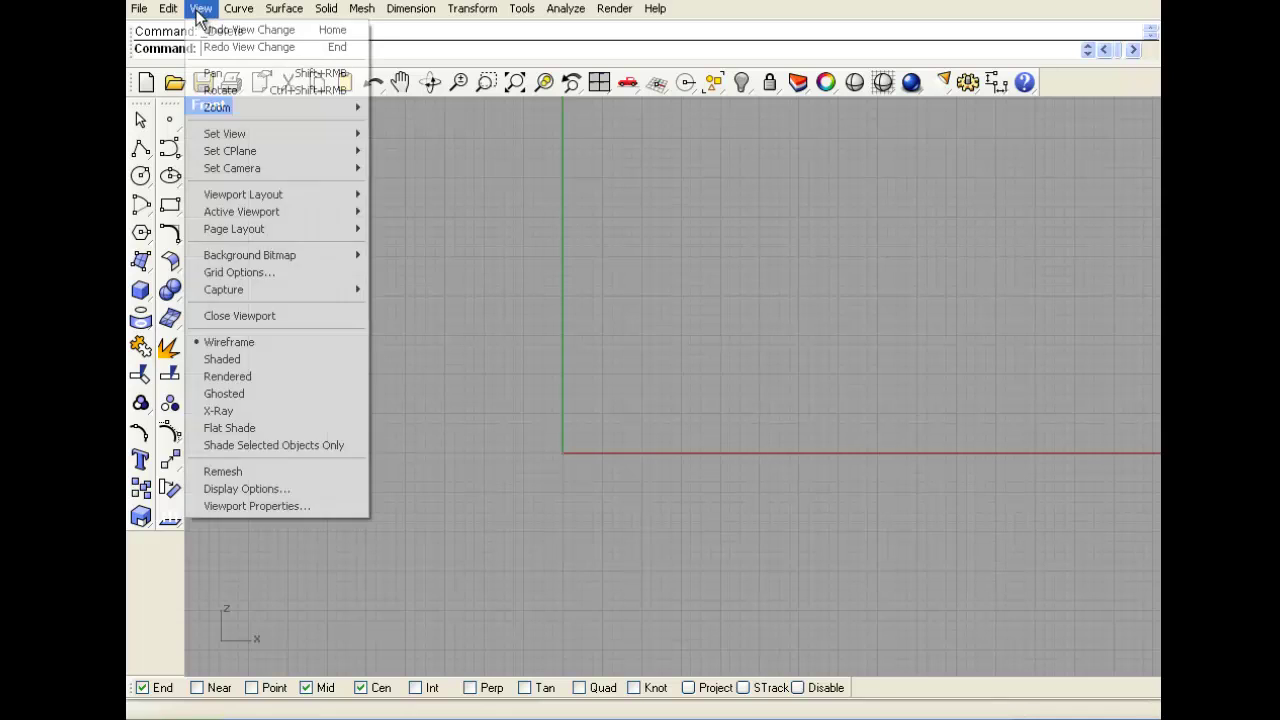
{"action": "mouse_move", "coordinate": [300, 255]}
{"action": "left_click", "coordinate": [395, 257]}
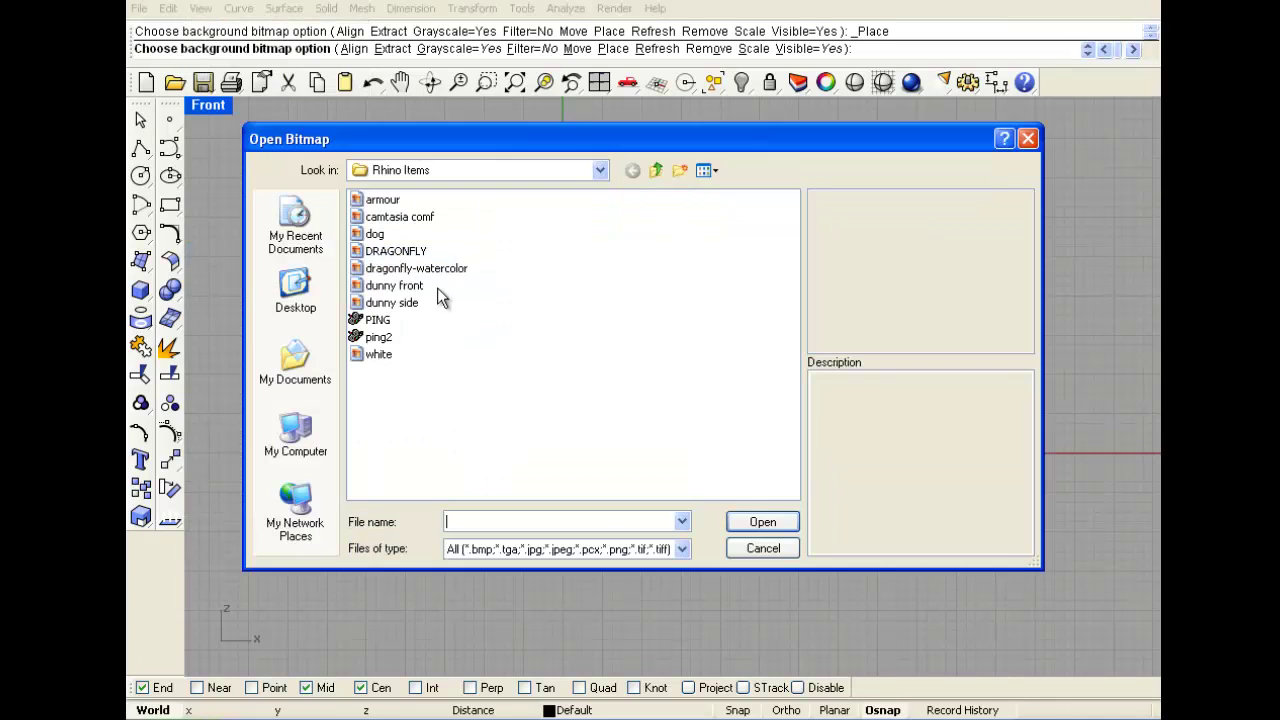
{"action": "left_click", "coordinate": [296, 292]}
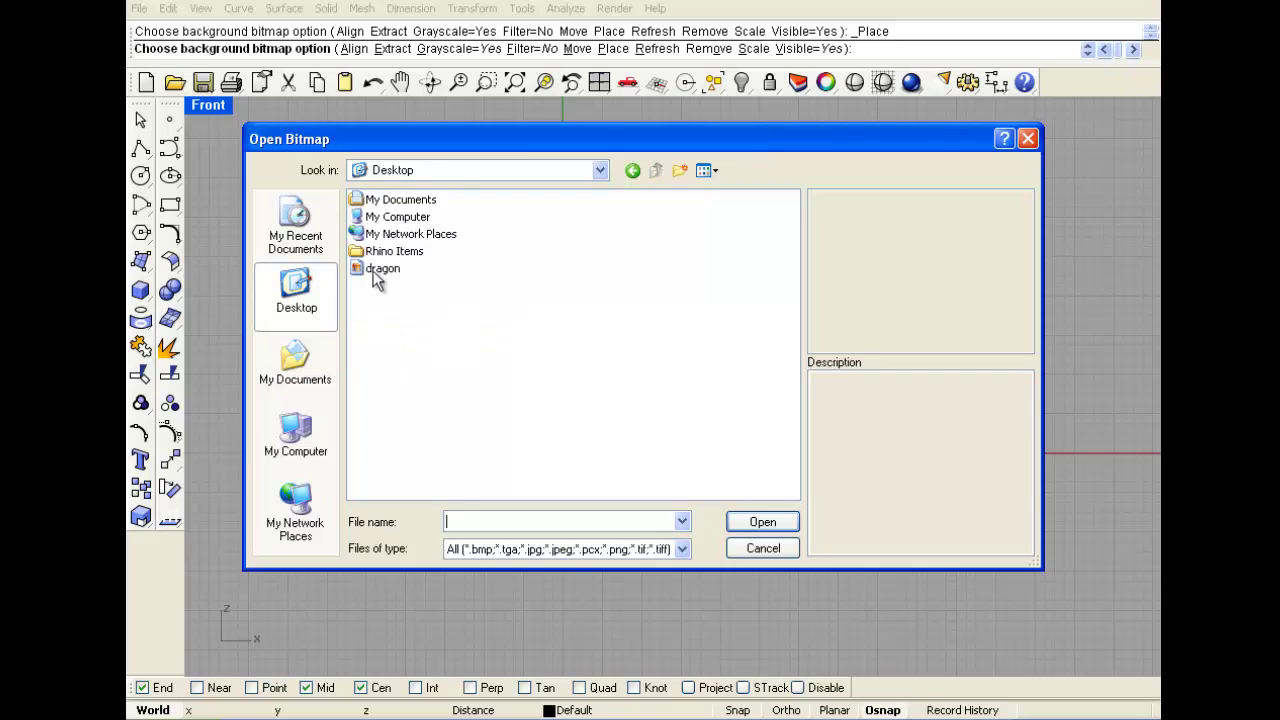
{"action": "left_click", "coordinate": [382, 268]}
{"action": "left_click", "coordinate": [760, 521]}
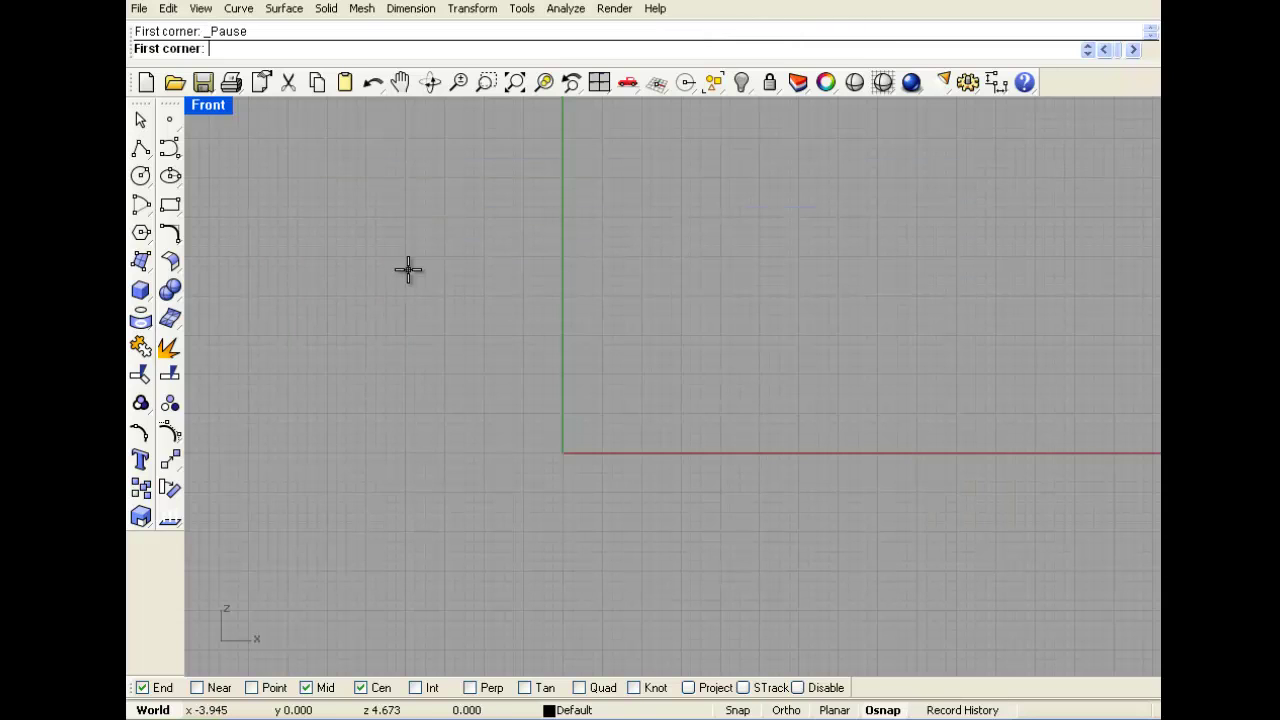
Size the dragonfly bitmap with two corners so it spans the origin, and finish the background bitmap command.
{"action": "left_click", "coordinate": [283, 163]}
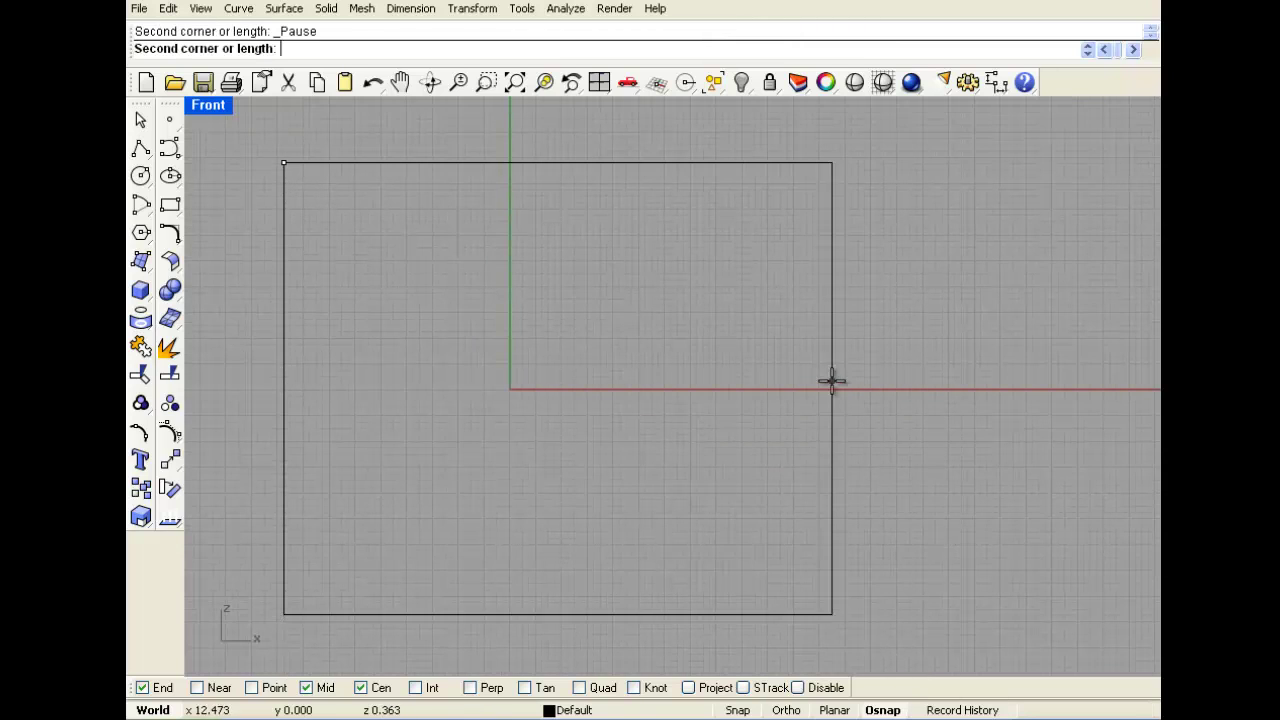
{"action": "left_click", "coordinate": [789, 362]}
{"action": "scroll", "coordinate": [711, 435], "scroll_direction": "up", "scroll_amount": 3}
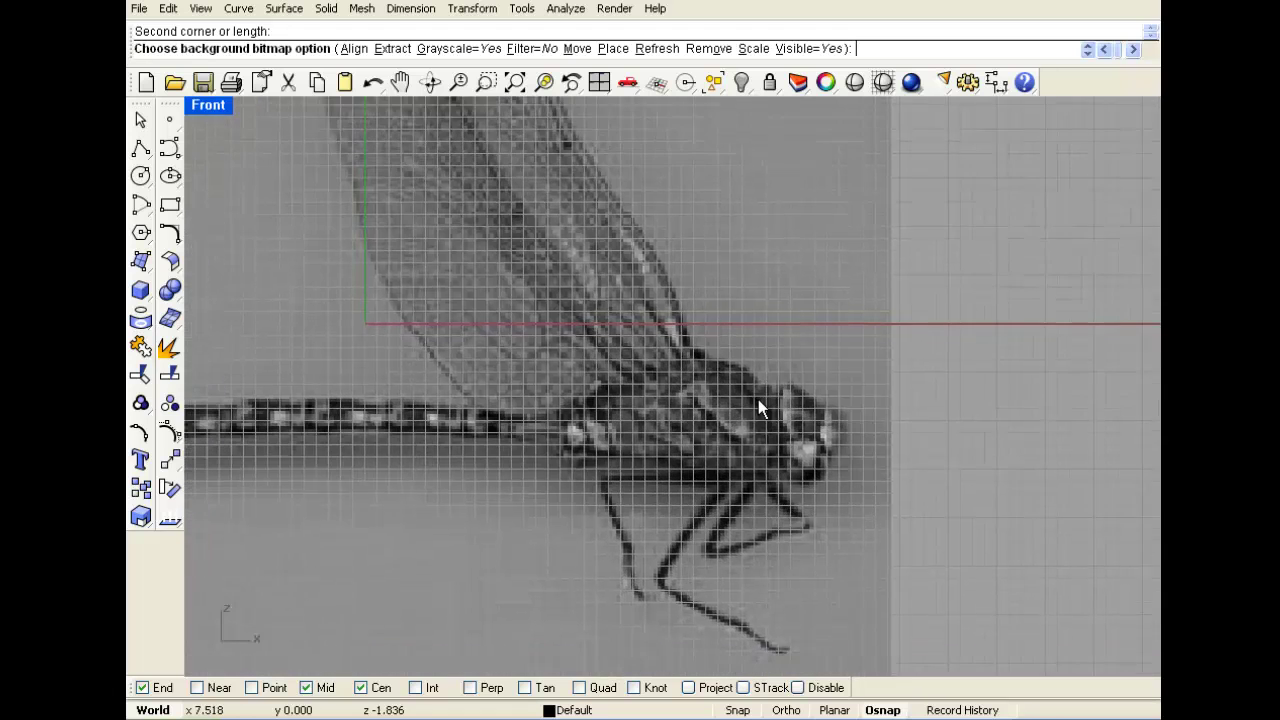
{"action": "scroll", "coordinate": [790, 395], "scroll_direction": "down", "scroll_amount": 3}
{"action": "scroll", "coordinate": [783, 398], "scroll_direction": "up", "scroll_amount": 1}
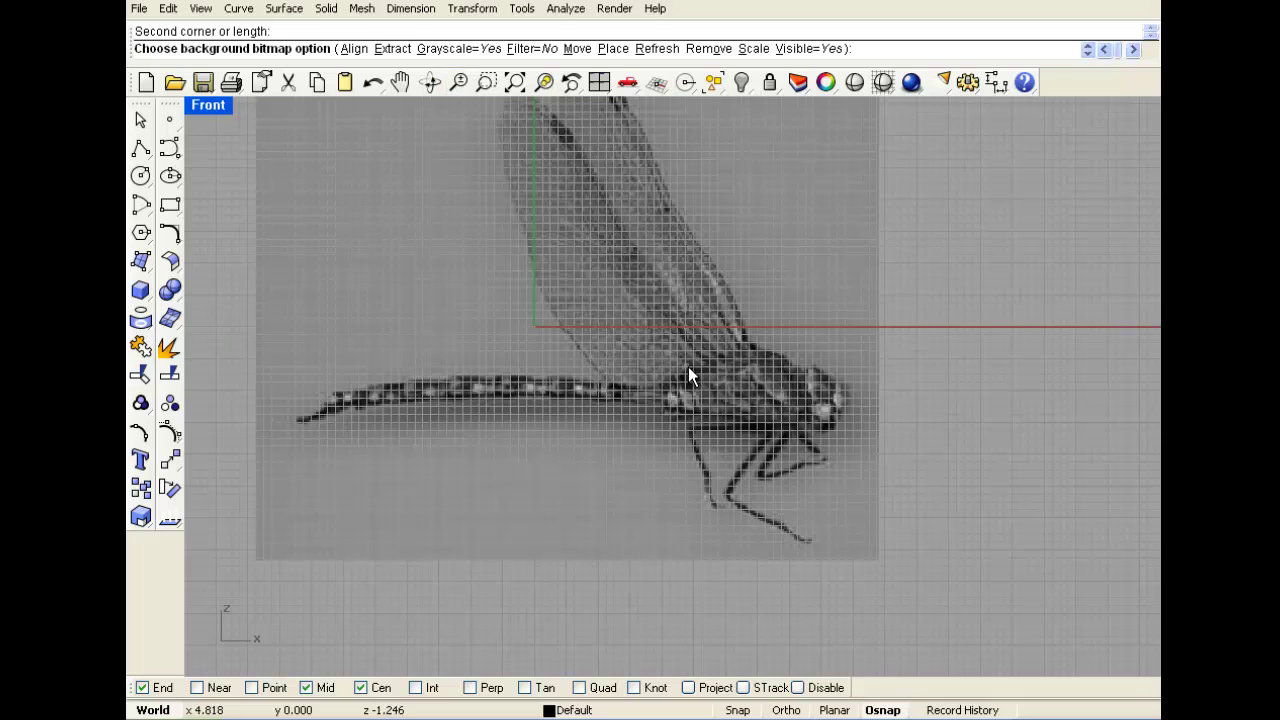
{"action": "key", "text": "Return"}
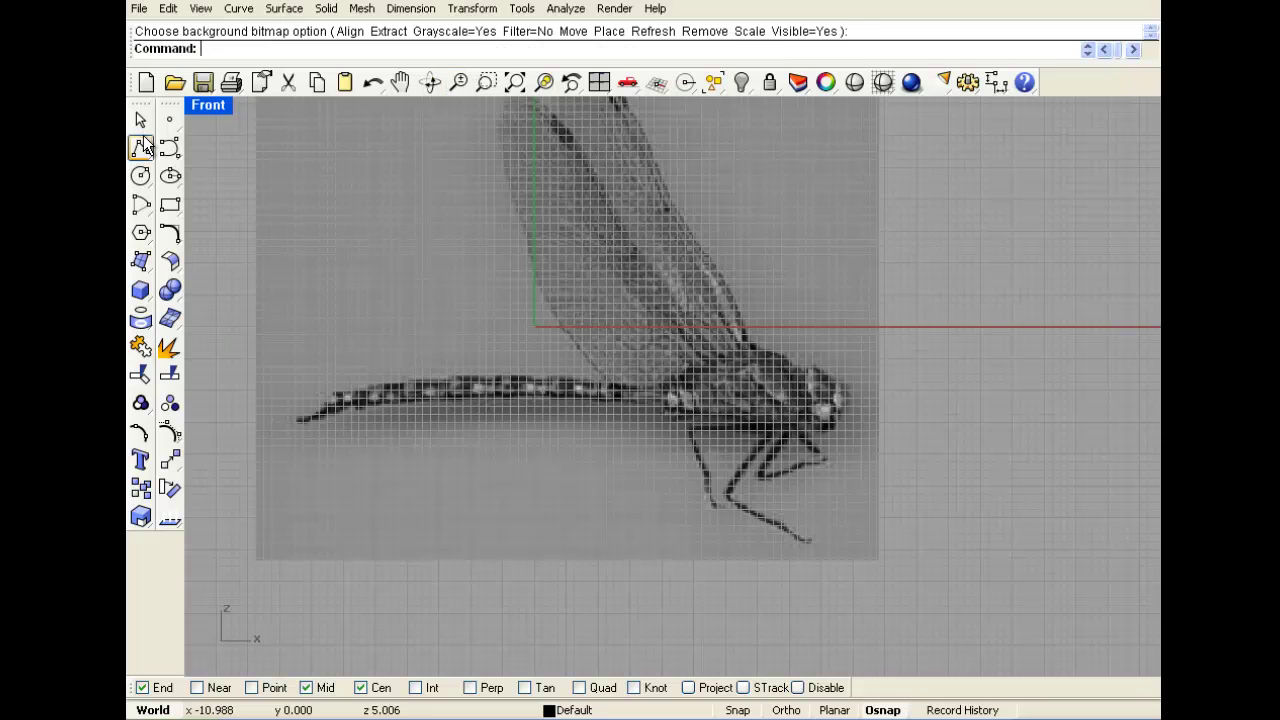
{"action": "key", "text": "Escape"}
Start a degree 3 control point curve tracing from the back of the dragonfly's head over the thorax to the wing base.
{"action": "scroll", "coordinate": [789, 364], "scroll_direction": "up", "scroll_amount": 4}
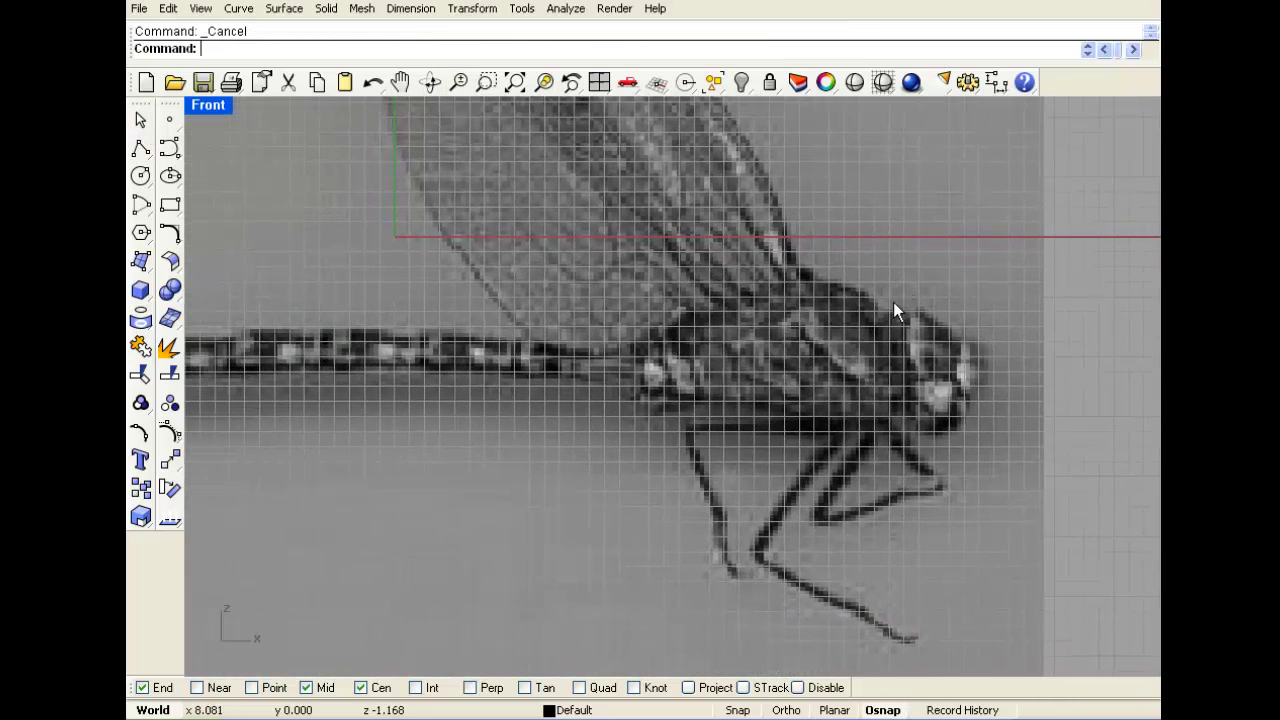
{"action": "scroll", "coordinate": [893, 302], "scroll_direction": "down", "scroll_amount": 3}
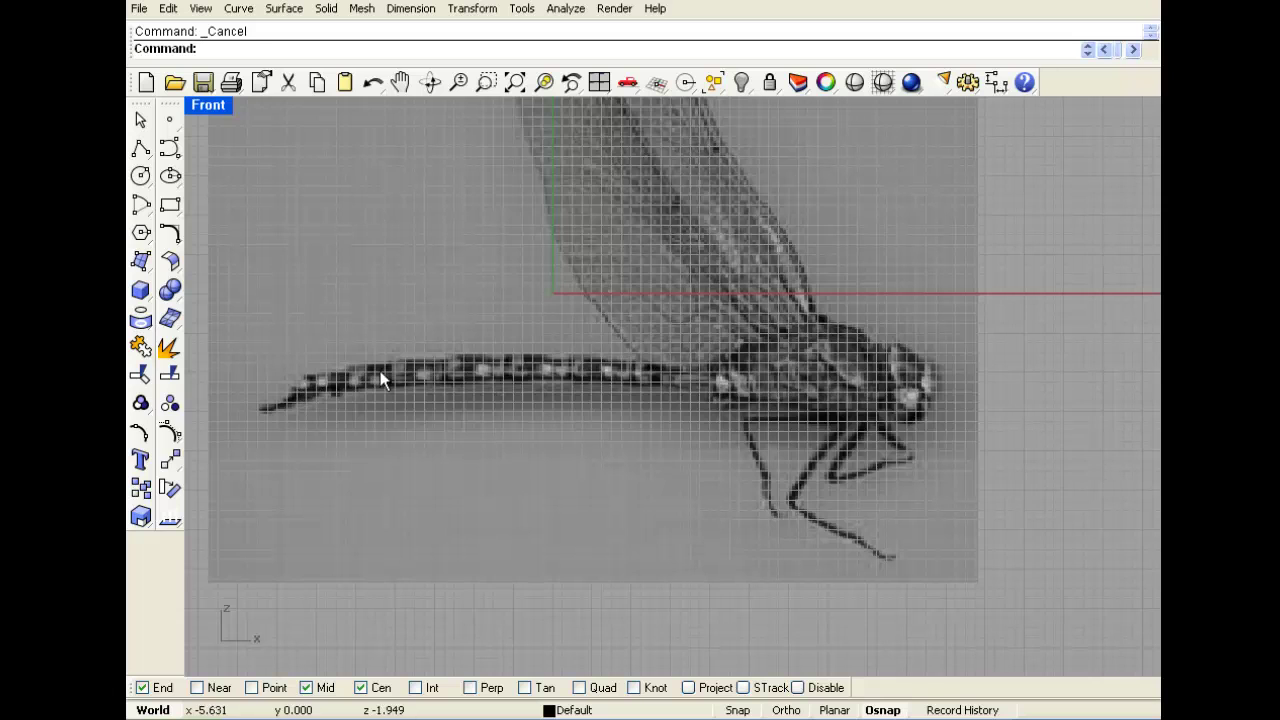
{"action": "left_click", "coordinate": [169, 148]}
{"action": "scroll", "coordinate": [916, 362], "scroll_direction": "up", "scroll_amount": 6}
{"action": "right_click_drag", "start_coordinate": [831, 357], "coordinate": [806, 484]}
{"action": "left_click", "coordinate": [767, 457]}
{"action": "left_click", "coordinate": [719, 392]}
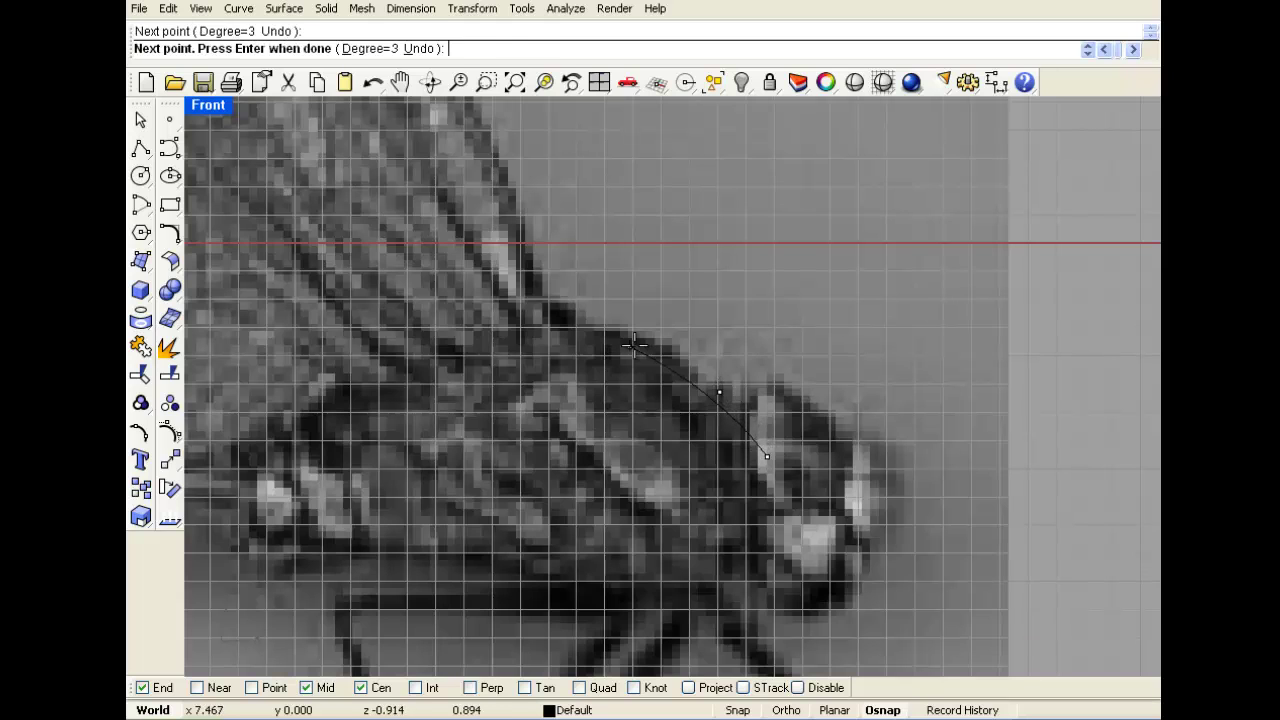
{"action": "left_click", "coordinate": [648, 340]}
{"action": "left_click", "coordinate": [551, 323]}
Continue the upper body curve with control points down behind the wing base and onto the abdomen's upper edge.
{"action": "right_click_drag", "start_coordinate": [362, 372], "coordinate": [753, 362]}
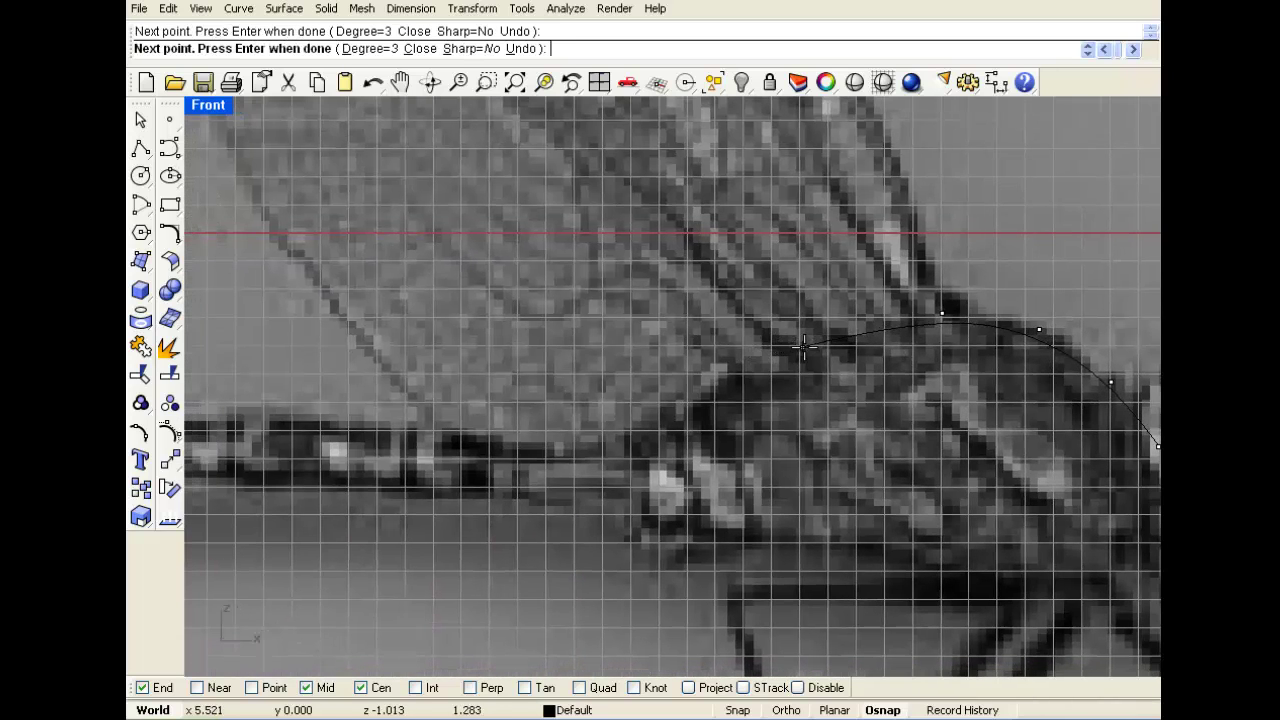
{"action": "left_click", "coordinate": [806, 336]}
{"action": "left_click", "coordinate": [683, 403]}
{"action": "left_click", "coordinate": [593, 443]}
{"action": "right_click_drag", "start_coordinate": [470, 440], "coordinate": [645, 420]}
{"action": "left_click", "coordinate": [440, 399]}
{"action": "right_click_drag", "start_coordinate": [440, 399], "coordinate": [707, 443]}
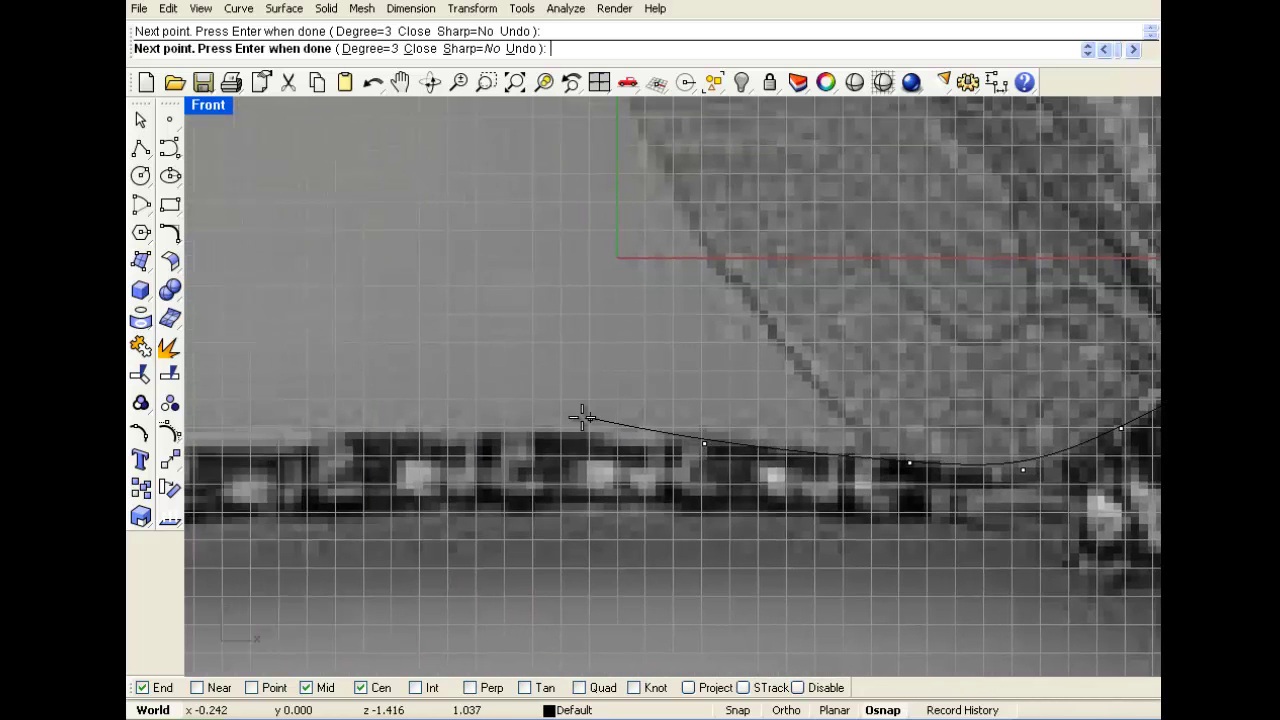
Trace the rest of the abdomen's upper edge to the tail tip and finish the upper body curve.
{"action": "left_click", "coordinate": [549, 432]}
{"action": "right_click_drag", "start_coordinate": [505, 432], "coordinate": [700, 401]}
{"action": "left_click", "coordinate": [555, 402]}
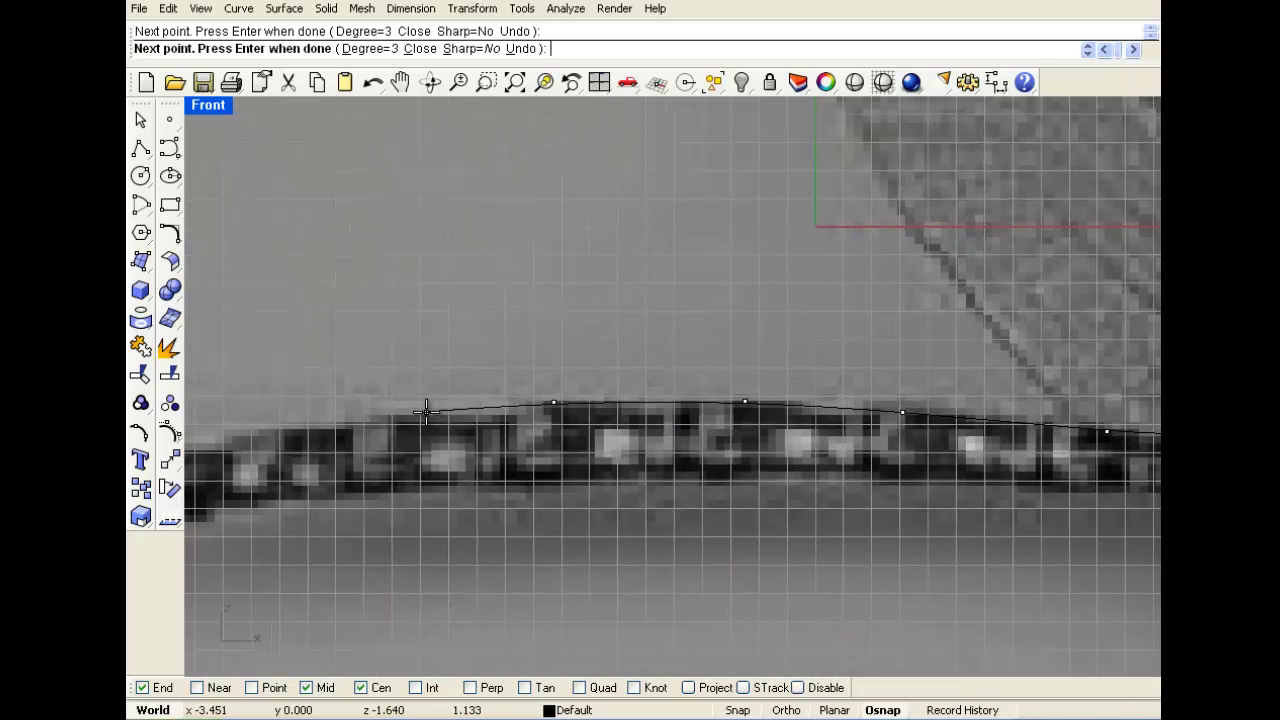
{"action": "left_click", "coordinate": [428, 413]}
{"action": "right_click_drag", "start_coordinate": [428, 413], "coordinate": [734, 357]}
{"action": "left_click", "coordinate": [535, 378]}
{"action": "left_click", "coordinate": [425, 401]}
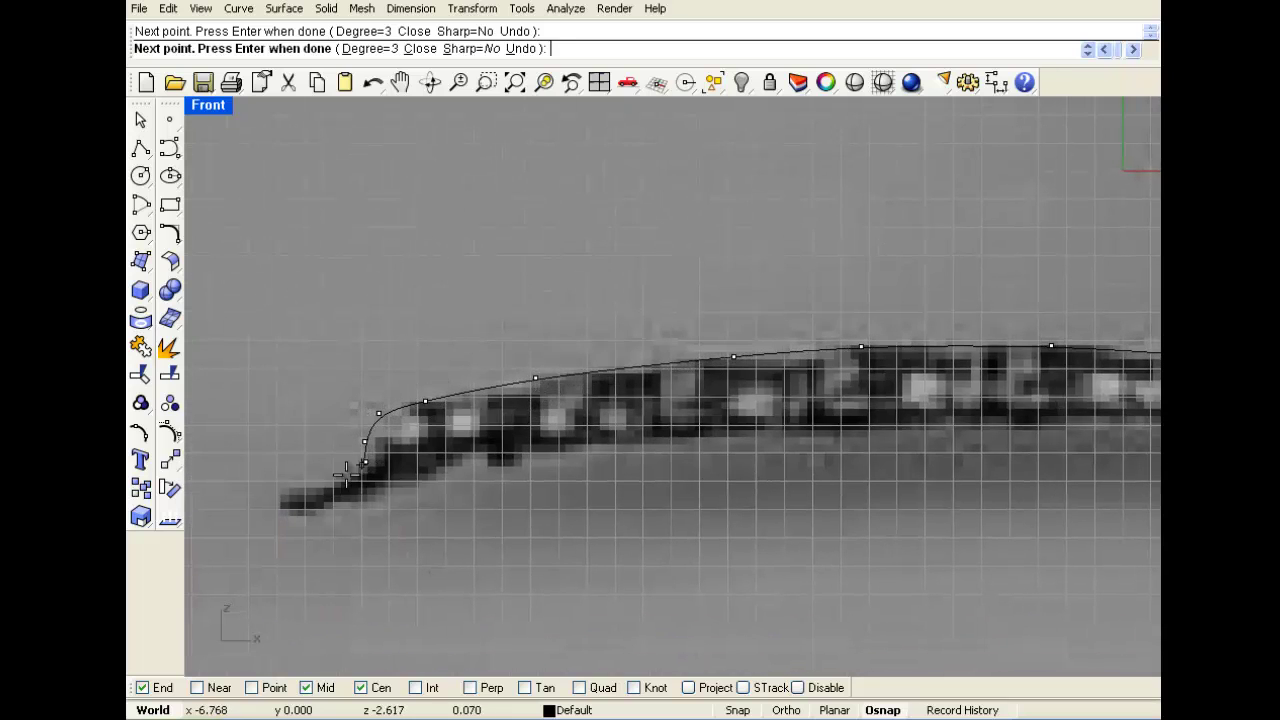
{"action": "left_click", "coordinate": [271, 493]}
{"action": "right_click", "coordinate": [271, 493]}
Start a second degree 3 control point curve at the tail tip, tracing the tail and the abdomen's underside.
{"action": "right_click", "coordinate": [272, 492]}
{"action": "left_click", "coordinate": [271, 493]}
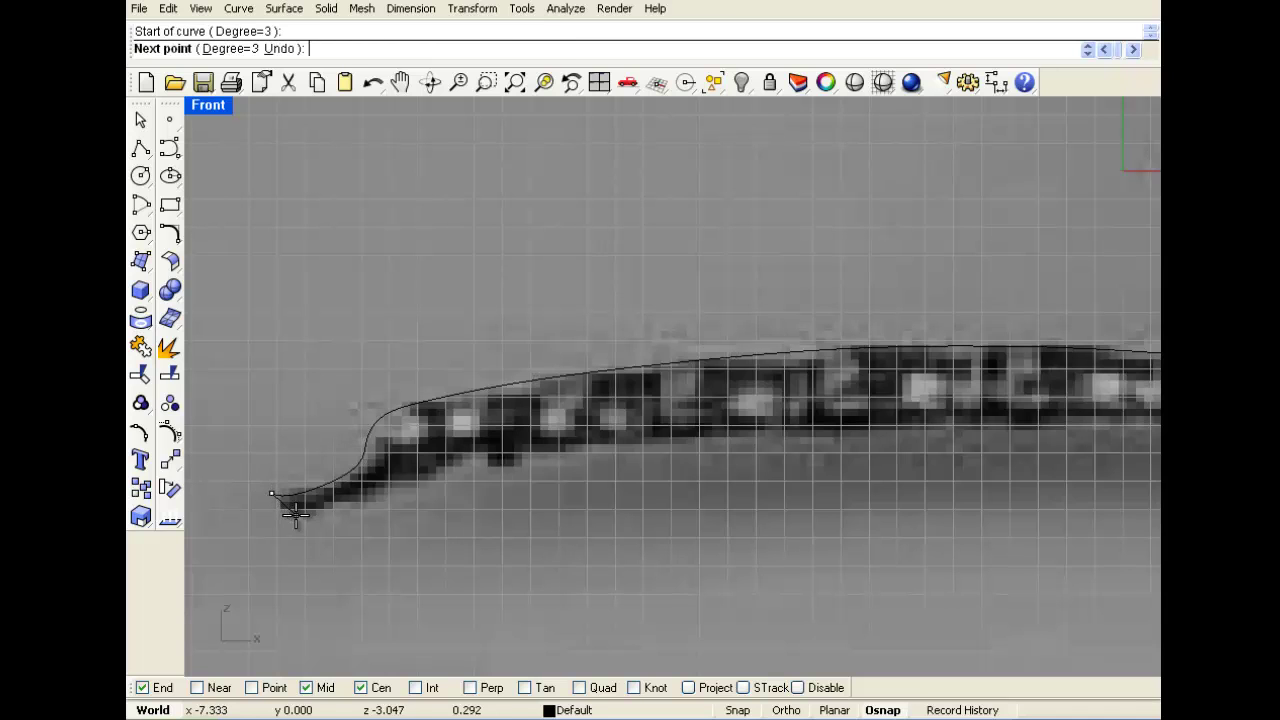
{"action": "left_click", "coordinate": [296, 514]}
{"action": "left_click", "coordinate": [361, 511]}
{"action": "scroll", "coordinate": [802, 404], "scroll_direction": "down", "scroll_amount": 6}
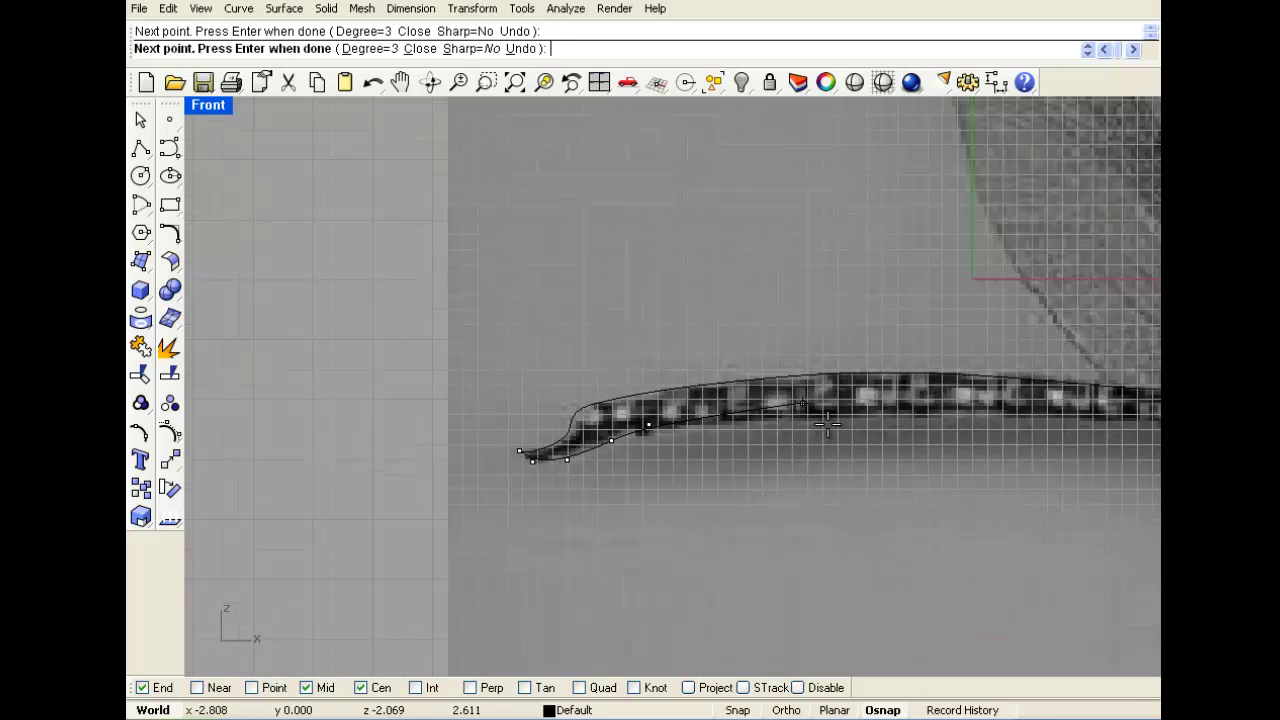
{"action": "right_click_drag", "start_coordinate": [839, 429], "coordinate": [356, 446]}
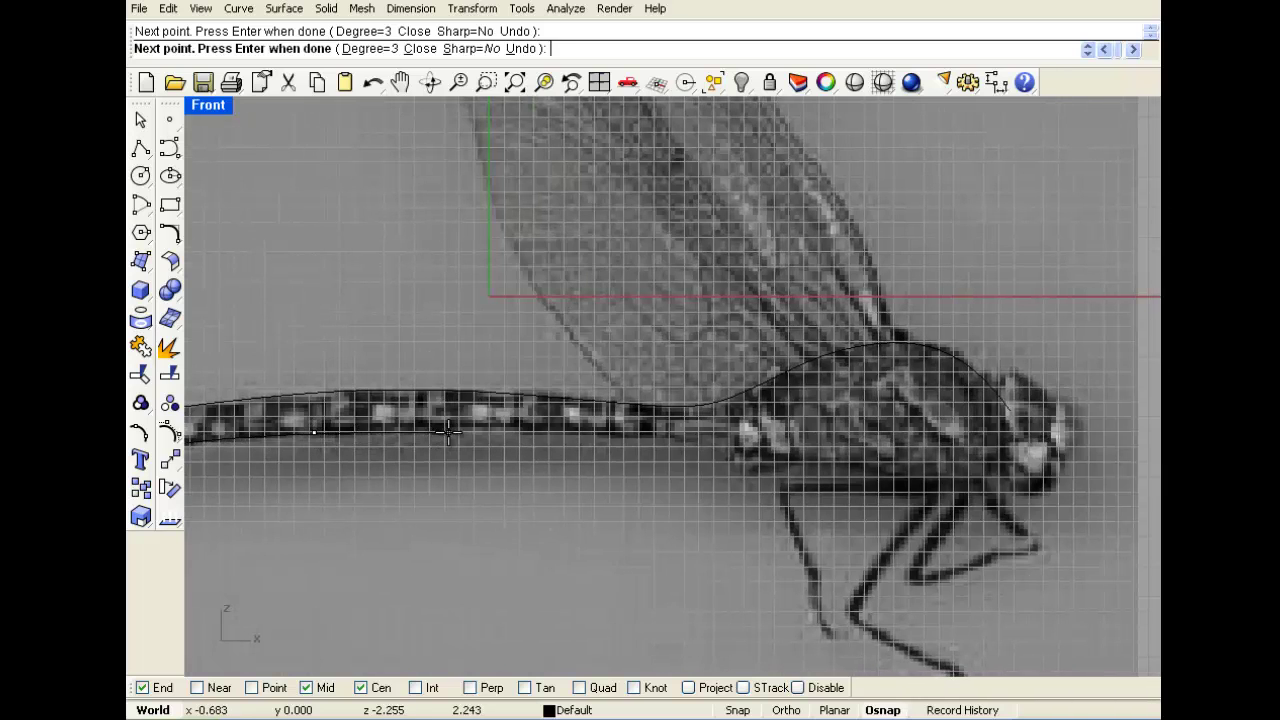
Continue the lower curve beneath the thorax and up to the back of the head, and finish it.
{"action": "right_click_drag", "start_coordinate": [740, 465], "coordinate": [547, 458]}
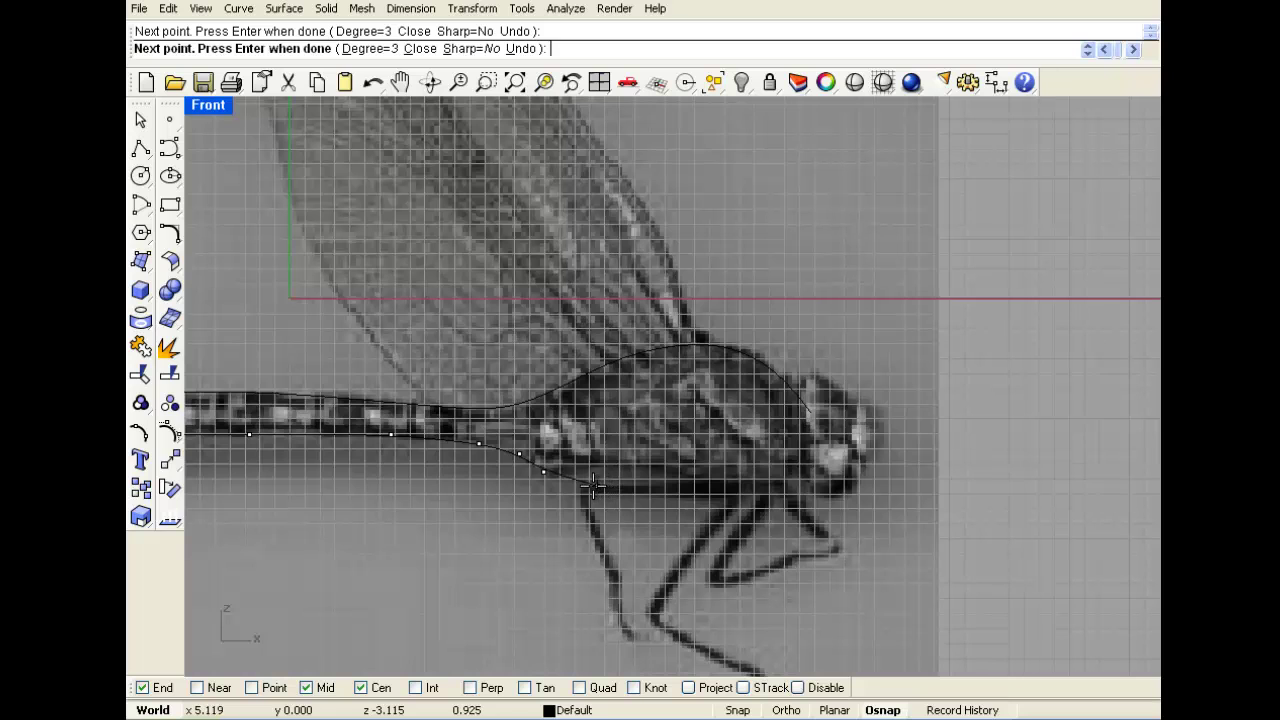
{"action": "left_click", "coordinate": [674, 473]}
{"action": "right_click_drag", "start_coordinate": [740, 491], "coordinate": [556, 491]}
{"action": "scroll", "coordinate": [710, 503], "scroll_direction": "up", "scroll_amount": 6}
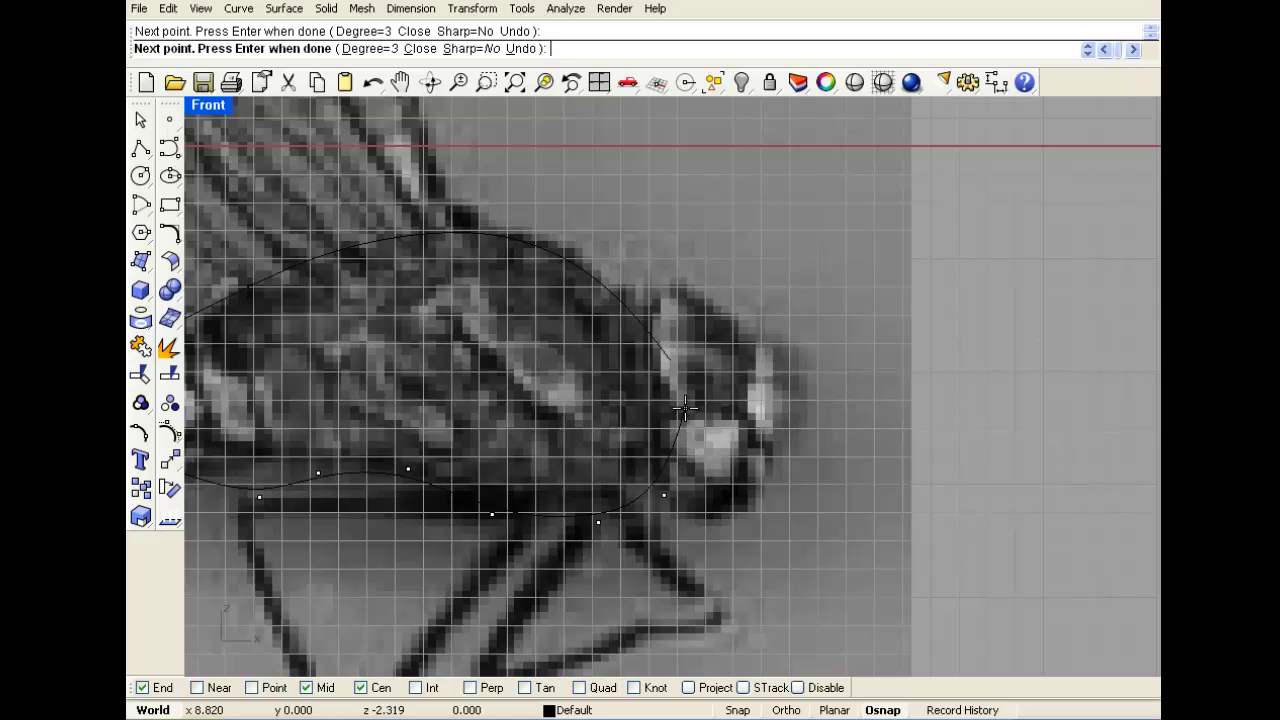
{"action": "key", "text": "Return"}
Select the upper body curve and restore the four-viewport layout with the whole body framed in the Top viewport.
{"action": "scroll", "coordinate": [675, 370], "scroll_direction": "down", "scroll_amount": 3}
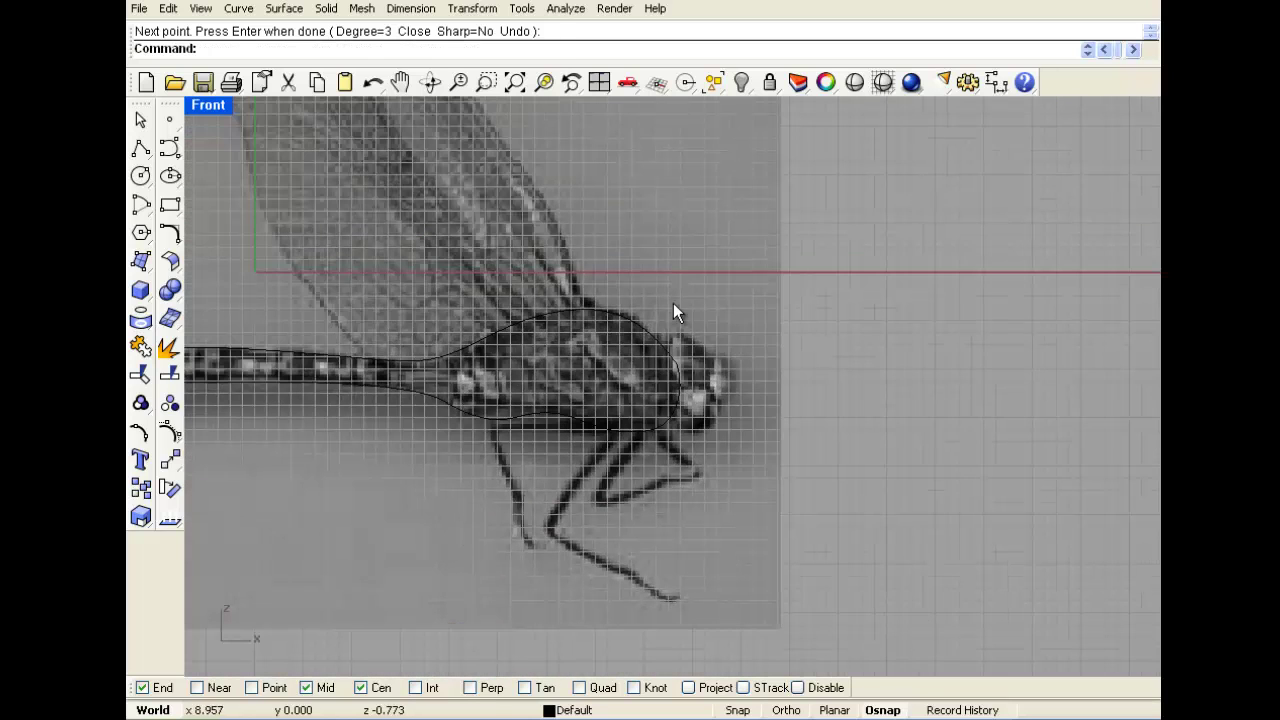
{"action": "right_click_drag", "start_coordinate": [689, 367], "coordinate": [794, 422]}
{"action": "left_click", "coordinate": [743, 380]}
{"action": "scroll", "coordinate": [748, 419], "scroll_direction": "down", "scroll_amount": 6}
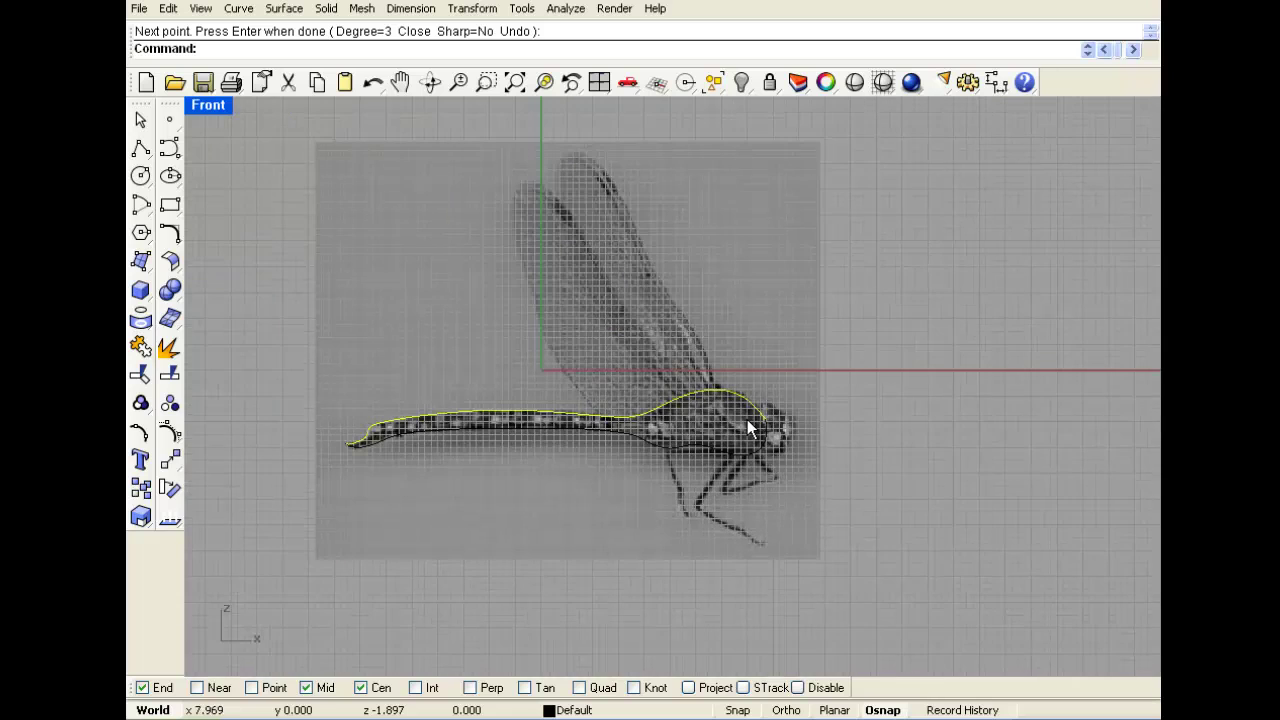
{"action": "scroll", "coordinate": [563, 416], "scroll_direction": "up", "scroll_amount": 2}
{"action": "key", "text": "ctrl+m"}
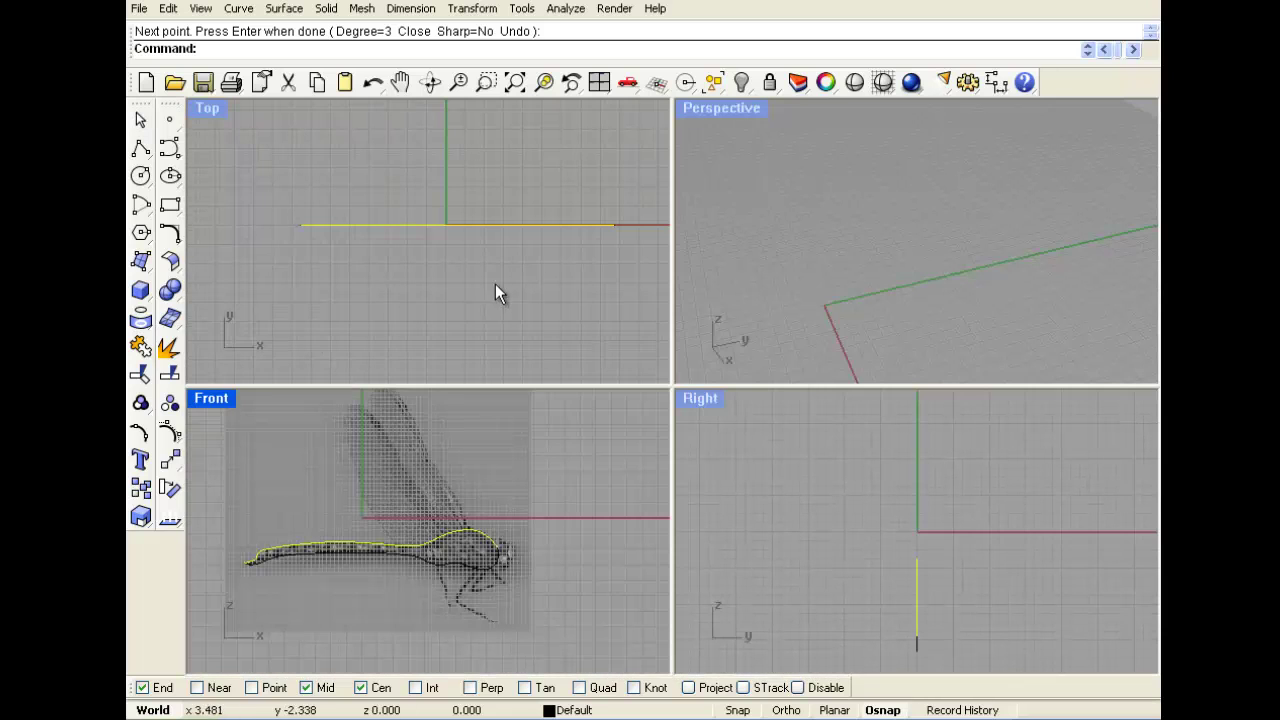
{"action": "scroll", "coordinate": [494, 286], "scroll_direction": "up", "scroll_amount": 4}
{"action": "scroll", "coordinate": [510, 299], "scroll_direction": "down", "scroll_amount": 4}
{"action": "right_click_drag", "start_coordinate": [565, 258], "coordinate": [517, 270]}
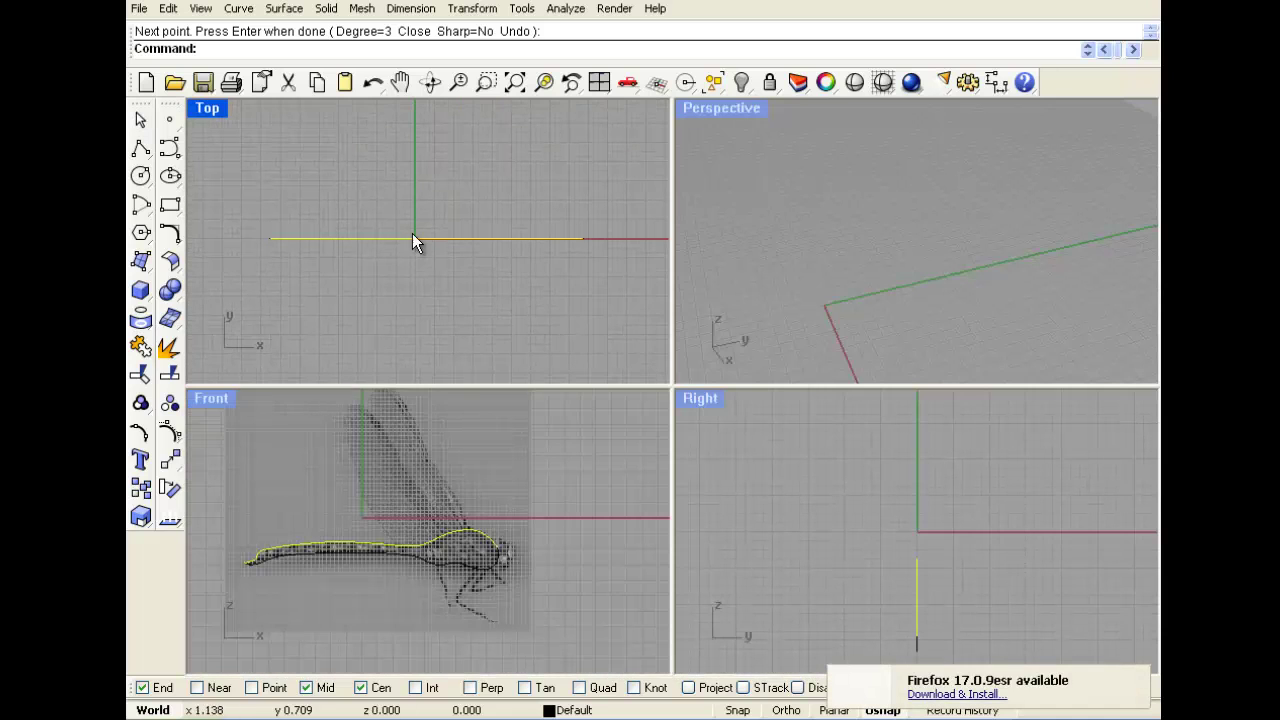
In the Top viewport, start a degree 3 control point curve from the head-end endpoint, bulging around one side of the thorax.
{"action": "left_click", "coordinate": [168, 150]}
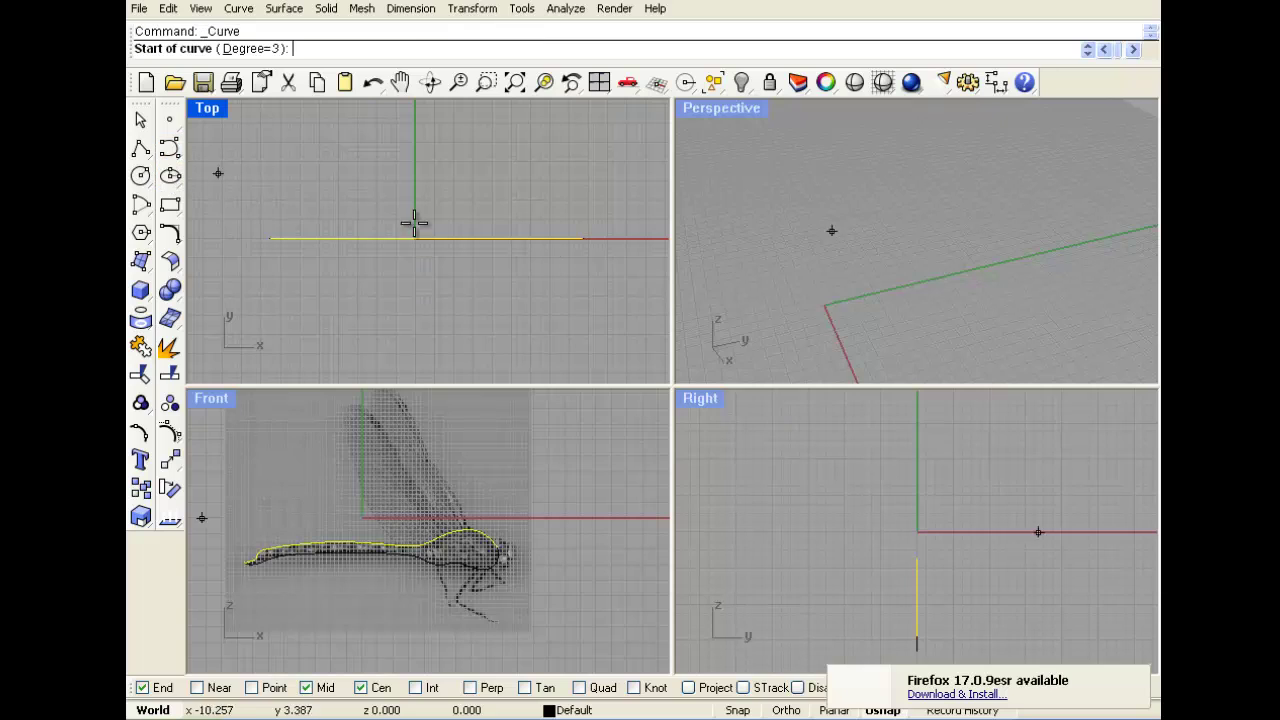
{"action": "left_click", "coordinate": [580, 234]}
{"action": "left_click", "coordinate": [575, 224]}
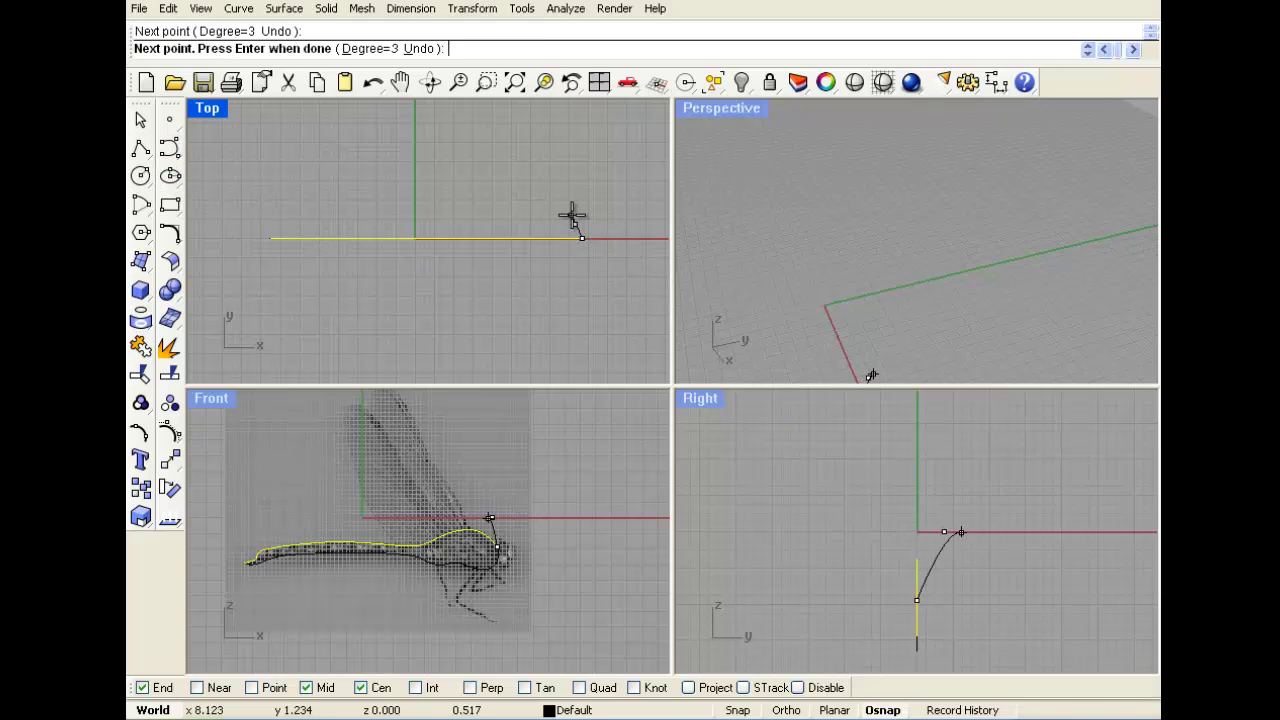
{"action": "left_click", "coordinate": [564, 209]}
{"action": "left_click", "coordinate": [533, 197]}
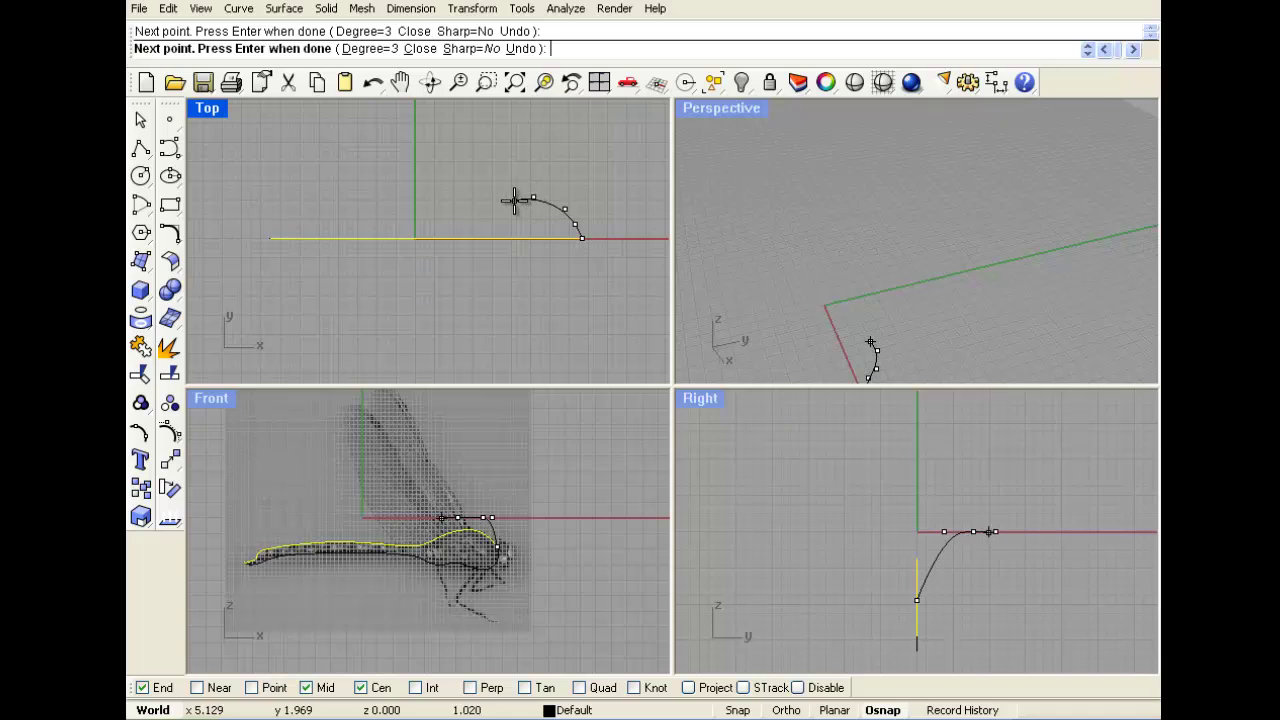
{"action": "left_click", "coordinate": [506, 202]}
{"action": "left_click", "coordinate": [481, 217]}
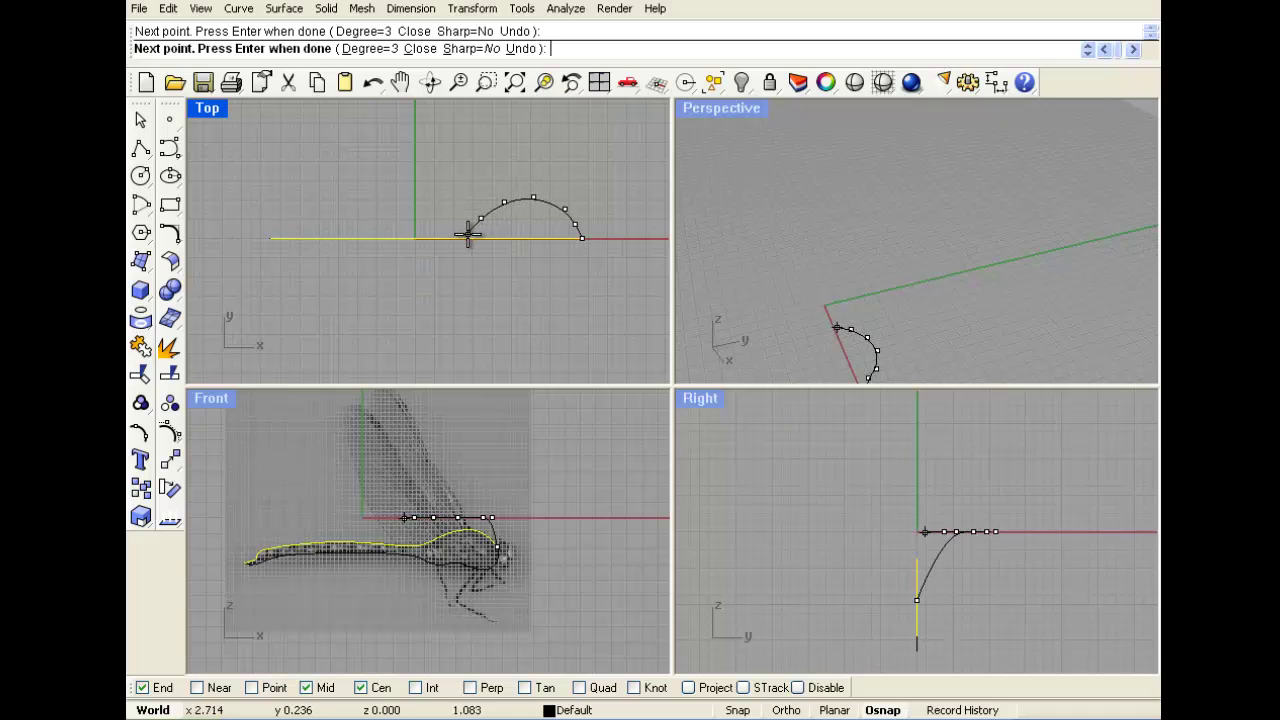
{"action": "left_click", "coordinate": [466, 234]}
Continue the side curve close alongside the abdomen, snap its last point to the tail-tip endpoint and finish it.
{"action": "scroll", "coordinate": [430, 230], "scroll_direction": "up", "scroll_amount": 4}
{"action": "right_click_drag", "start_coordinate": [437, 233], "coordinate": [480, 245]}
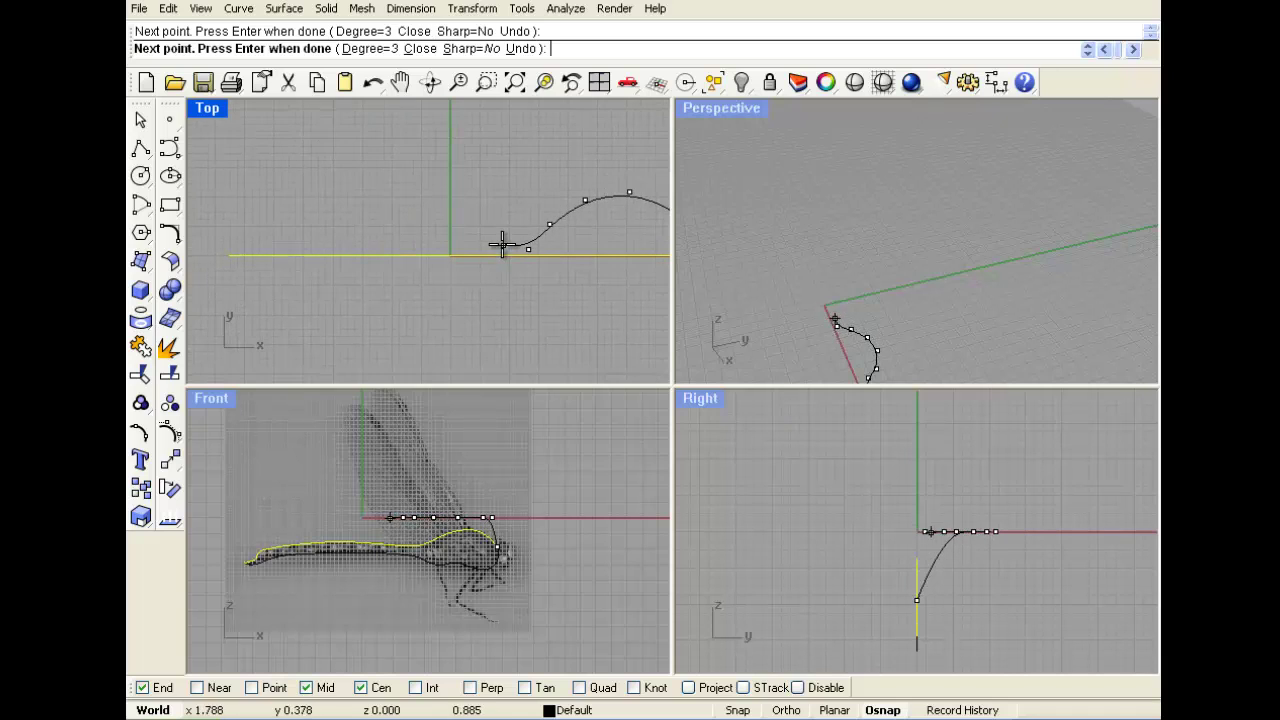
{"action": "left_click", "coordinate": [501, 243]}
{"action": "left_click", "coordinate": [446, 244]}
{"action": "scroll", "coordinate": [366, 251], "scroll_direction": "up", "scroll_amount": 2}
{"action": "right_click_drag", "start_coordinate": [366, 251], "coordinate": [524, 283]}
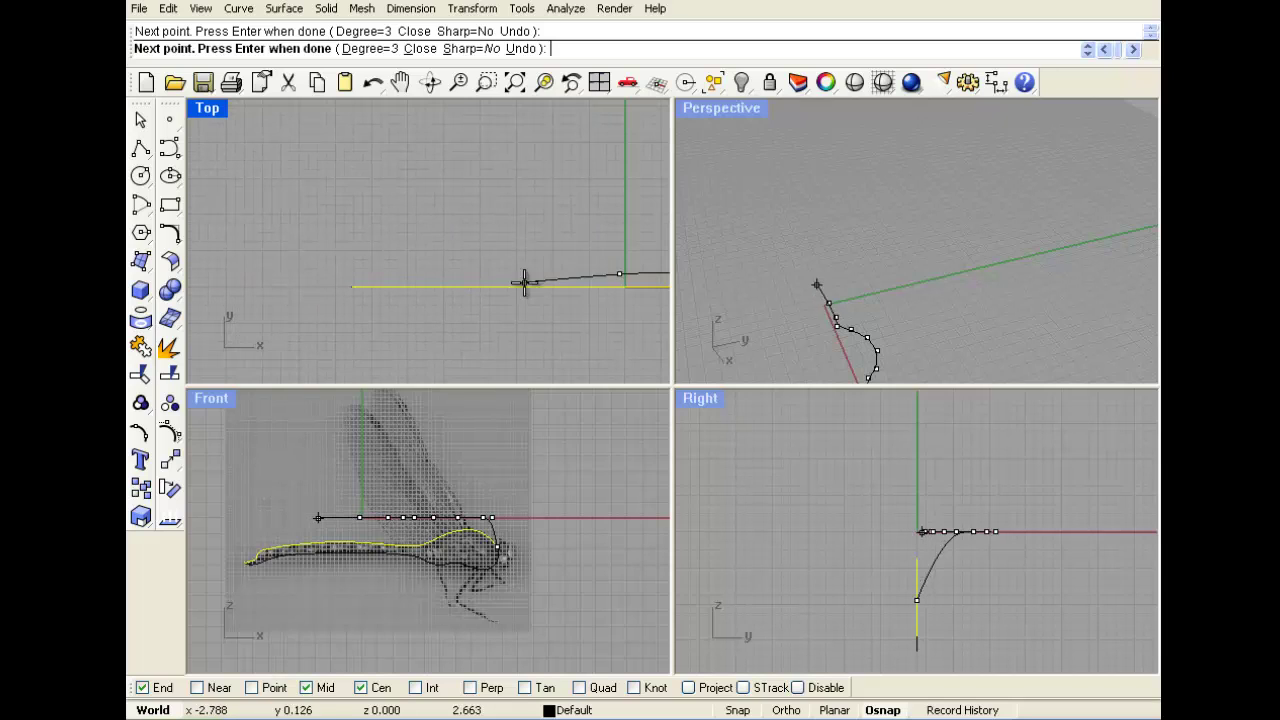
{"action": "left_click", "coordinate": [494, 271]}
{"action": "left_click", "coordinate": [446, 273]}
{"action": "left_click", "coordinate": [370, 278]}
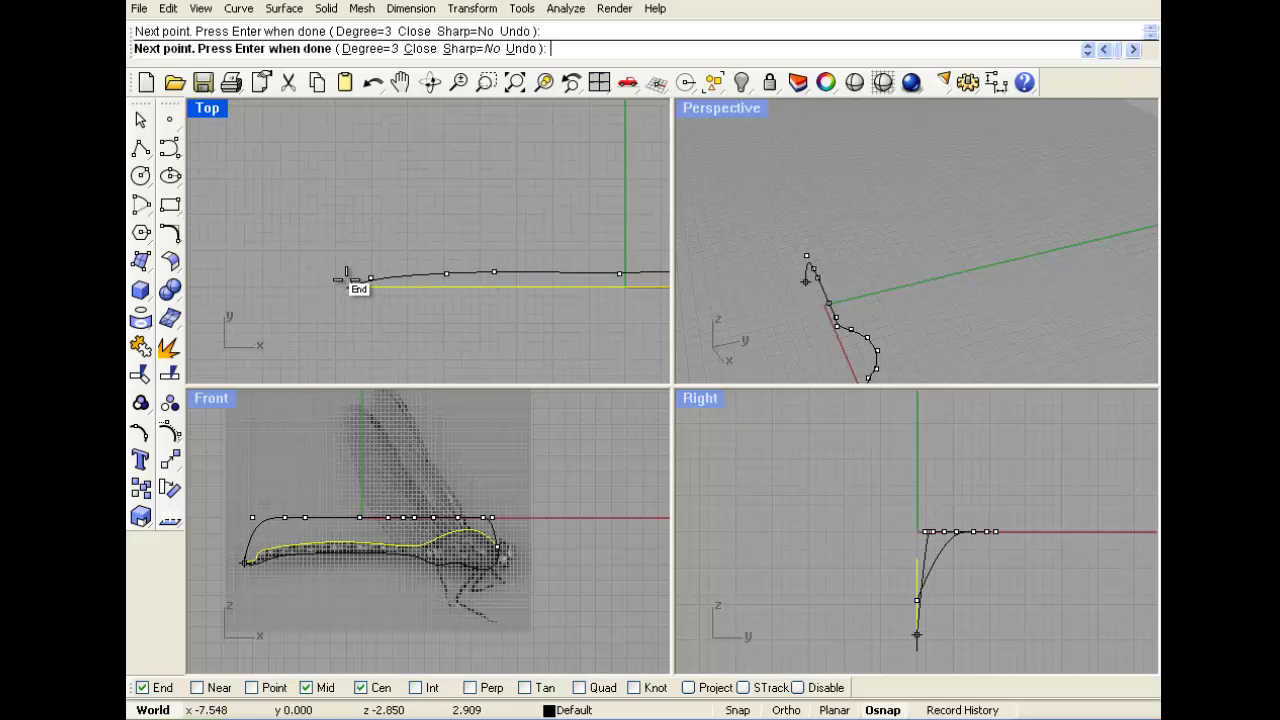
{"action": "left_click", "coordinate": [347, 280]}
{"action": "key", "text": "Return"}
Turn on the side curve's control points and move all except the two end points down to the body's mid-height in the Front viewport.
{"action": "left_click", "coordinate": [258, 522]}
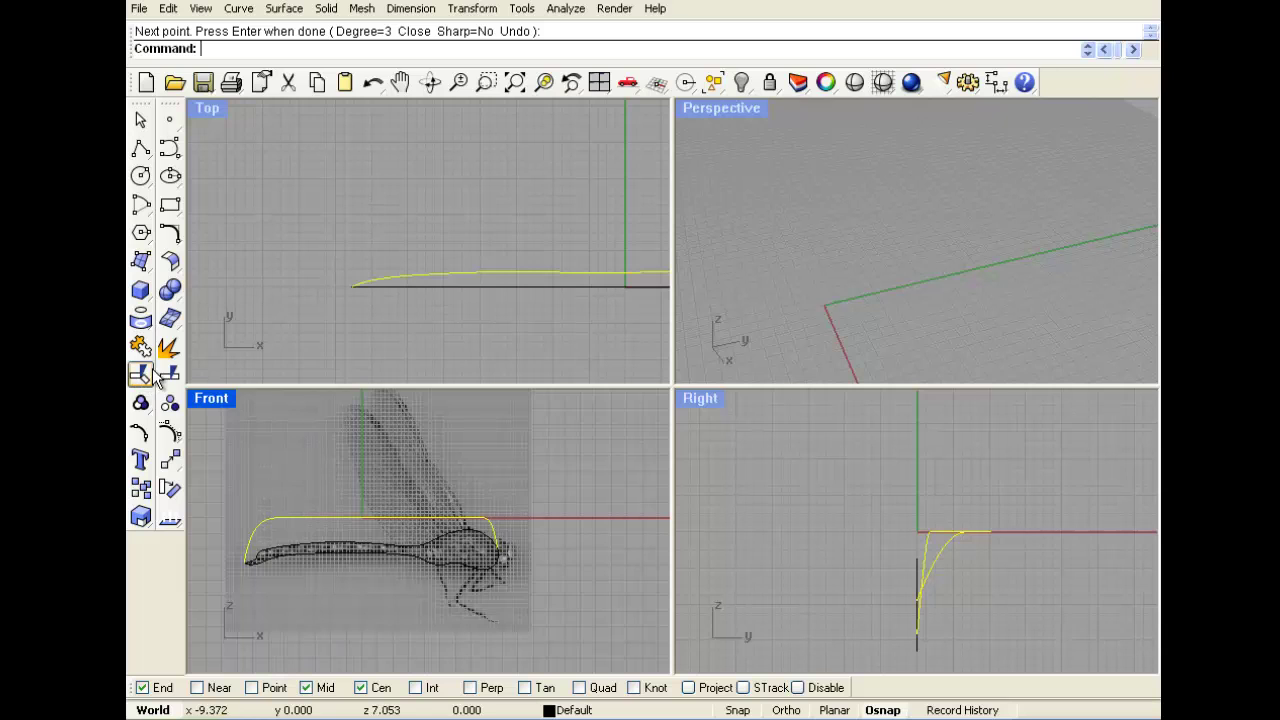
{"action": "left_click", "coordinate": [168, 432]}
{"action": "scroll", "coordinate": [320, 276], "scroll_direction": "down", "scroll_amount": 4}
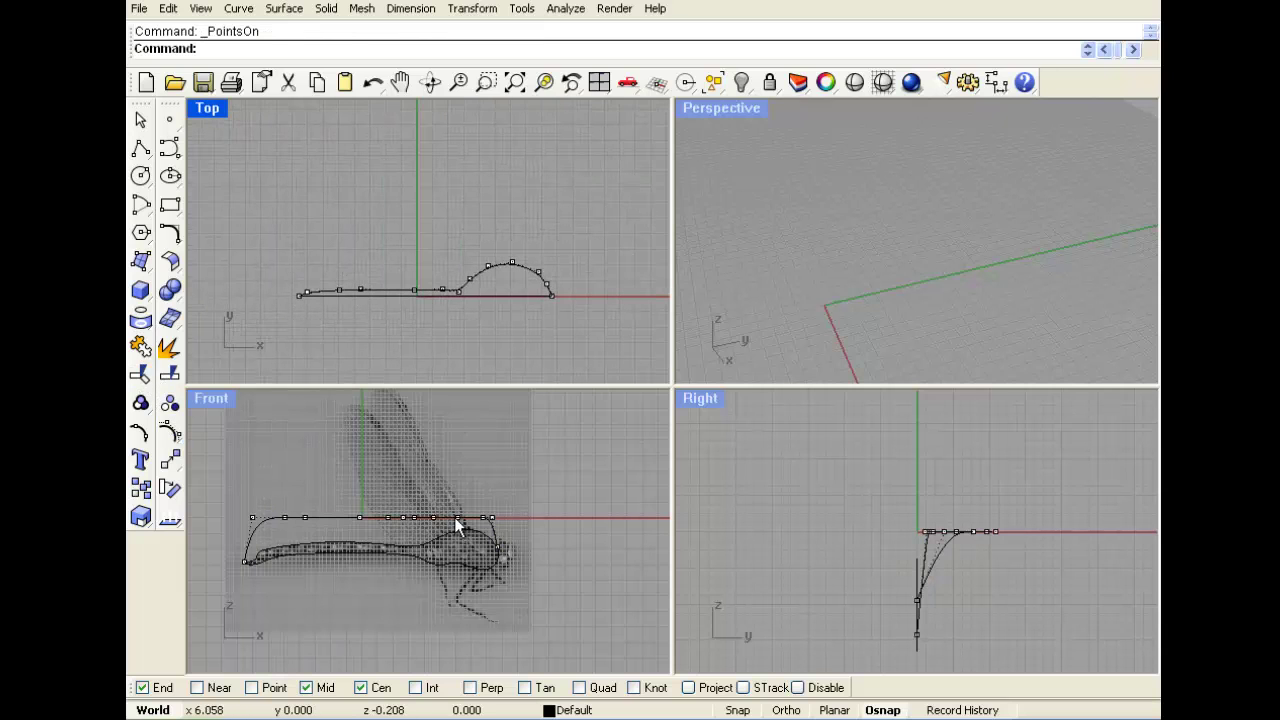
{"action": "left_click_drag", "start_coordinate": [223, 474], "coordinate": [559, 519]}
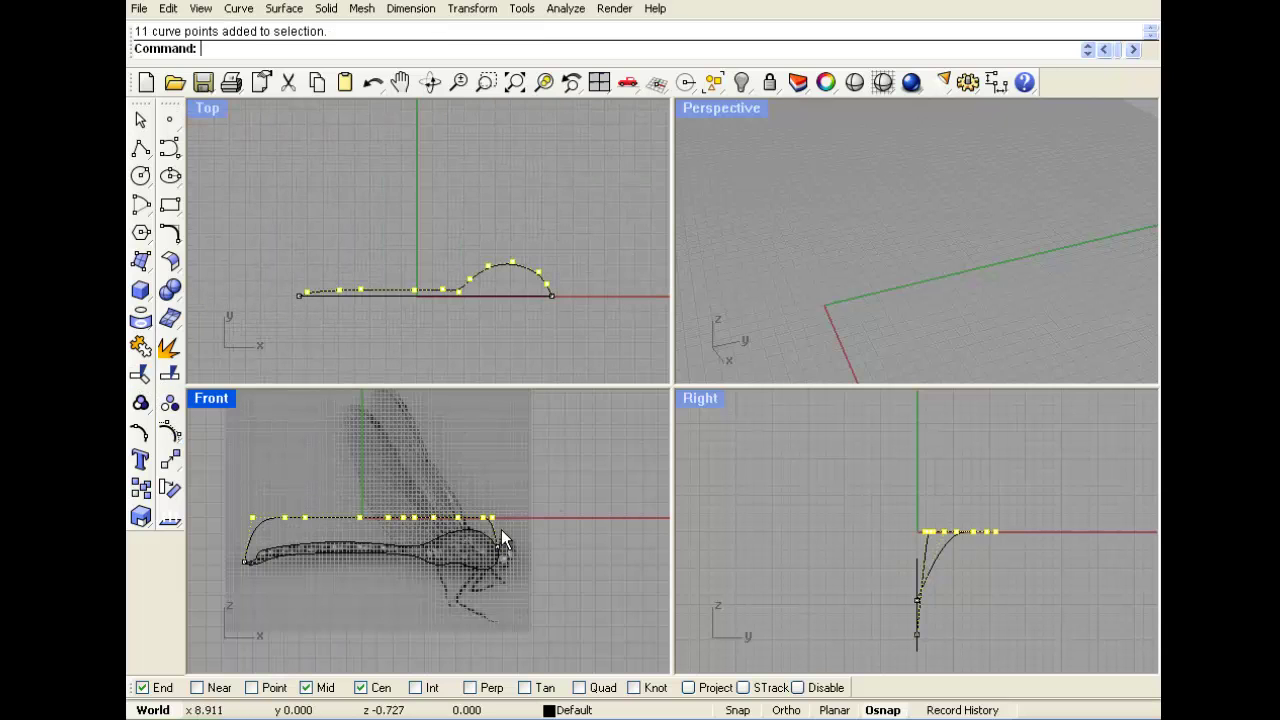
{"action": "scroll", "coordinate": [490, 515], "scroll_direction": "up", "scroll_amount": 3}
{"action": "left_click_drag", "start_coordinate": [460, 508], "coordinate": [460, 584]}
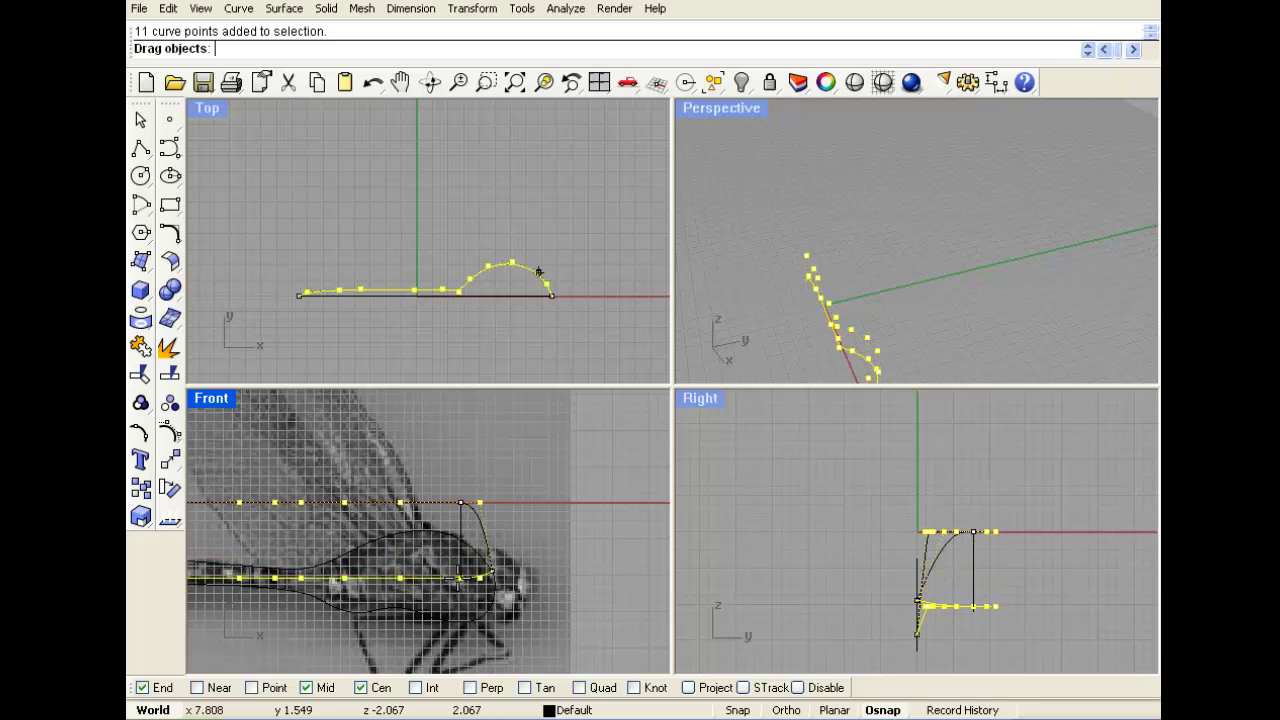
Reshape the side curve in the Top viewport by moving its thorax control points into a flatter, more gradual bulge.
{"action": "scroll", "coordinate": [509, 321], "scroll_direction": "up", "scroll_amount": 1}
{"action": "scroll", "coordinate": [509, 321], "scroll_direction": "up", "scroll_amount": 2}
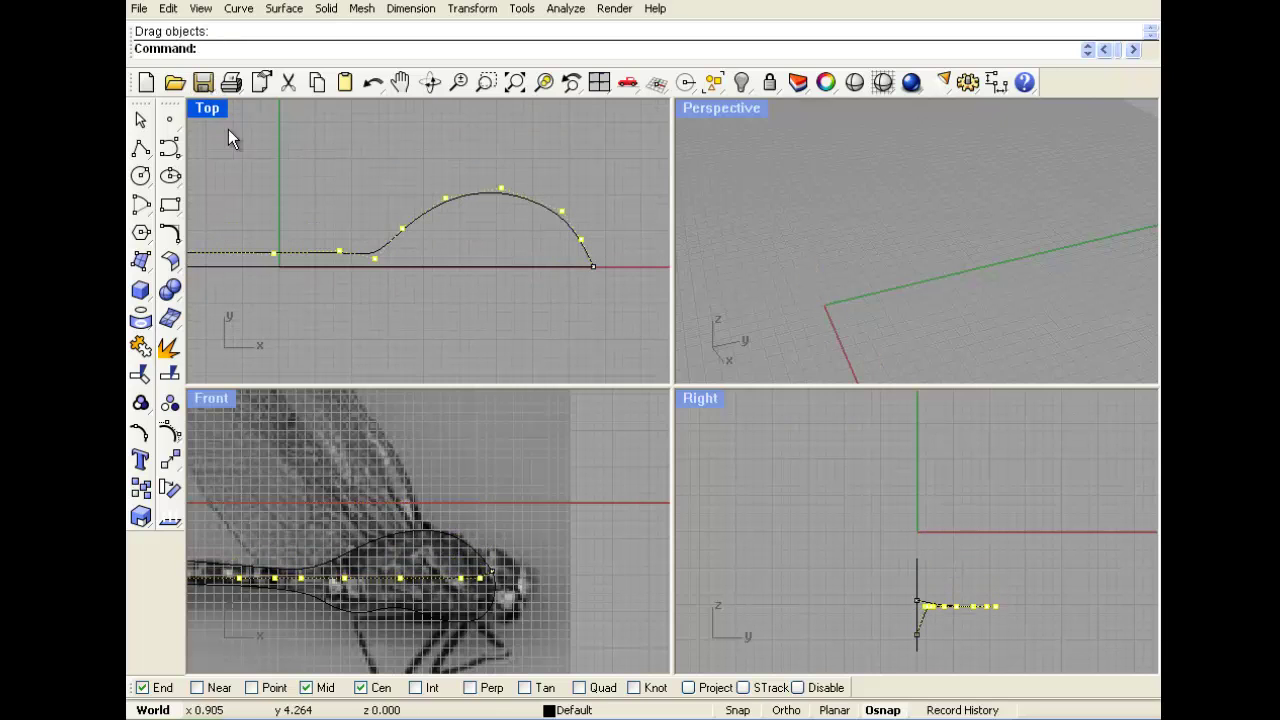
{"action": "double_click", "coordinate": [208, 108]}
{"action": "right_click_drag", "start_coordinate": [537, 251], "coordinate": [548, 268]}
{"action": "double_click", "coordinate": [200, 108]}
{"action": "left_click", "coordinate": [386, 542]}
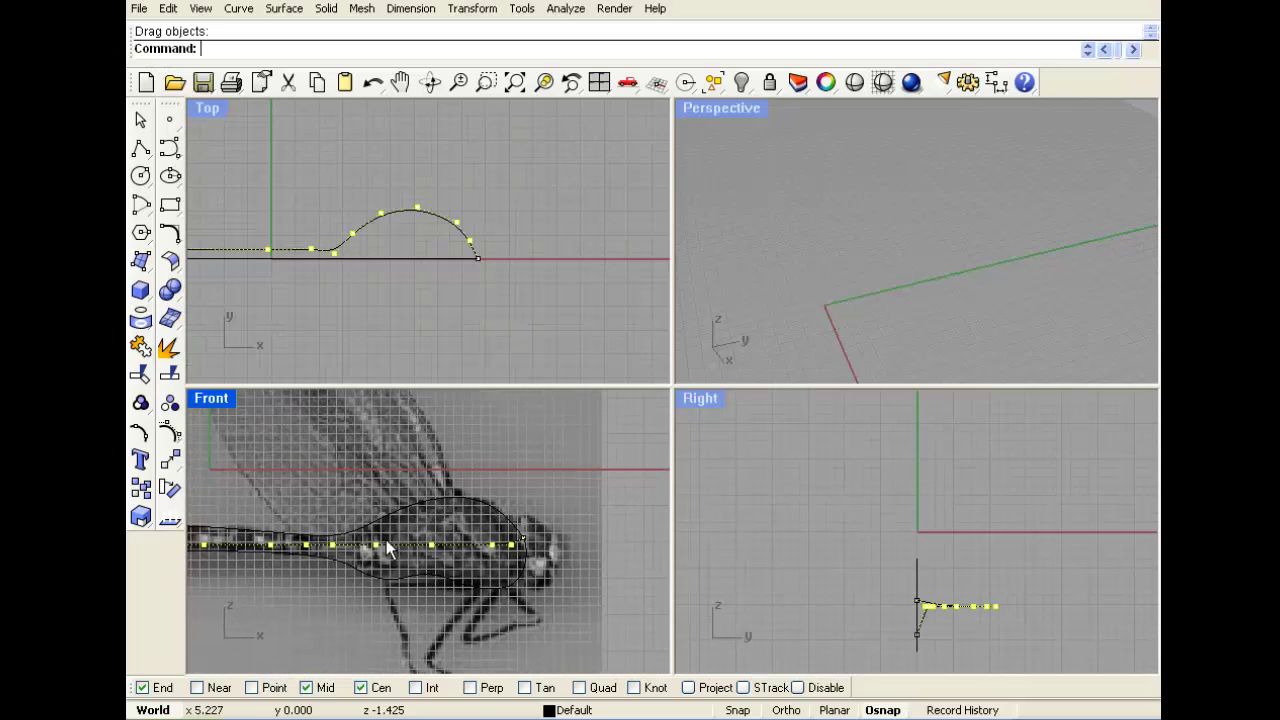
{"action": "left_click", "coordinate": [333, 543]}
{"action": "scroll", "coordinate": [348, 245], "scroll_direction": "up", "scroll_amount": 3}
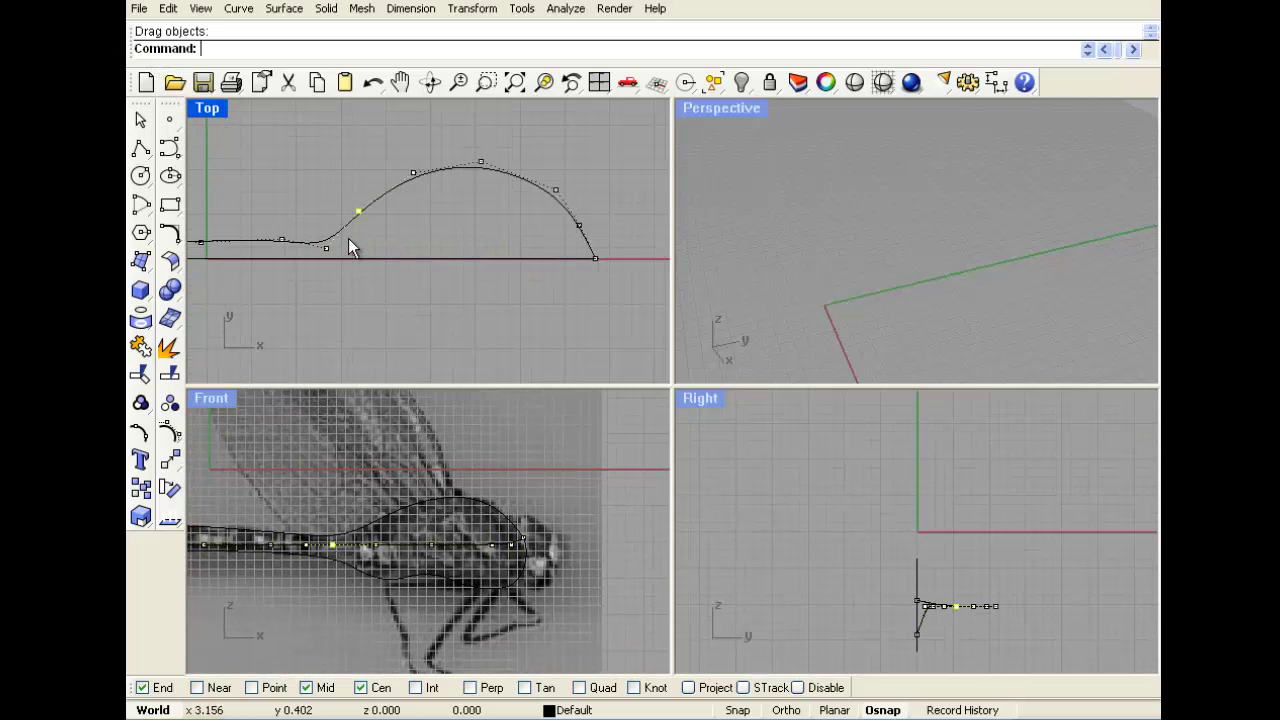
{"action": "left_click_drag", "start_coordinate": [359, 211], "coordinate": [360, 231]}
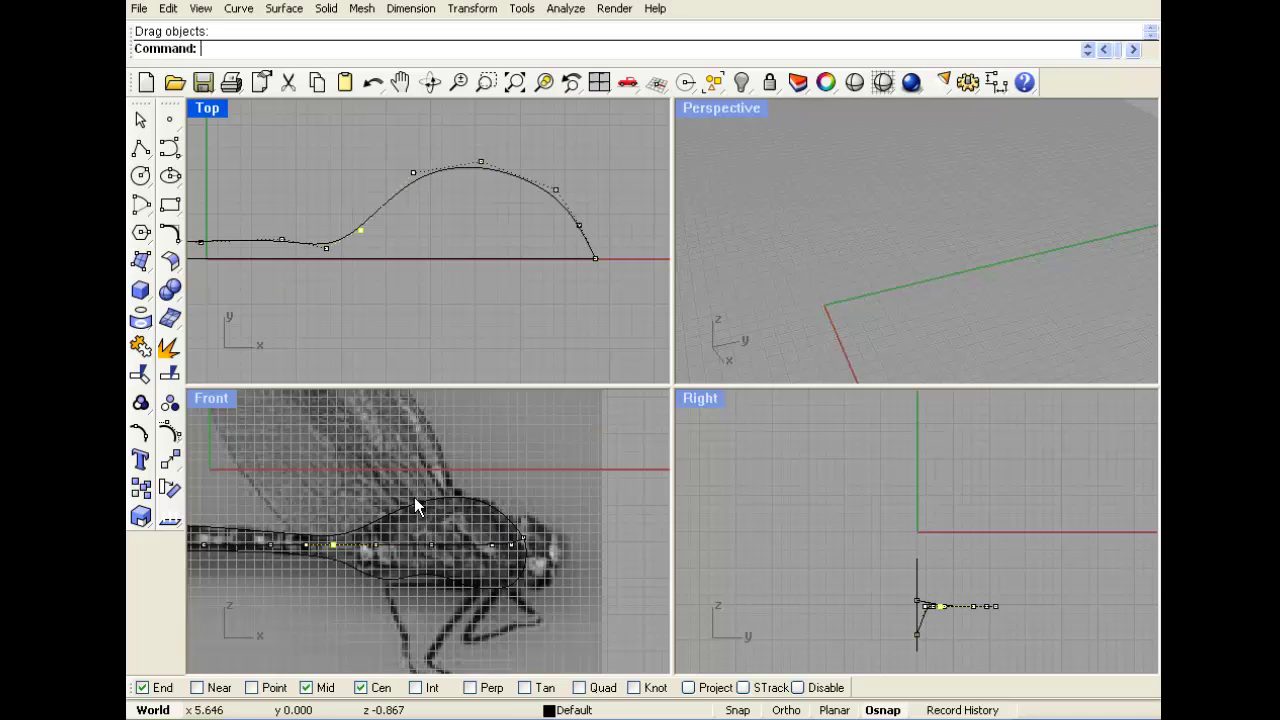
{"action": "left_click_drag", "start_coordinate": [501, 186], "coordinate": [468, 191]}
{"action": "left_click_drag", "start_coordinate": [556, 189], "coordinate": [528, 186]}
Show the body curves in the Perspective viewport and turn off the side curve's control points.
{"action": "right_click_drag", "start_coordinate": [826, 254], "coordinate": [775, 240]}
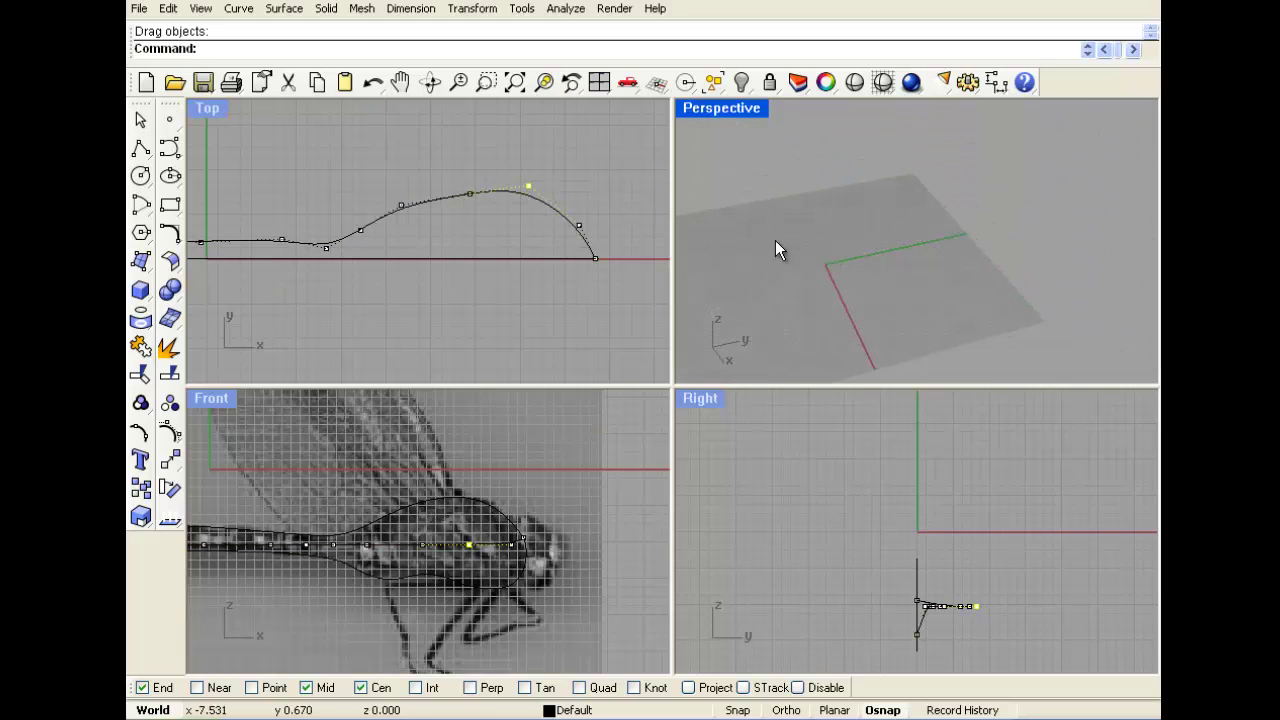
{"action": "left_click", "coordinate": [721, 107]}
{"action": "left_click", "coordinate": [733, 176]}
{"action": "mouse_move", "coordinate": [826, 282]}
{"action": "right_mouse_down"}
{"action": "mouse_move", "coordinate": [833, 274]}
{"action": "mouse_move", "coordinate": [764, 207]}
{"action": "mouse_move", "coordinate": [690, 240]}
{"action": "right_mouse_up"}
{"action": "right_click", "coordinate": [171, 408]}
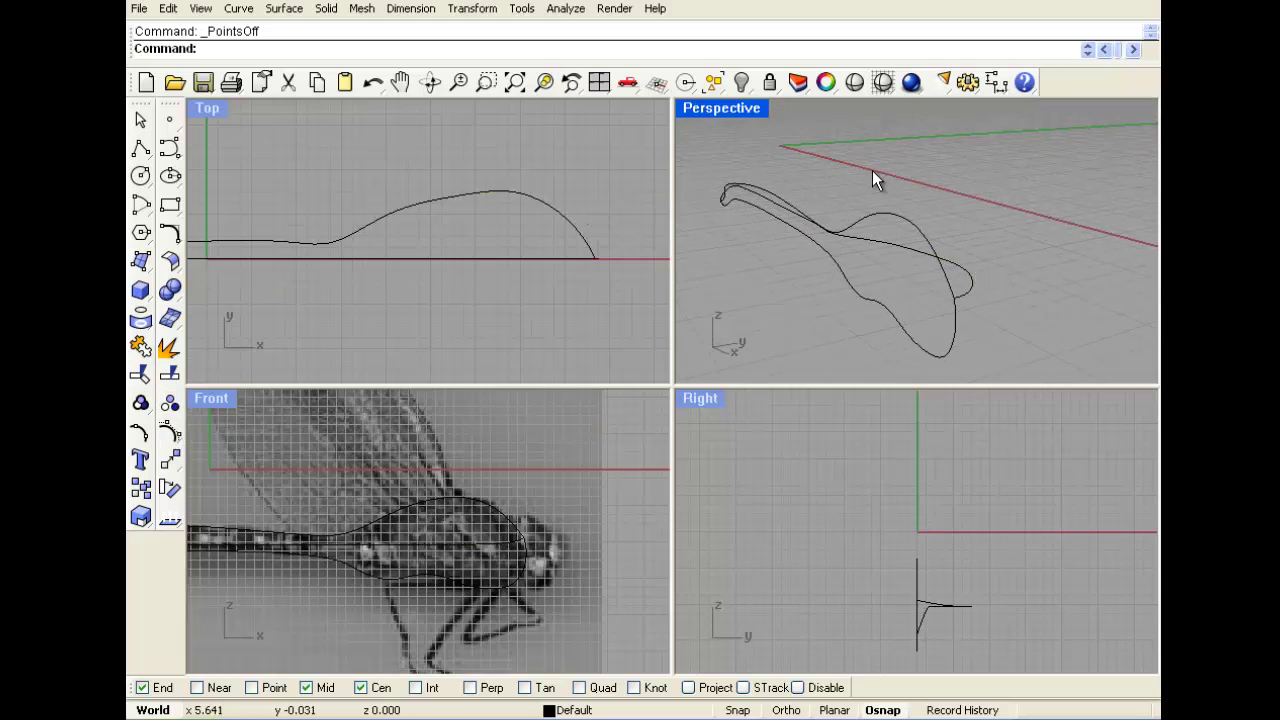
Mirror a copy of the side curve across the body's centerline in the Top viewport, starting the mirror plane at the head-end endpoint.
{"action": "right_click_drag", "start_coordinate": [873, 178], "coordinate": [900, 240]}
{"action": "left_click", "coordinate": [906, 257]}
{"action": "scroll", "coordinate": [446, 249], "scroll_direction": "down", "scroll_amount": 2}
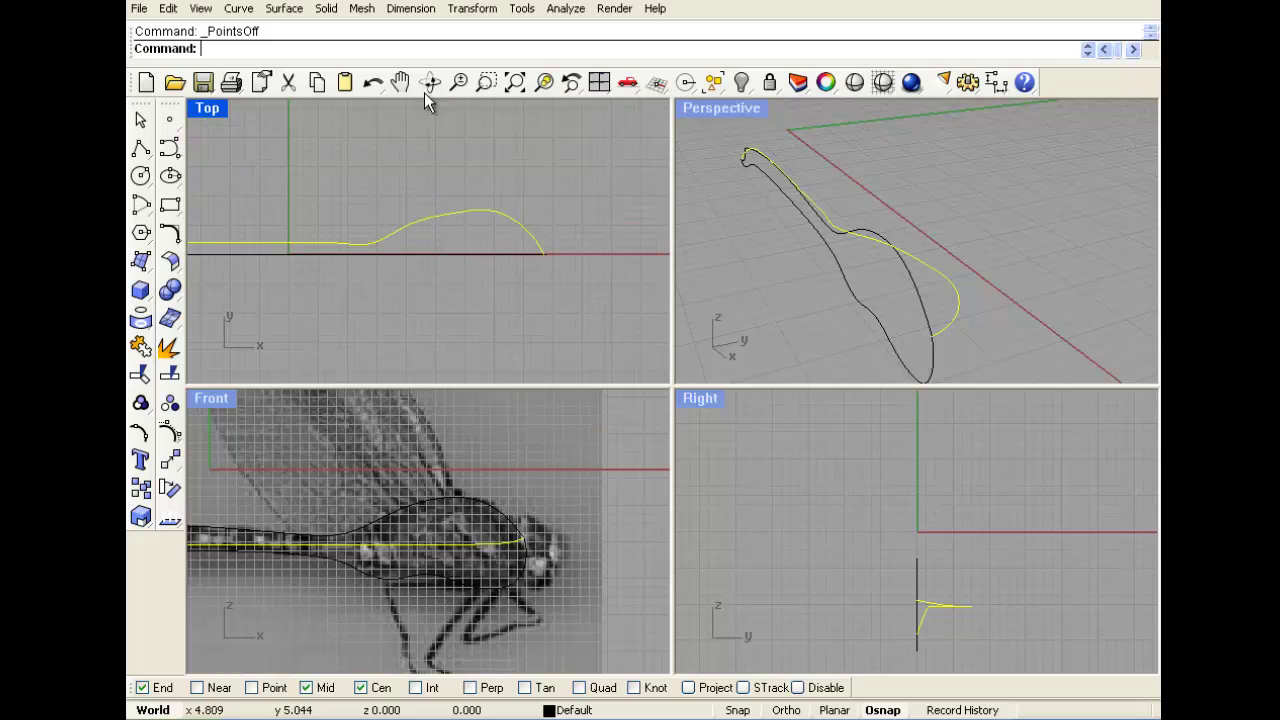
{"action": "left_click", "coordinate": [472, 8]}
{"action": "left_click", "coordinate": [477, 133]}
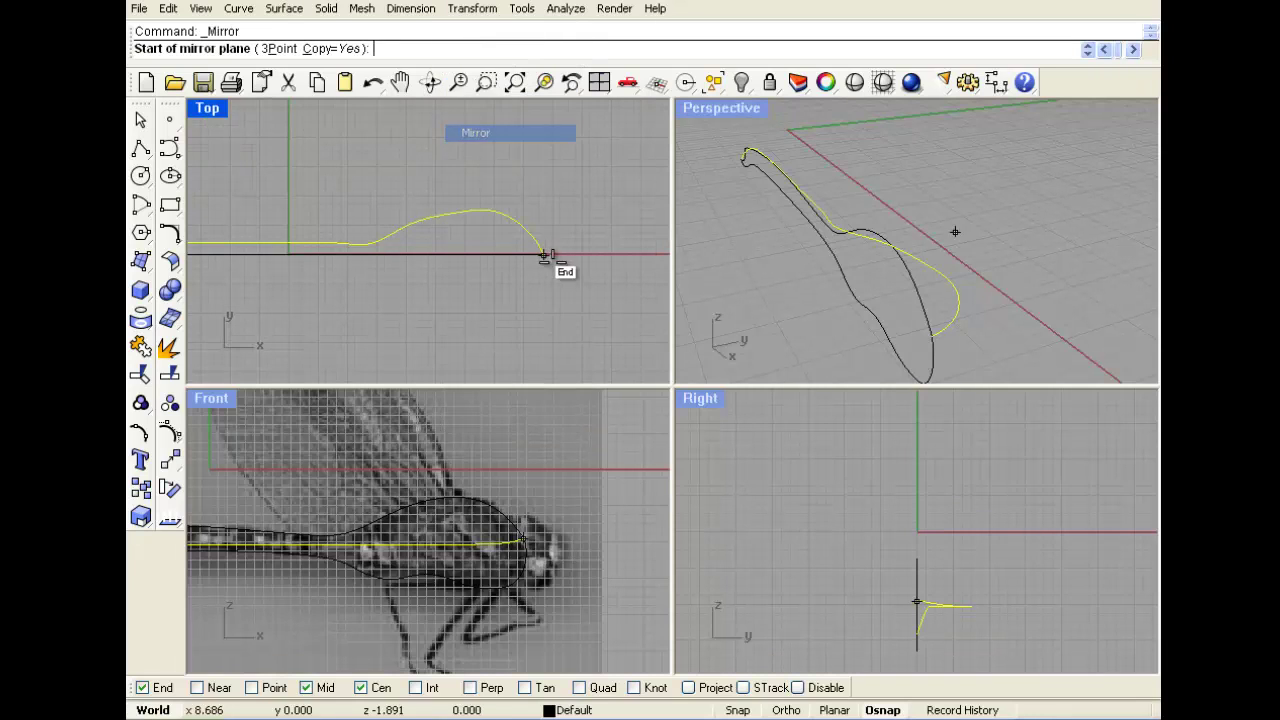
{"action": "left_click", "coordinate": [545, 257]}
{"action": "left_click", "coordinate": [623, 250]}
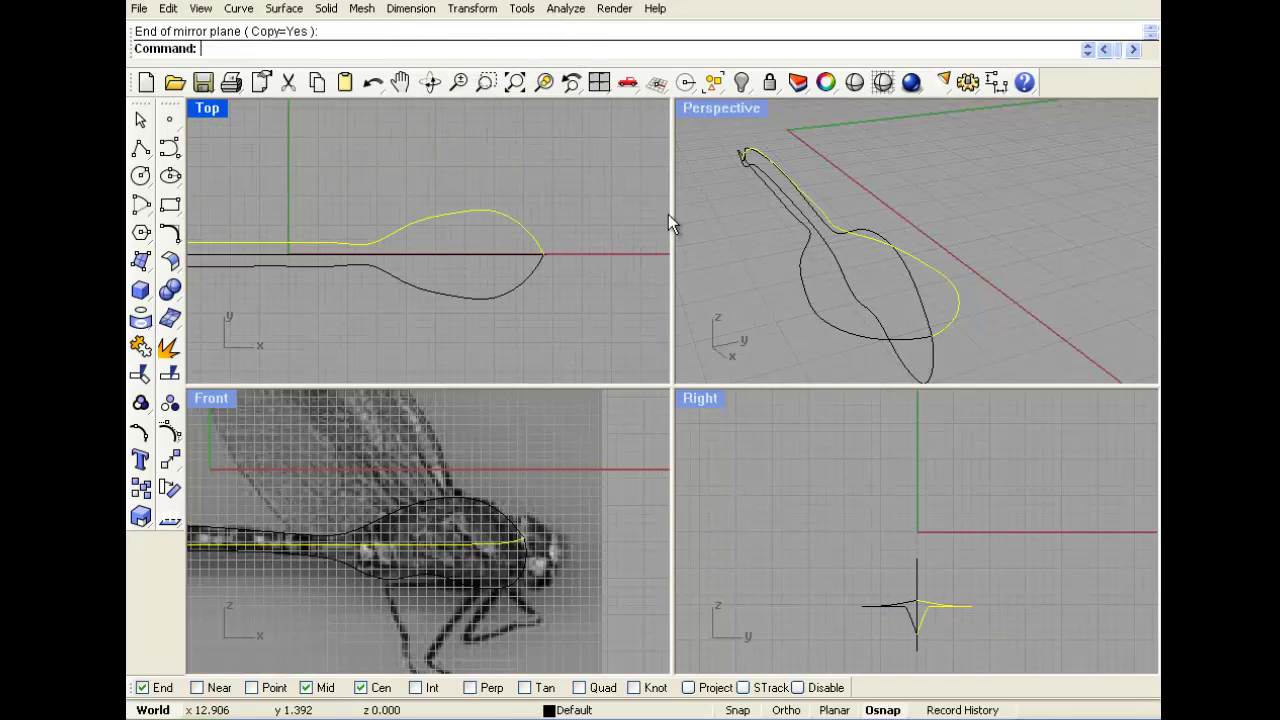
{"action": "right_click", "coordinate": [978, 178]}
{"action": "scroll", "coordinate": [978, 180], "scroll_direction": "down", "scroll_amount": 3}
{"action": "key", "text": "Escape"}
{"action": "right_click_drag", "start_coordinate": [857, 240], "coordinate": [1025, 166]}
{"action": "key", "text": "Escape"}
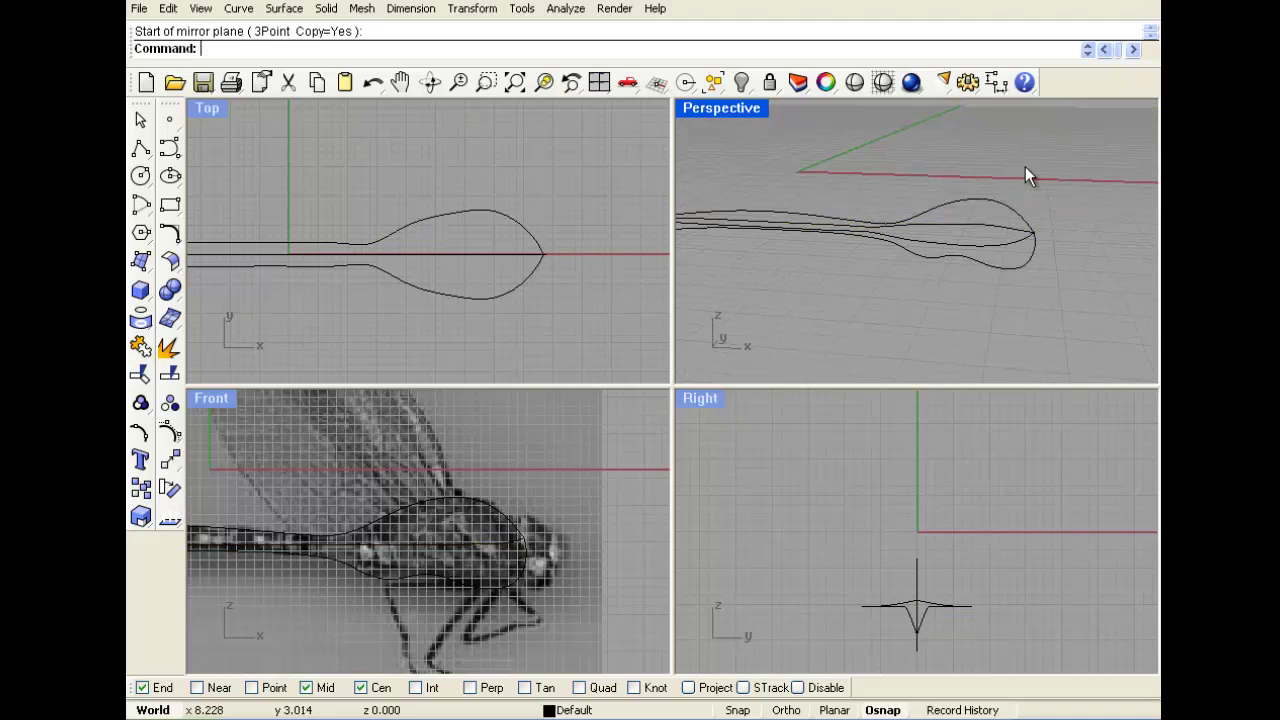
Start Cross-Section Profiles and select the four body curves in order around the body: upper profile, side curve, lower profile, opposite side curve.
{"action": "right_click_drag", "start_coordinate": [908, 231], "coordinate": [800, 226]}
{"action": "right_click_drag", "start_coordinate": [739, 112], "coordinate": [830, 262]}
{"action": "left_click", "coordinate": [245, 9]}
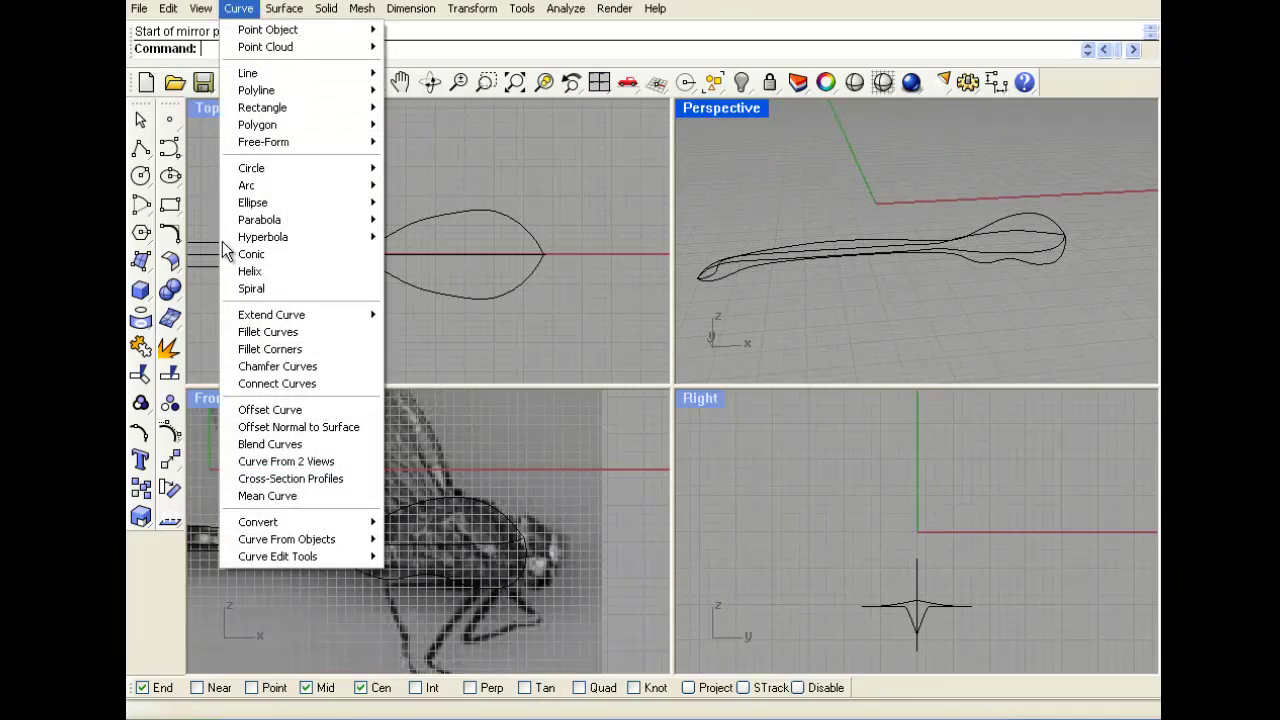
{"action": "left_click", "coordinate": [348, 478]}
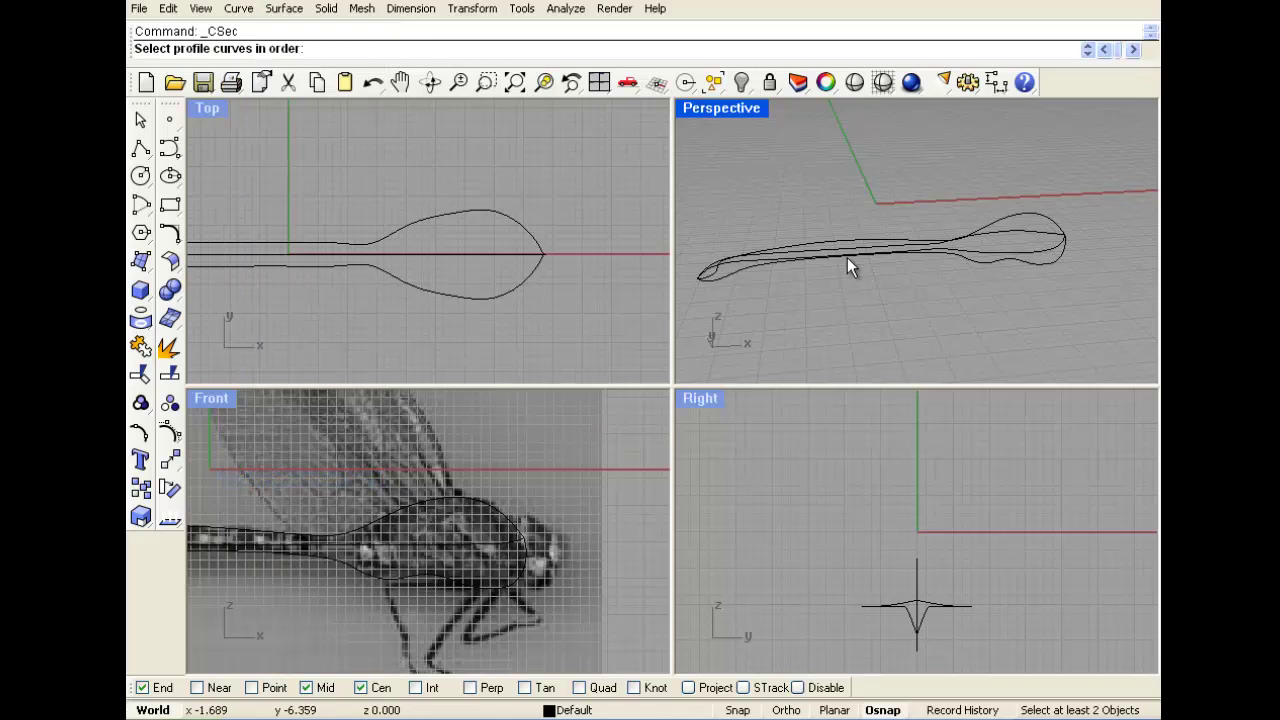
{"action": "right_click_drag", "start_coordinate": [1096, 243], "coordinate": [951, 224]}
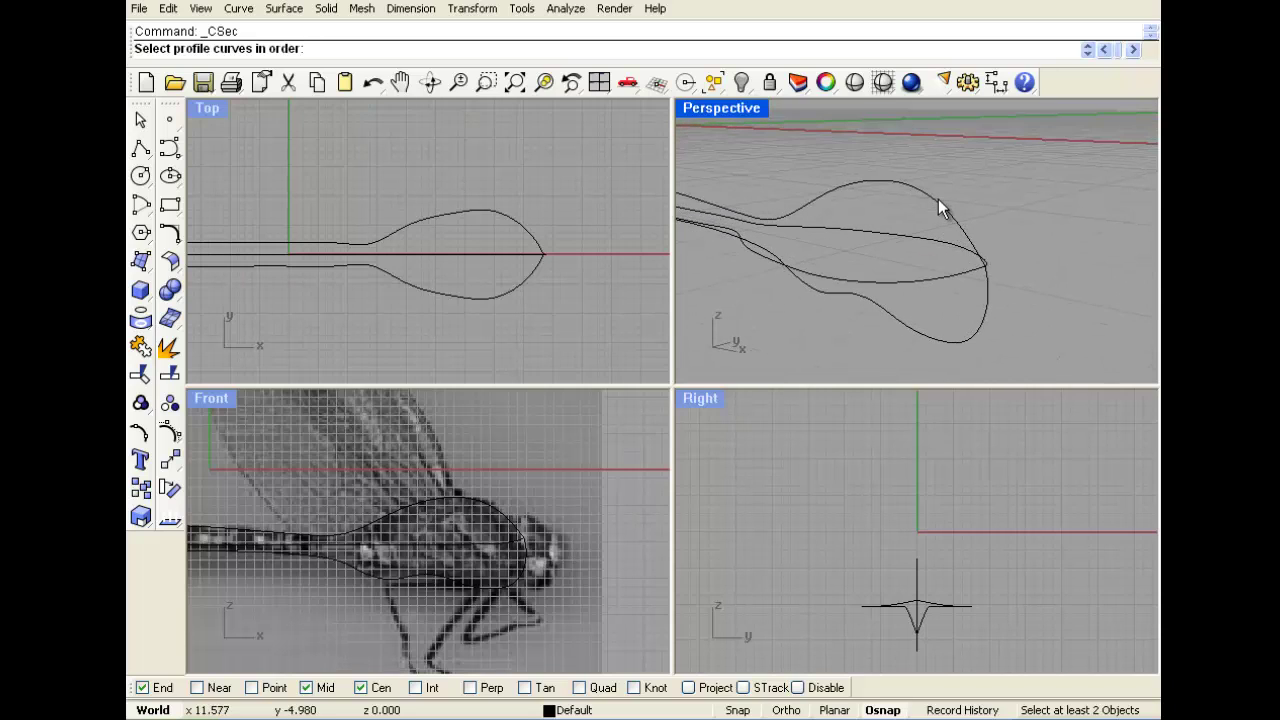
{"action": "left_click", "coordinate": [938, 208]}
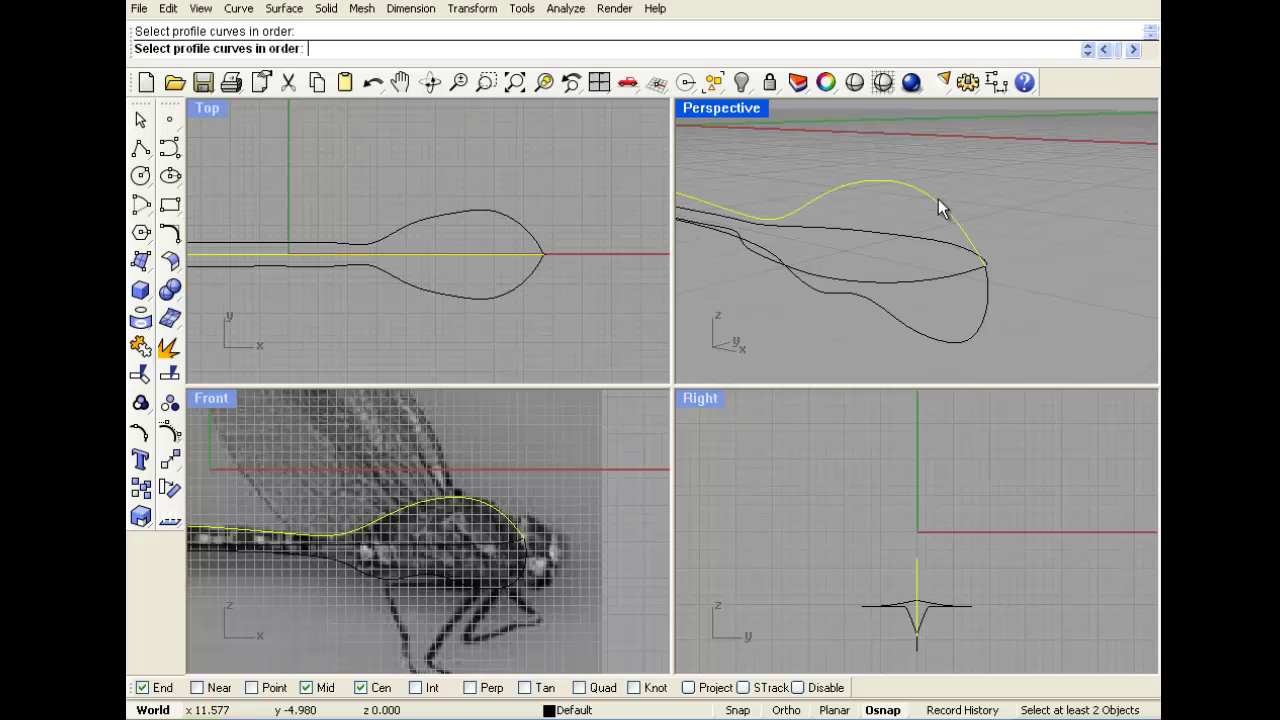
{"action": "left_click", "coordinate": [925, 281]}
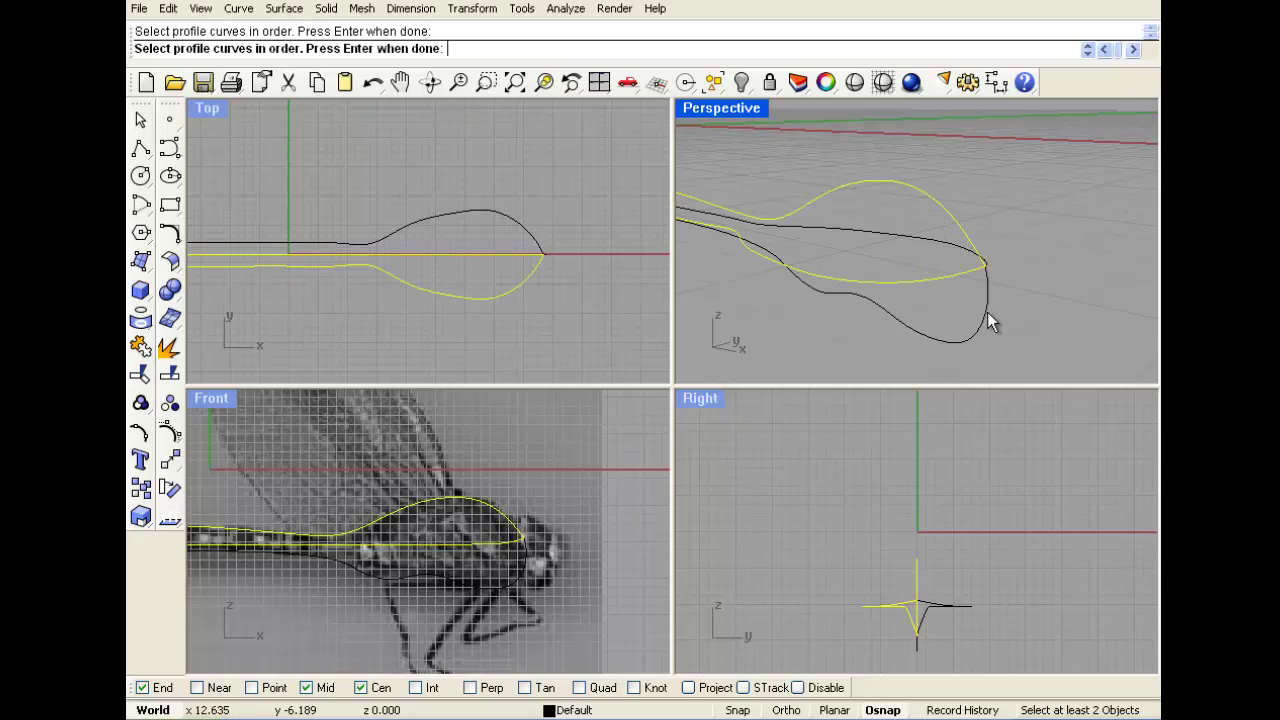
{"action": "left_click", "coordinate": [988, 318]}
{"action": "left_click", "coordinate": [941, 243]}
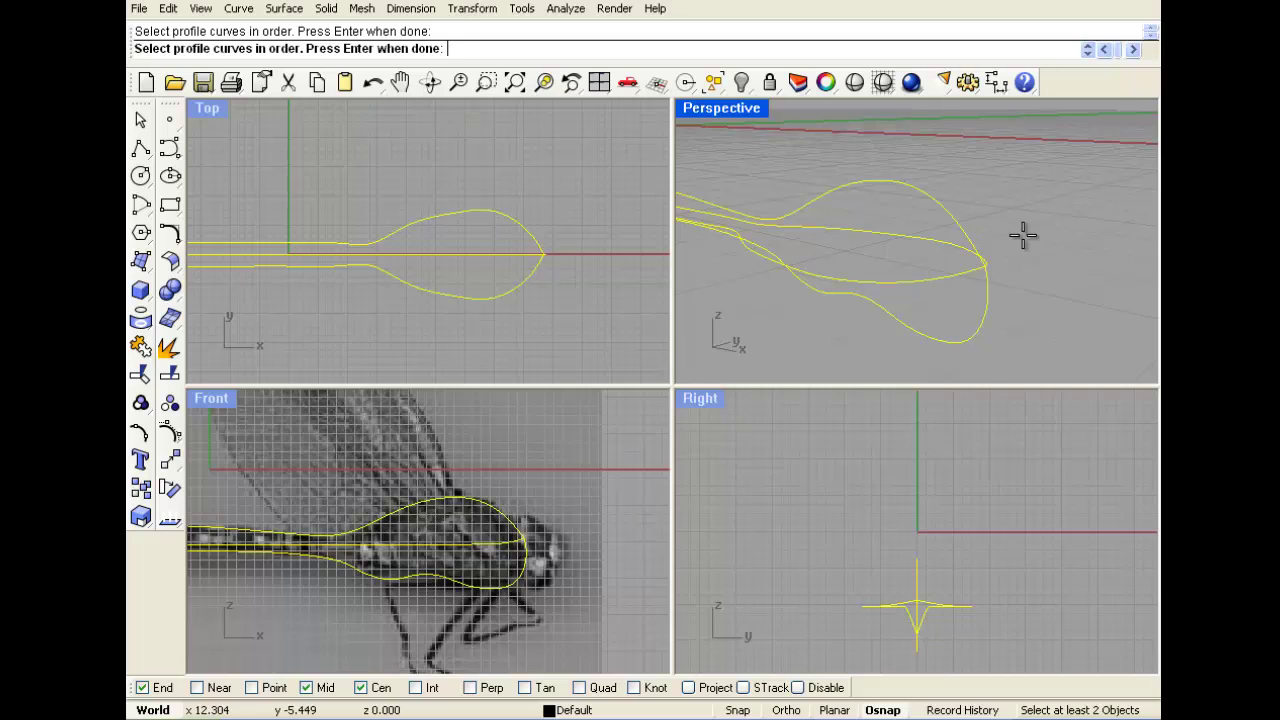
{"action": "key", "text": "Return"}
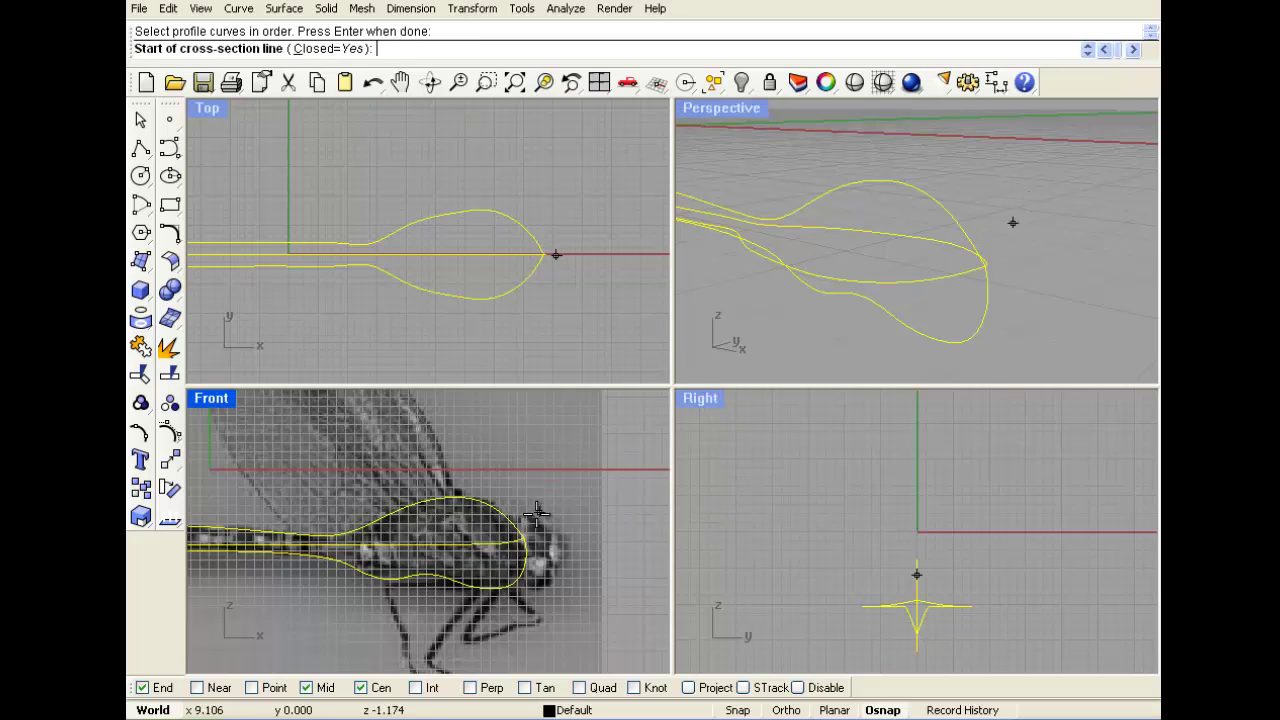
Draw five closed cross-sections through the head end of the thorax in the Front viewport, working back from the tip.
{"action": "left_click", "coordinate": [508, 497]}
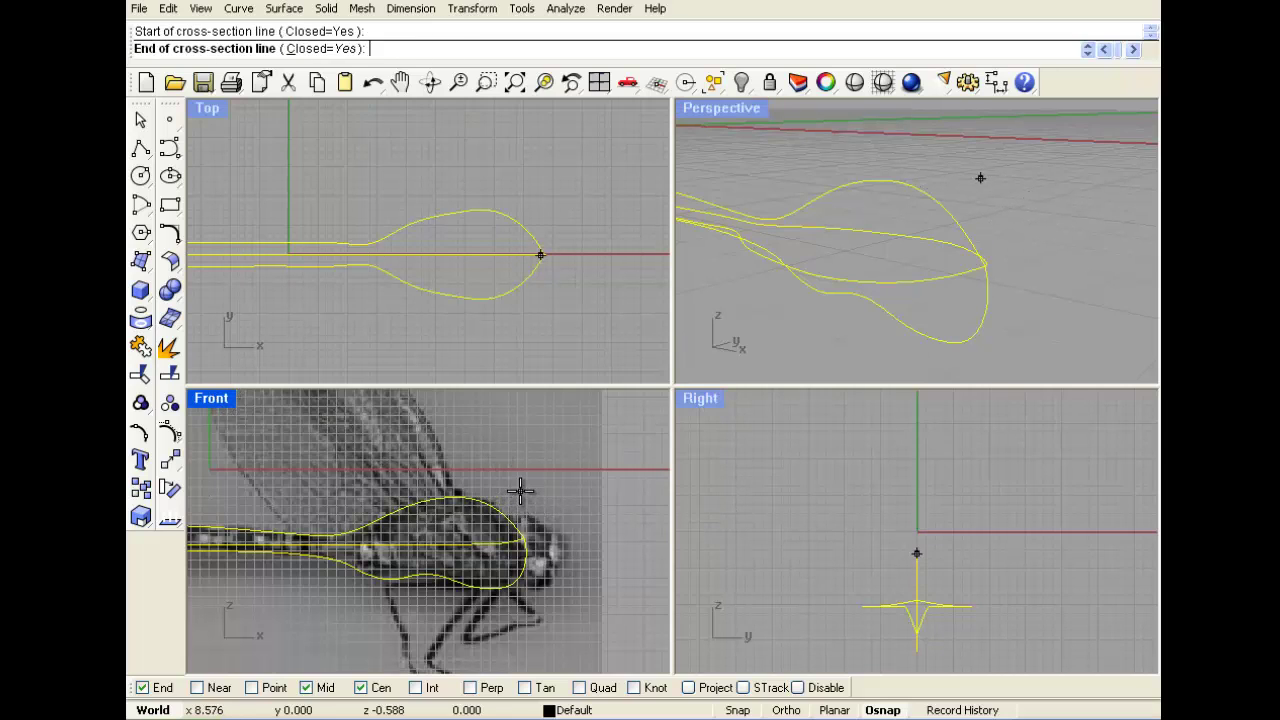
{"action": "left_click", "coordinate": [520, 596]}
{"action": "left_click", "coordinate": [507, 494]}
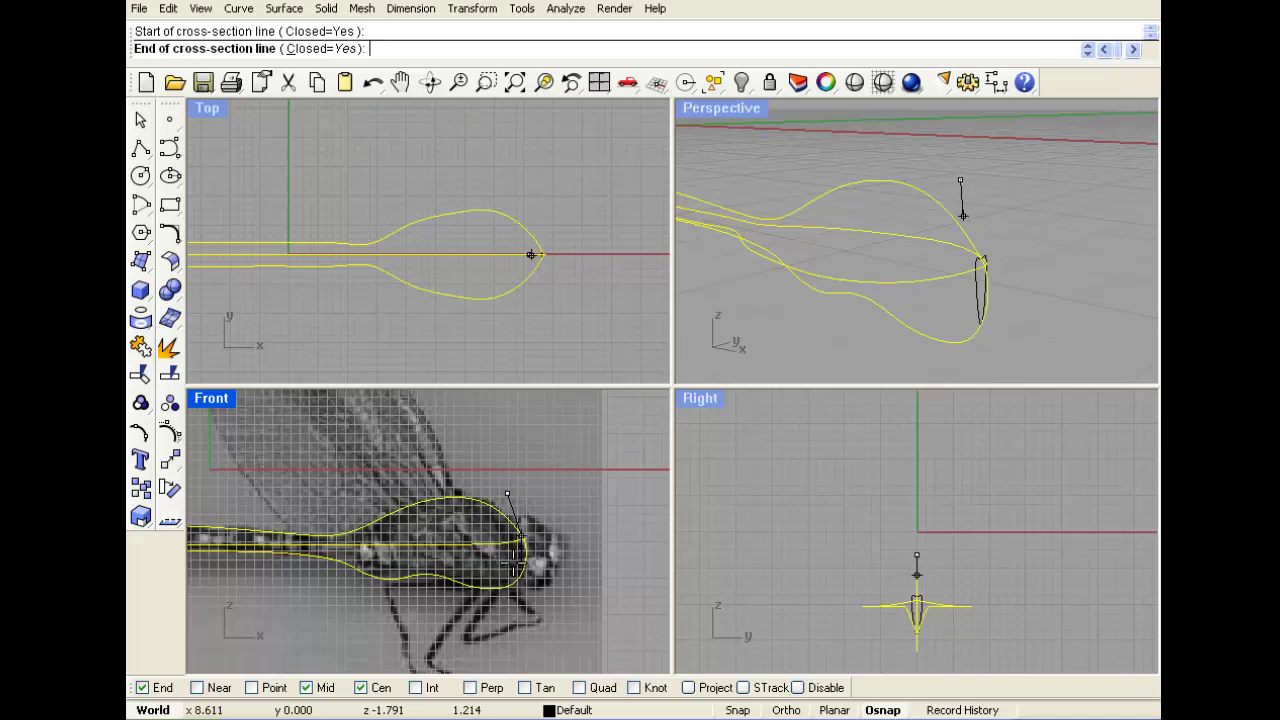
{"action": "left_click", "coordinate": [517, 644]}
{"action": "left_click", "coordinate": [496, 486]}
{"action": "left_click", "coordinate": [503, 644]}
{"action": "left_click", "coordinate": [503, 645]}
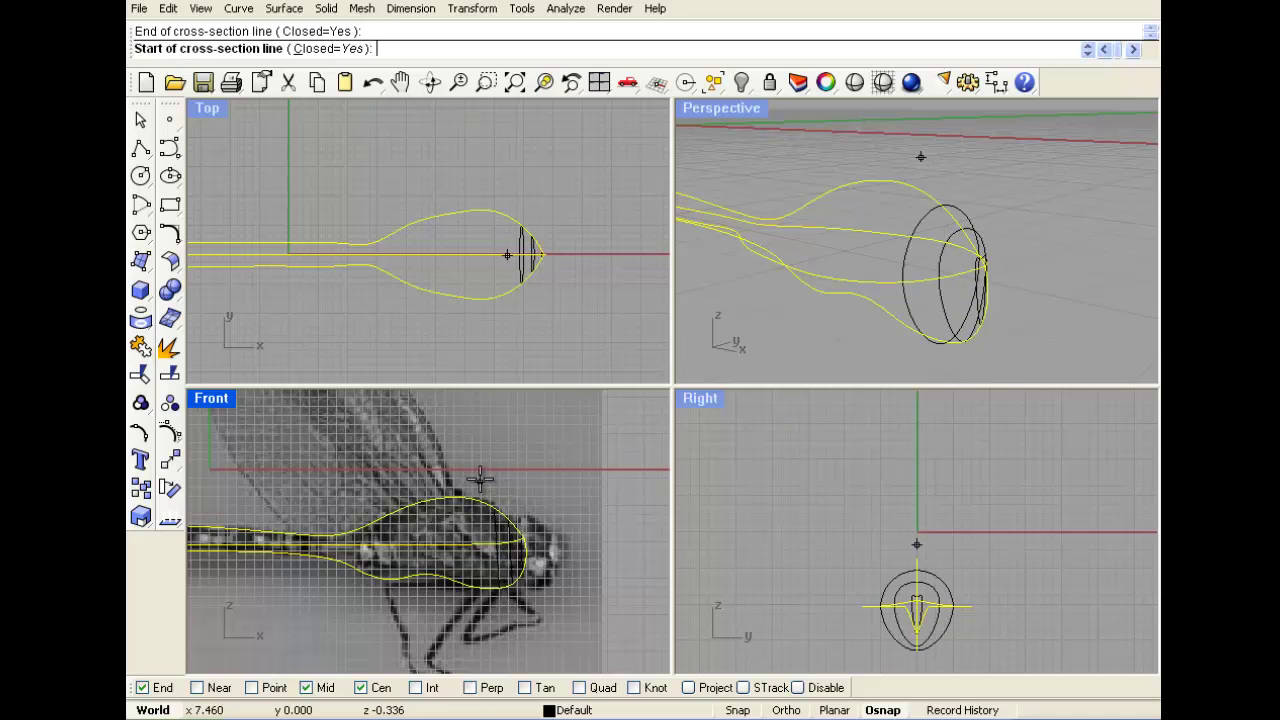
{"action": "left_click", "coordinate": [479, 480]}
{"action": "left_click", "coordinate": [488, 645]}
{"action": "left_click", "coordinate": [463, 475]}
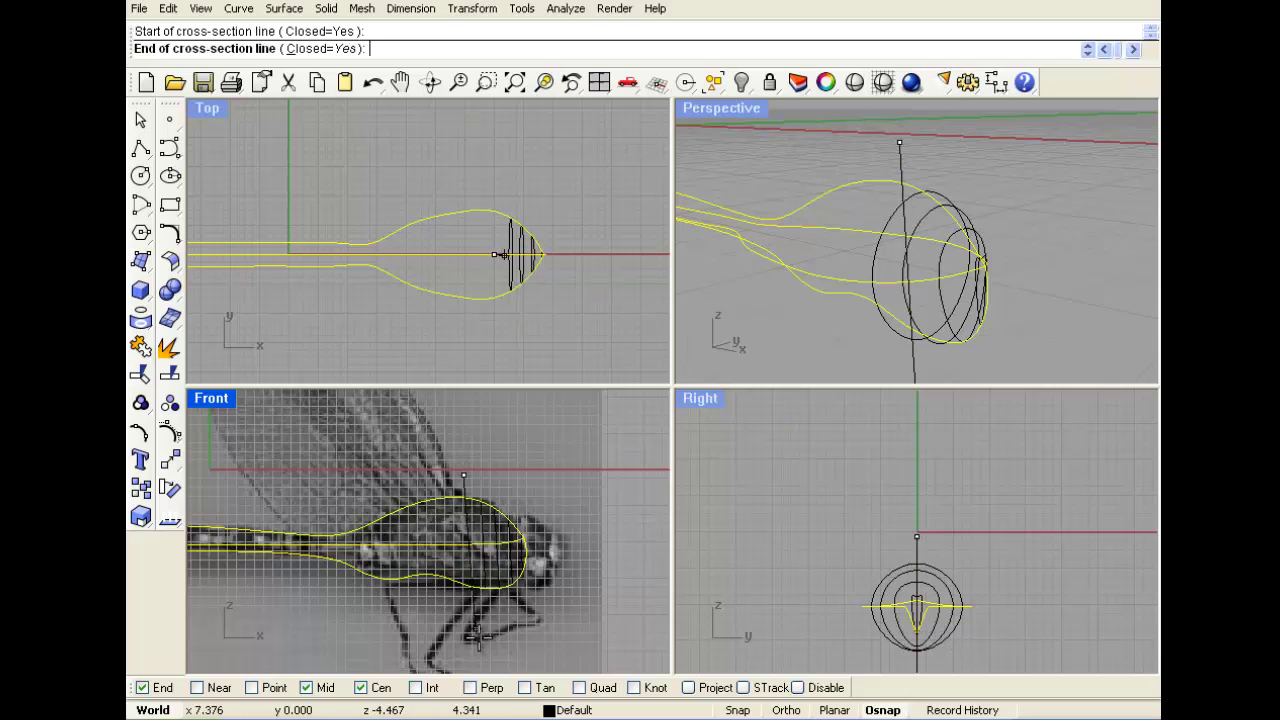
{"action": "left_click", "coordinate": [472, 618]}
Add three closely spaced cross-sections through the thickest part of the thorax in the Front viewport.
{"action": "scroll", "coordinate": [440, 440], "scroll_direction": "up", "scroll_amount": 4}
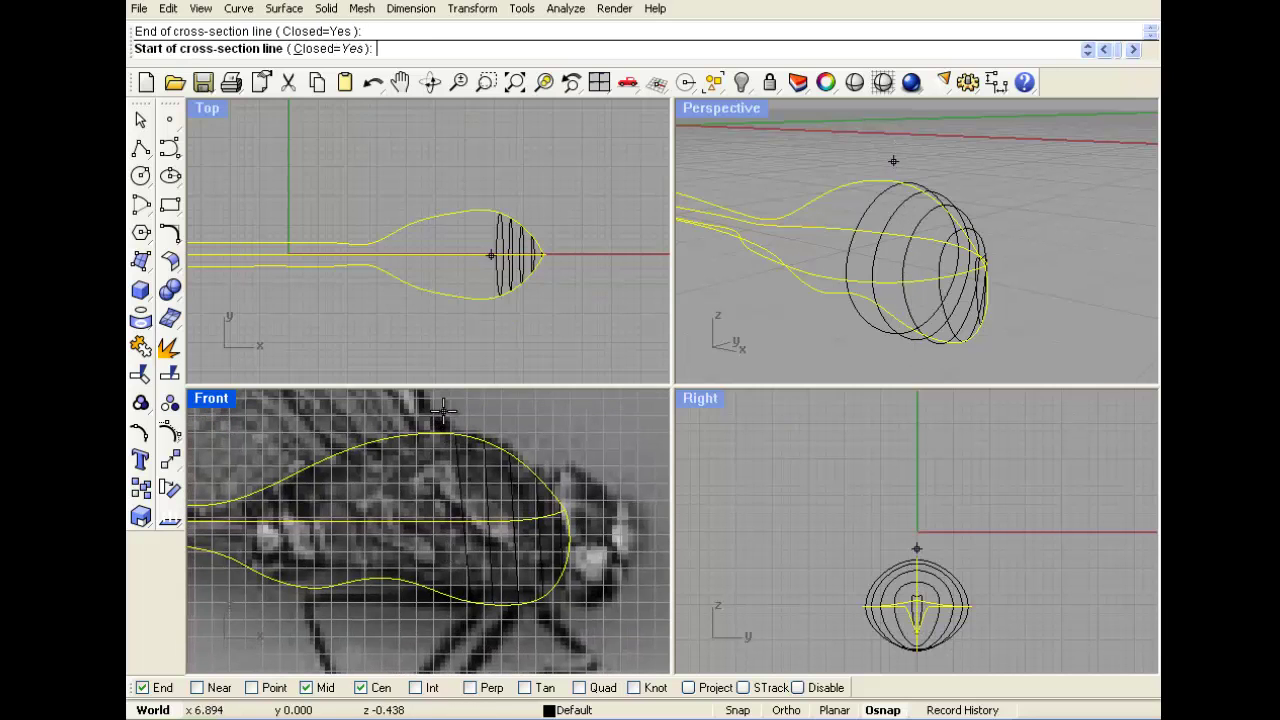
{"action": "left_click", "coordinate": [443, 410]}
{"action": "left_click", "coordinate": [455, 598]}
{"action": "left_click", "coordinate": [441, 420]}
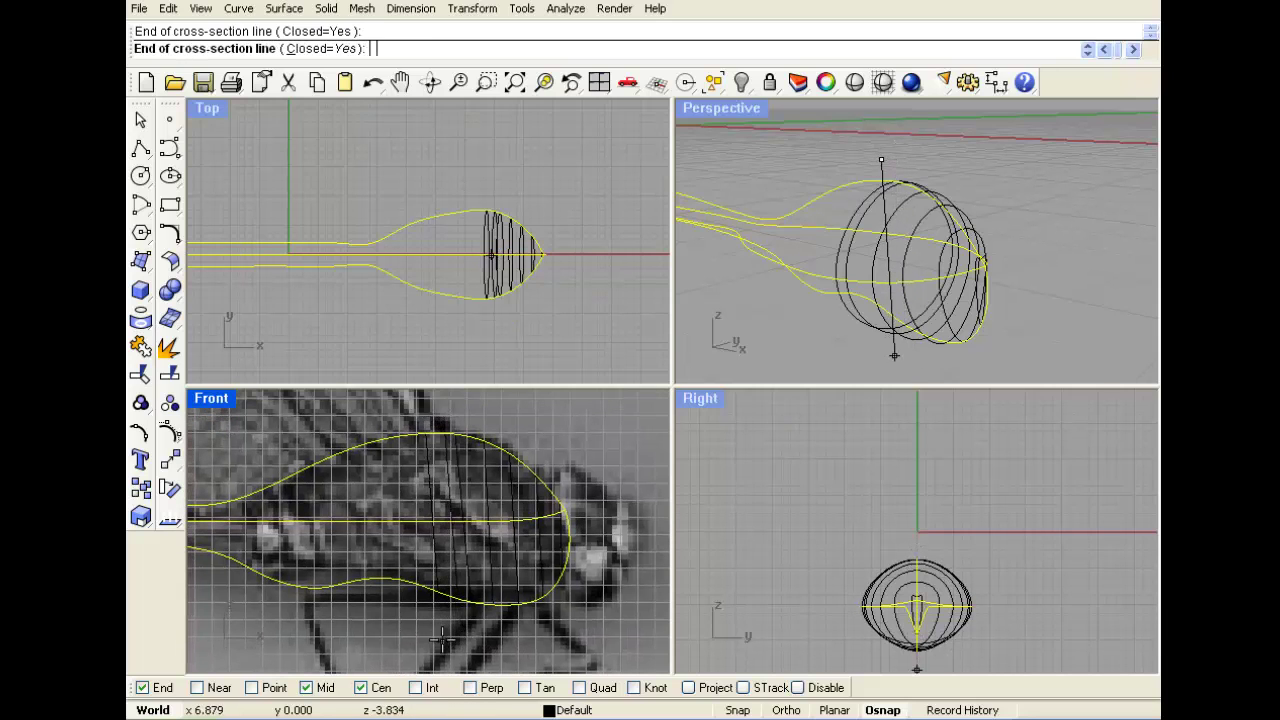
{"action": "left_click", "coordinate": [442, 639]}
{"action": "left_click", "coordinate": [406, 427]}
{"action": "left_click", "coordinate": [424, 621]}
Add four cross-sections through the tapering rear of the thorax down to where the abdomen begins.
{"action": "scroll", "coordinate": [422, 612], "scroll_direction": "down", "scroll_amount": 5}
{"action": "right_click_drag", "start_coordinate": [421, 607], "coordinate": [544, 566]}
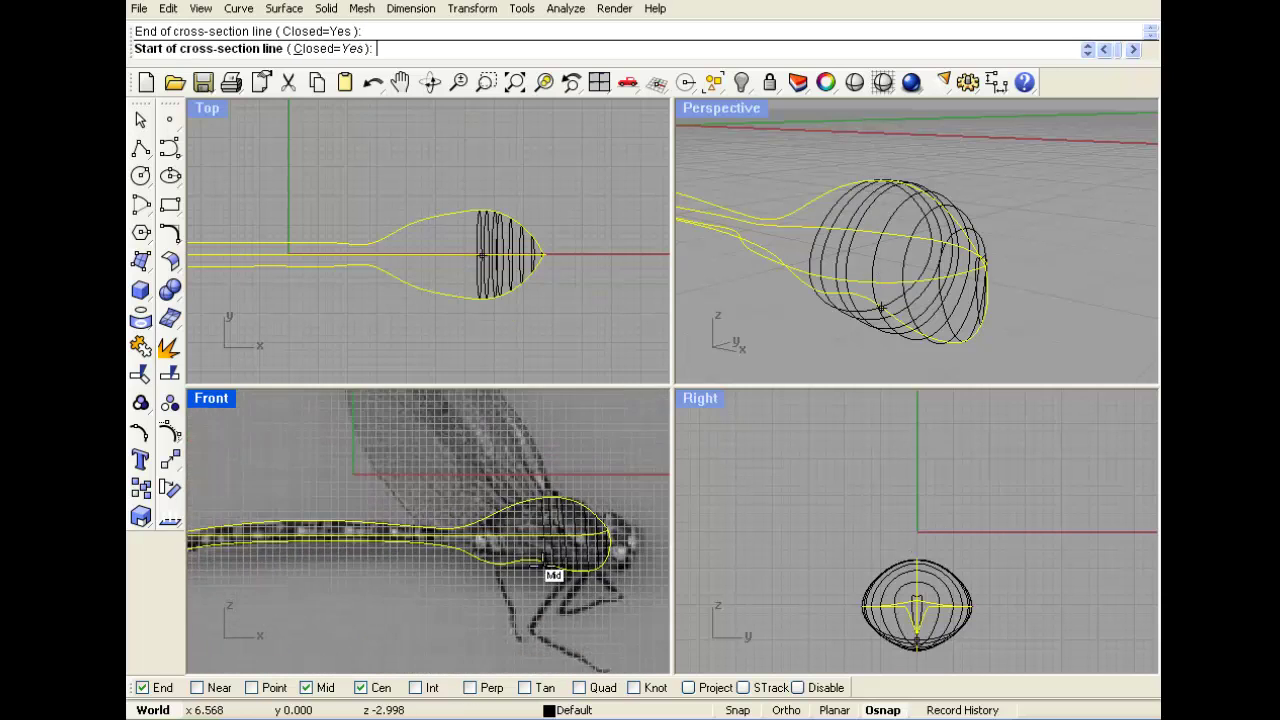
{"action": "scroll", "coordinate": [544, 563], "scroll_direction": "down", "scroll_amount": 2}
{"action": "left_click", "coordinate": [518, 497]}
{"action": "left_click", "coordinate": [535, 614]}
{"action": "left_click", "coordinate": [507, 499]}
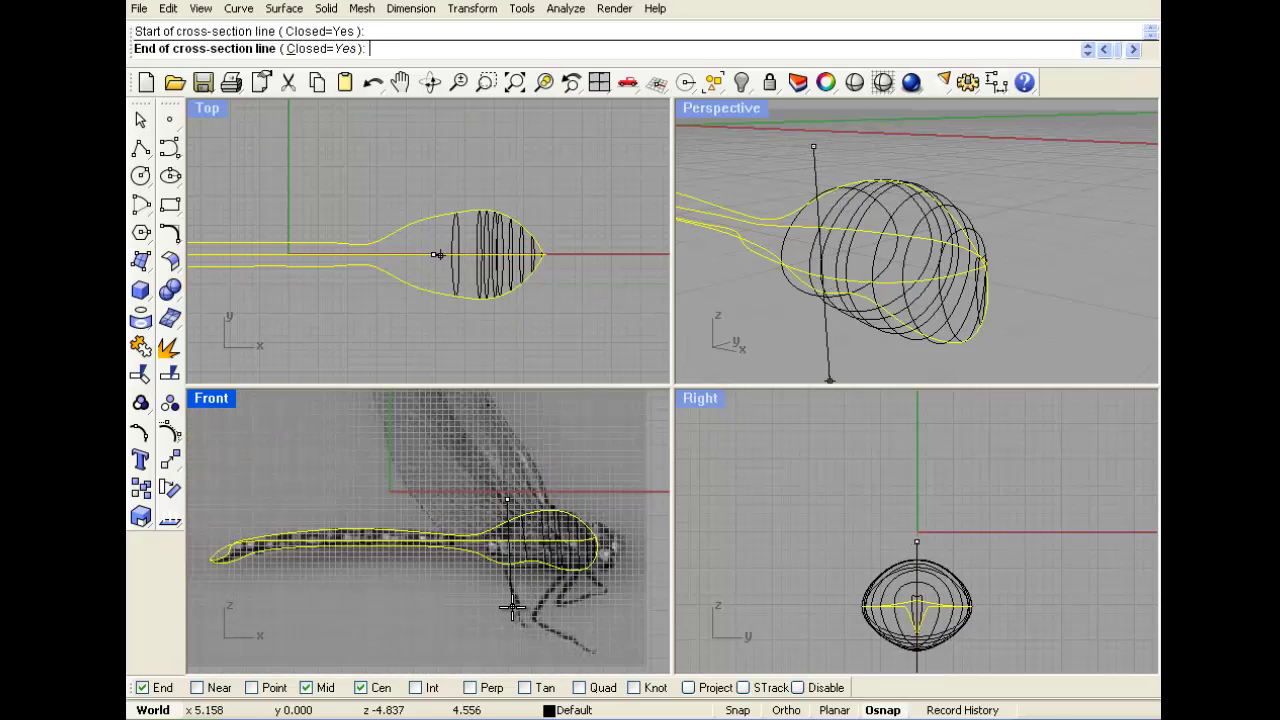
{"action": "left_click", "coordinate": [512, 607]}
{"action": "left_click", "coordinate": [494, 492]}
{"action": "left_click", "coordinate": [494, 604]}
{"action": "left_click", "coordinate": [480, 504]}
{"action": "left_click", "coordinate": [477, 585]}
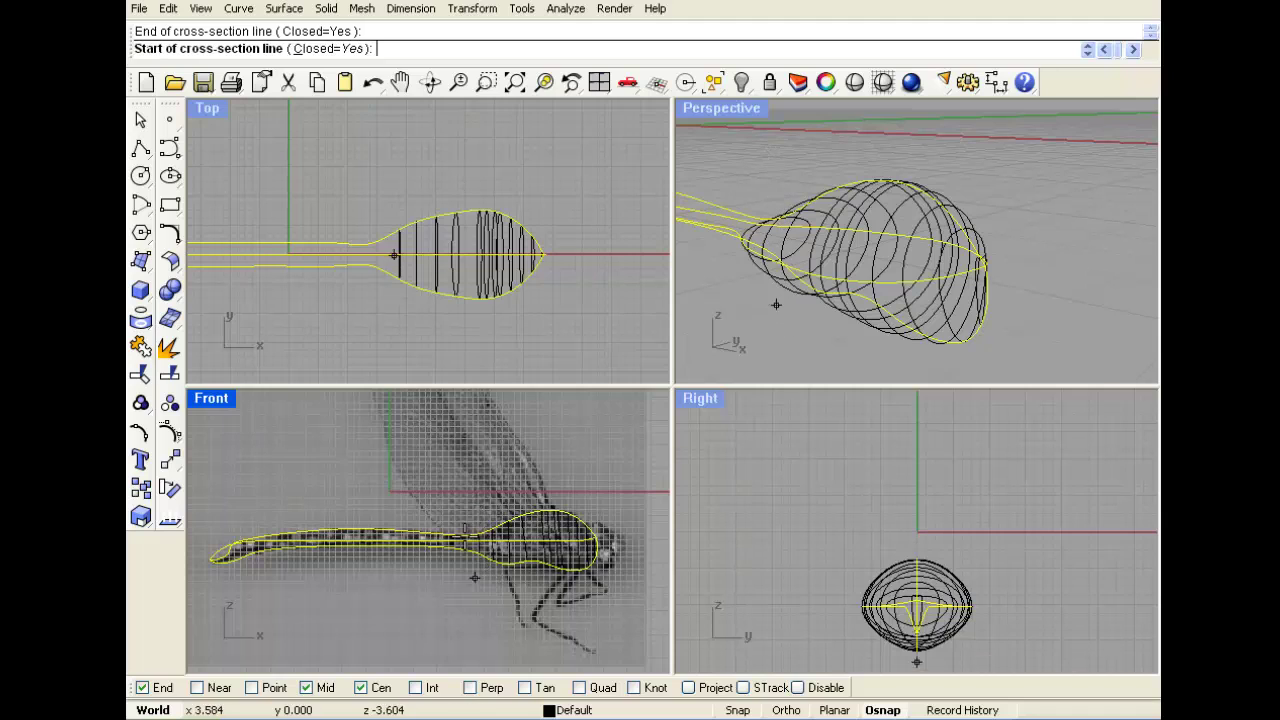
Add six spaced cross-sections along the slender abdomen, from the thorax toward the tail.
{"action": "left_click", "coordinate": [460, 502]}
{"action": "left_click", "coordinate": [460, 586]}
{"action": "left_click", "coordinate": [430, 502]}
{"action": "left_click", "coordinate": [430, 590]}
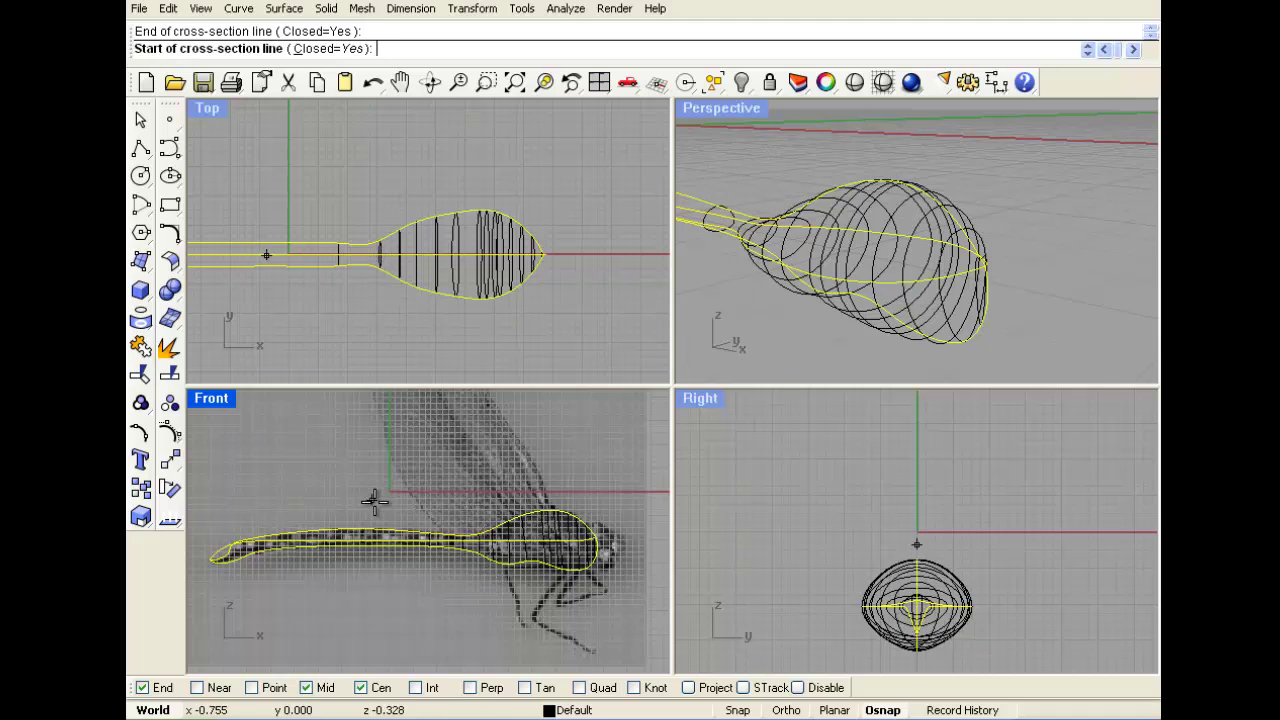
{"action": "left_click", "coordinate": [373, 500]}
{"action": "left_click", "coordinate": [374, 590]}
{"action": "left_click", "coordinate": [339, 506]}
{"action": "left_click", "coordinate": [343, 594]}
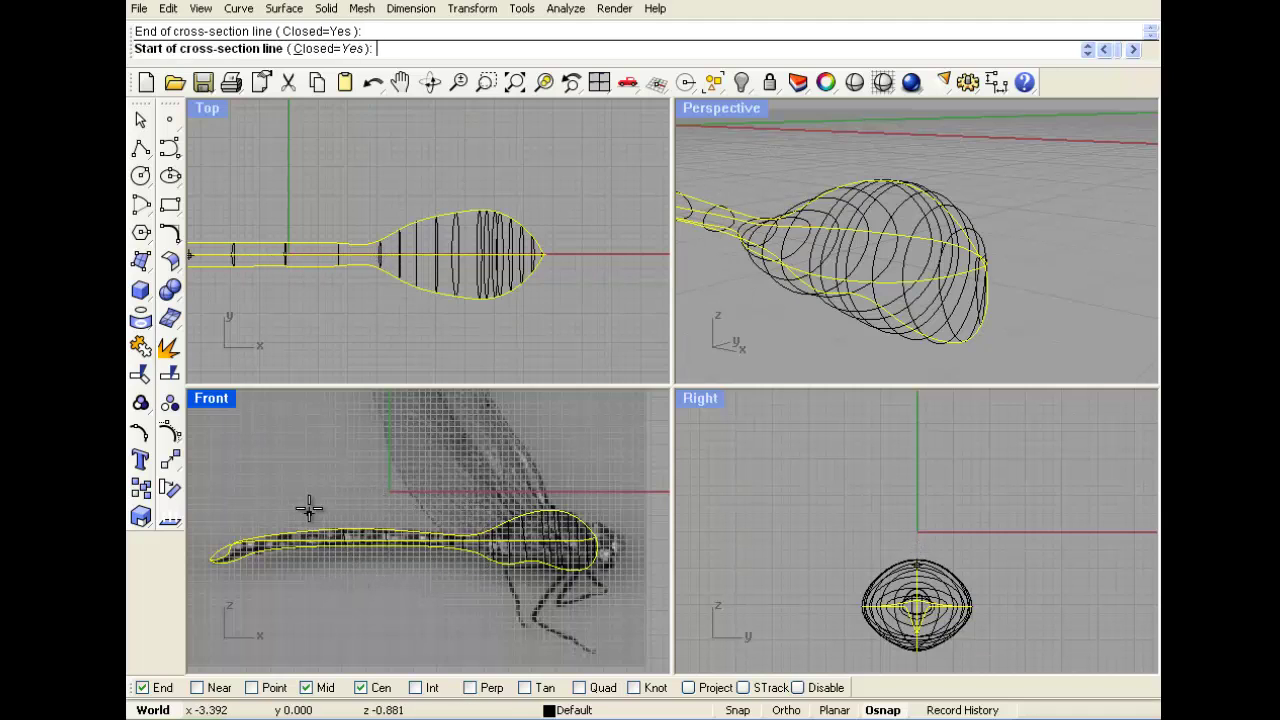
{"action": "left_click", "coordinate": [309, 508]}
{"action": "left_click", "coordinate": [311, 592]}
{"action": "left_click", "coordinate": [274, 508]}
{"action": "left_click", "coordinate": [277, 590]}
Add the last three cross-sections at the curved tail tip, slanted to follow its bend, and finish the cross-section command.
{"action": "left_click", "coordinate": [239, 517]}
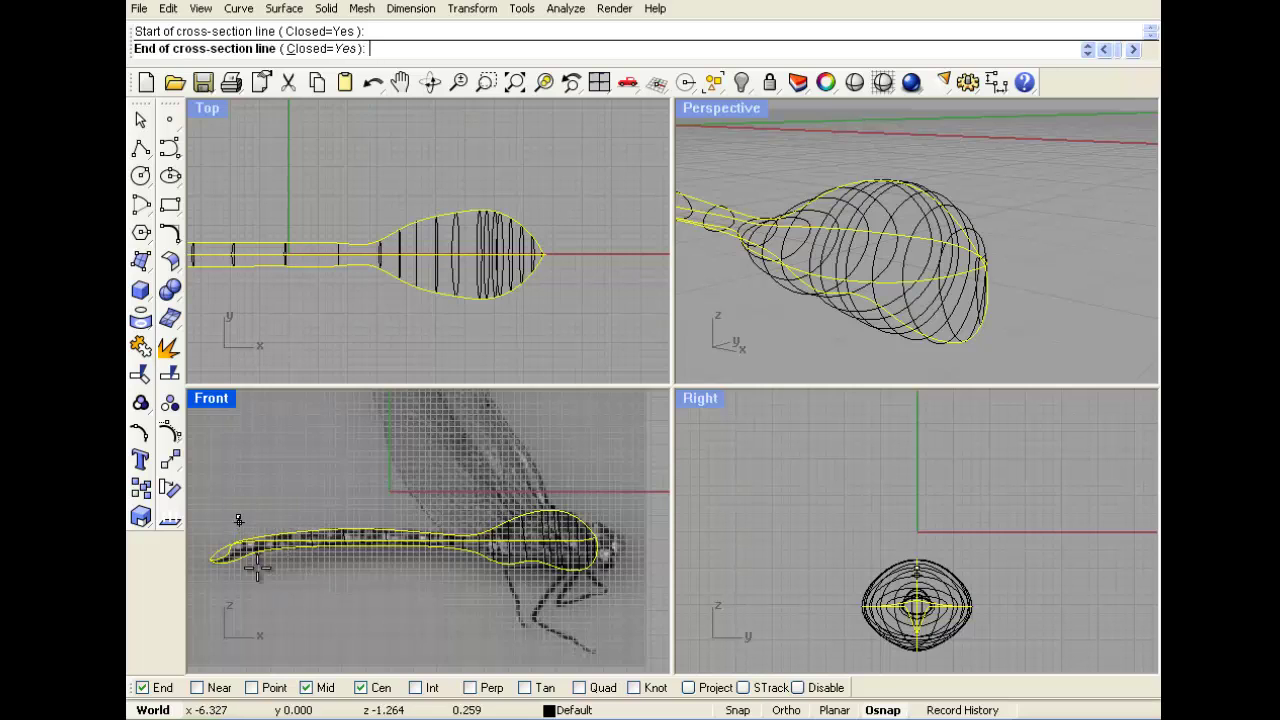
{"action": "left_click", "coordinate": [240, 600]}
{"action": "left_click", "coordinate": [220, 527]}
{"action": "left_click", "coordinate": [238, 600]}
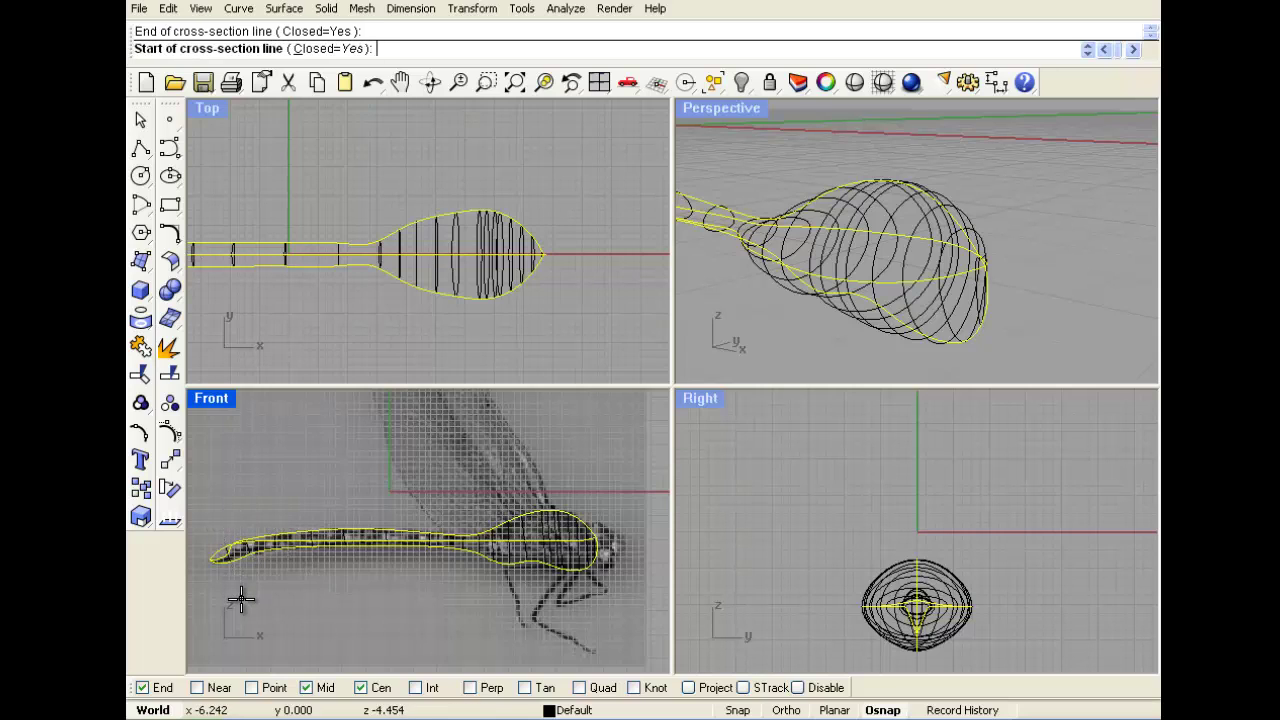
{"action": "left_click", "coordinate": [206, 533]}
{"action": "left_click", "coordinate": [226, 593]}
{"action": "scroll", "coordinate": [940, 220], "scroll_direction": "down", "scroll_amount": 7}
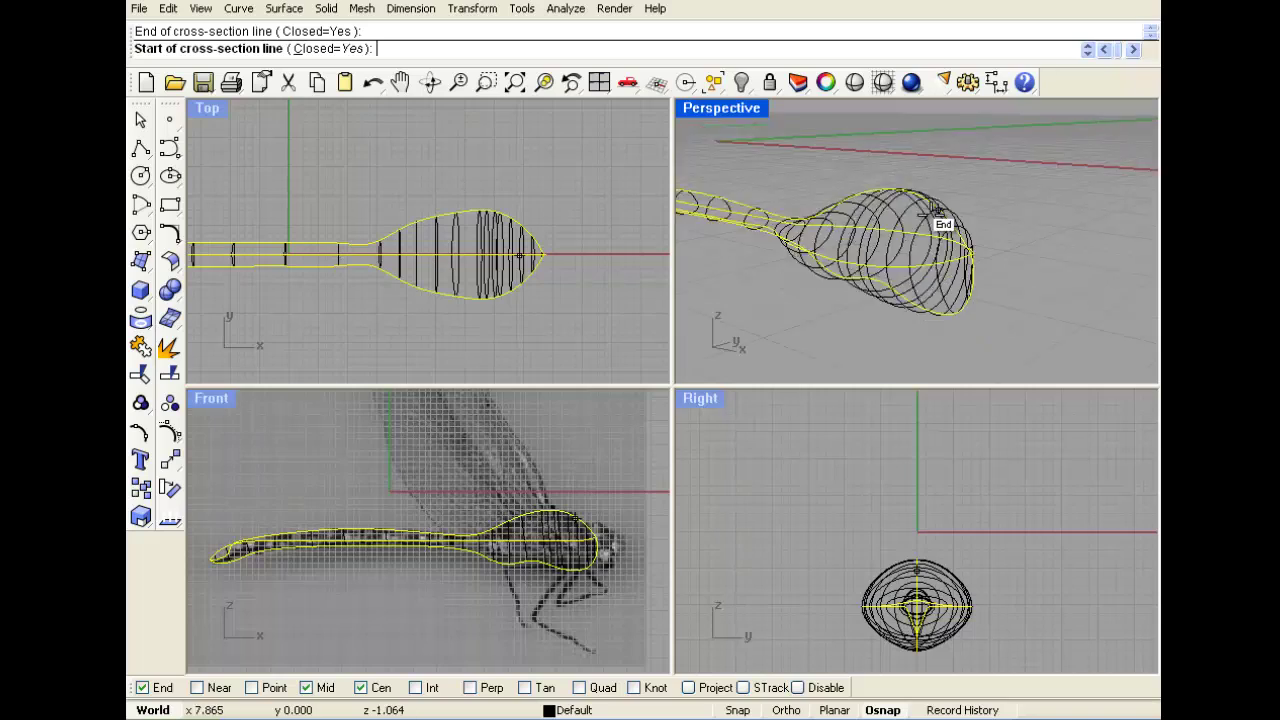
{"action": "right_click", "coordinate": [971, 191]}
Maximize the Perspective viewport to show the whole body with its cross-sections.
{"action": "right_click_drag", "start_coordinate": [843, 204], "coordinate": [990, 272]}
{"action": "key", "text": "ctrl+m"}
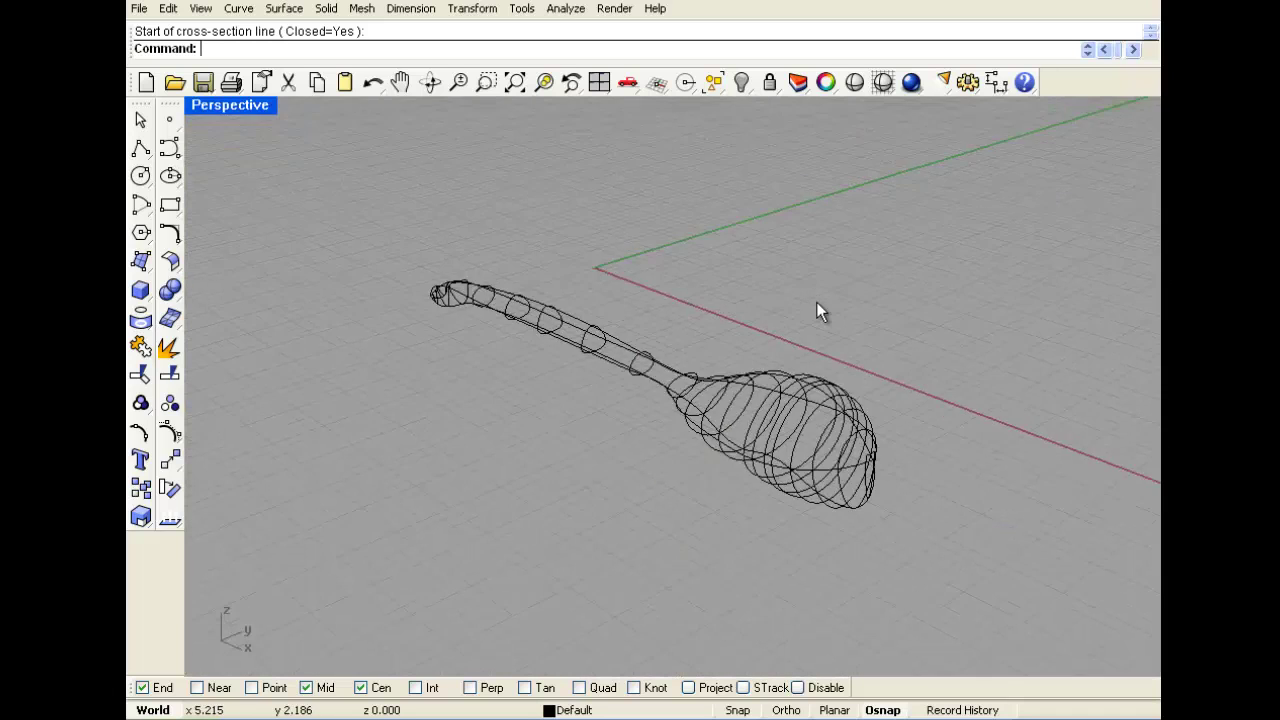
{"action": "right_click_drag", "start_coordinate": [816, 302], "coordinate": [503, 243]}
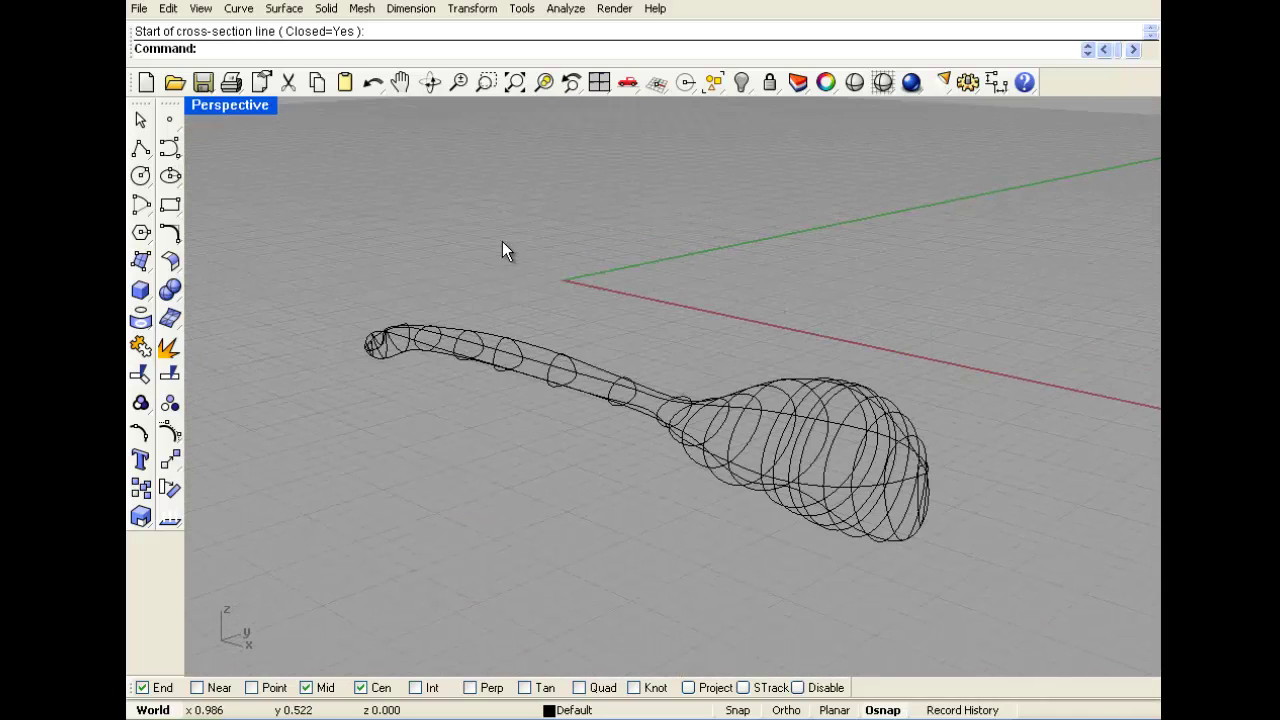
Start a Loft and select the thorax cross-sections in order from the head end toward the abdomen.
{"action": "left_click", "coordinate": [270, 12]}
{"action": "left_click", "coordinate": [288, 43]}
{"action": "right_click_drag", "start_coordinate": [866, 537], "coordinate": [943, 533]}
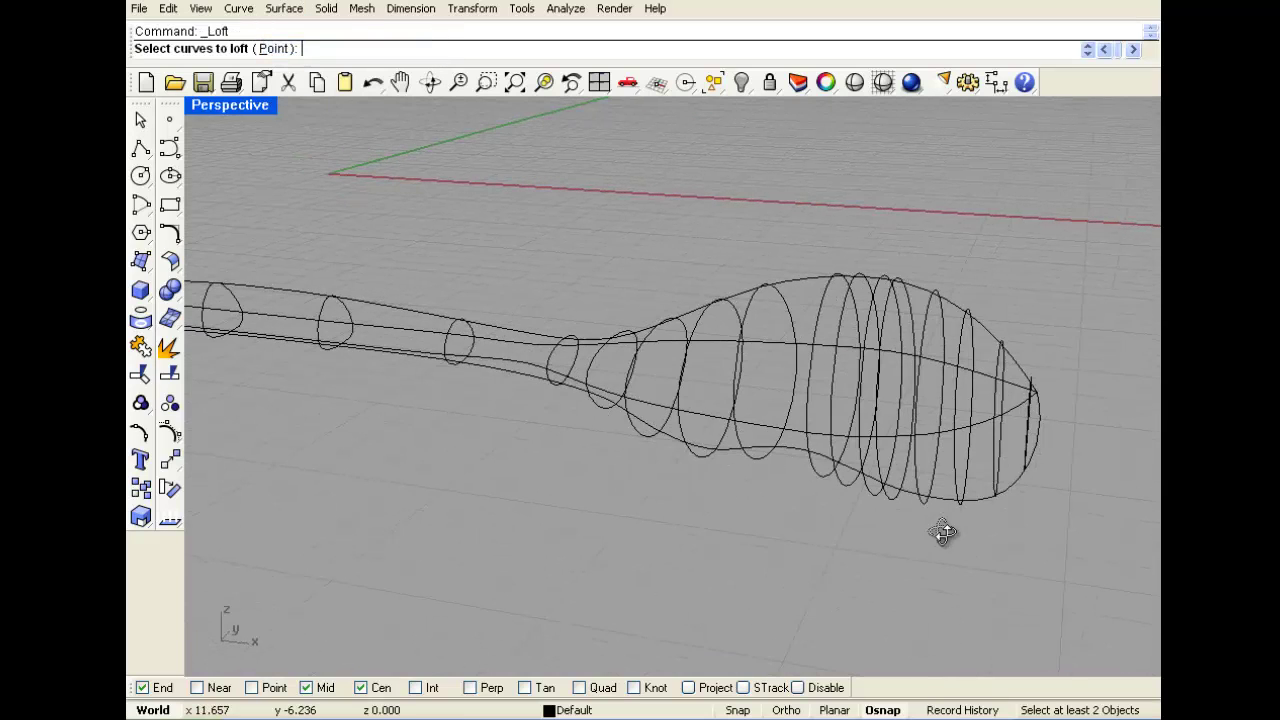
{"action": "right_click_drag", "start_coordinate": [1016, 449], "coordinate": [1033, 449]}
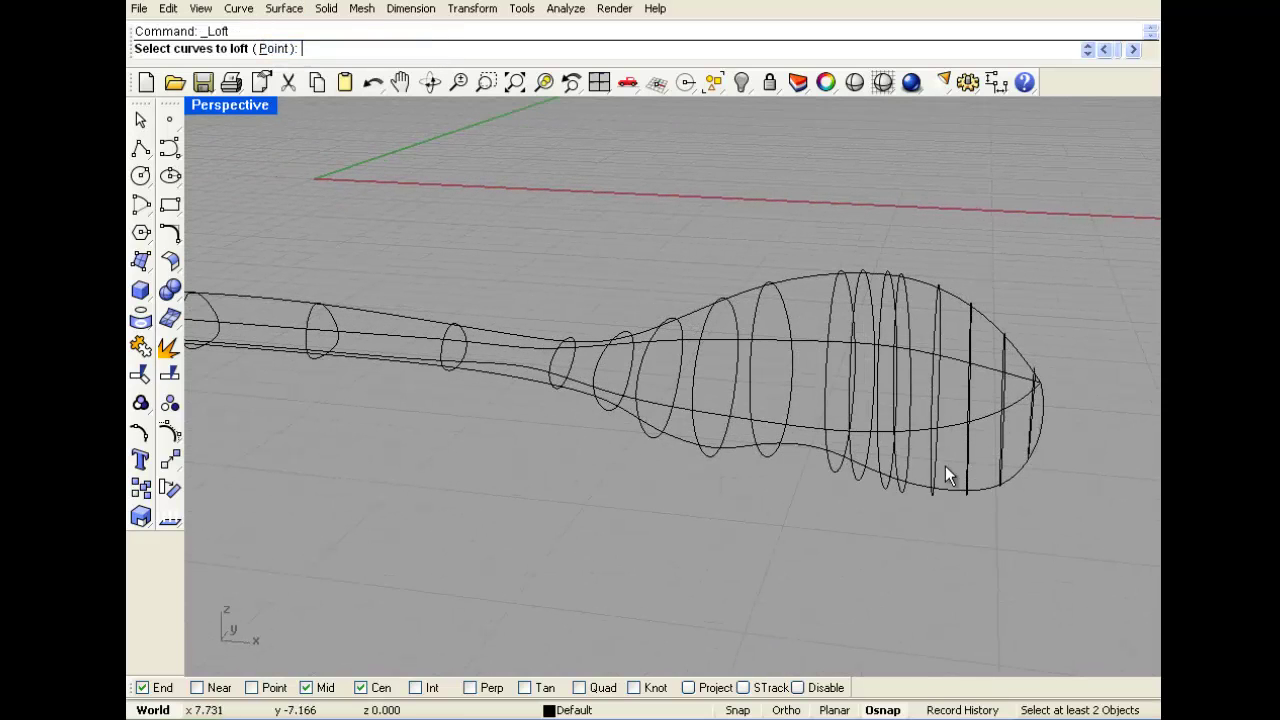
{"action": "left_click", "coordinate": [1004, 452]}
{"action": "left_click", "coordinate": [968, 466]}
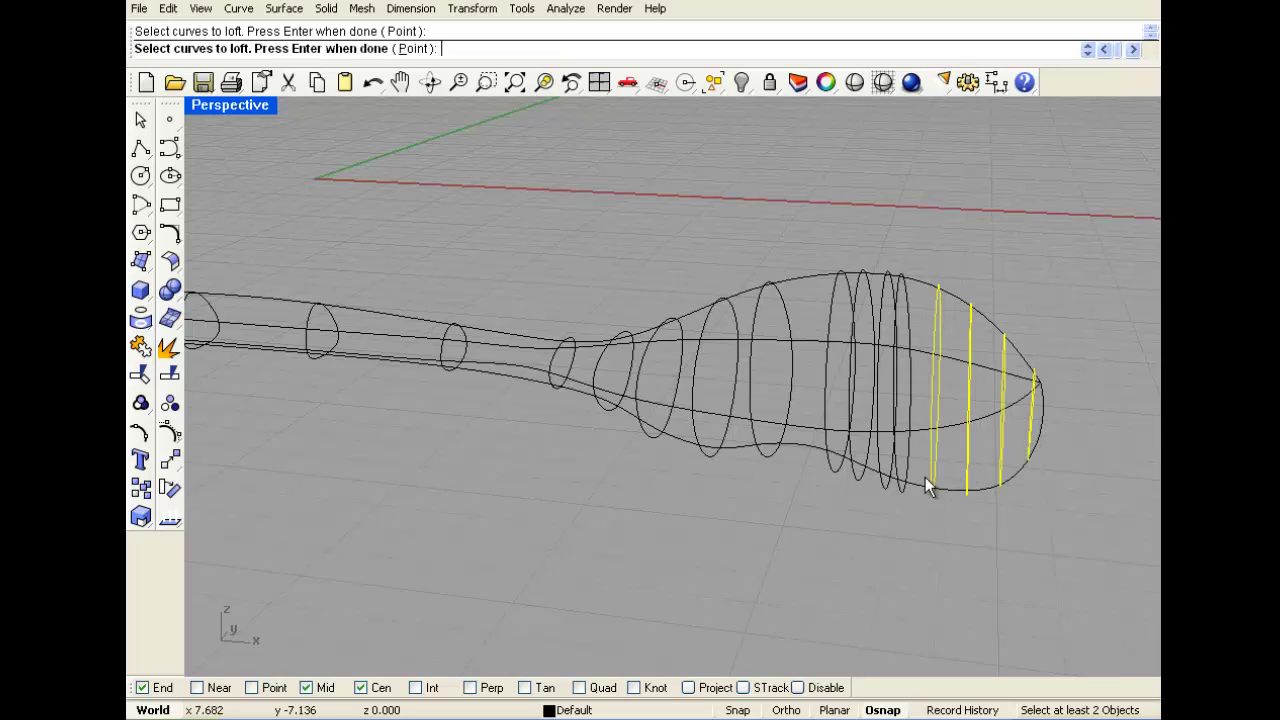
{"action": "left_click", "coordinate": [901, 466]}
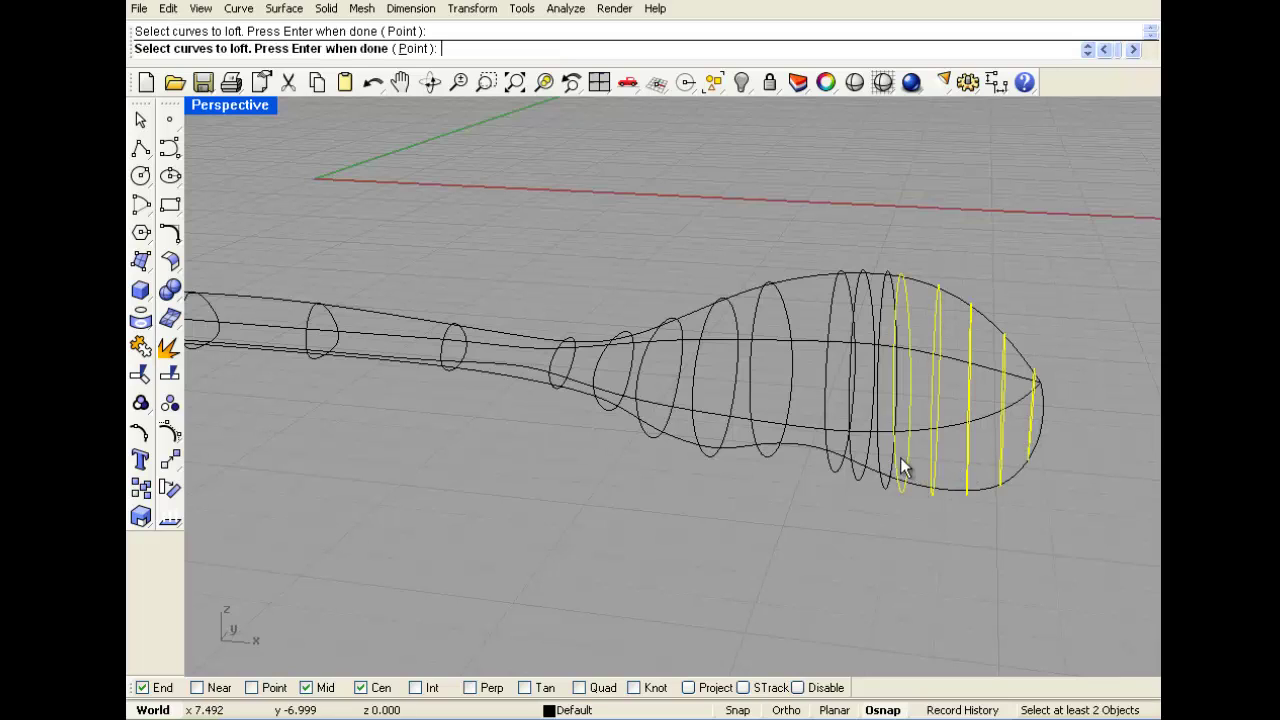
{"action": "left_click", "coordinate": [852, 389]}
{"action": "left_click", "coordinate": [791, 384]}
{"action": "left_click", "coordinate": [708, 381]}
{"action": "left_click", "coordinate": [679, 376]}
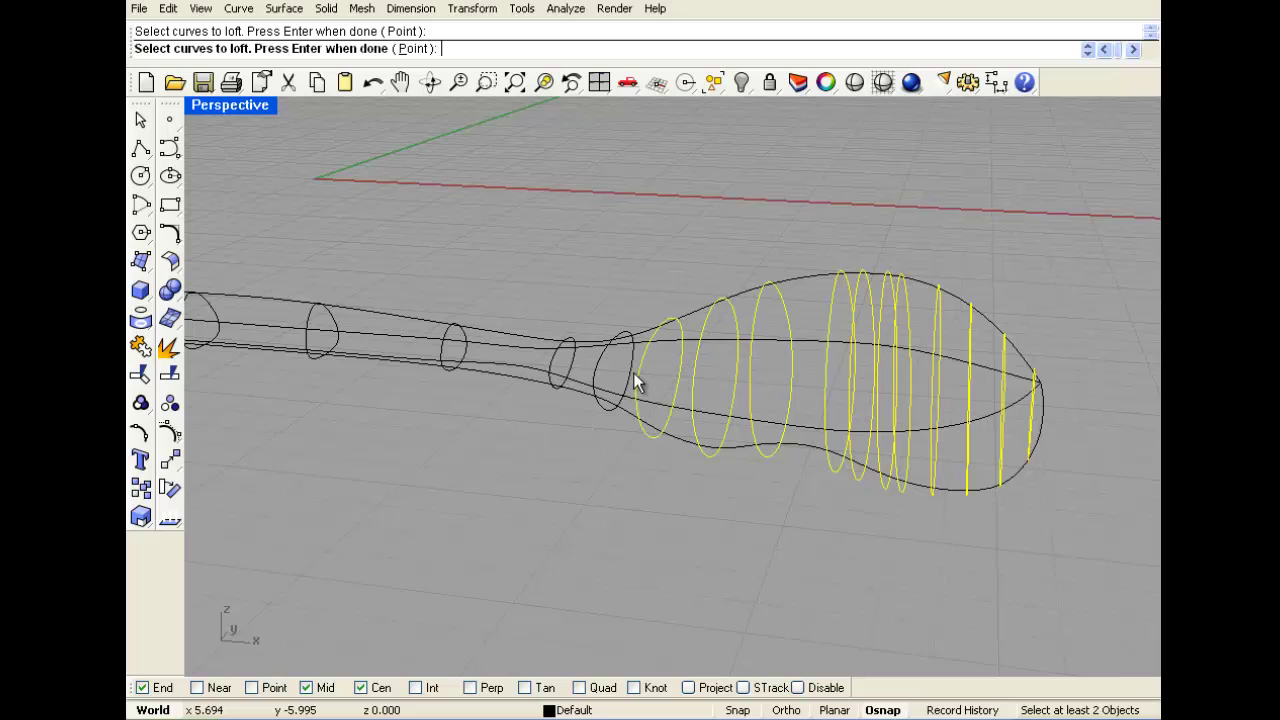
{"action": "left_click", "coordinate": [633, 374]}
Add the abdomen and tail-tip cross-sections to the loft selection in order and accept the selected curves.
{"action": "scroll", "coordinate": [700, 404], "scroll_direction": "down", "scroll_amount": 5}
{"action": "scroll", "coordinate": [631, 397], "scroll_direction": "up", "scroll_amount": 6}
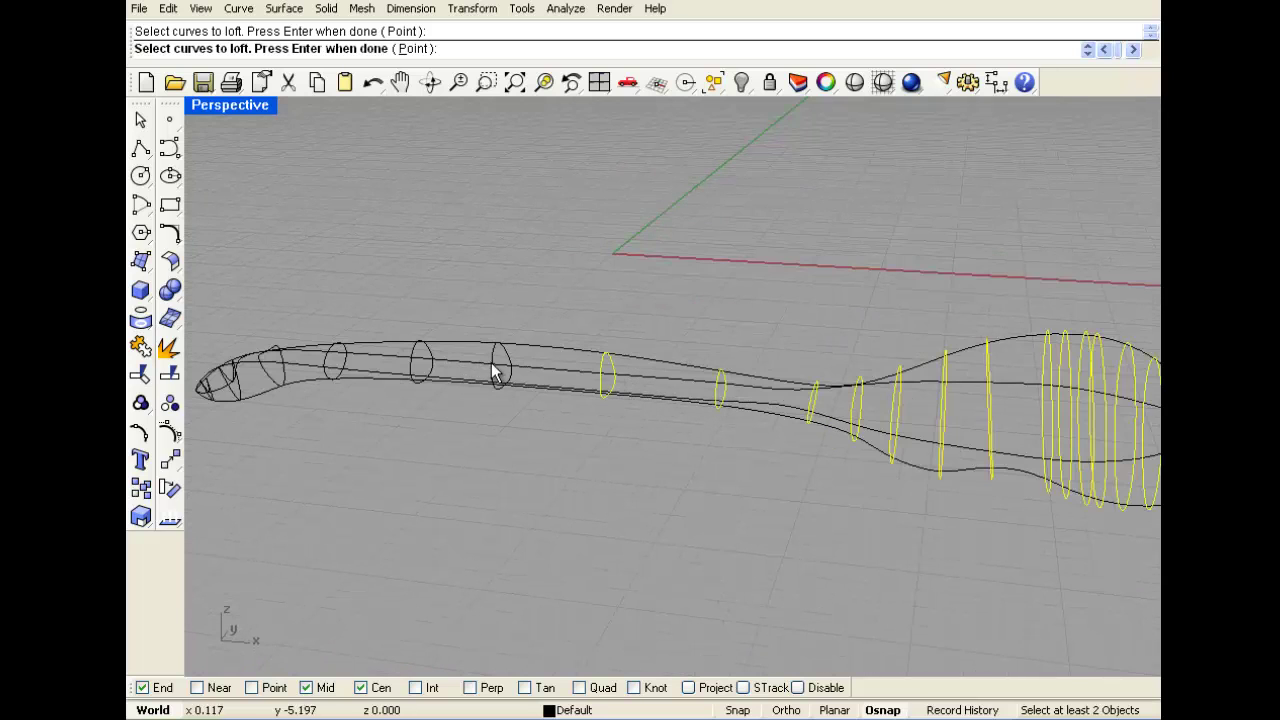
{"action": "left_click", "coordinate": [337, 370]}
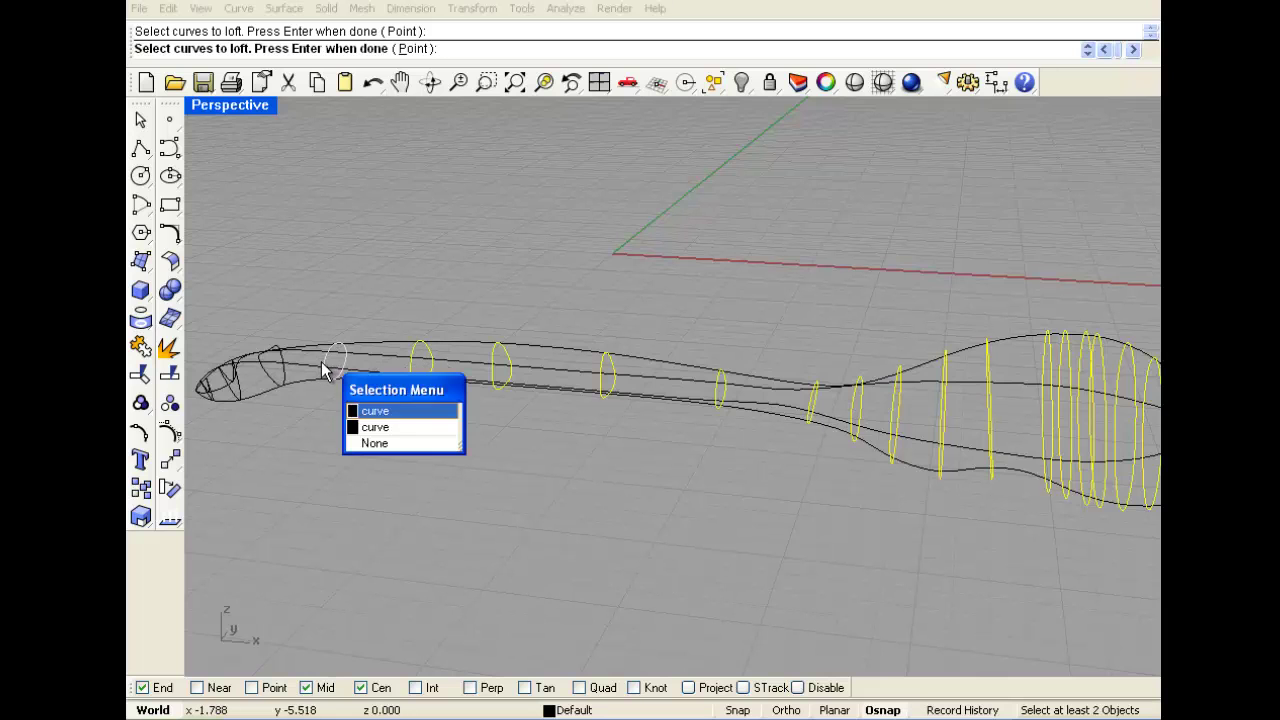
{"action": "left_click", "coordinate": [400, 406]}
{"action": "scroll", "coordinate": [397, 404], "scroll_direction": "down", "scroll_amount": 3}
{"action": "scroll", "coordinate": [397, 398], "scroll_direction": "up", "scroll_amount": 5}
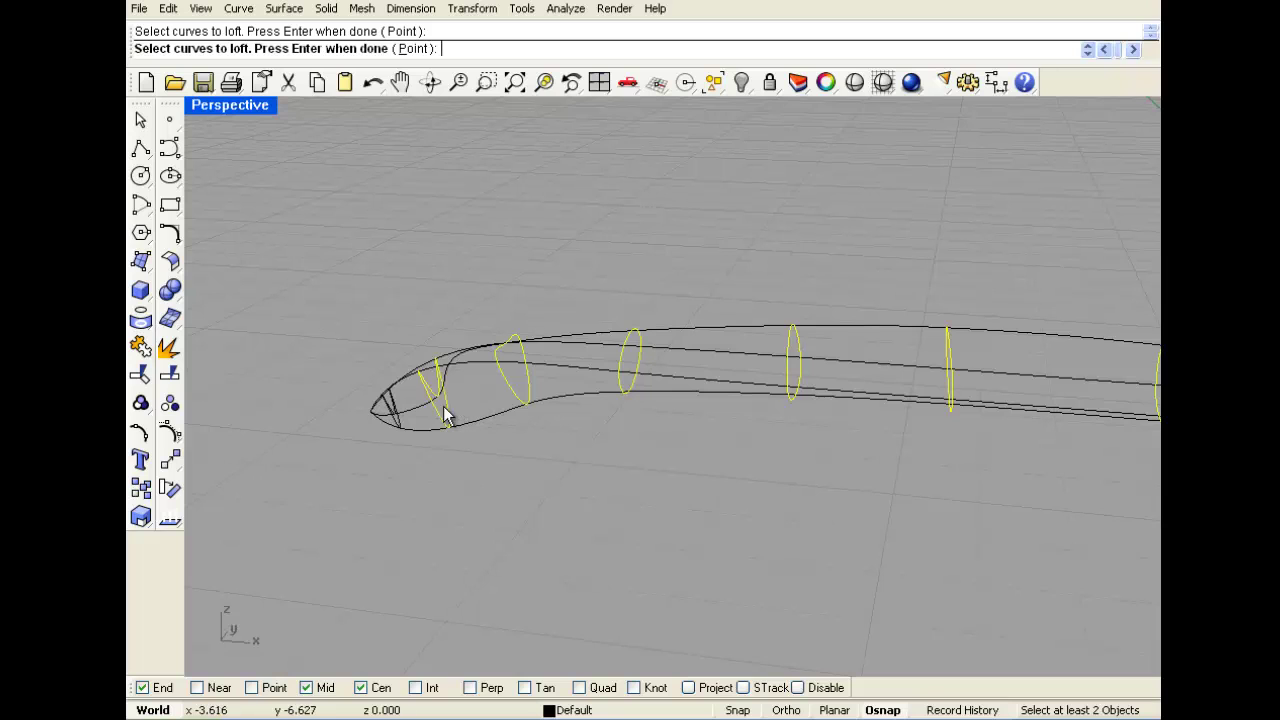
{"action": "scroll", "coordinate": [399, 396], "scroll_direction": "up", "scroll_amount": 6}
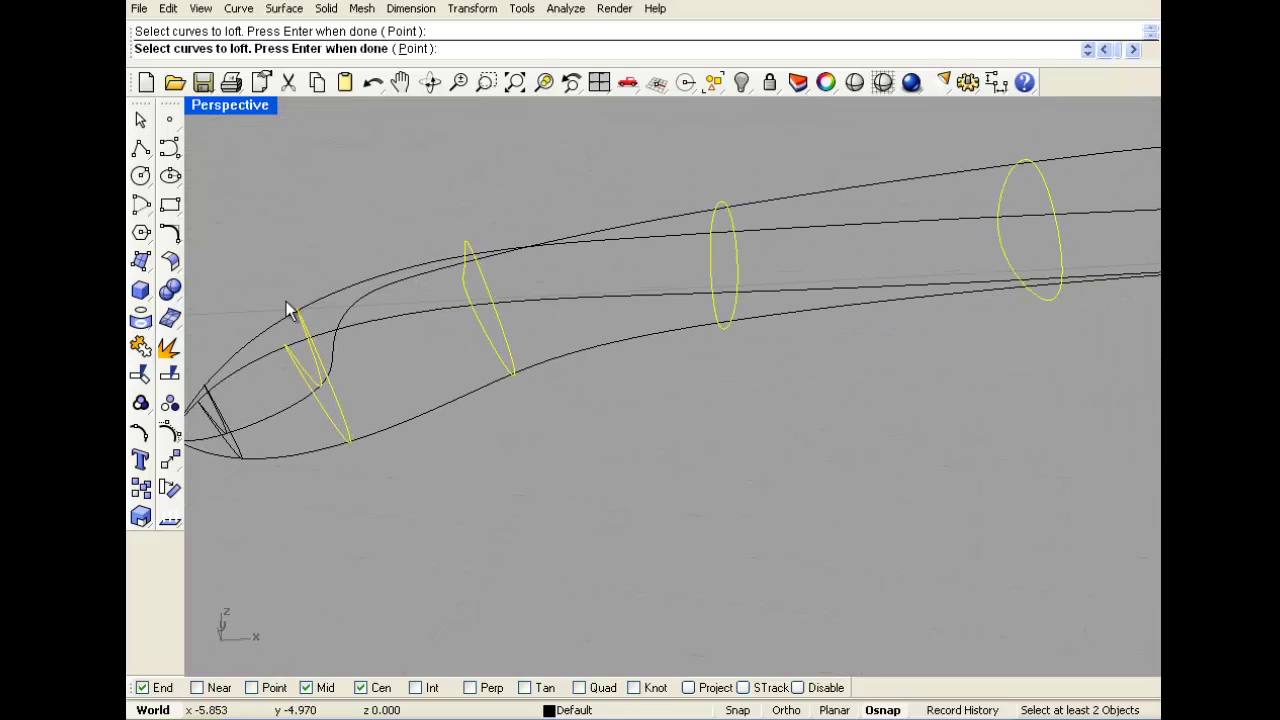
{"action": "scroll", "coordinate": [284, 388], "scroll_direction": "down", "scroll_amount": 10}
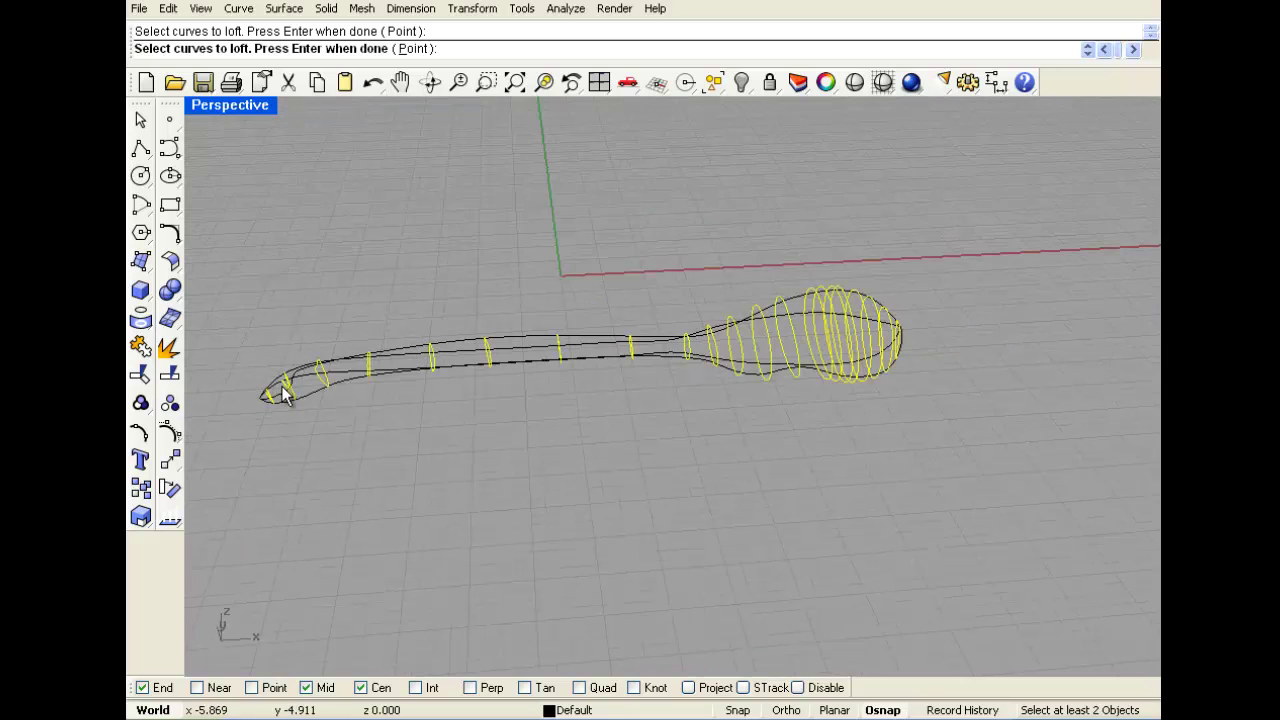
{"action": "scroll", "coordinate": [381, 376], "scroll_direction": "up", "scroll_amount": 5}
{"action": "key", "text": "Return"}
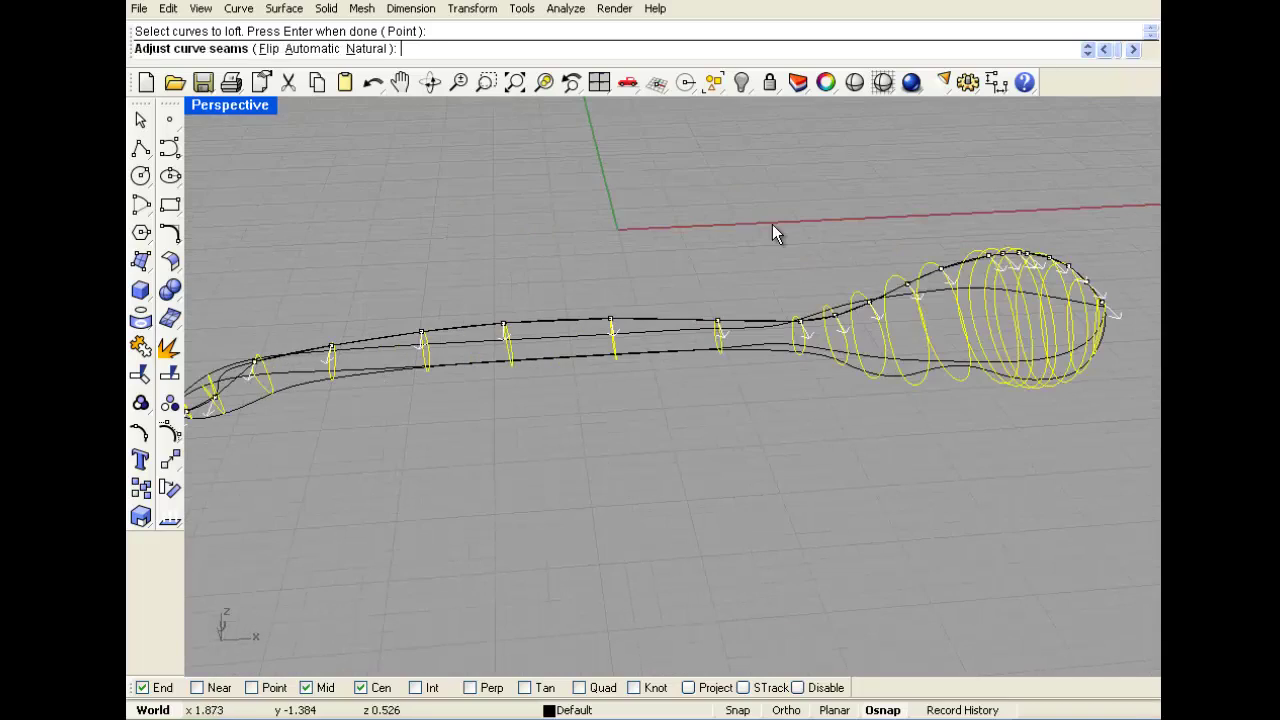
Accept the cross-section seams and create the open body loft with the Normal style and no simplification.
{"action": "mouse_move", "coordinate": [772, 224]}
{"action": "right_mouse_down"}
{"action": "mouse_move", "coordinate": [749, 216]}
{"action": "mouse_move", "coordinate": [600, 252]}
{"action": "right_mouse_up"}
{"action": "scroll", "coordinate": [600, 252], "scroll_direction": "down", "scroll_amount": 5}
{"action": "scroll", "coordinate": [877, 331], "scroll_direction": "up", "scroll_amount": 4}
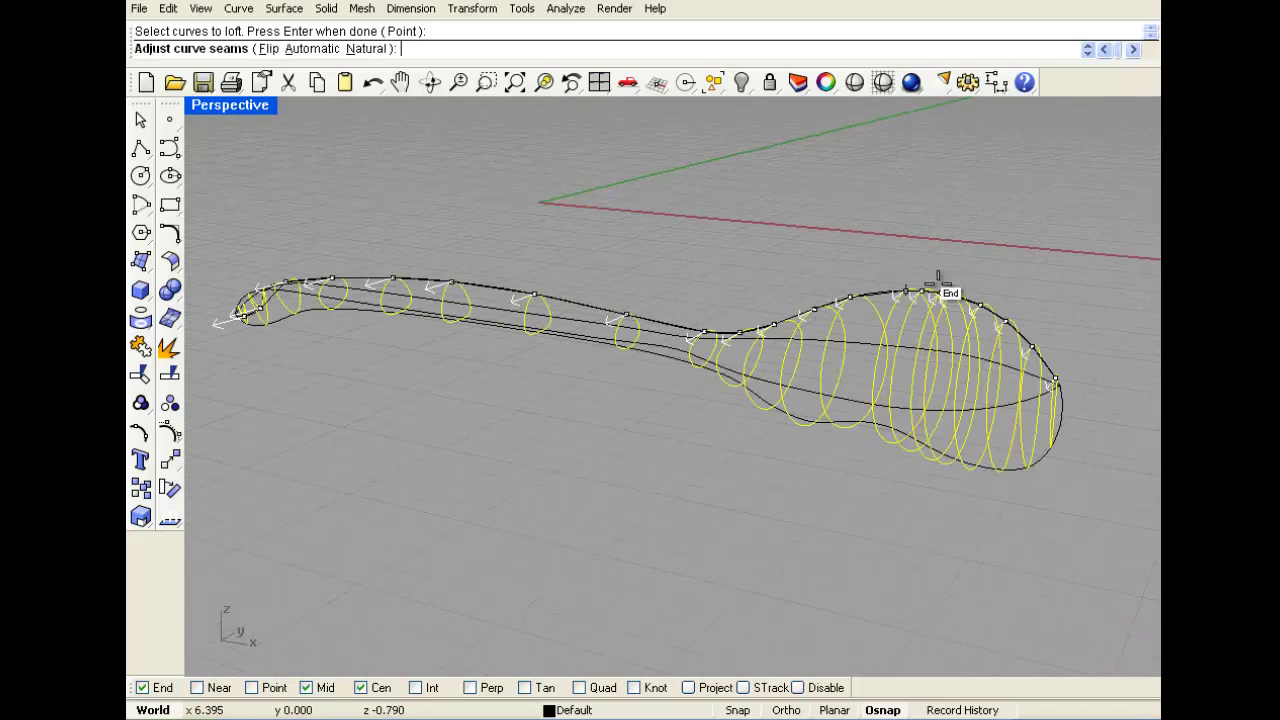
{"action": "key", "text": "Return"}
{"action": "right_click_drag", "start_coordinate": [958, 288], "coordinate": [618, 364]}
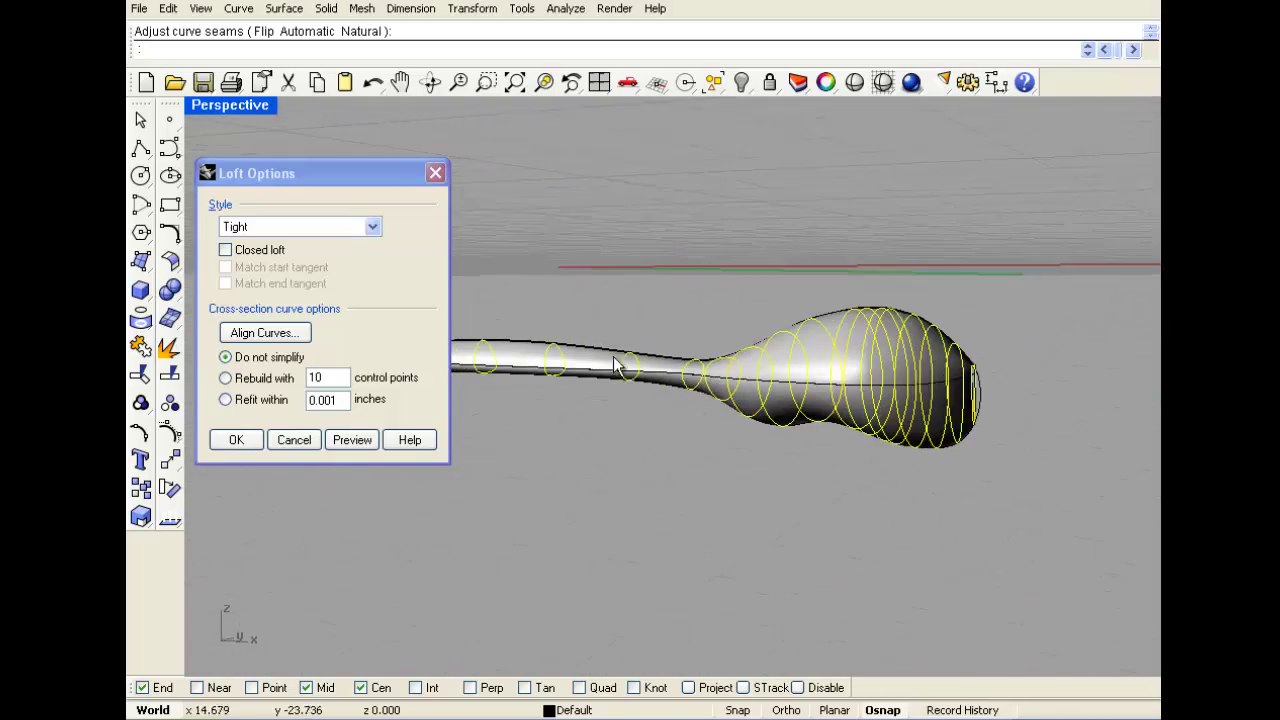
{"action": "left_click", "coordinate": [372, 226]}
{"action": "left_click", "coordinate": [280, 245]}
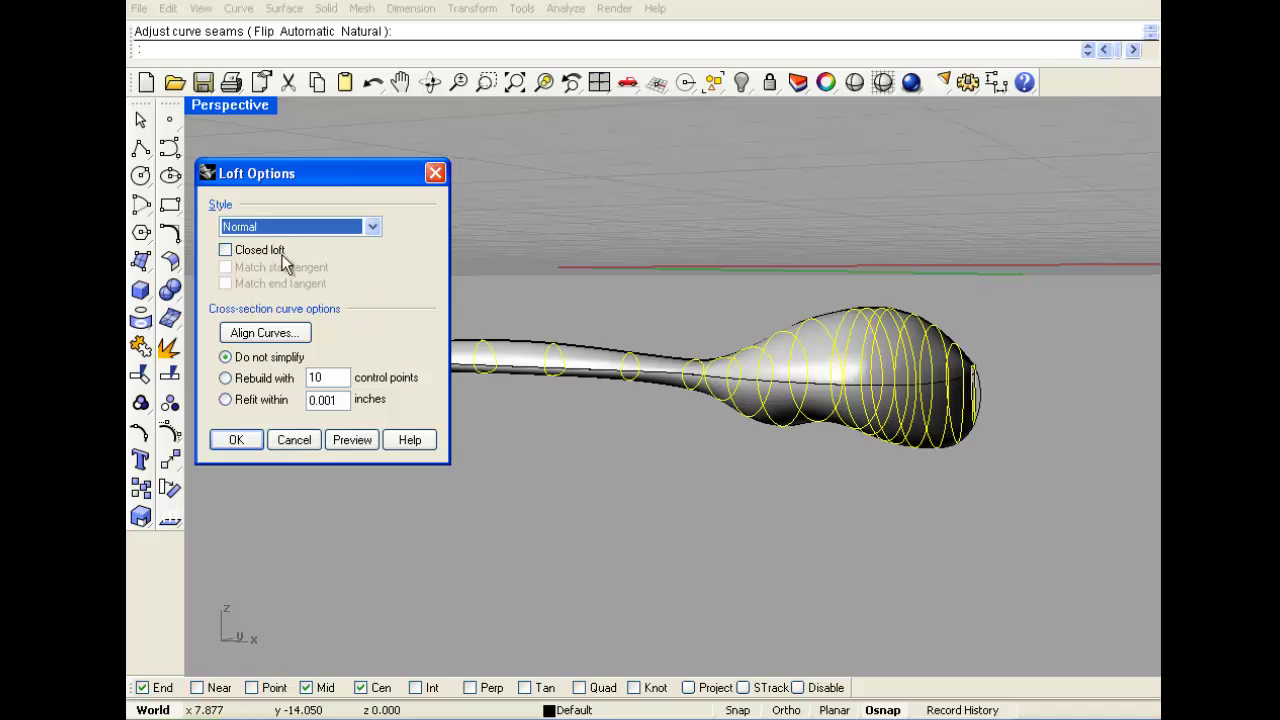
{"action": "left_click", "coordinate": [237, 440]}
{"action": "right_click_drag", "start_coordinate": [831, 403], "coordinate": [718, 318]}
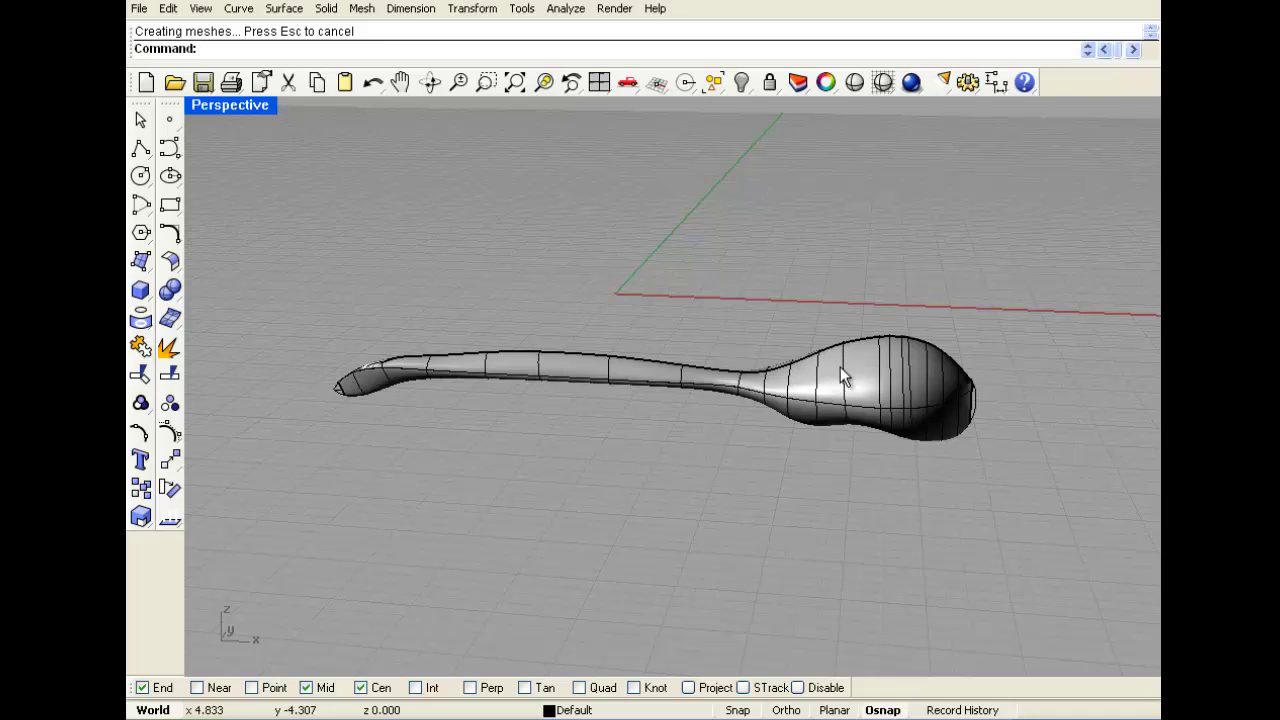
Restore the four-viewport layout and select the body's lower profile curve from the overlapping objects in the Top view.
{"action": "double_click", "coordinate": [243, 107]}
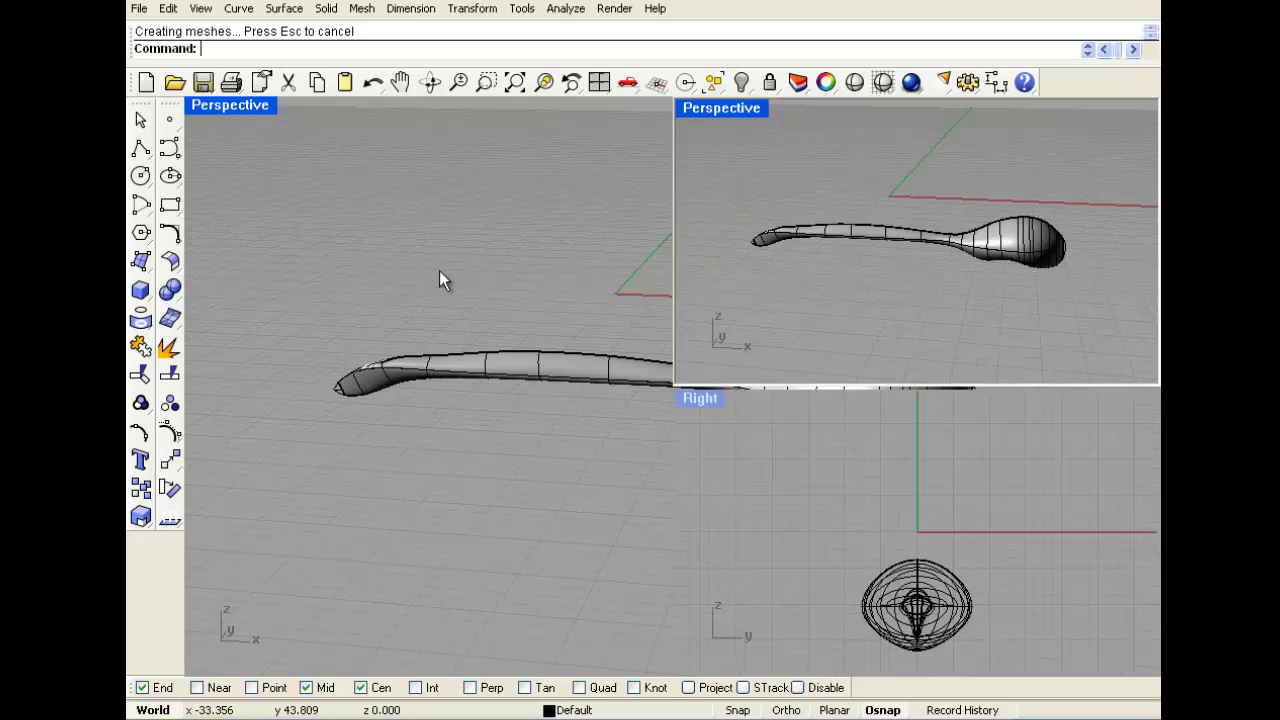
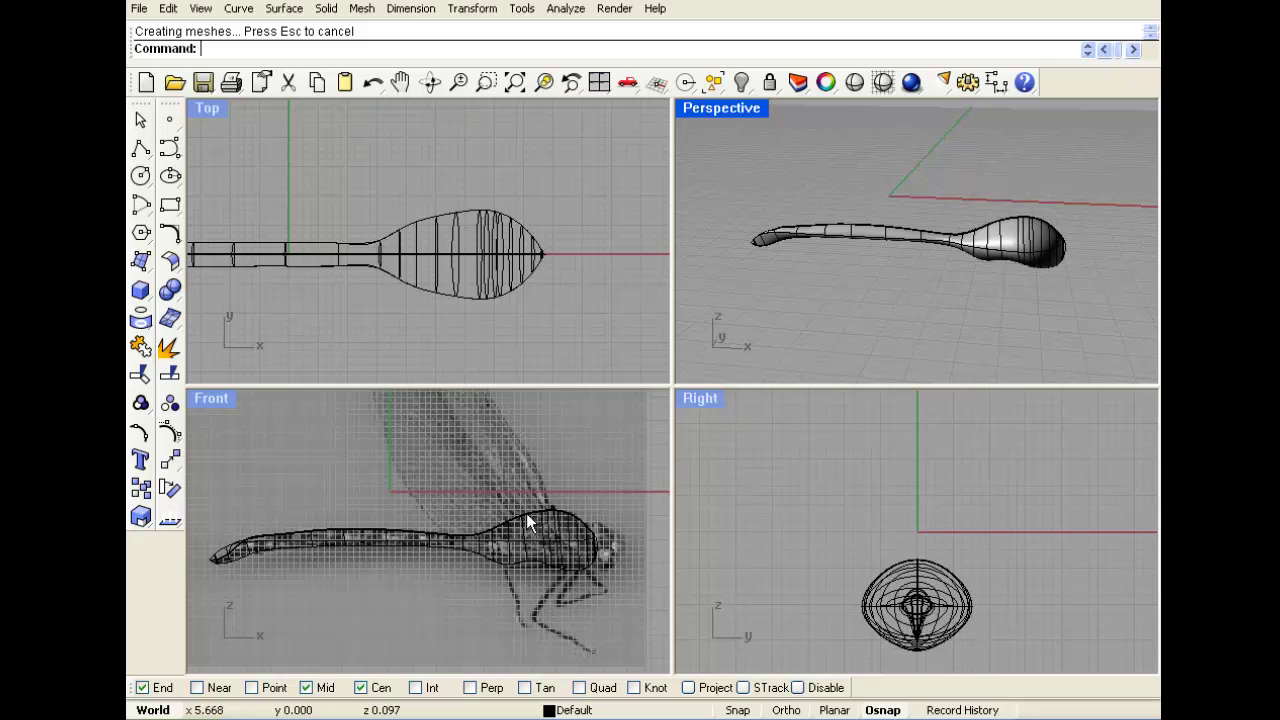
{"action": "scroll", "coordinate": [471, 525], "scroll_direction": "down", "scroll_amount": 4}
{"action": "right_click_drag", "start_coordinate": [471, 525], "coordinate": [455, 499]}
{"action": "scroll", "coordinate": [455, 499], "scroll_direction": "up", "scroll_amount": 4}
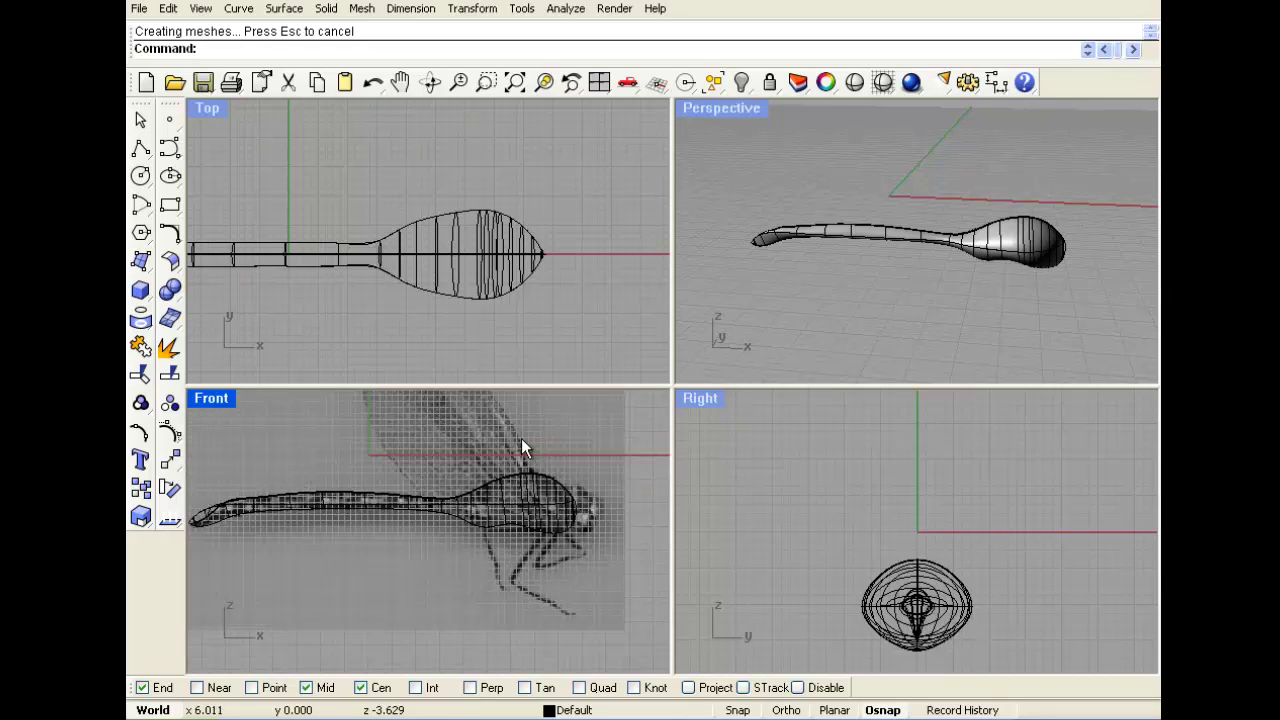
{"action": "left_click", "coordinate": [538, 265]}
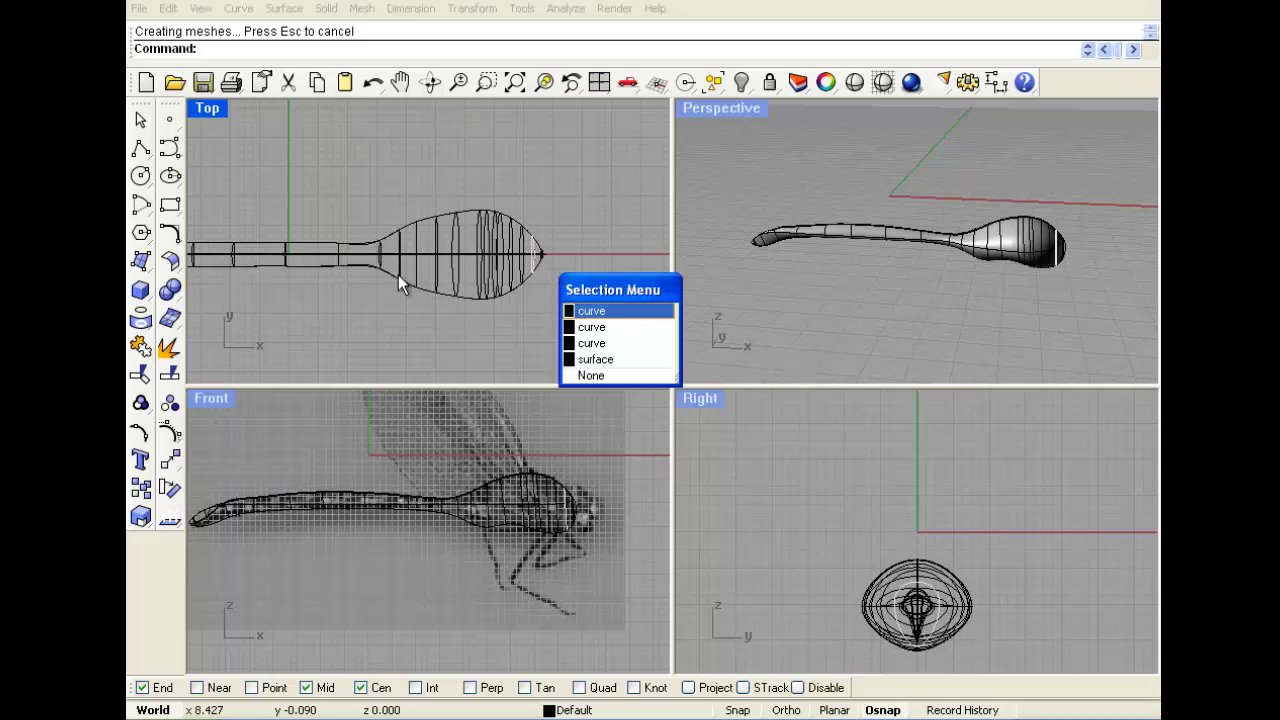
{"action": "left_click", "coordinate": [391, 247]}
{"action": "scroll", "coordinate": [389, 241], "scroll_direction": "up", "scroll_amount": 4}
{"action": "left_click", "coordinate": [391, 234]}
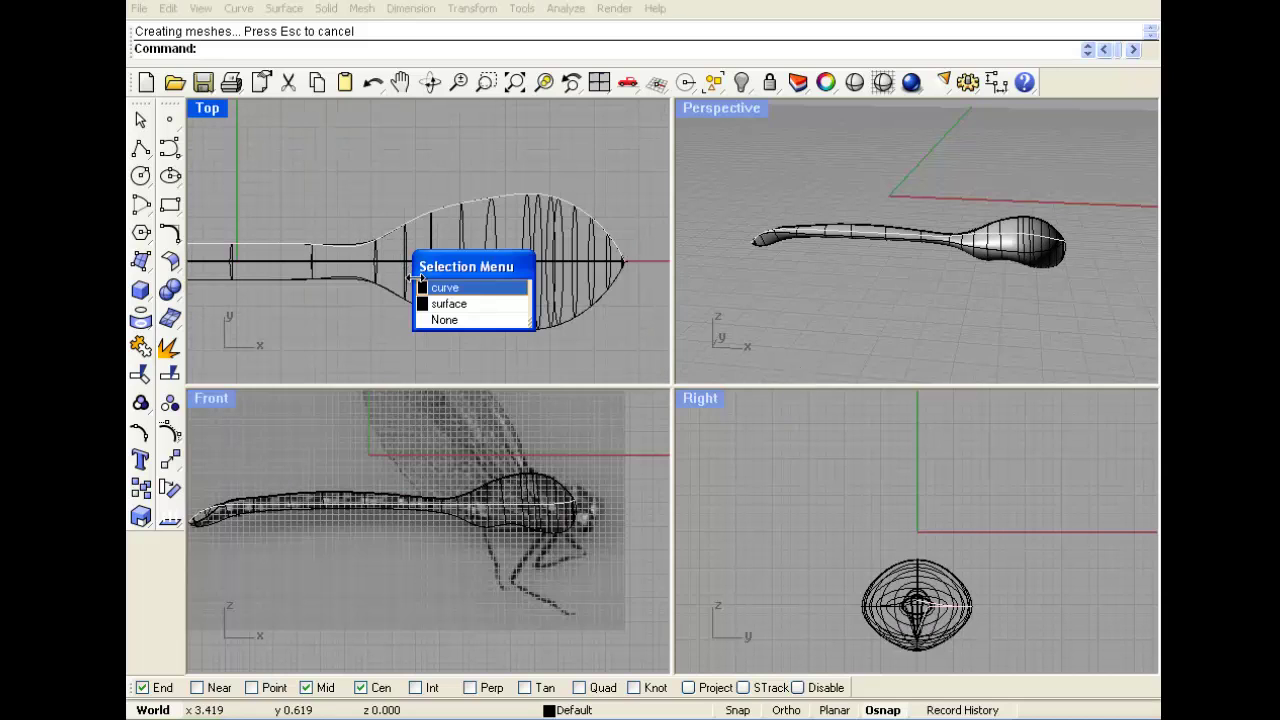
{"action": "left_click", "coordinate": [424, 289]}
{"action": "left_click", "coordinate": [394, 262]}
{"action": "left_click", "coordinate": [463, 334]}
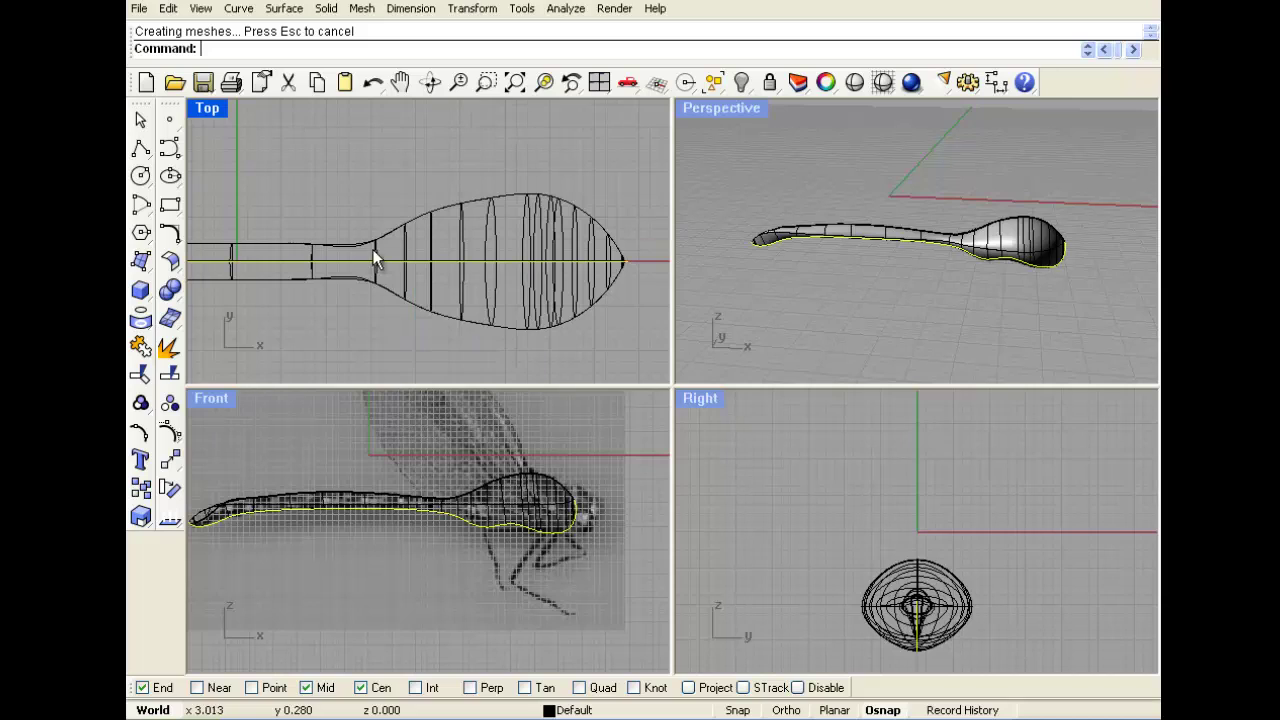
Add both side curves and the upper profile curve to the selection without including the lofted surface.
{"action": "left_click", "coordinate": [386, 232], "text": "shift"}
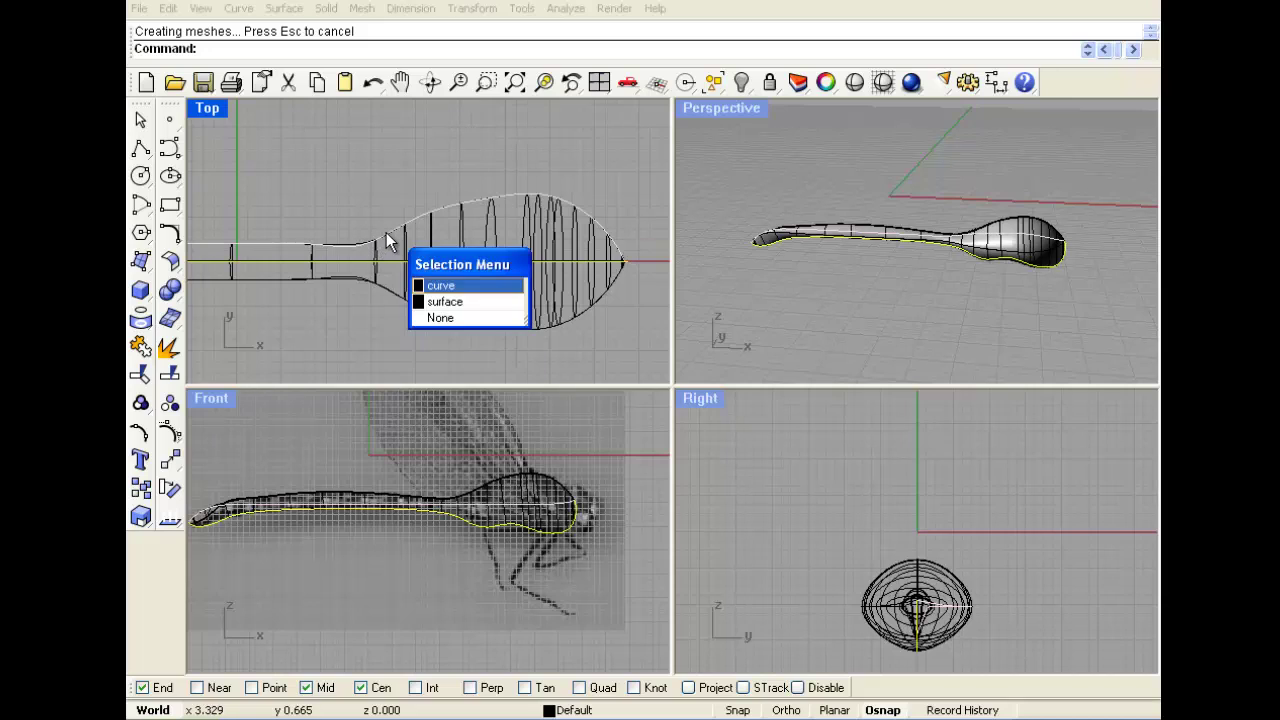
{"action": "left_click", "coordinate": [432, 286]}
{"action": "left_click", "coordinate": [390, 297]}
{"action": "left_click", "coordinate": [430, 342]}
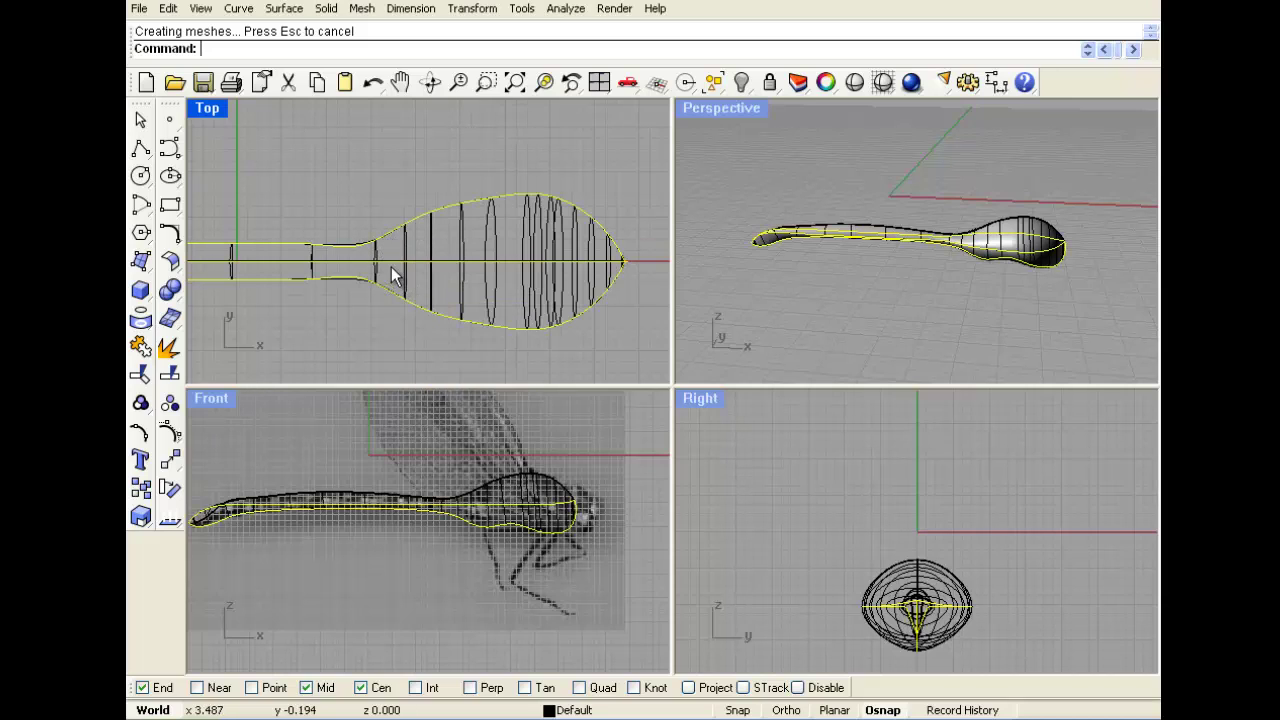
{"action": "left_click", "coordinate": [391, 271]}
{"action": "left_click", "coordinate": [445, 331]}
{"action": "scroll", "coordinate": [420, 315], "scroll_direction": "down", "scroll_amount": 5}
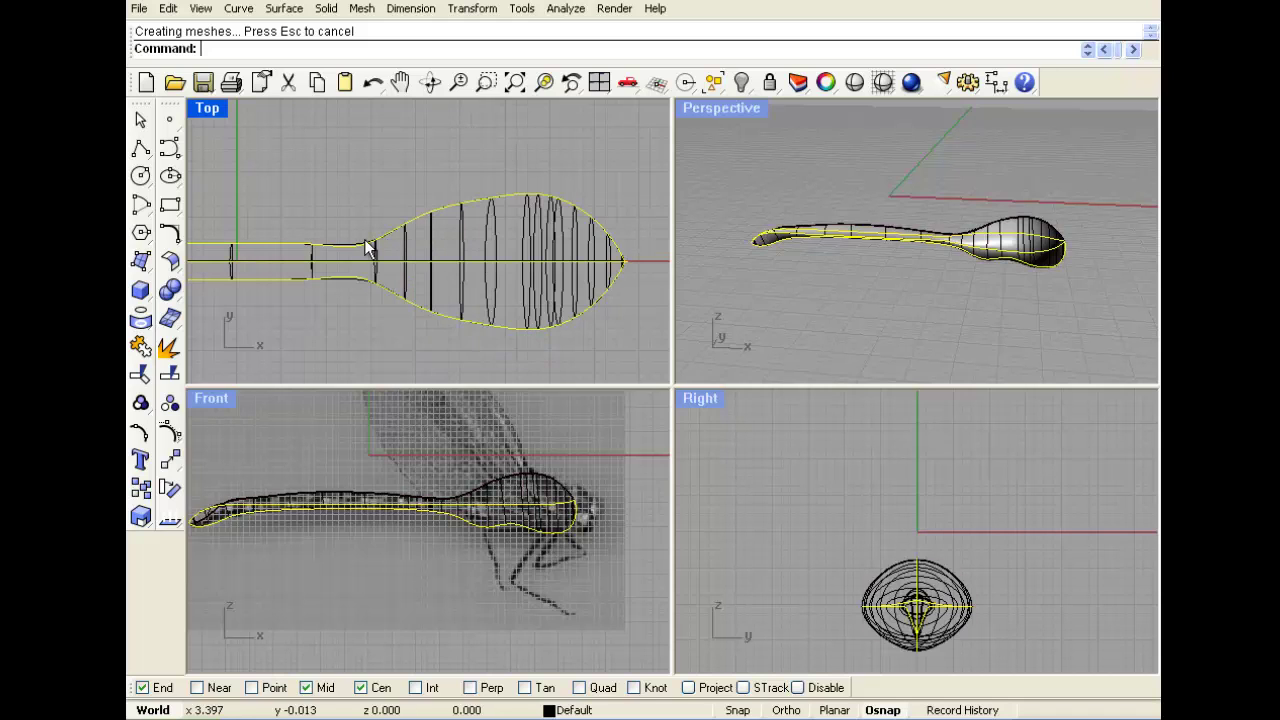
Copy the four selected body curves to the clipboard and move them straight down below the reference image in the Front view.
{"action": "scroll", "coordinate": [480, 470], "scroll_direction": "down", "scroll_amount": 5}
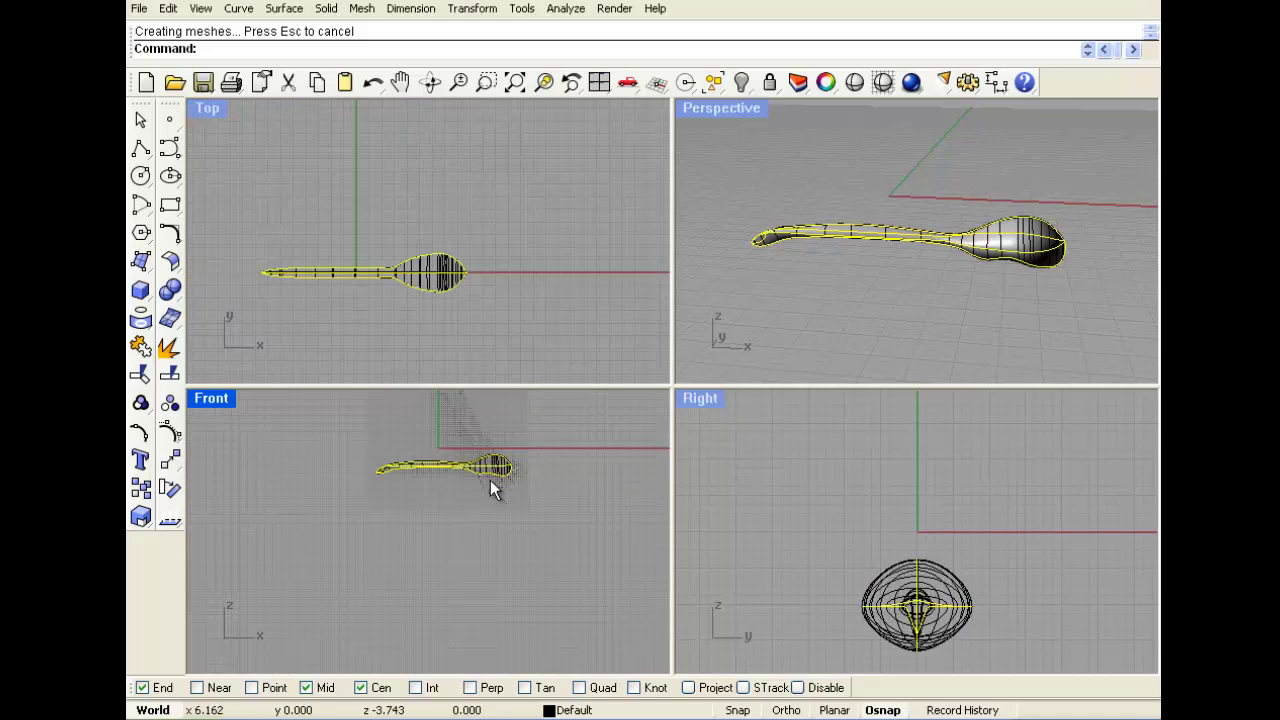
{"action": "key", "text": "ctrl+c"}
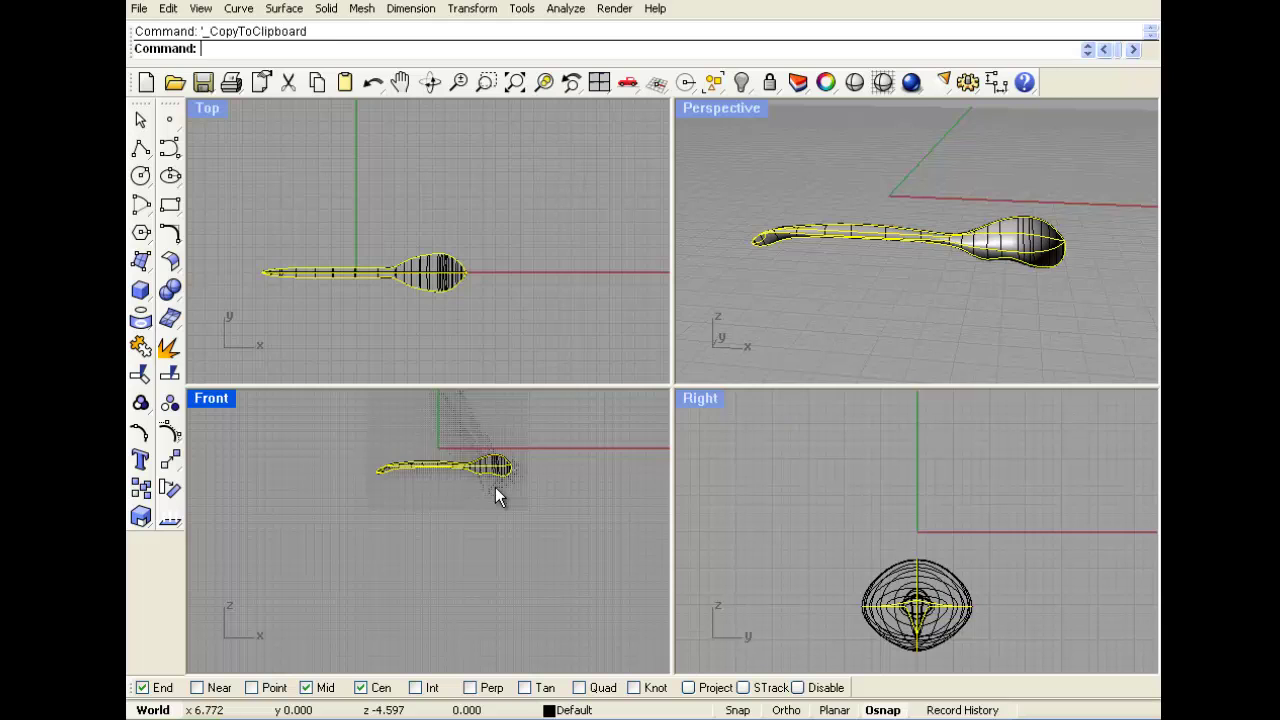
{"action": "left_click_drag", "start_coordinate": [489, 481], "coordinate": [493, 566]}
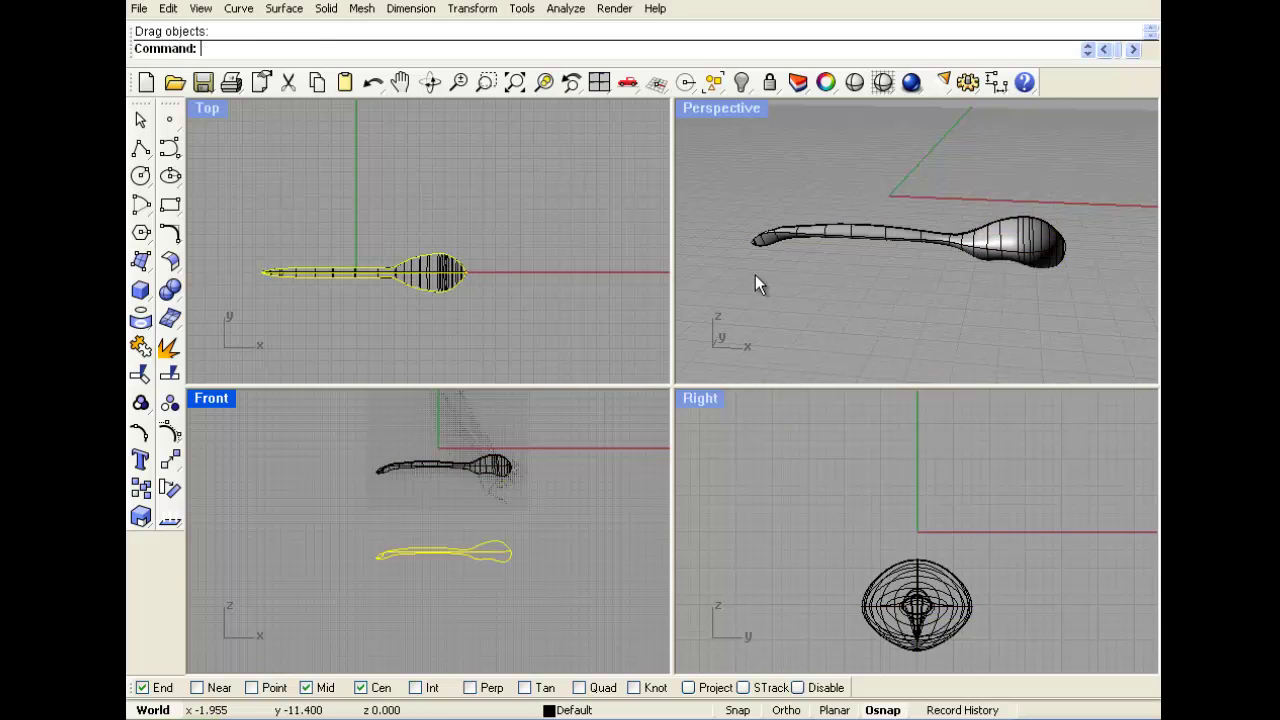
{"action": "scroll", "coordinate": [790, 300], "scroll_direction": "down", "scroll_amount": 3}
{"action": "scroll", "coordinate": [822, 329], "scroll_direction": "up", "scroll_amount": 4}
{"action": "scroll", "coordinate": [448, 582], "scroll_direction": "up", "scroll_amount": 4}
{"action": "left_click", "coordinate": [479, 561]}
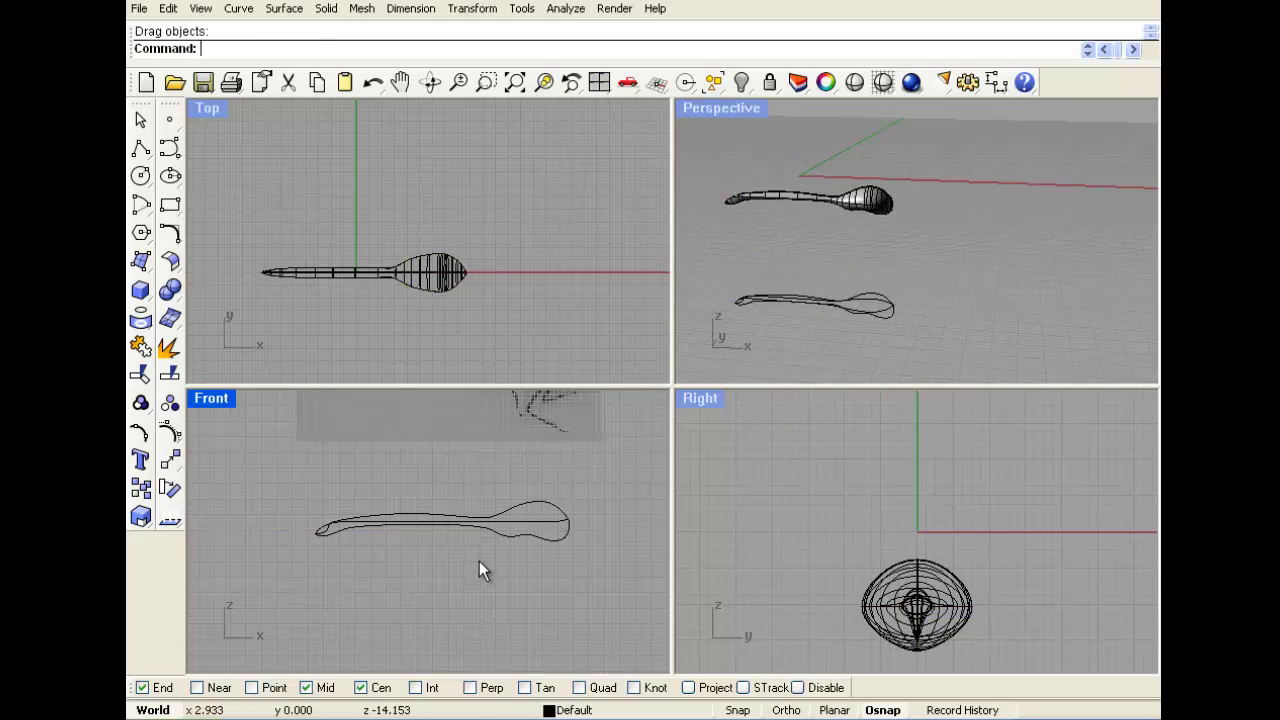
Bend the four moved curves downward in the Front view, with the spine running from the waist to beyond the tail tip.
{"action": "left_click_drag", "start_coordinate": [479, 561], "coordinate": [333, 509]}
{"action": "left_click", "coordinate": [472, 8]}
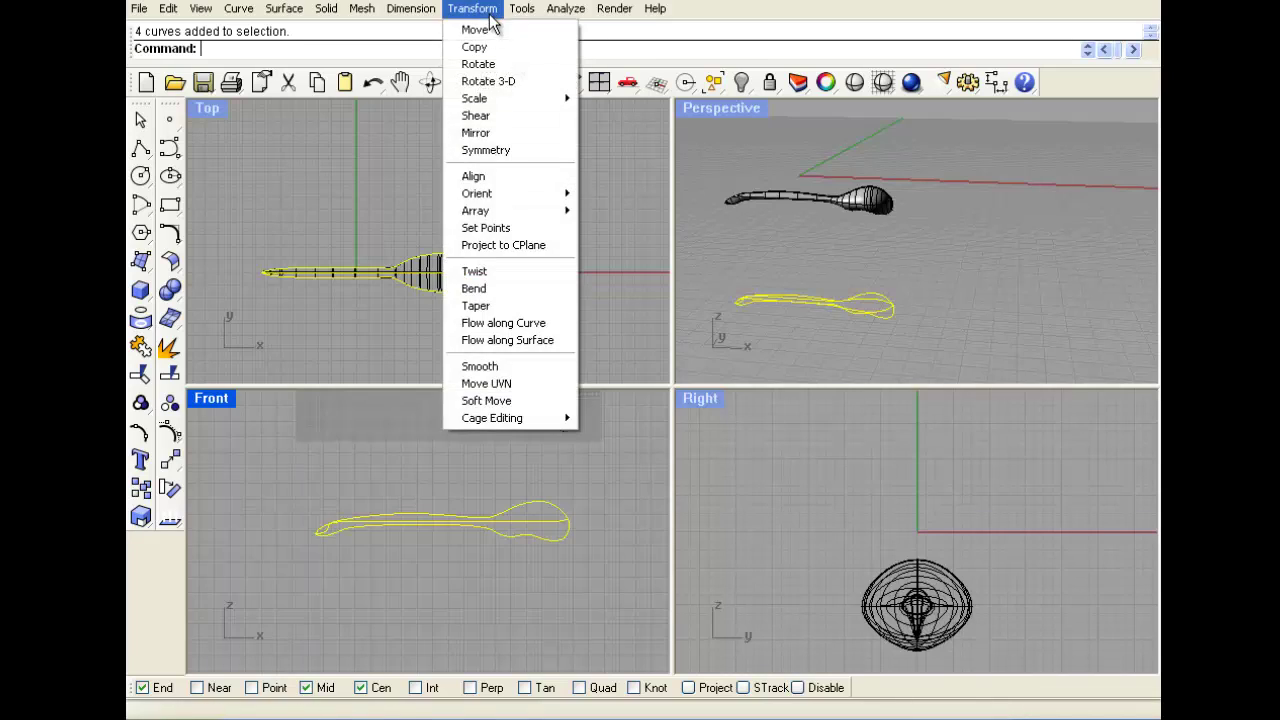
{"action": "left_click", "coordinate": [530, 293]}
{"action": "left_click", "coordinate": [482, 521]}
{"action": "left_click", "coordinate": [277, 531]}
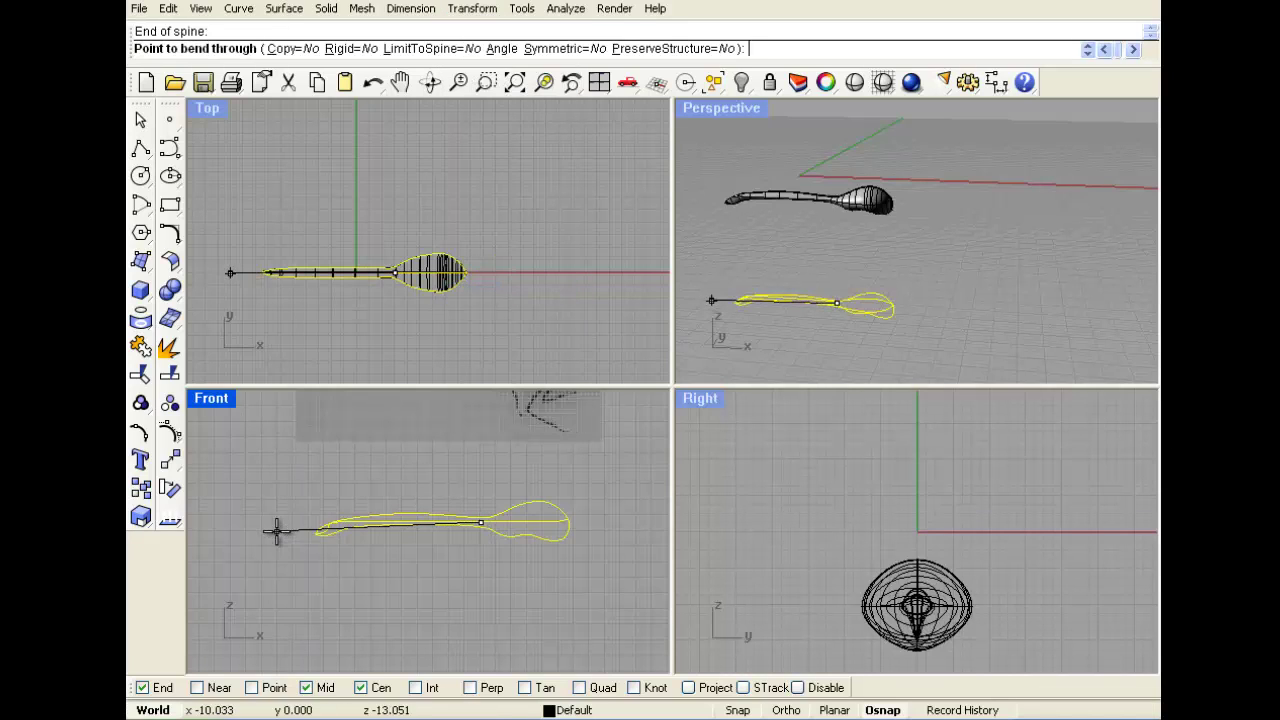
{"action": "right_click_drag", "start_coordinate": [332, 629], "coordinate": [334, 571]}
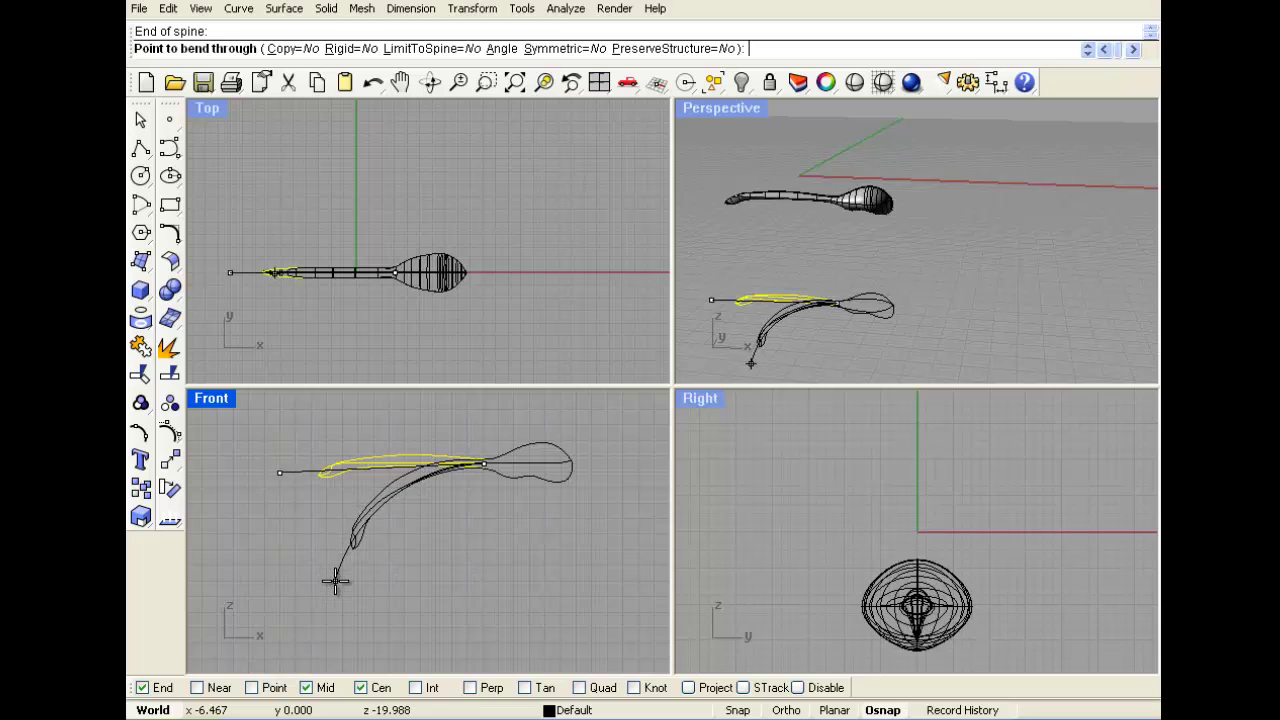
{"action": "left_click", "coordinate": [348, 557]}
{"action": "left_click", "coordinate": [785, 257]}
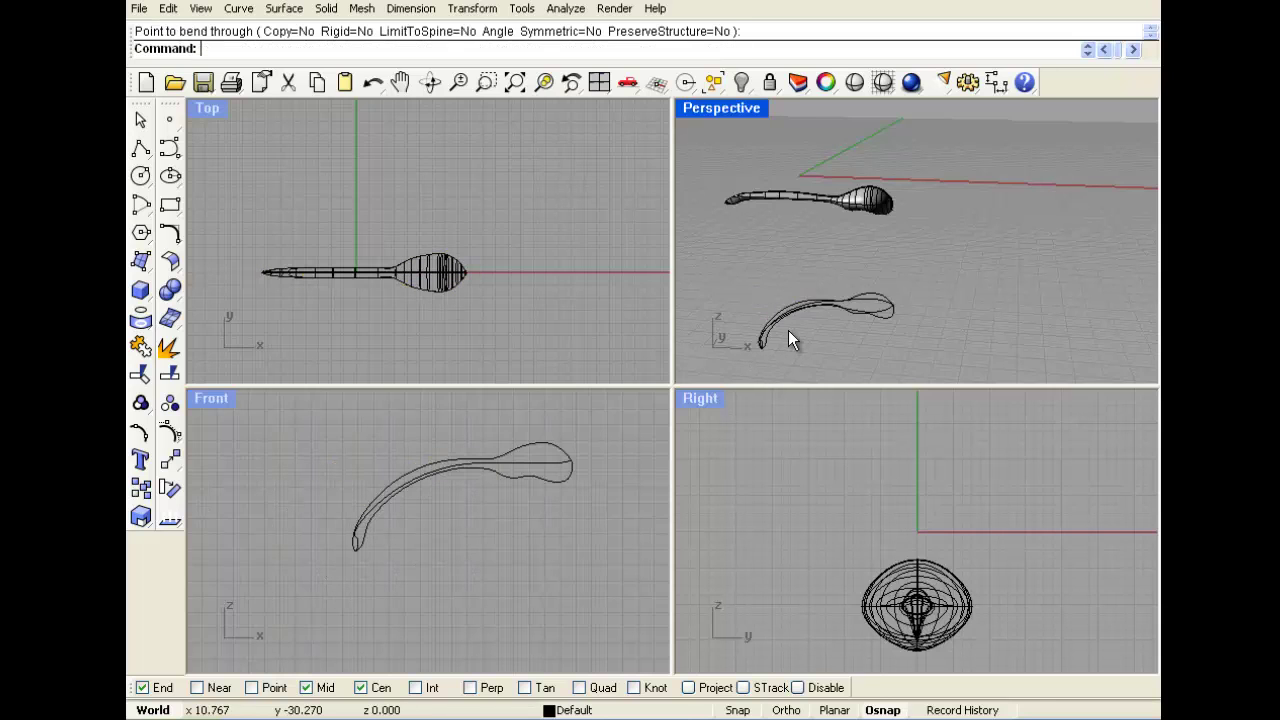
Examine the bent curves in the Perspective view and compare them with the original body in the maximized Front view.
{"action": "scroll", "coordinate": [786, 330], "scroll_direction": "up", "scroll_amount": 8}
{"action": "right_click_drag", "start_coordinate": [778, 324], "coordinate": [740, 266]}
{"action": "scroll", "coordinate": [740, 266], "scroll_direction": "down", "scroll_amount": 10}
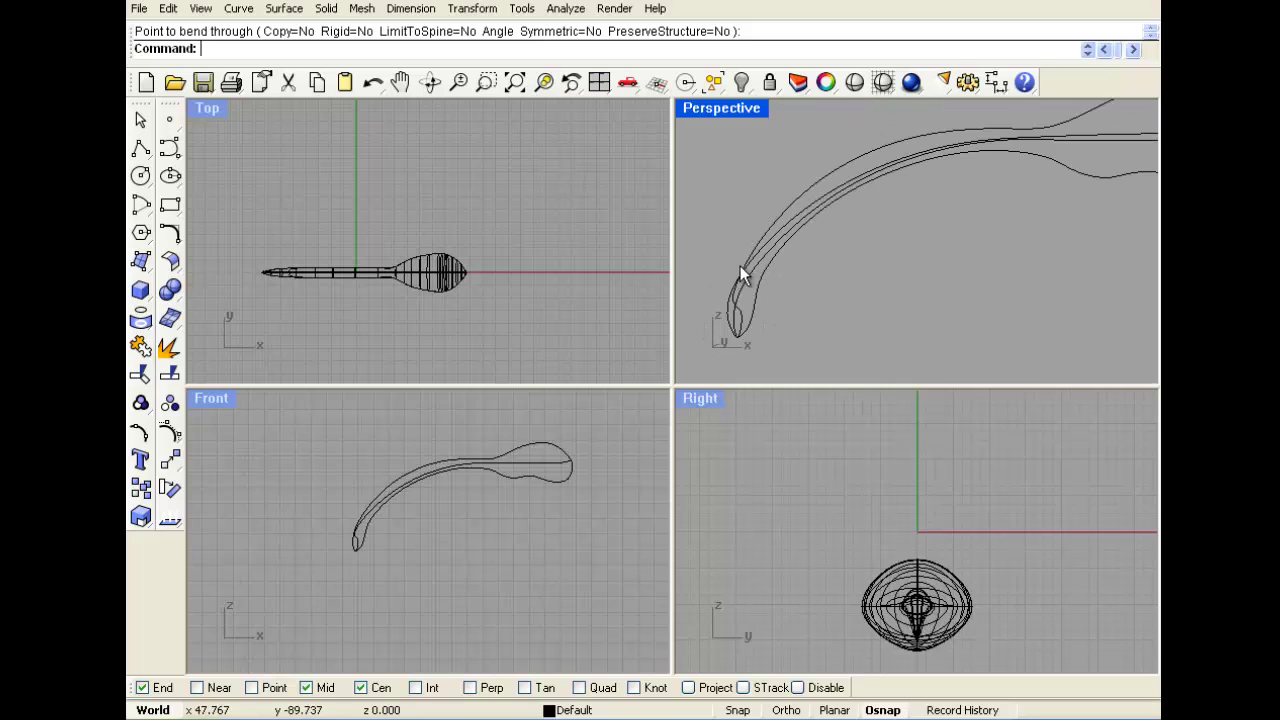
{"action": "scroll", "coordinate": [758, 536], "scroll_direction": "down", "scroll_amount": 3}
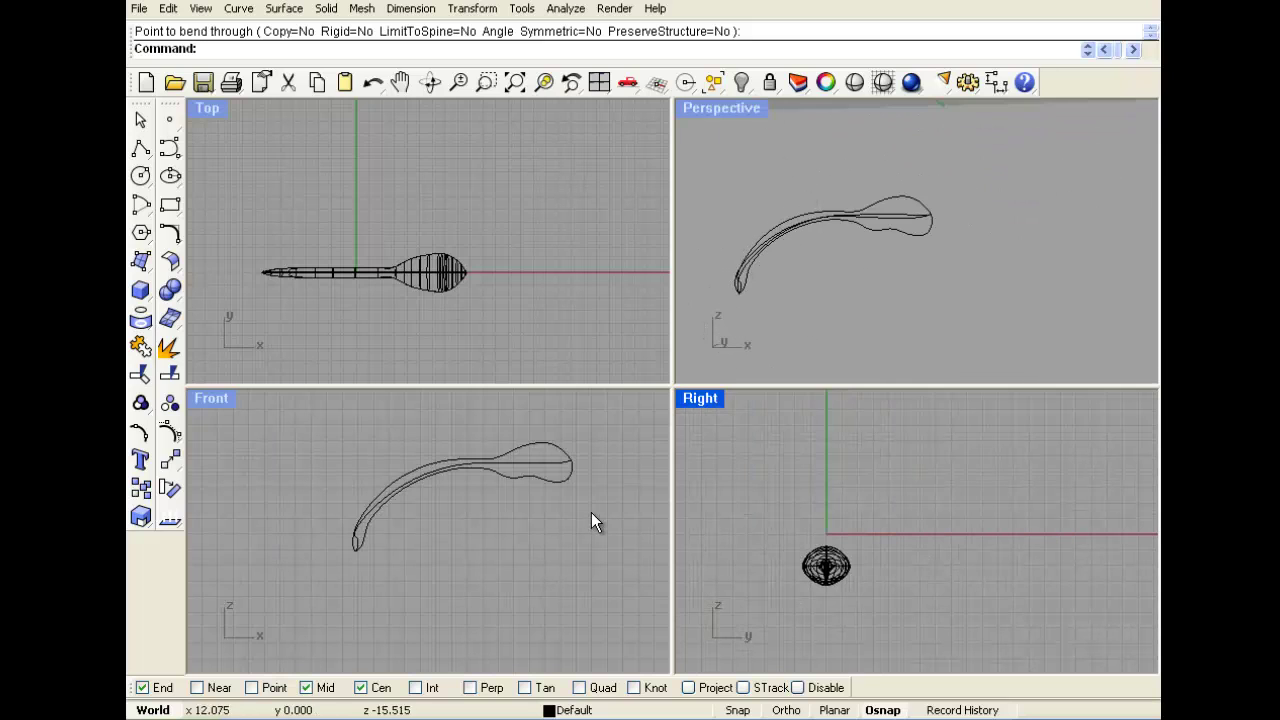
{"action": "right_click_drag", "start_coordinate": [536, 503], "coordinate": [426, 548]}
{"action": "right_click_drag", "start_coordinate": [390, 497], "coordinate": [466, 490]}
{"action": "double_click", "coordinate": [224, 401]}
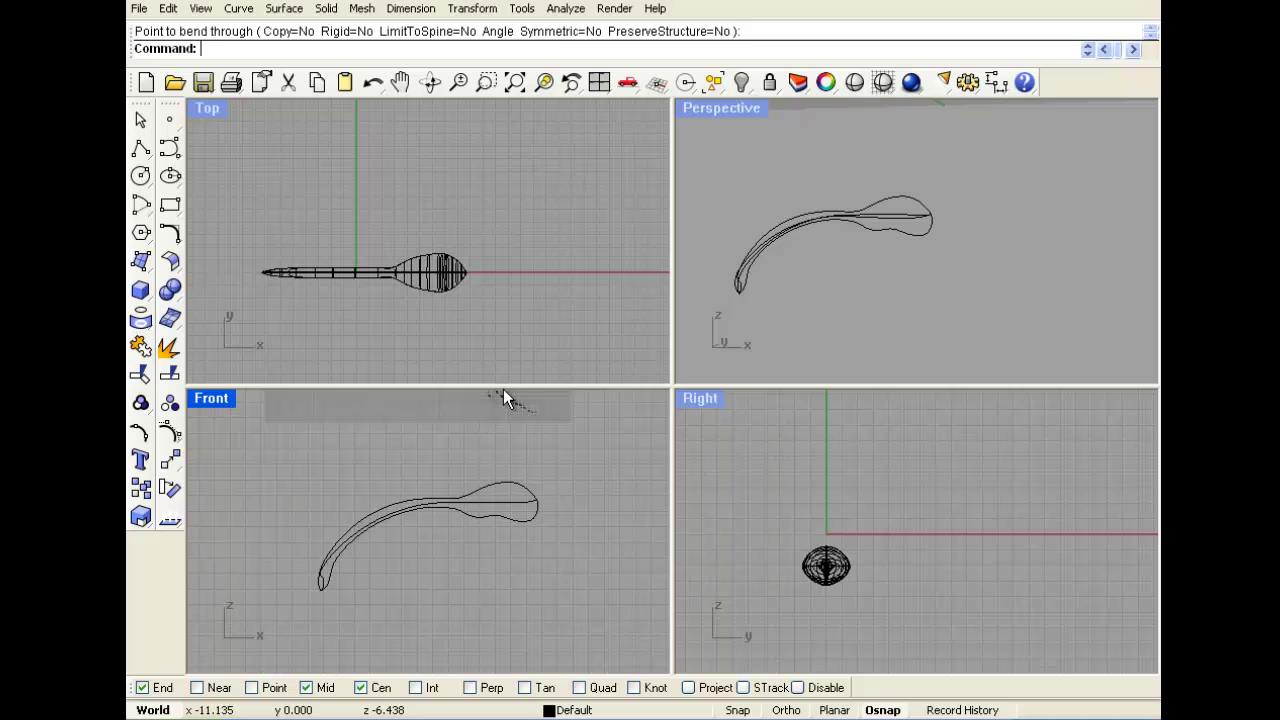
{"action": "right_click_drag", "start_coordinate": [519, 370], "coordinate": [434, 391]}
{"action": "scroll", "coordinate": [434, 391], "scroll_direction": "down", "scroll_amount": 2}
{"action": "scroll", "coordinate": [510, 361], "scroll_direction": "down", "scroll_amount": 2}
{"action": "right_click_drag", "start_coordinate": [646, 255], "coordinate": [643, 342]}
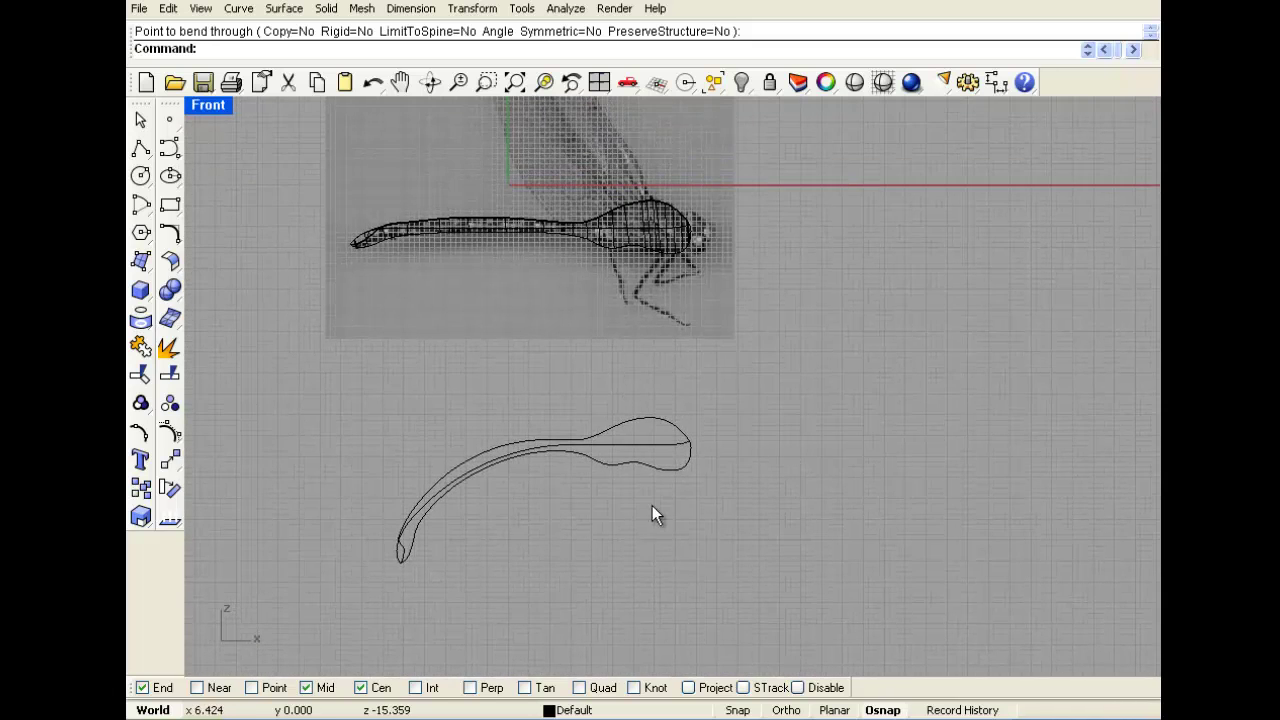
{"action": "scroll", "coordinate": [652, 508], "scroll_direction": "up", "scroll_amount": 3}
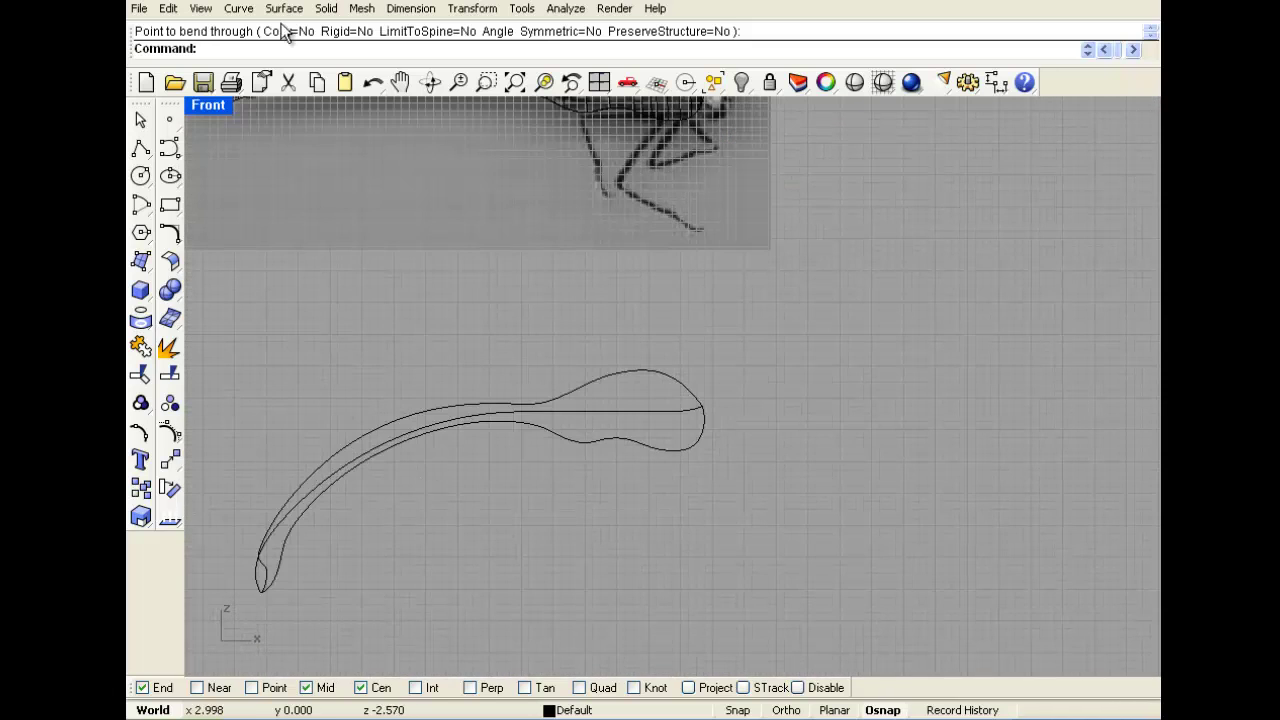
Start the cross-section profile command and select the four bent curves in order around the body: near side, upper, far side, lower.
{"action": "left_click", "coordinate": [238, 8]}
{"action": "left_click", "coordinate": [287, 480]}
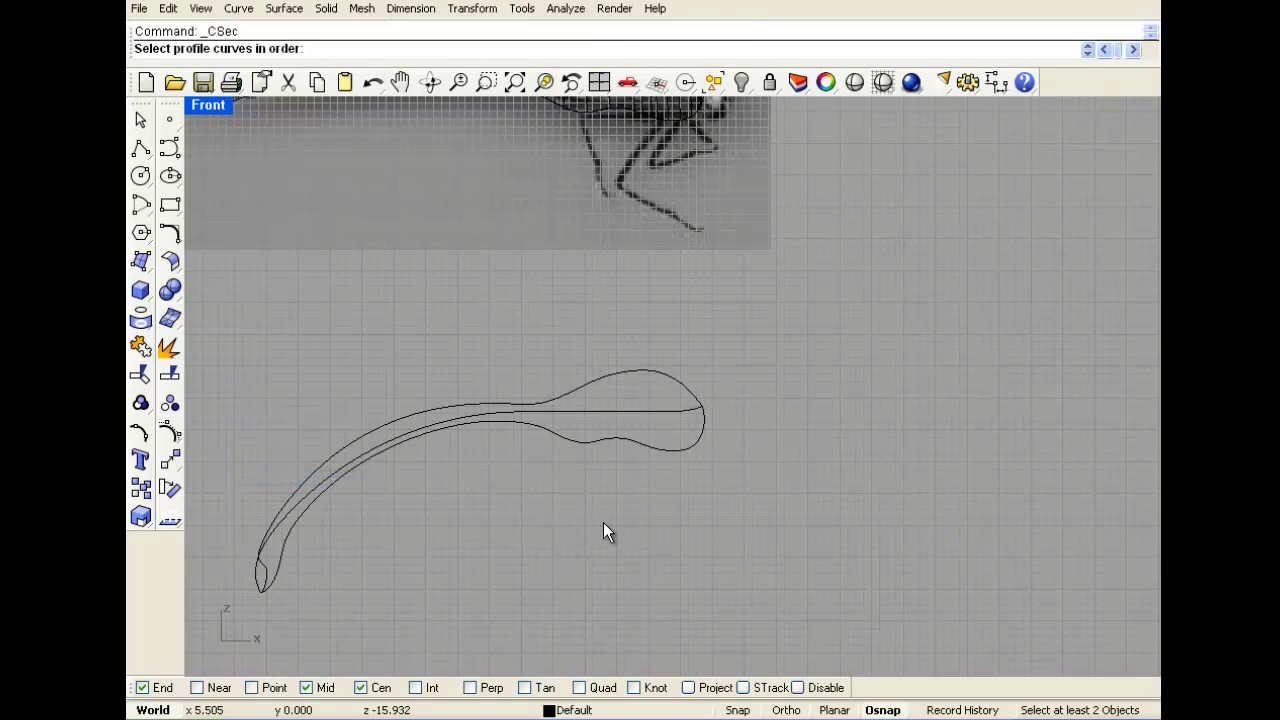
{"action": "double_click", "coordinate": [217, 106]}
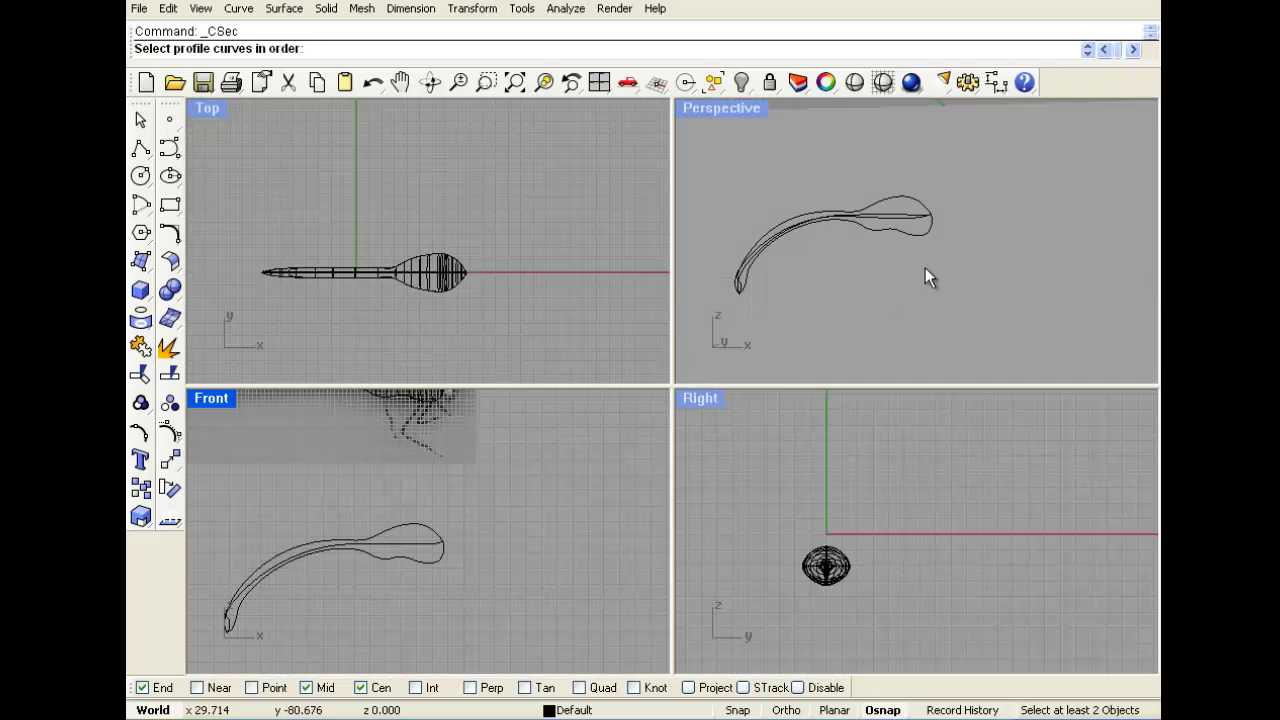
{"action": "right_click_drag", "start_coordinate": [915, 300], "coordinate": [899, 243]}
{"action": "scroll", "coordinate": [899, 242], "scroll_direction": "up", "scroll_amount": 5}
{"action": "left_click", "coordinate": [911, 236]}
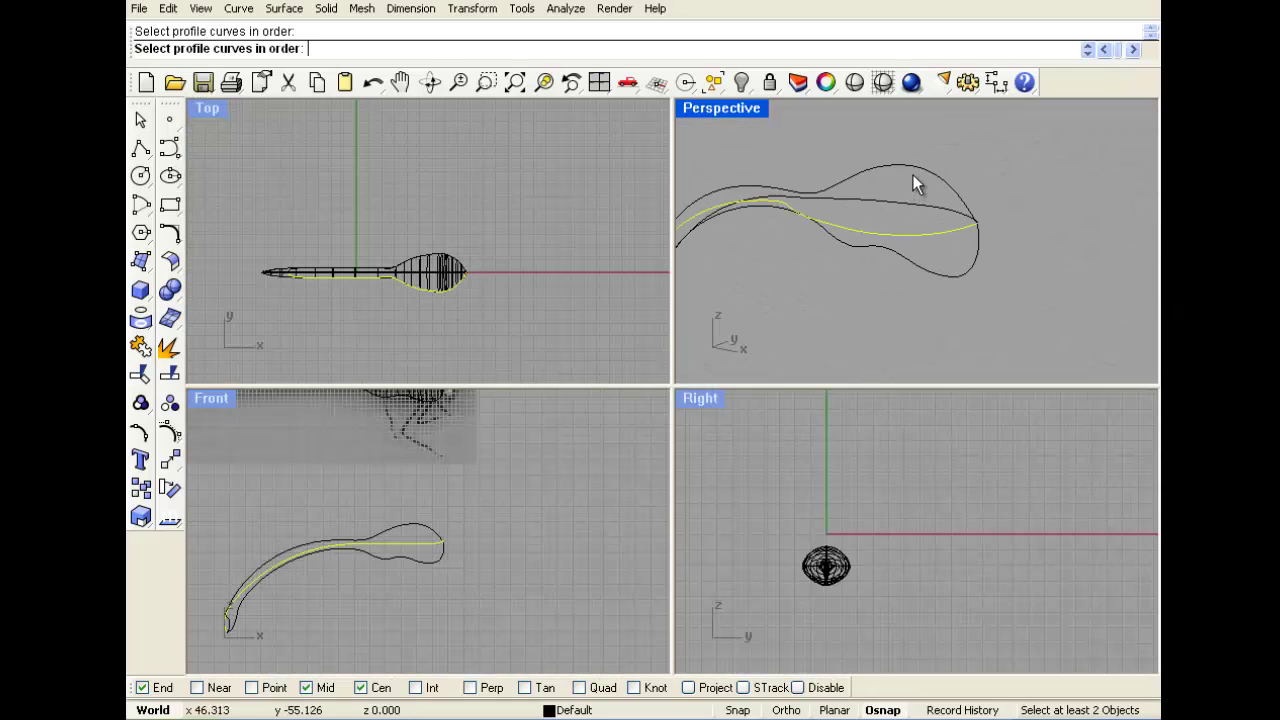
{"action": "left_click", "coordinate": [913, 169]}
{"action": "left_click", "coordinate": [946, 211]}
{"action": "left_click", "coordinate": [975, 249]}
{"action": "right_click", "coordinate": [525, 555]}
Add four closed cross-sections through the thorax in the Front view, working from the head end toward the waist.
{"action": "right_click_drag", "start_coordinate": [476, 591], "coordinate": [596, 557]}
{"action": "left_click", "coordinate": [562, 464]}
{"action": "left_click", "coordinate": [563, 577]}
{"action": "left_click", "coordinate": [548, 468]}
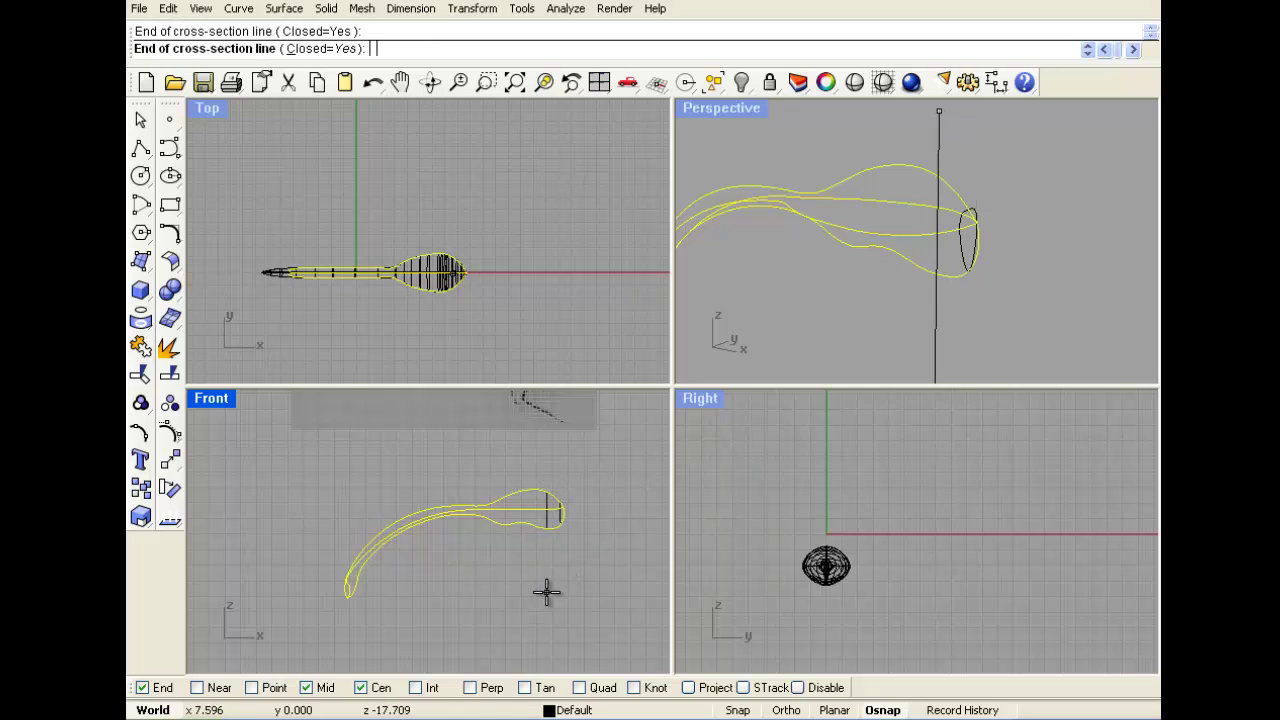
{"action": "left_click", "coordinate": [546, 591]}
{"action": "left_click", "coordinate": [529, 462]}
{"action": "left_click", "coordinate": [528, 580]}
{"action": "left_click", "coordinate": [506, 470]}
{"action": "left_click", "coordinate": [508, 592]}
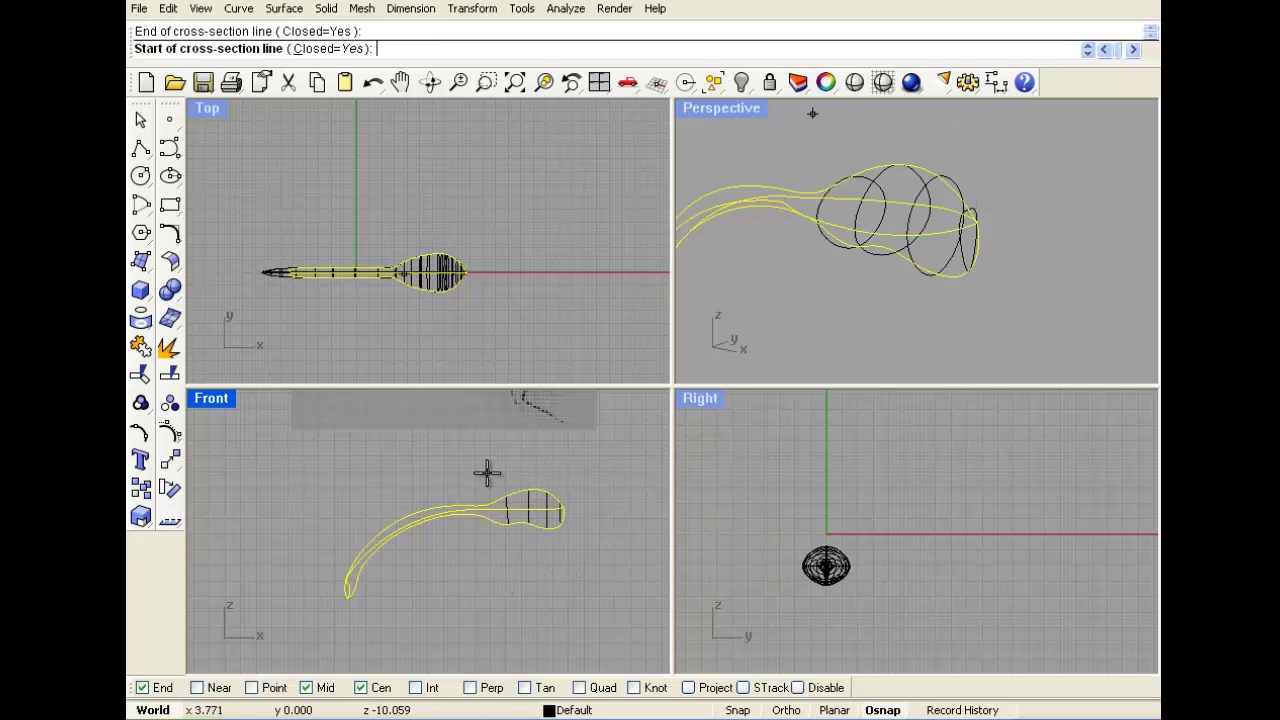
Add five cross-sections from the waist along the upper abdomen, slanted to follow the bend, and finish the command.
{"action": "left_click", "coordinate": [490, 470]}
{"action": "left_click", "coordinate": [492, 596]}
{"action": "left_click", "coordinate": [469, 471]}
{"action": "left_click", "coordinate": [431, 473]}
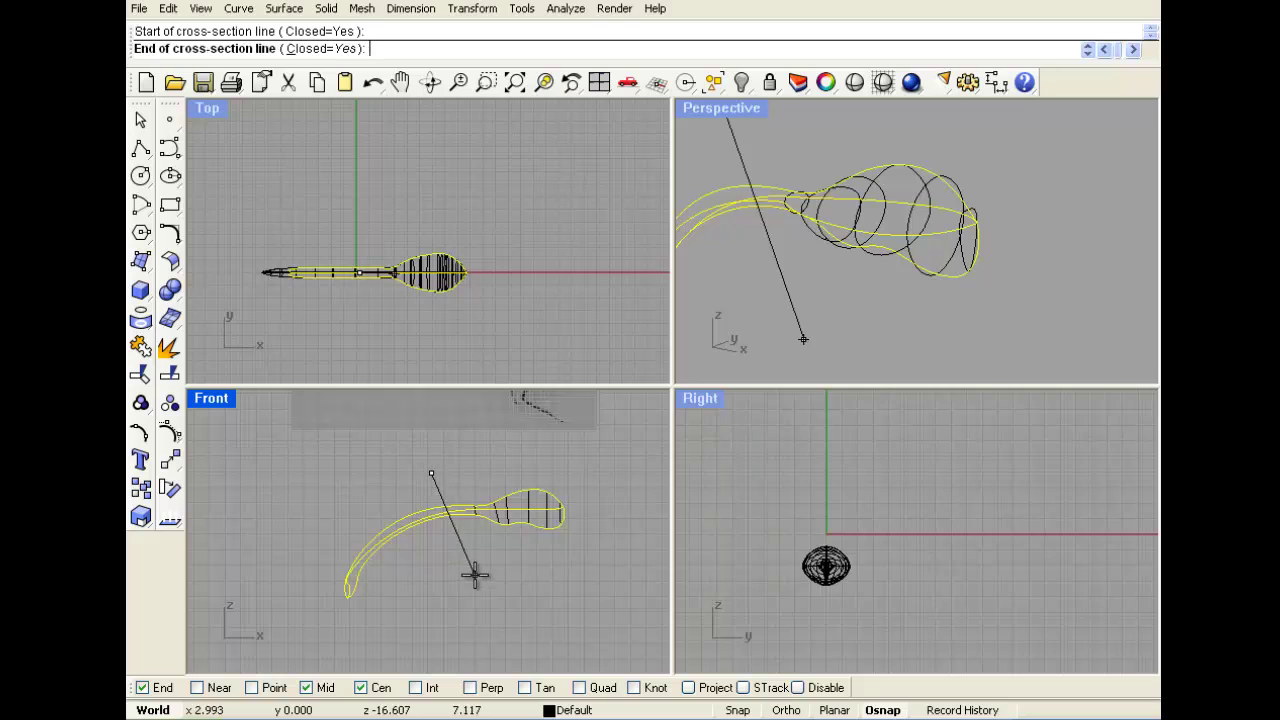
{"action": "left_click", "coordinate": [475, 575]}
{"action": "left_click", "coordinate": [400, 486]}
{"action": "left_click", "coordinate": [439, 572]}
{"action": "left_click", "coordinate": [367, 512]}
{"action": "left_click", "coordinate": [404, 532]}
{"action": "left_click", "coordinate": [399, 530]}
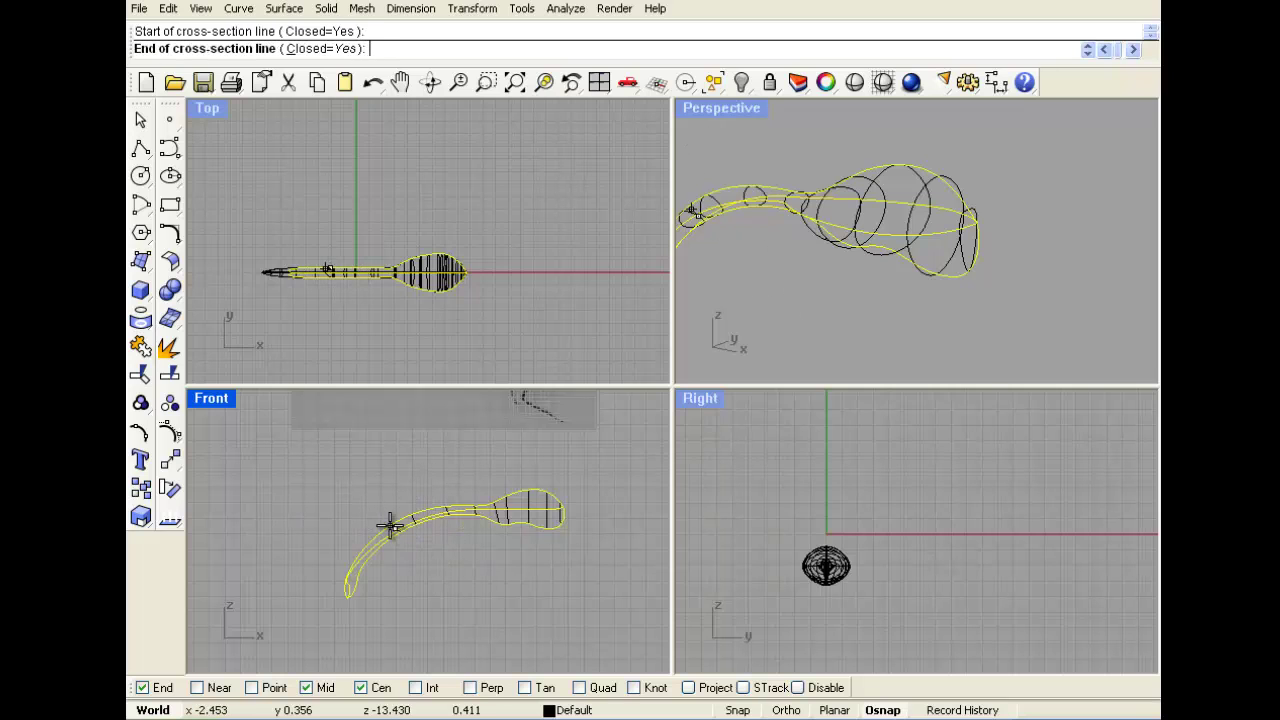
{"action": "right_click", "coordinate": [381, 532]}
Restart the cross-section profile command and select the four bent curves in order: near side, upper, far side, lower.
{"action": "scroll", "coordinate": [382, 533], "scroll_direction": "up", "scroll_amount": 8}
{"action": "scroll", "coordinate": [398, 529], "scroll_direction": "down", "scroll_amount": 5}
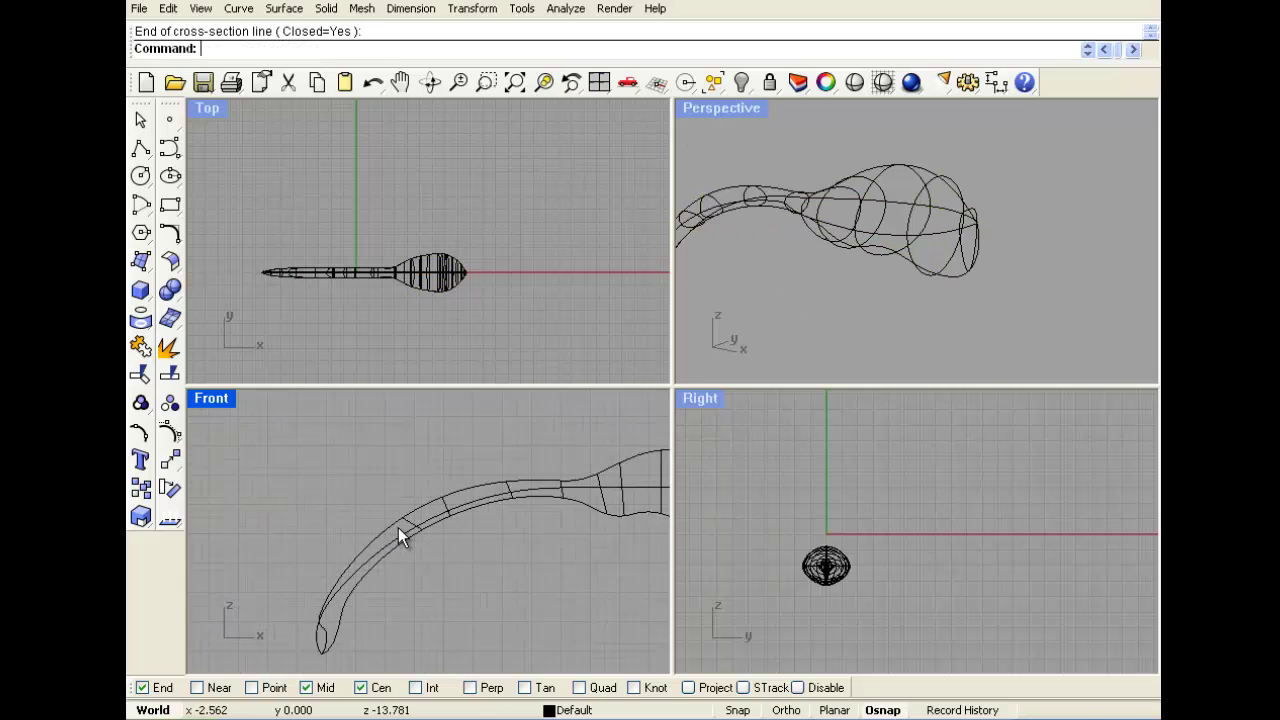
{"action": "key", "text": "Return"}
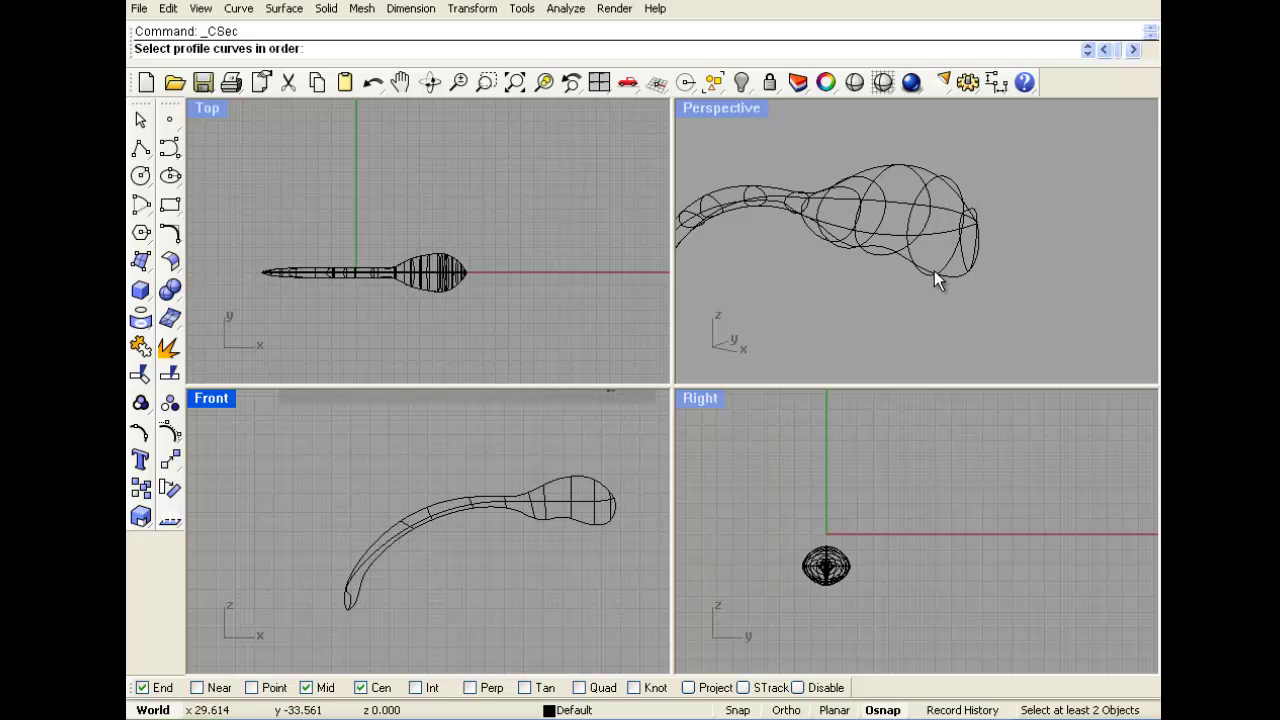
{"action": "scroll", "coordinate": [889, 228], "scroll_direction": "down", "scroll_amount": 5}
{"action": "scroll", "coordinate": [903, 229], "scroll_direction": "up", "scroll_amount": 5}
{"action": "left_click", "coordinate": [914, 231]}
{"action": "left_click", "coordinate": [894, 168]}
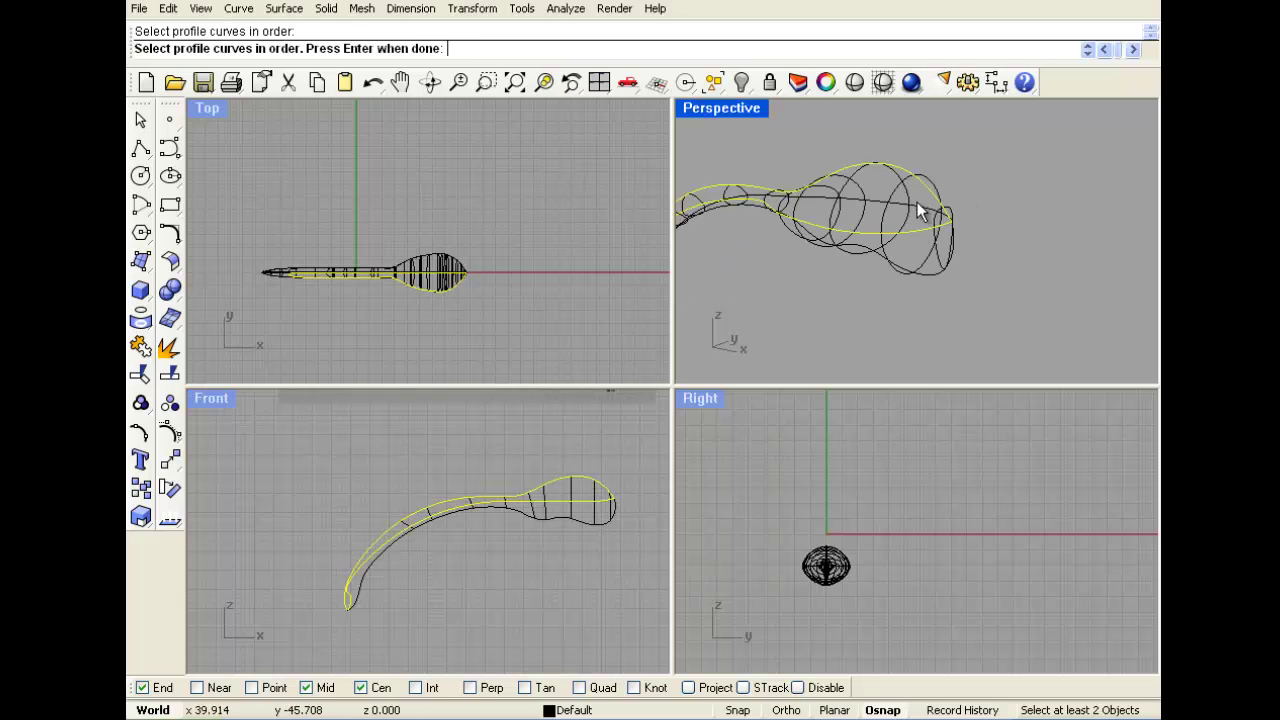
{"action": "left_click", "coordinate": [917, 205]}
{"action": "key", "text": "Return"}
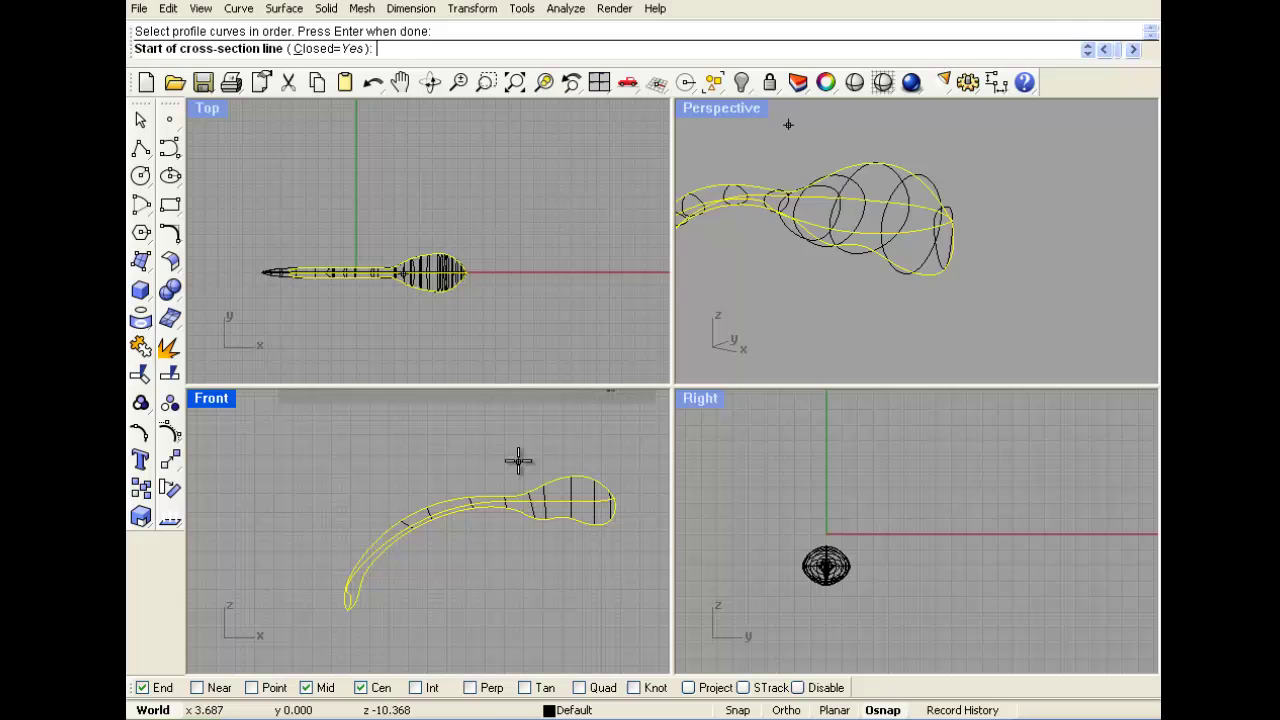
Add five slanted cross-sections in the Front view along the lower abdomen down to the tail tip, and finish the command.
{"action": "left_click", "coordinate": [372, 505]}
{"action": "left_click", "coordinate": [410, 572]}
{"action": "left_click", "coordinate": [357, 529]}
{"action": "left_click", "coordinate": [406, 600]}
{"action": "left_click", "coordinate": [326, 549]}
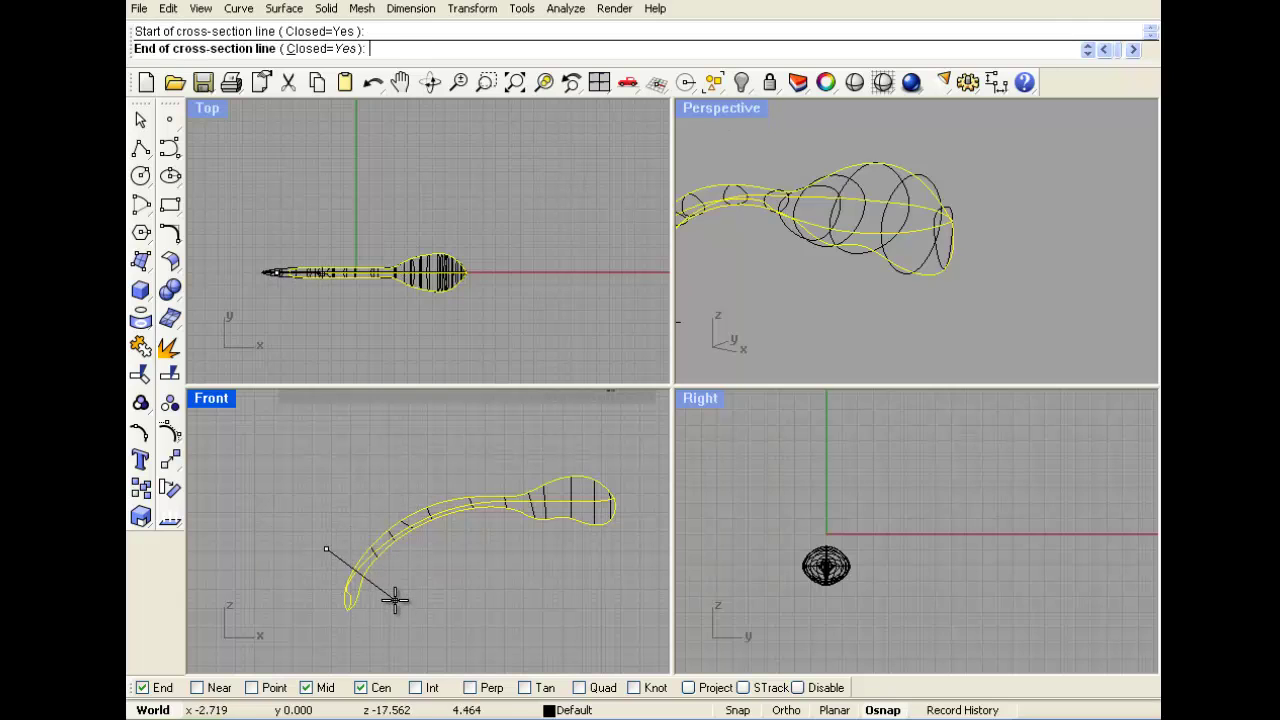
{"action": "left_click", "coordinate": [395, 600]}
{"action": "left_click", "coordinate": [323, 580]}
{"action": "left_click", "coordinate": [398, 606]}
{"action": "left_click", "coordinate": [327, 606]}
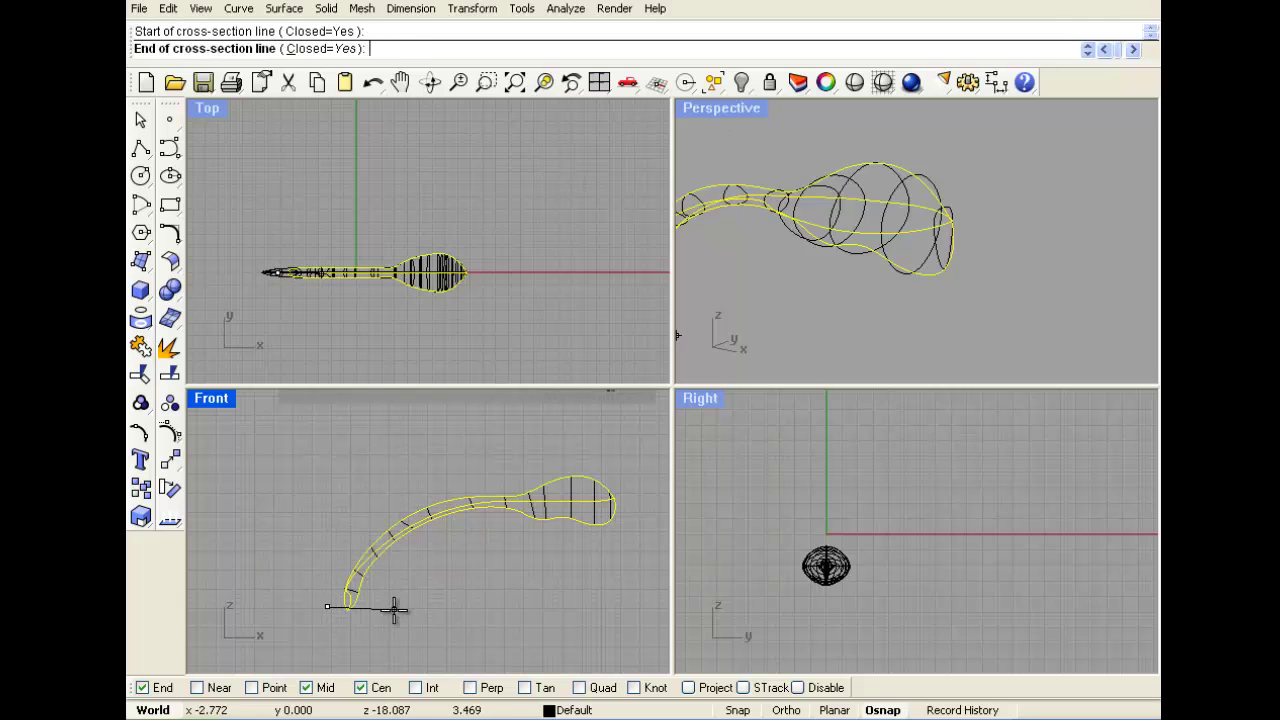
{"action": "left_click", "coordinate": [396, 607]}
{"action": "key", "text": "Return"}
Loft the bent body's cross-sections, excluding the long profile curves, with Normal style and without simplifying the curves.
{"action": "mouse_move", "coordinate": [814, 271]}
{"action": "right_mouse_down"}
{"action": "mouse_move", "coordinate": [923, 220]}
{"action": "mouse_move", "coordinate": [816, 246]}
{"action": "right_mouse_up"}
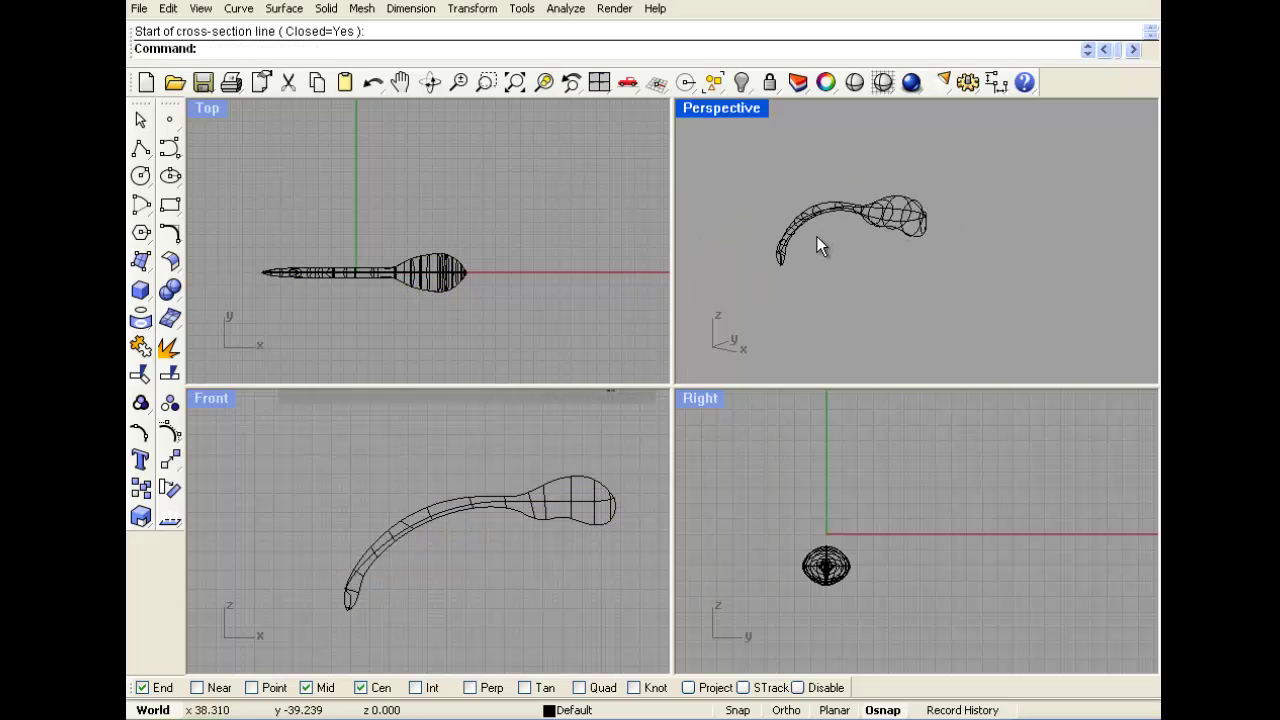
{"action": "scroll", "coordinate": [816, 240], "scroll_direction": "up", "scroll_amount": 5}
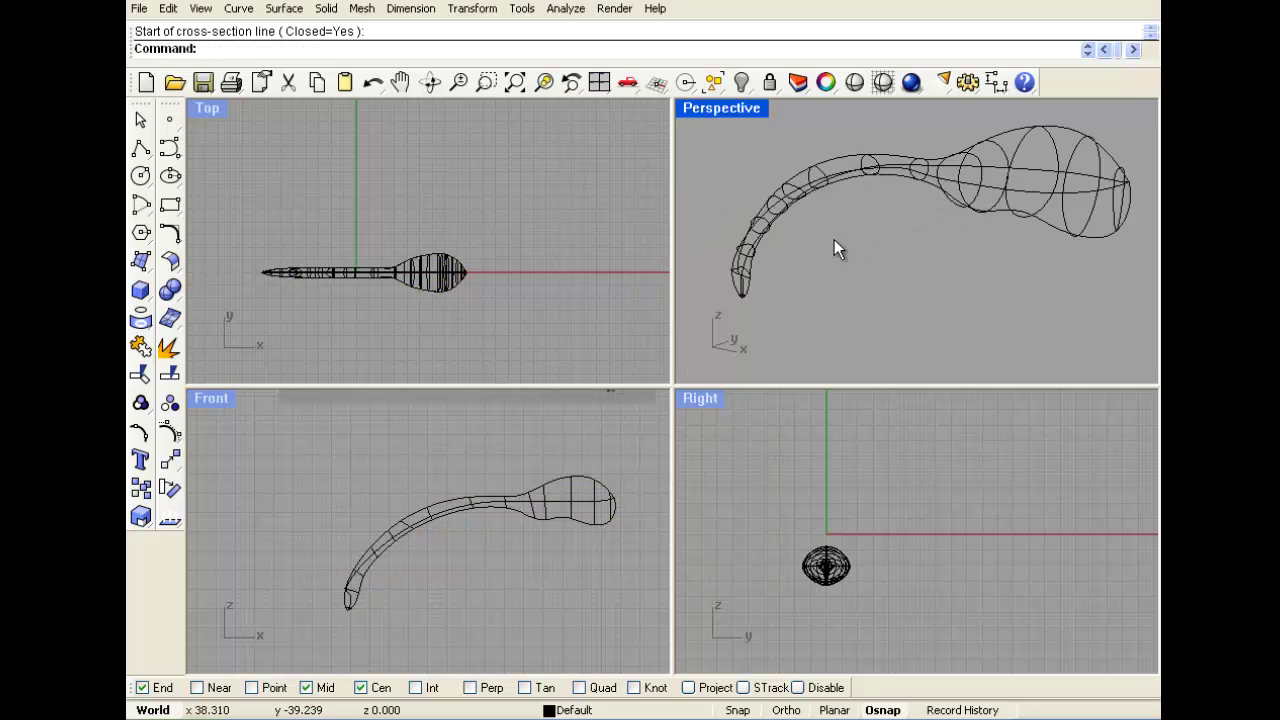
{"action": "left_click", "coordinate": [284, 8]}
{"action": "left_click", "coordinate": [305, 48]}
{"action": "left_click_drag", "start_coordinate": [587, 629], "coordinate": [293, 470]}
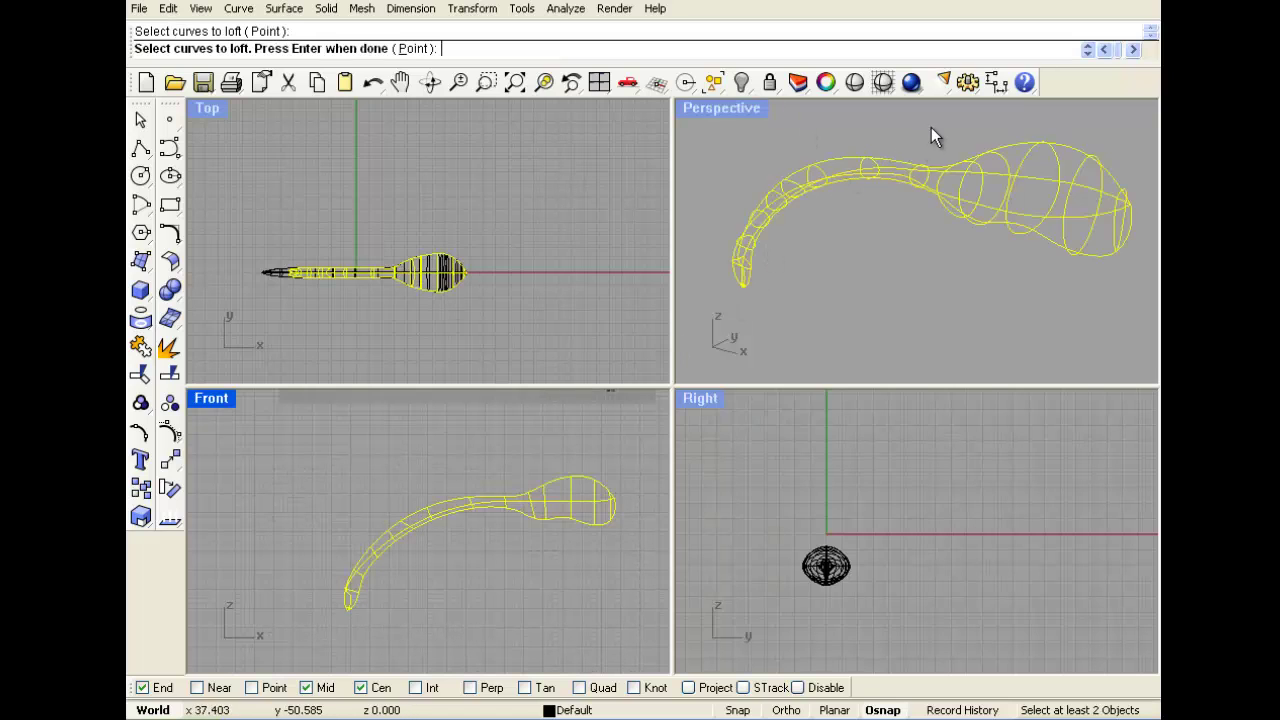
{"action": "left_click", "coordinate": [895, 168]}
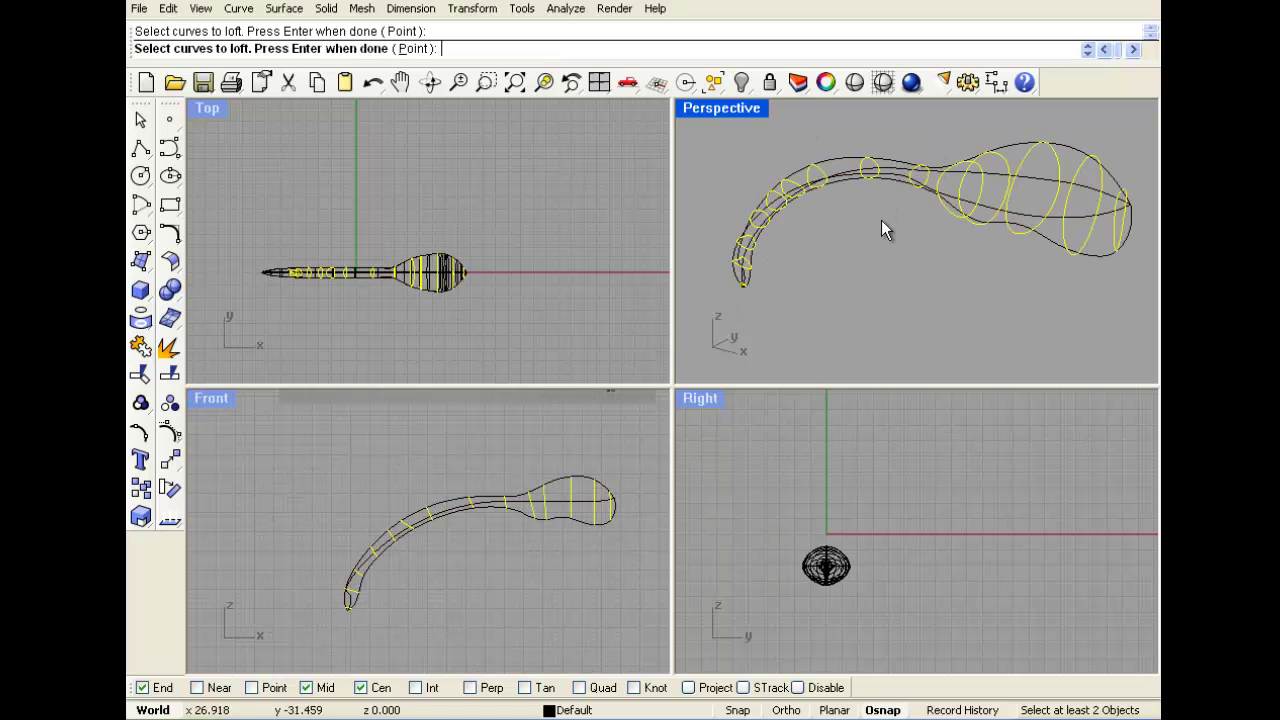
{"action": "key", "text": "Return"}
{"action": "key", "text": "Return"}
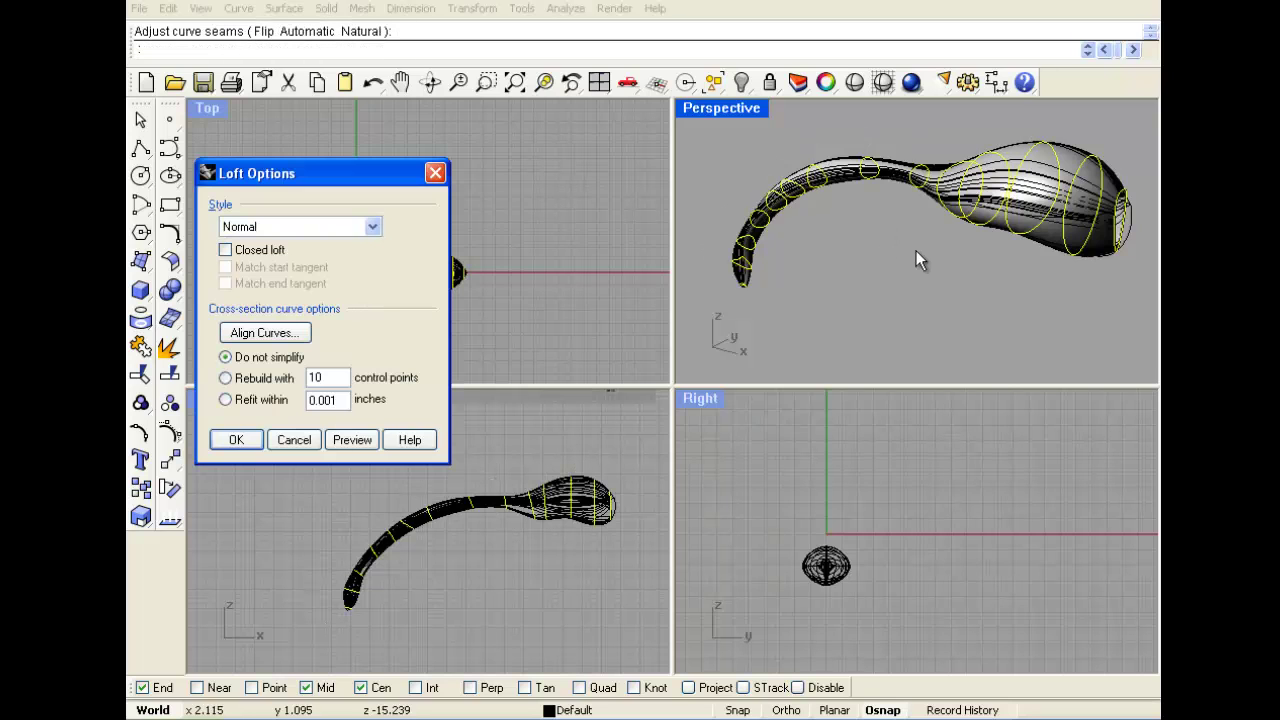
{"action": "left_click", "coordinate": [236, 440]}
{"action": "right_click_drag", "start_coordinate": [851, 229], "coordinate": [990, 232]}
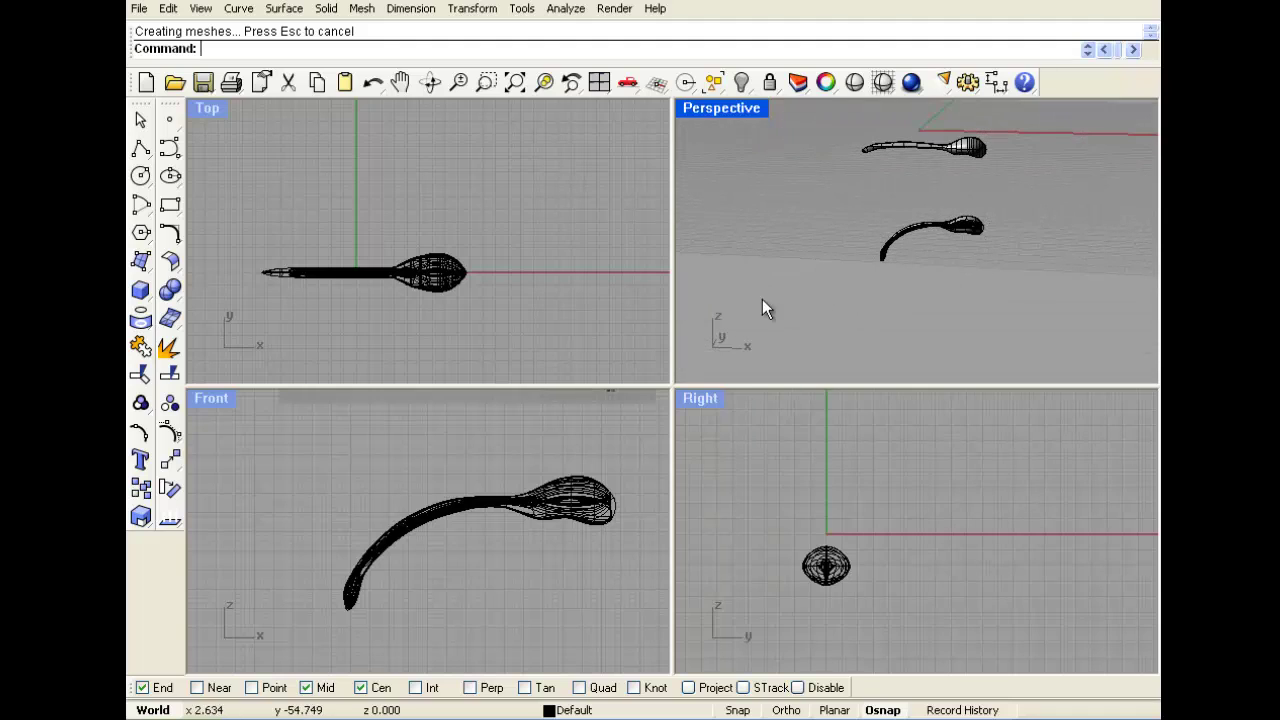
{"action": "scroll", "coordinate": [496, 245], "scroll_direction": "down", "scroll_amount": 2}
{"action": "right_click_drag", "start_coordinate": [460, 266], "coordinate": [434, 233]}
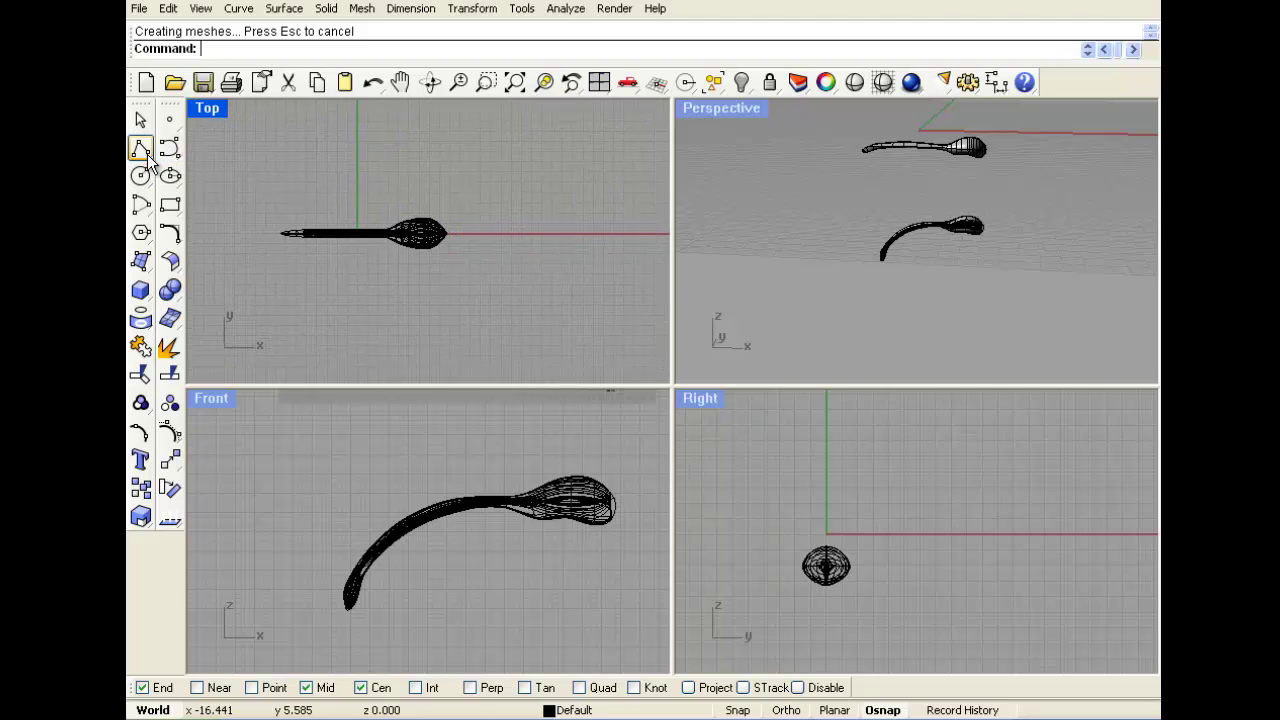
{"action": "left_click", "coordinate": [142, 150]}
{"action": "left_click", "coordinate": [434, 332]}
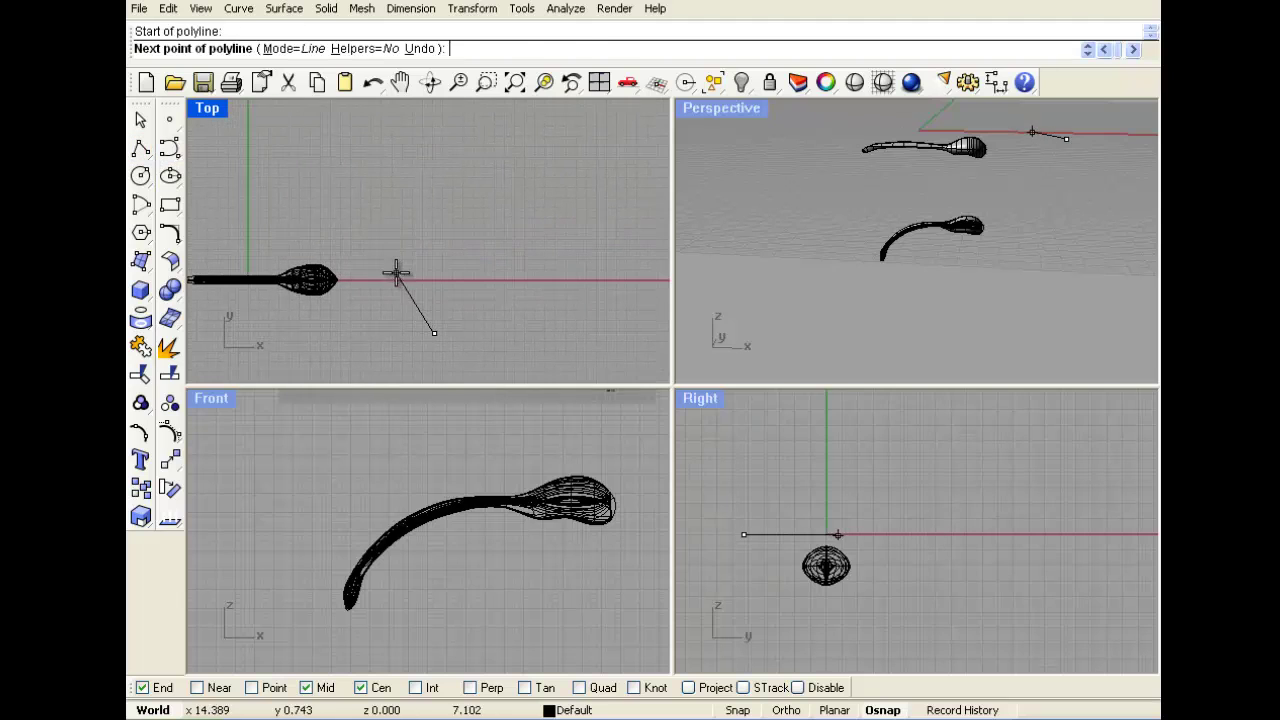
{"action": "left_click", "coordinate": [398, 248]}
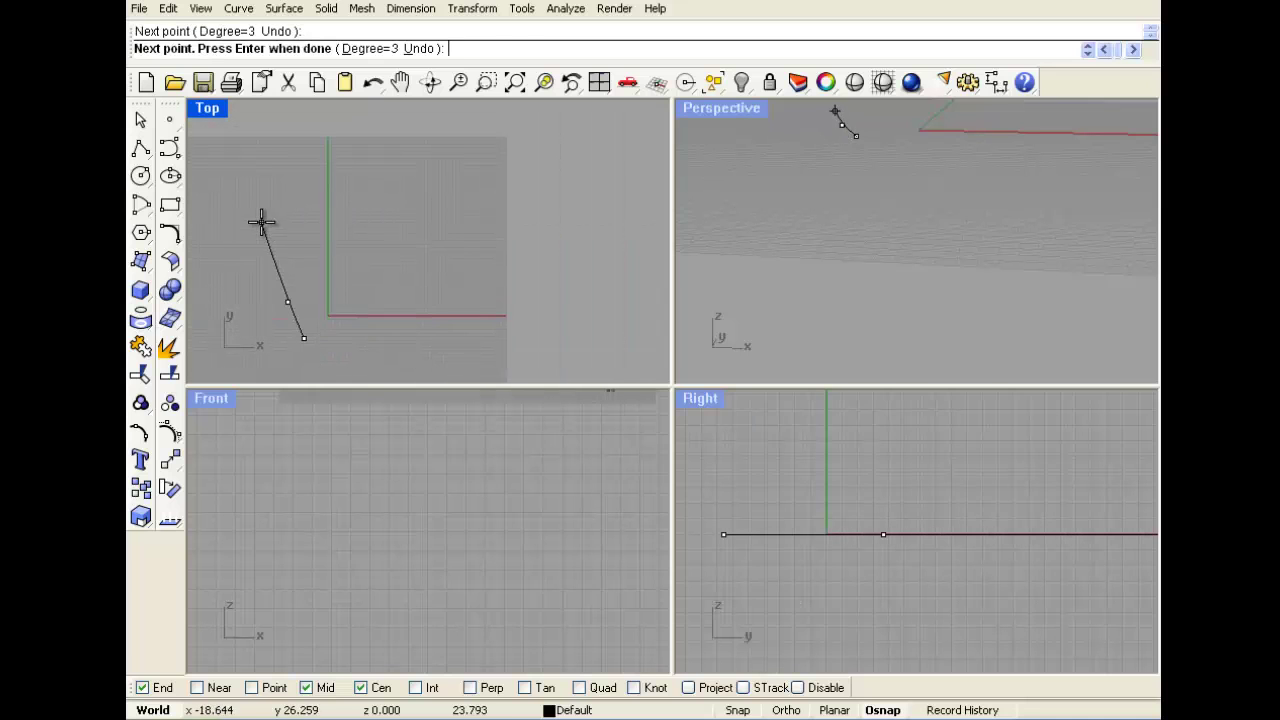
Draw a degree-3 control-point curve in the Top view, looping up and over, down near the origin, and ending in a short horizontal run.
{"action": "left_click", "coordinate": [262, 220]}
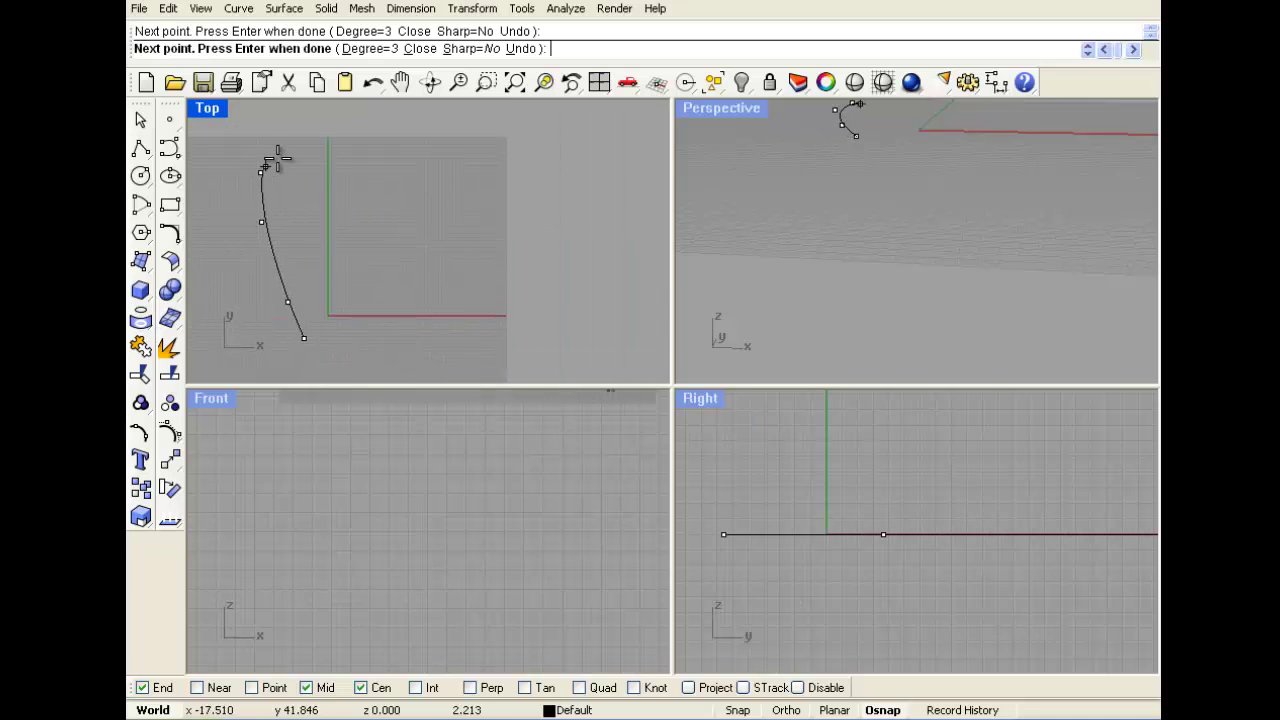
{"action": "left_click", "coordinate": [291, 149]}
{"action": "left_click", "coordinate": [329, 218]}
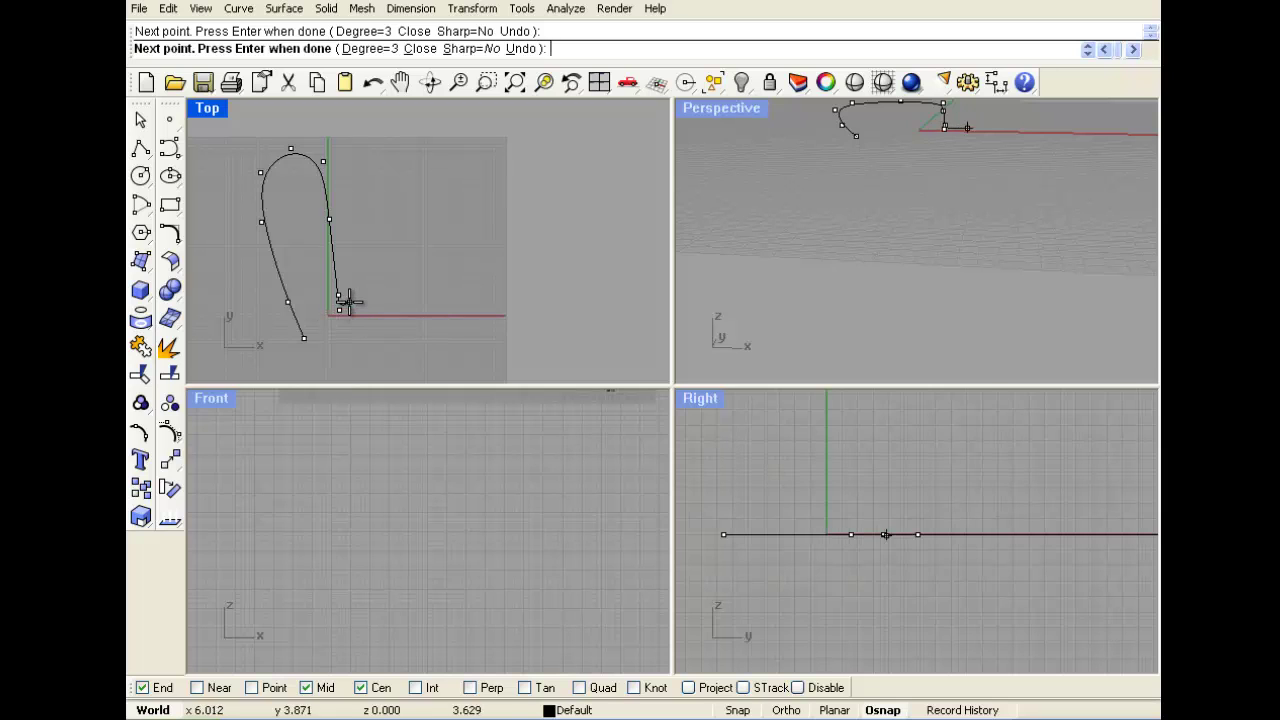
{"action": "right_click", "coordinate": [376, 300]}
Mirror the looped curve in the Top view about a vertical line through the end of its short run.
{"action": "left_click", "coordinate": [372, 302]}
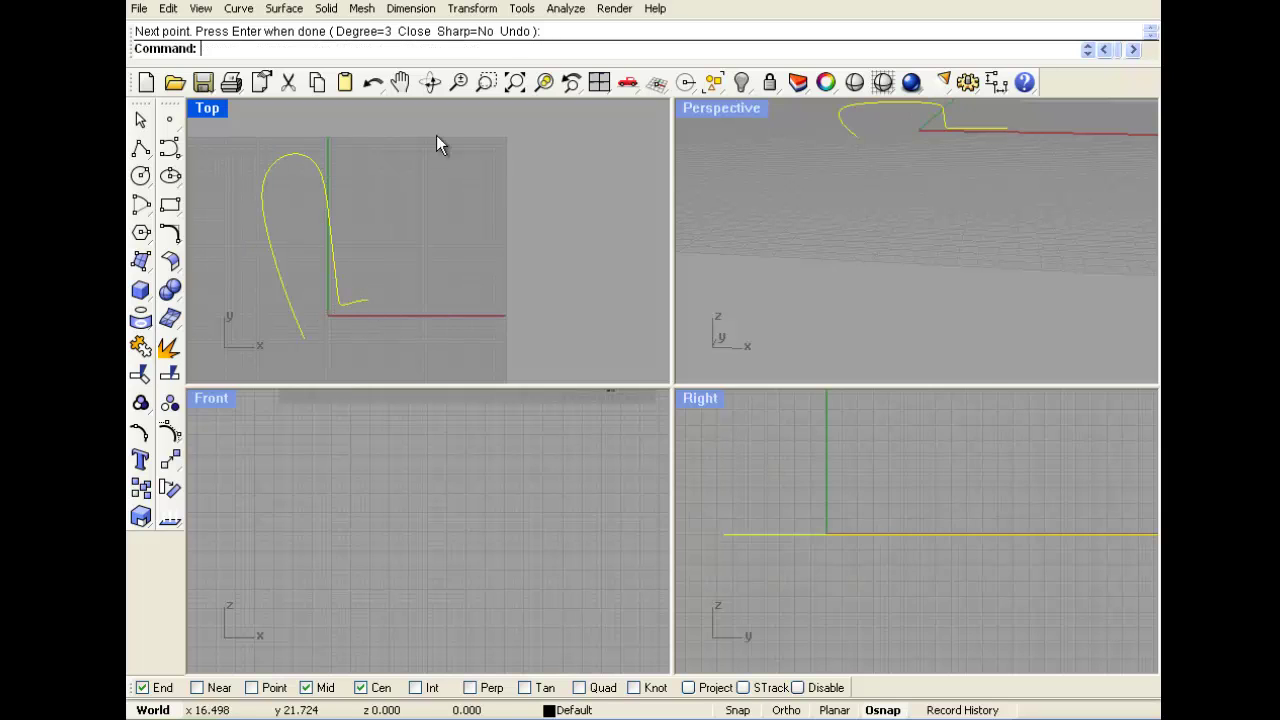
{"action": "left_click", "coordinate": [474, 9]}
{"action": "left_click", "coordinate": [476, 133]}
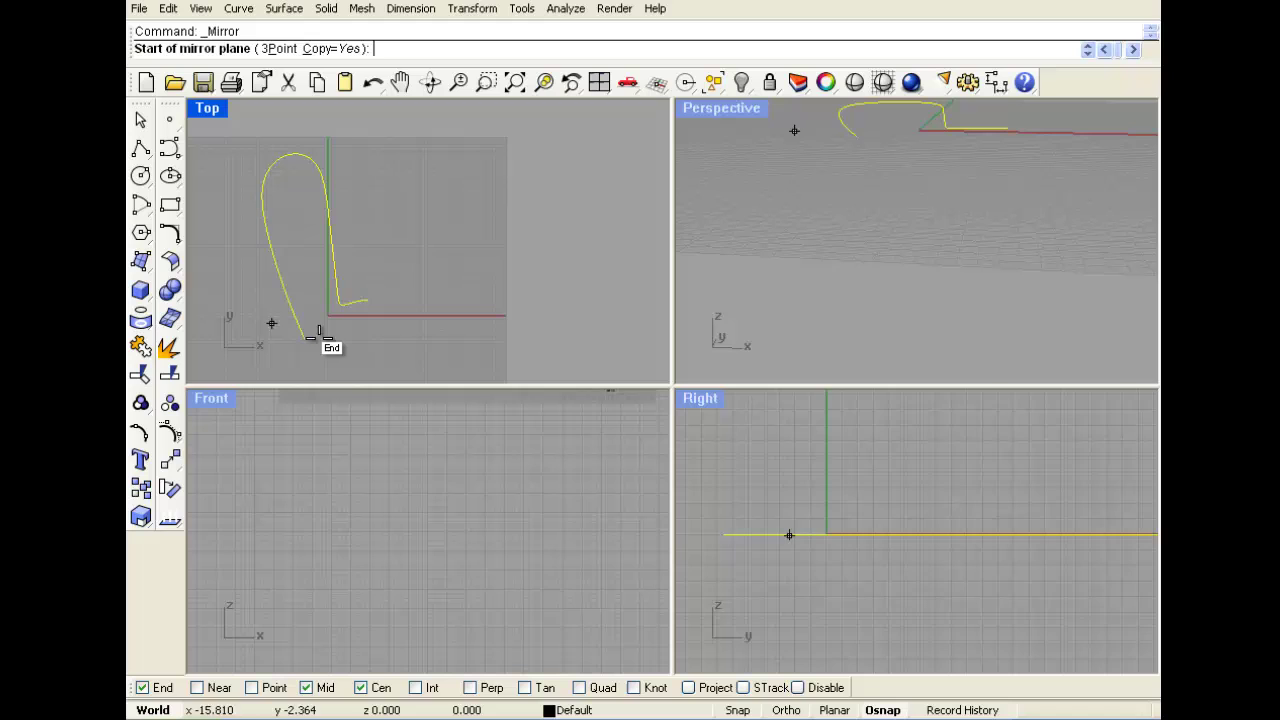
{"action": "left_click", "coordinate": [366, 300]}
{"action": "left_click", "coordinate": [370, 195]}
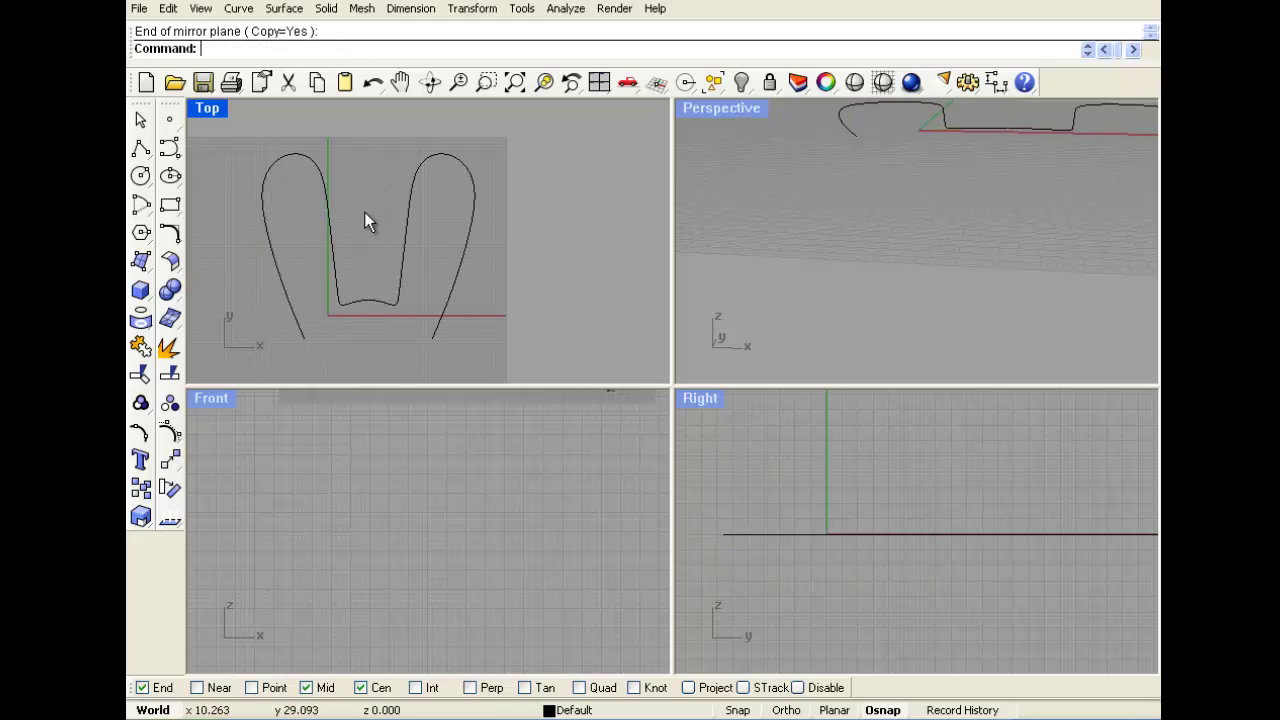
{"action": "left_click", "coordinate": [168, 148]}
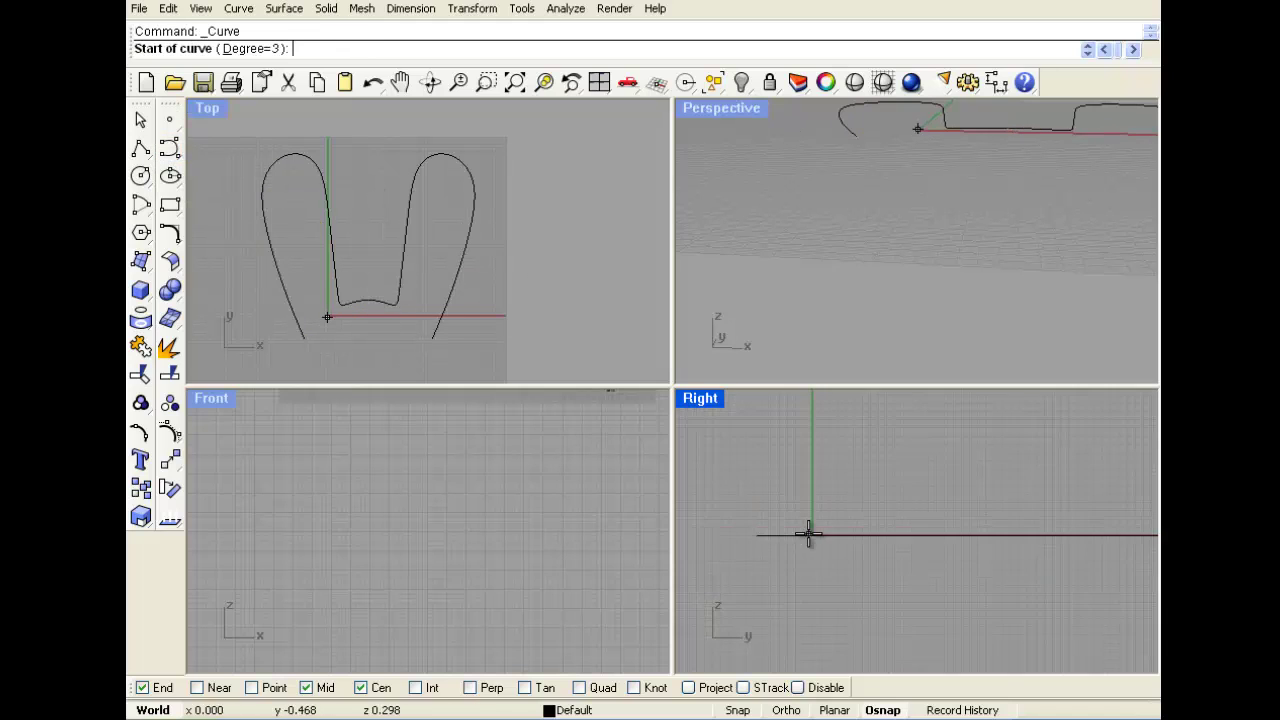
{"action": "scroll", "coordinate": [542, 576], "scroll_direction": "down", "scroll_amount": 8}
{"action": "right_click_drag", "start_coordinate": [473, 515], "coordinate": [301, 595]}
{"action": "left_click", "coordinate": [138, 127]}
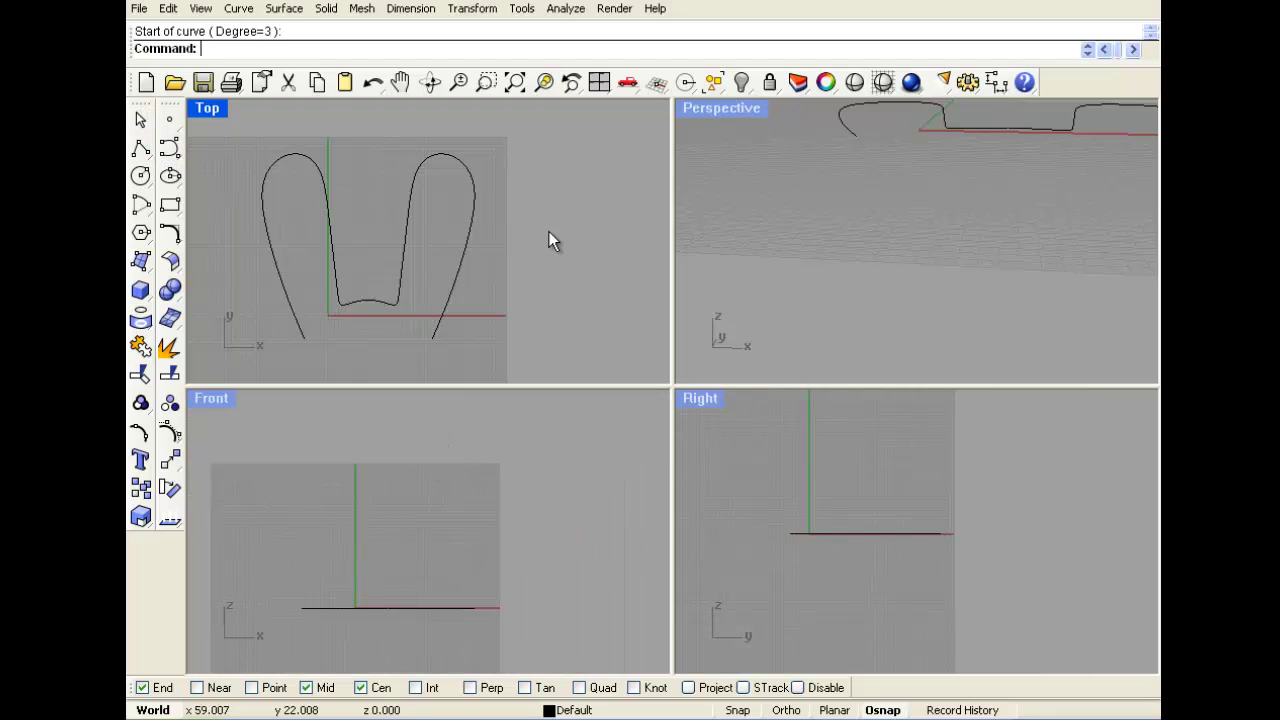
Select both mirrored curves and rotate them 90° in the Front view to stand perpendicular to the ground plane.
{"action": "left_click_drag", "start_coordinate": [549, 231], "coordinate": [297, 309]}
{"action": "left_click_drag", "start_coordinate": [569, 278], "coordinate": [247, 326]}
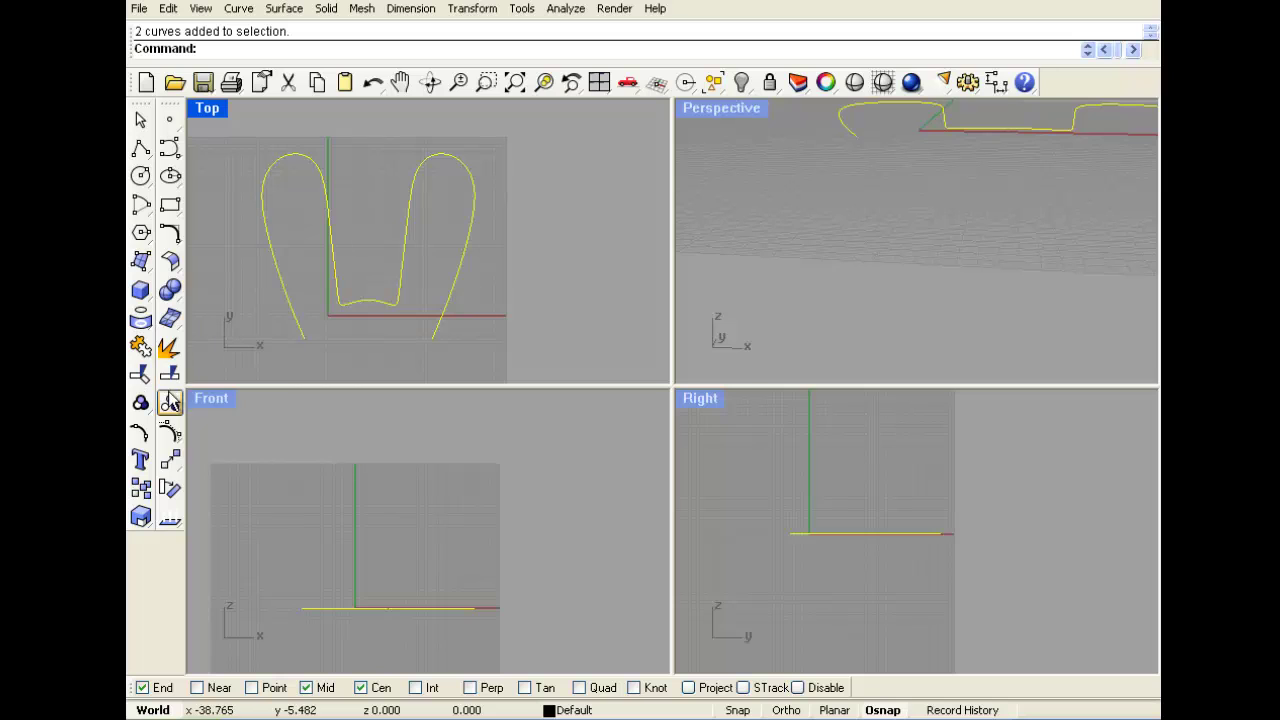
{"action": "left_click", "coordinate": [169, 488]}
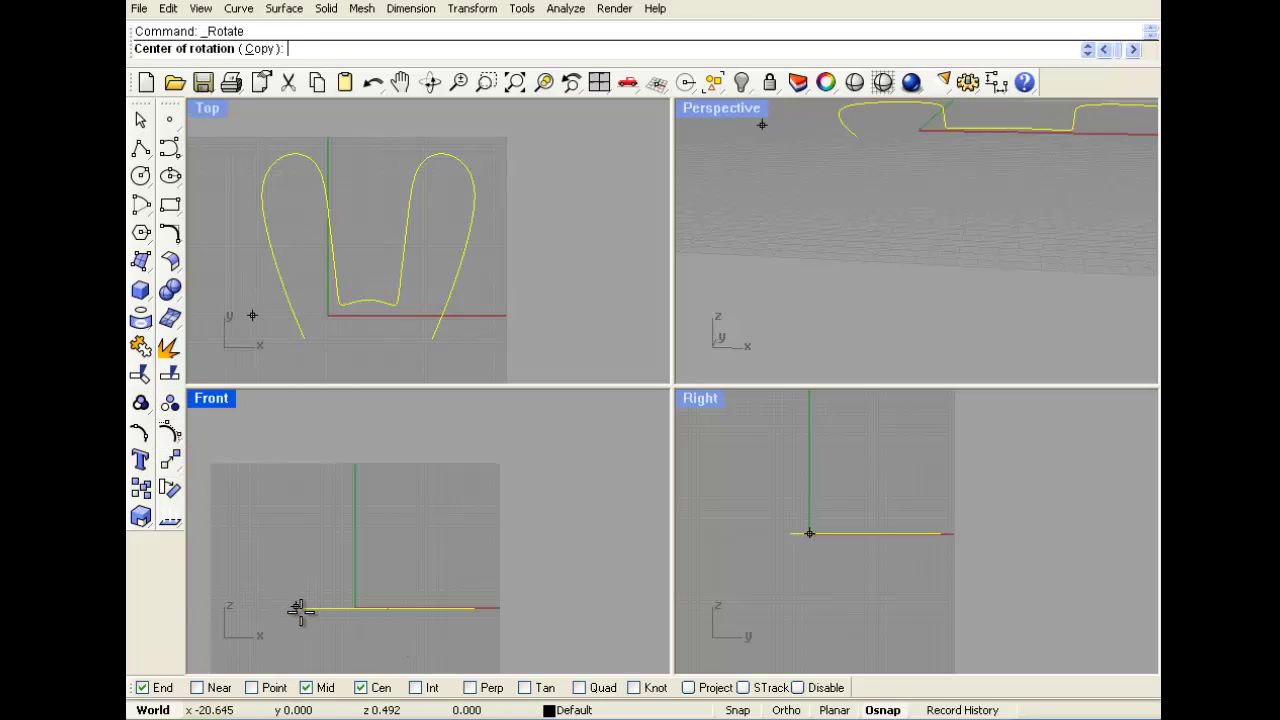
{"action": "left_click", "coordinate": [311, 607]}
{"action": "left_click", "coordinate": [499, 607]}
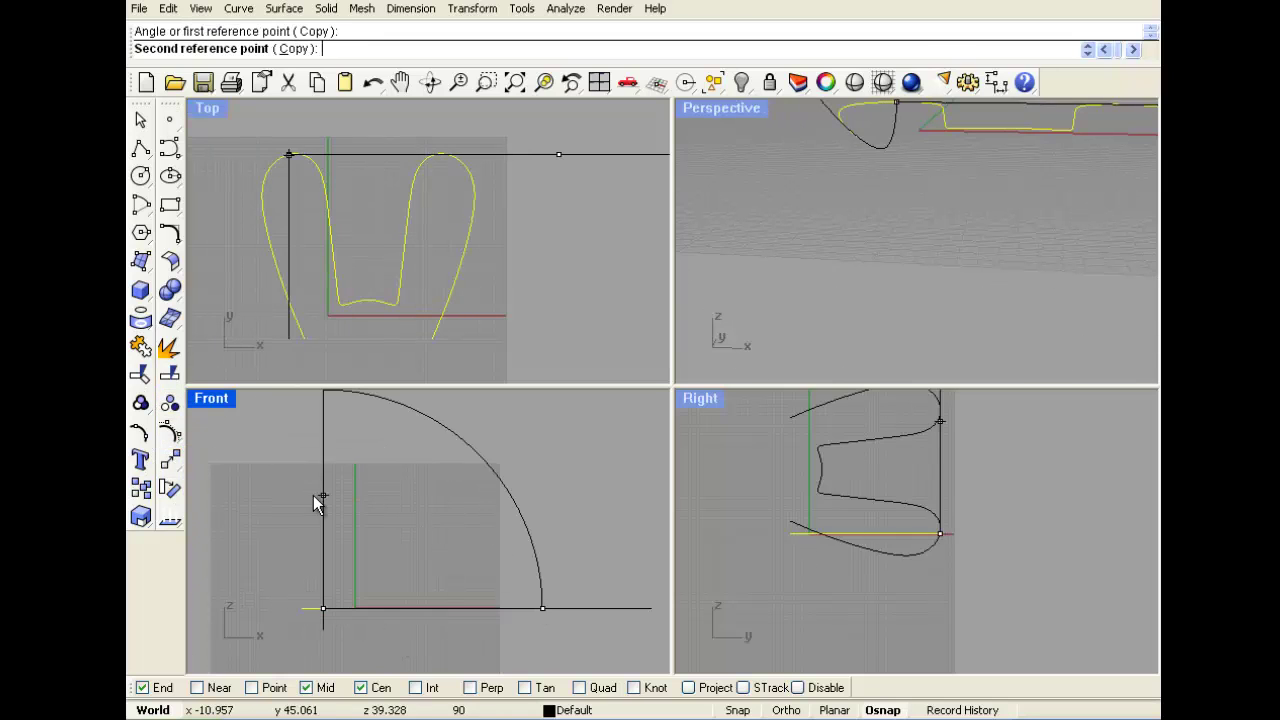
{"action": "left_click", "coordinate": [312, 490]}
Rotate the two curves a quarter turn in the Right view so their loops point upward, and move them down near the origin.
{"action": "scroll", "coordinate": [840, 410], "scroll_direction": "down", "scroll_amount": 4}
{"action": "scroll", "coordinate": [890, 231], "scroll_direction": "down", "scroll_amount": 9}
{"action": "right_click_drag", "start_coordinate": [890, 229], "coordinate": [880, 258]}
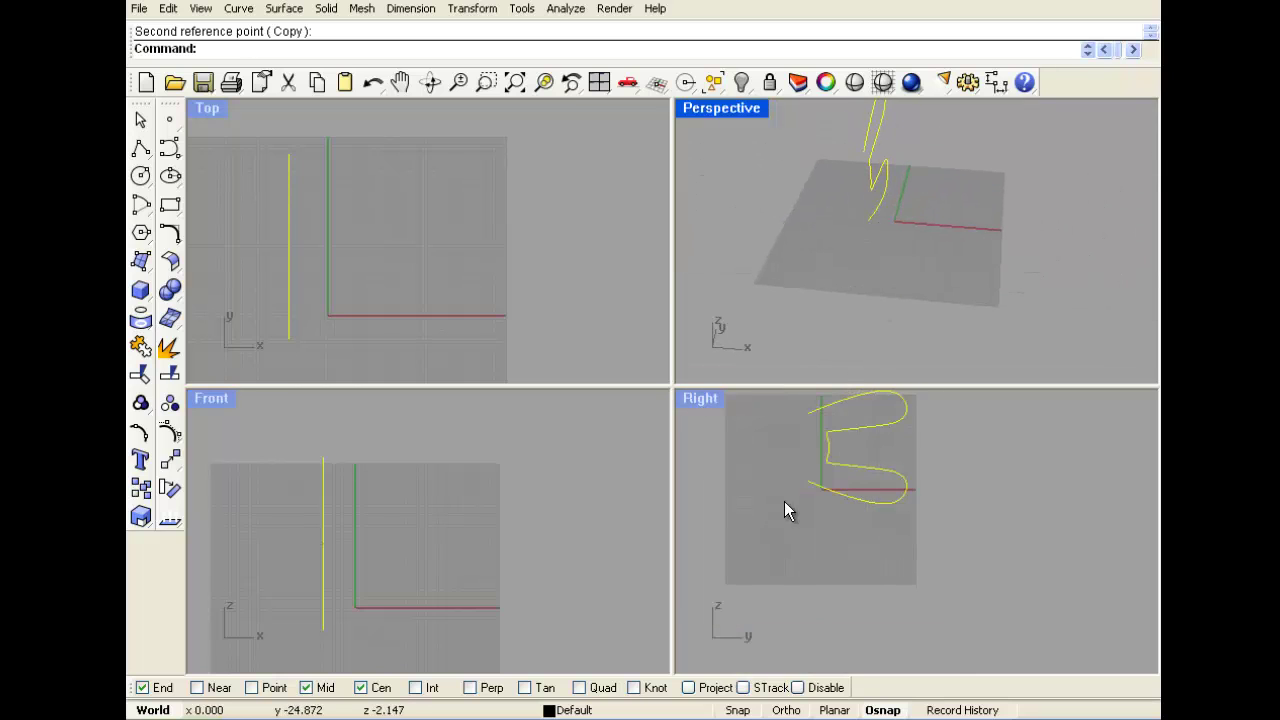
{"action": "right_click", "coordinate": [798, 450]}
{"action": "left_click", "coordinate": [803, 440]}
{"action": "left_click", "coordinate": [808, 551]}
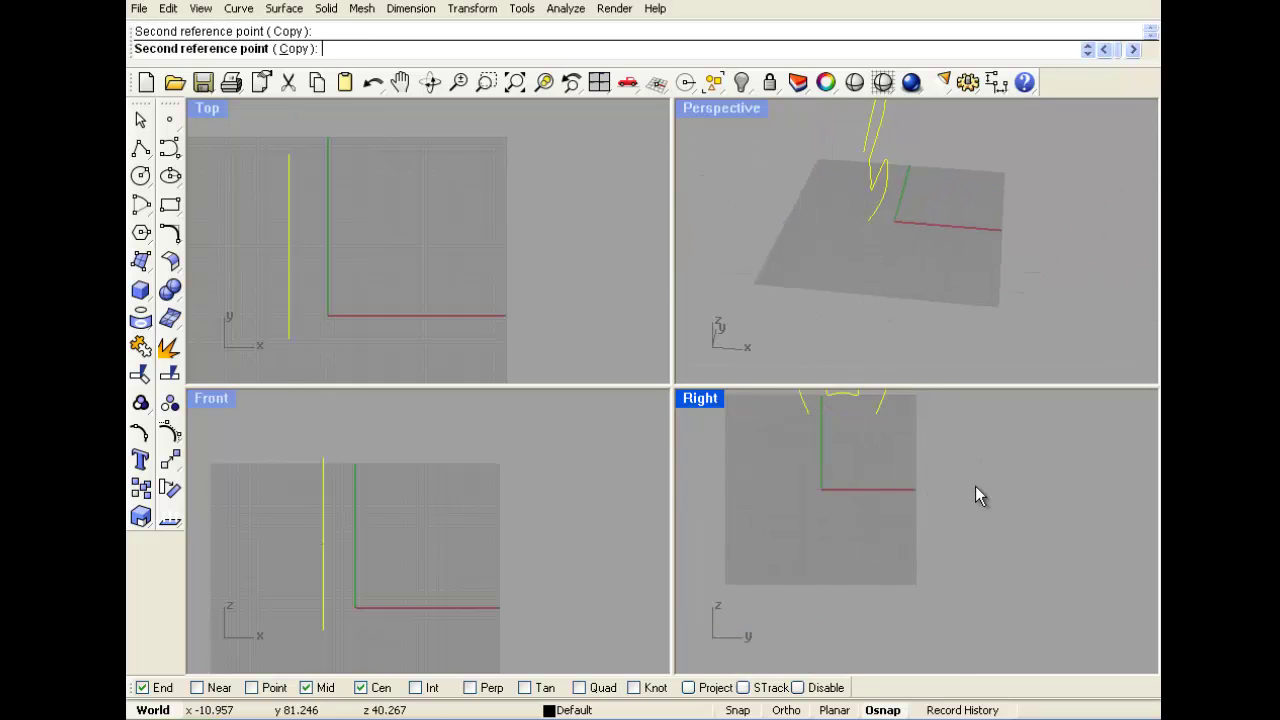
{"action": "left_click", "coordinate": [872, 414]}
{"action": "left_click_drag", "start_coordinate": [872, 414], "coordinate": [863, 510]}
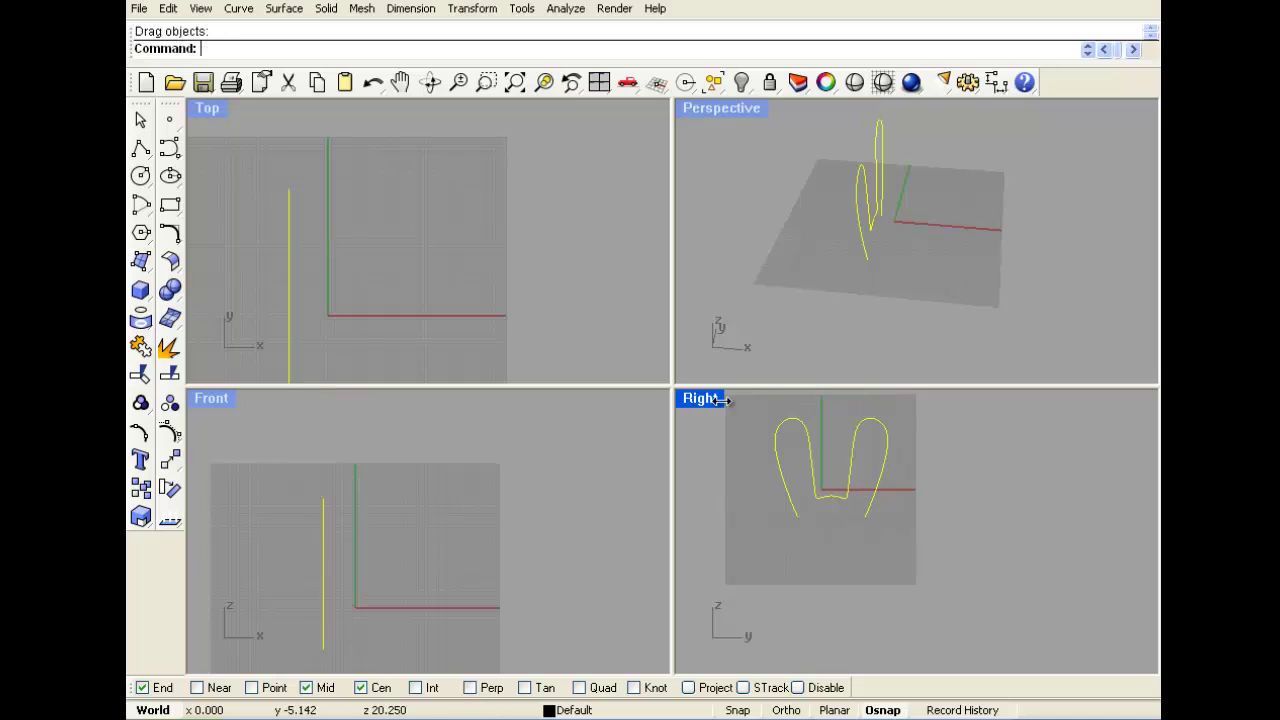
Draw a degree-3 control-point curve in the Front view that rises beside the upright curves, arches over them and descends on the other side.
{"action": "right_click_drag", "start_coordinate": [385, 268], "coordinate": [462, 203]}
{"action": "scroll", "coordinate": [342, 594], "scroll_direction": "up", "scroll_amount": 1}
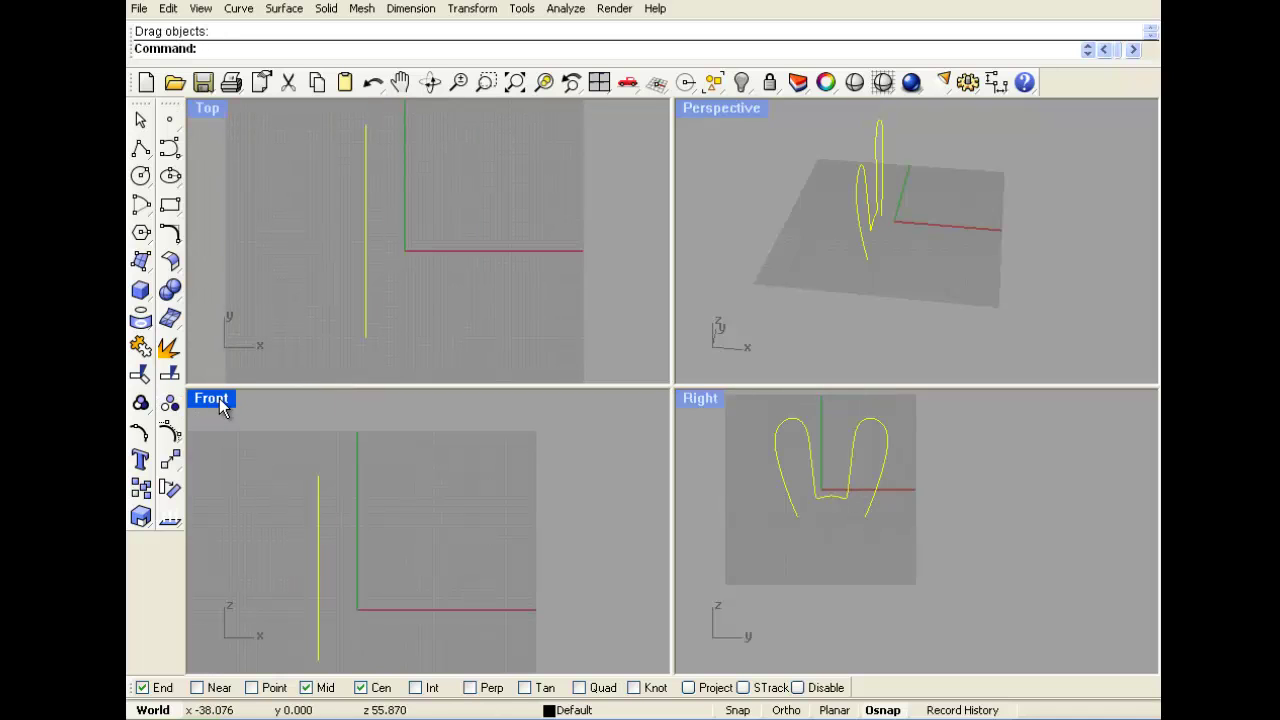
{"action": "right_click_drag", "start_coordinate": [342, 559], "coordinate": [365, 511]}
{"action": "left_click", "coordinate": [165, 154]}
{"action": "scroll", "coordinate": [356, 451], "scroll_direction": "up", "scroll_amount": 2}
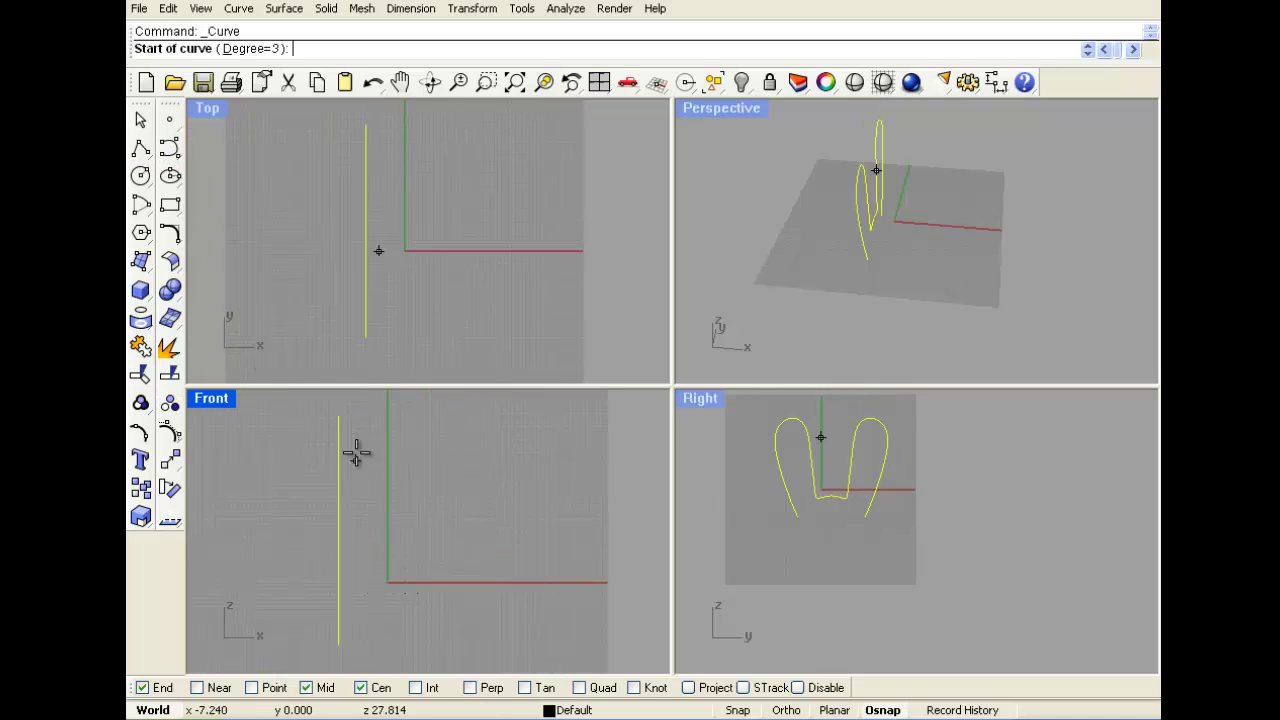
{"action": "mouse_move", "coordinate": [321, 629]}
{"action": "right_mouse_down"}
{"action": "mouse_move", "coordinate": [344, 566]}
{"action": "mouse_move", "coordinate": [327, 627]}
{"action": "right_mouse_up"}
{"action": "left_click", "coordinate": [327, 626]}
{"action": "left_click", "coordinate": [337, 605]}
{"action": "left_click", "coordinate": [342, 575]}
{"action": "left_click", "coordinate": [343, 512]}
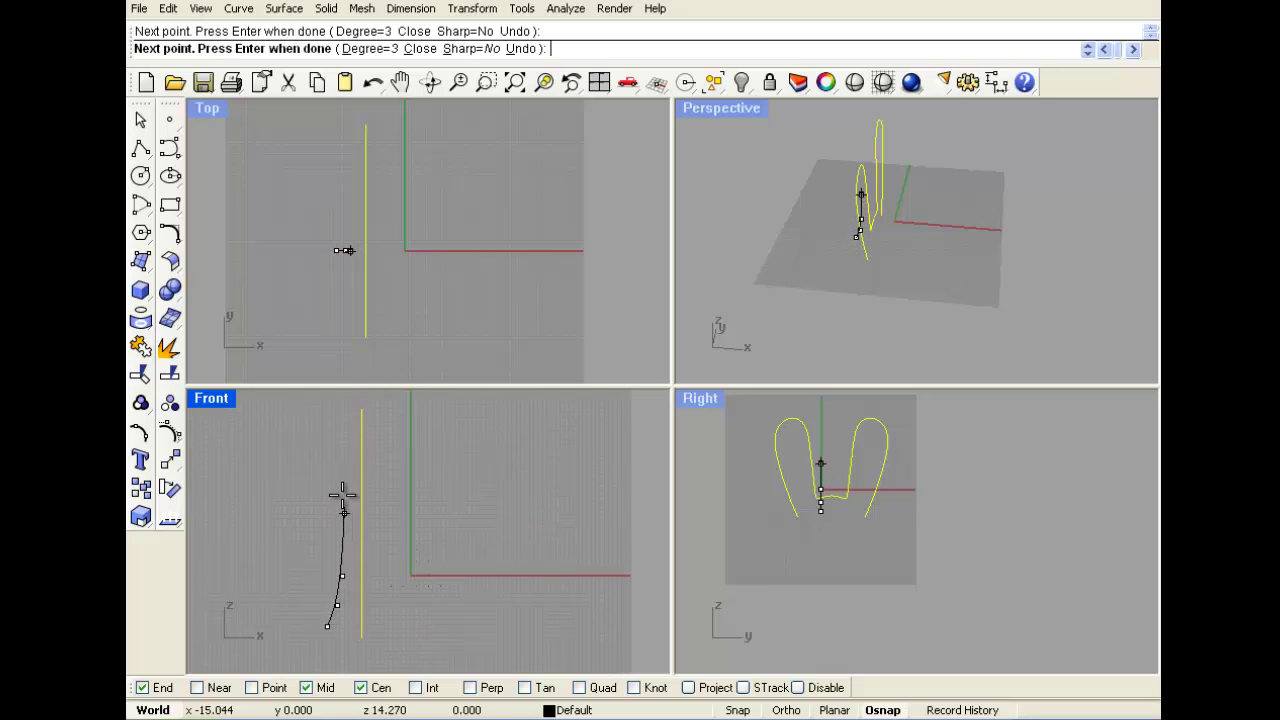
{"action": "left_click", "coordinate": [333, 440]}
{"action": "left_click", "coordinate": [342, 407]}
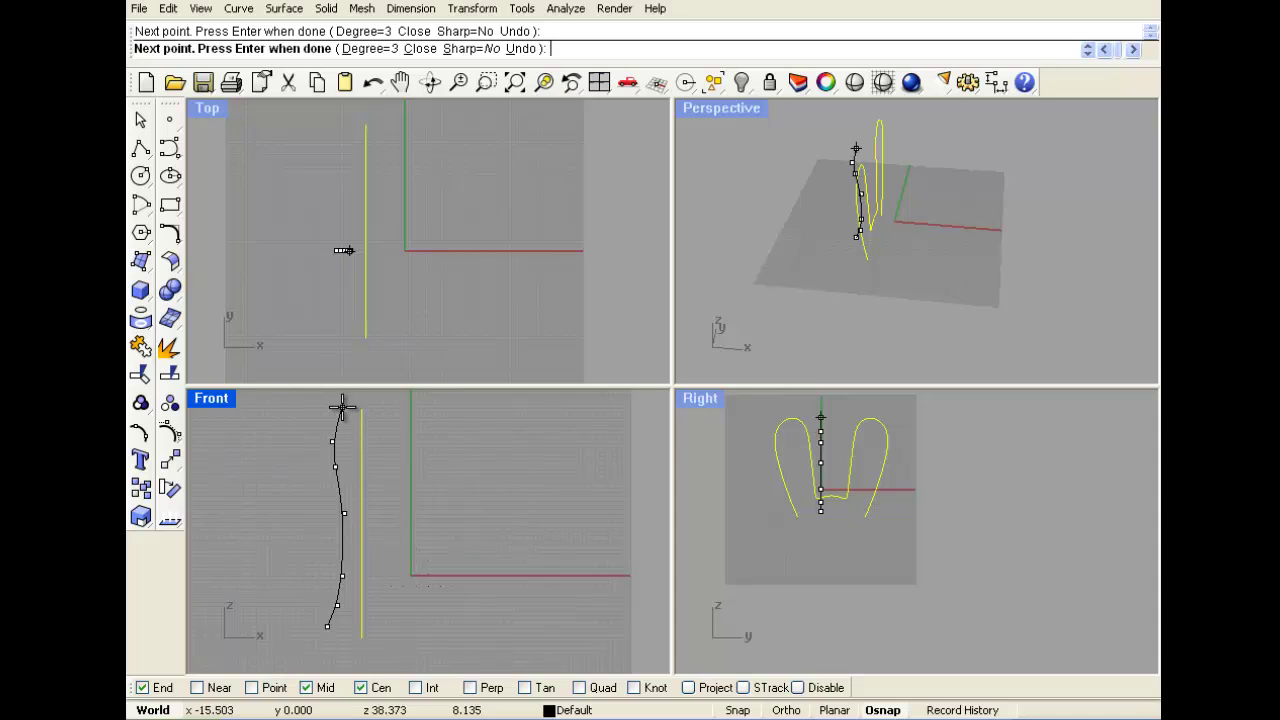
{"action": "left_click", "coordinate": [385, 403]}
{"action": "left_click", "coordinate": [393, 431]}
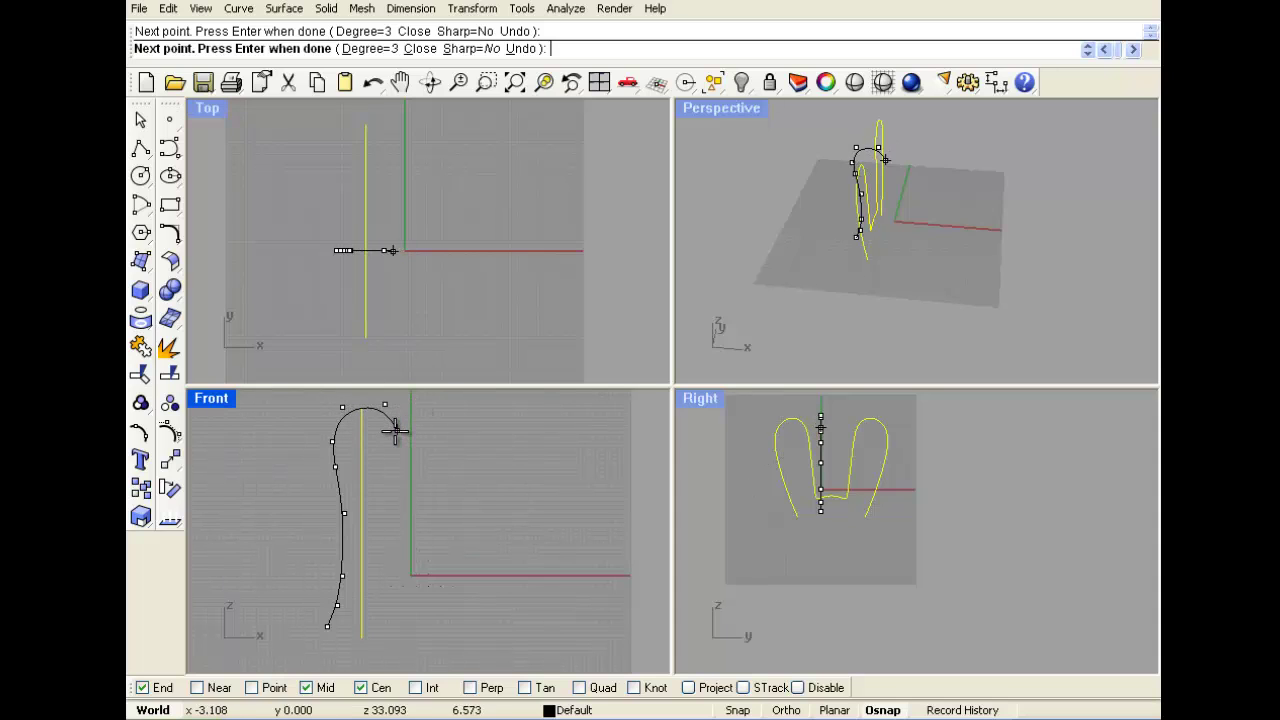
{"action": "left_click", "coordinate": [410, 486]}
{"action": "left_click", "coordinate": [403, 592]}
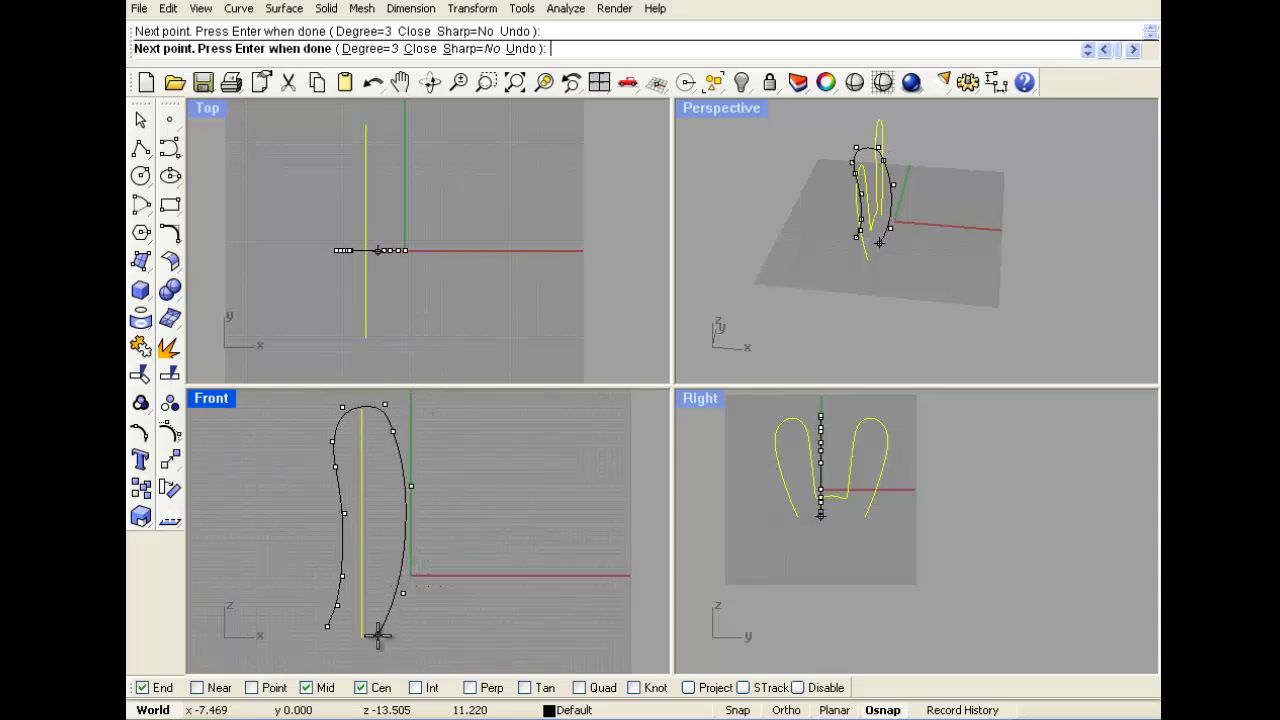
{"action": "left_click", "coordinate": [378, 633]}
{"action": "key", "text": "Return"}
Move the arched curve onto the left loop in the Right view and rotate it about its top to follow the loop's tilt.
{"action": "left_click", "coordinate": [880, 225]}
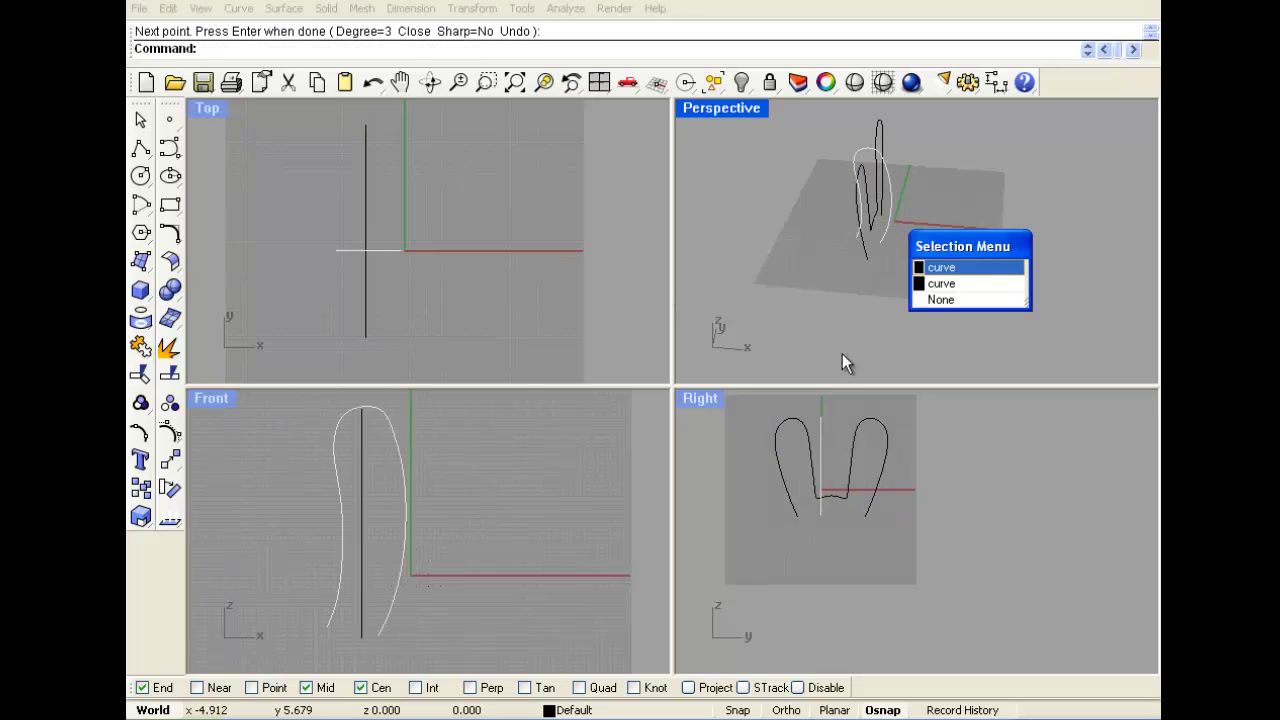
{"action": "left_click", "coordinate": [945, 267]}
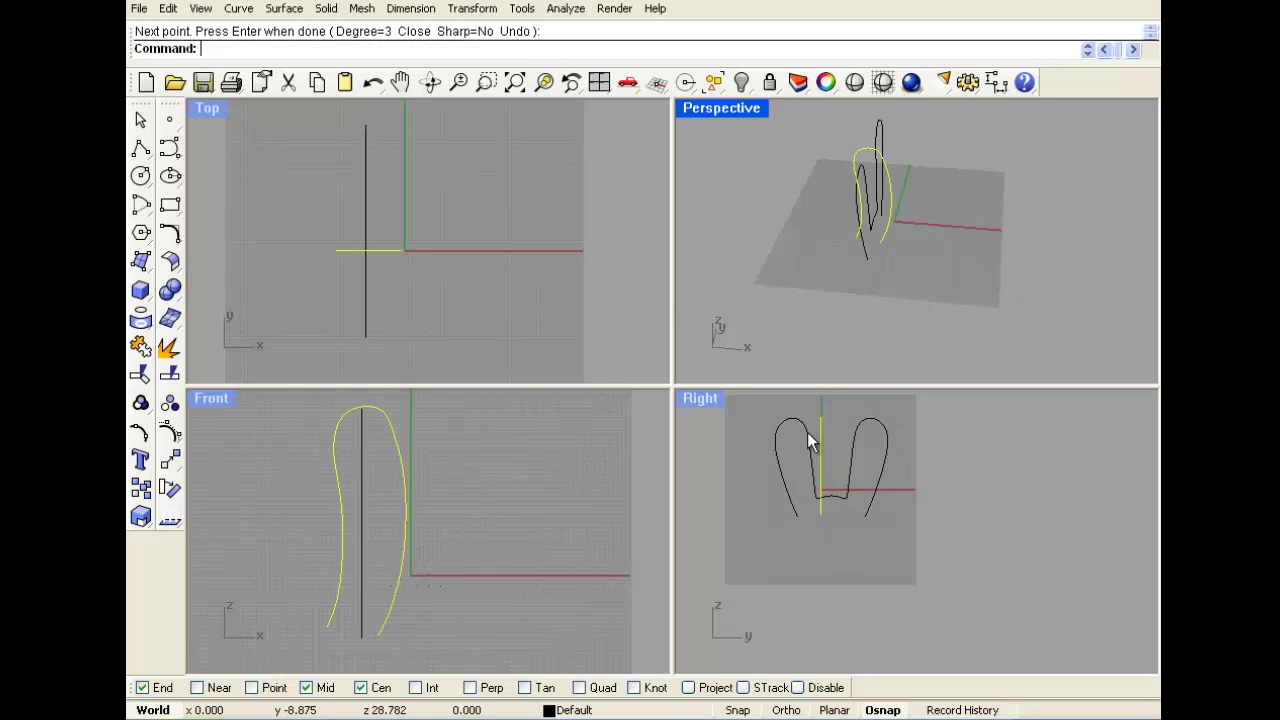
{"action": "left_click_drag", "start_coordinate": [810, 443], "coordinate": [788, 437]}
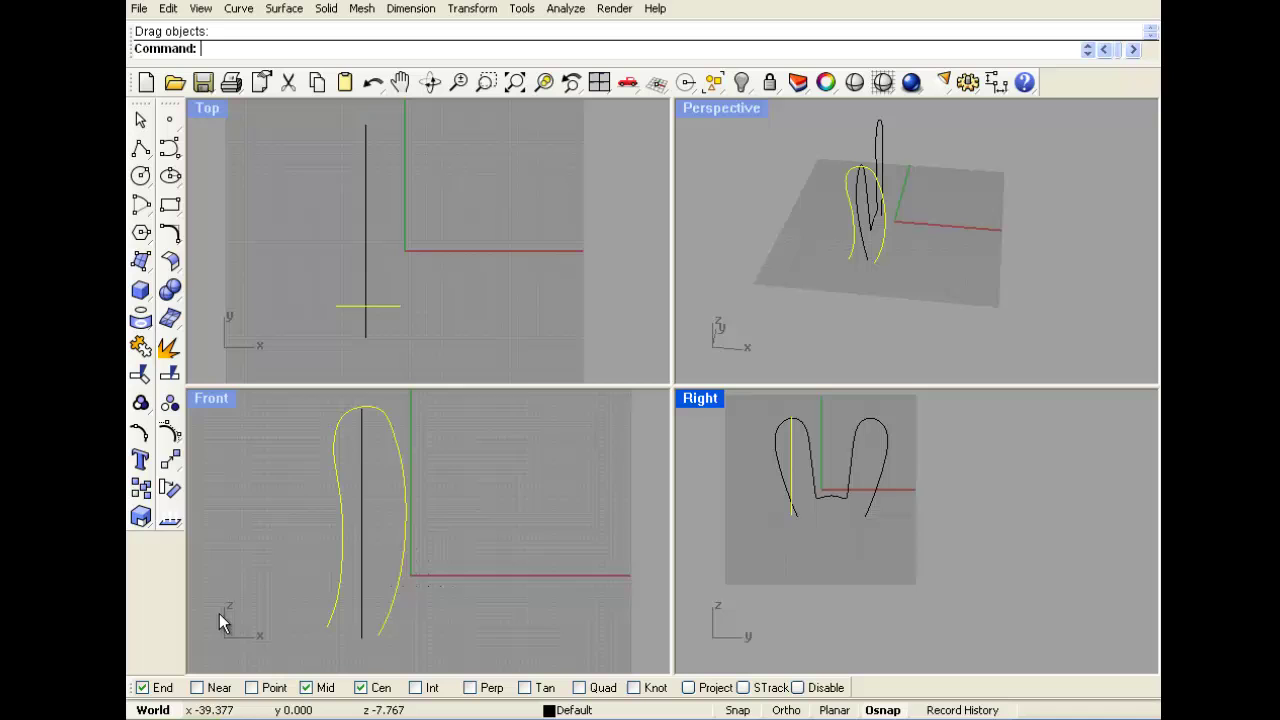
{"action": "left_click", "coordinate": [170, 489]}
{"action": "left_click", "coordinate": [790, 419]}
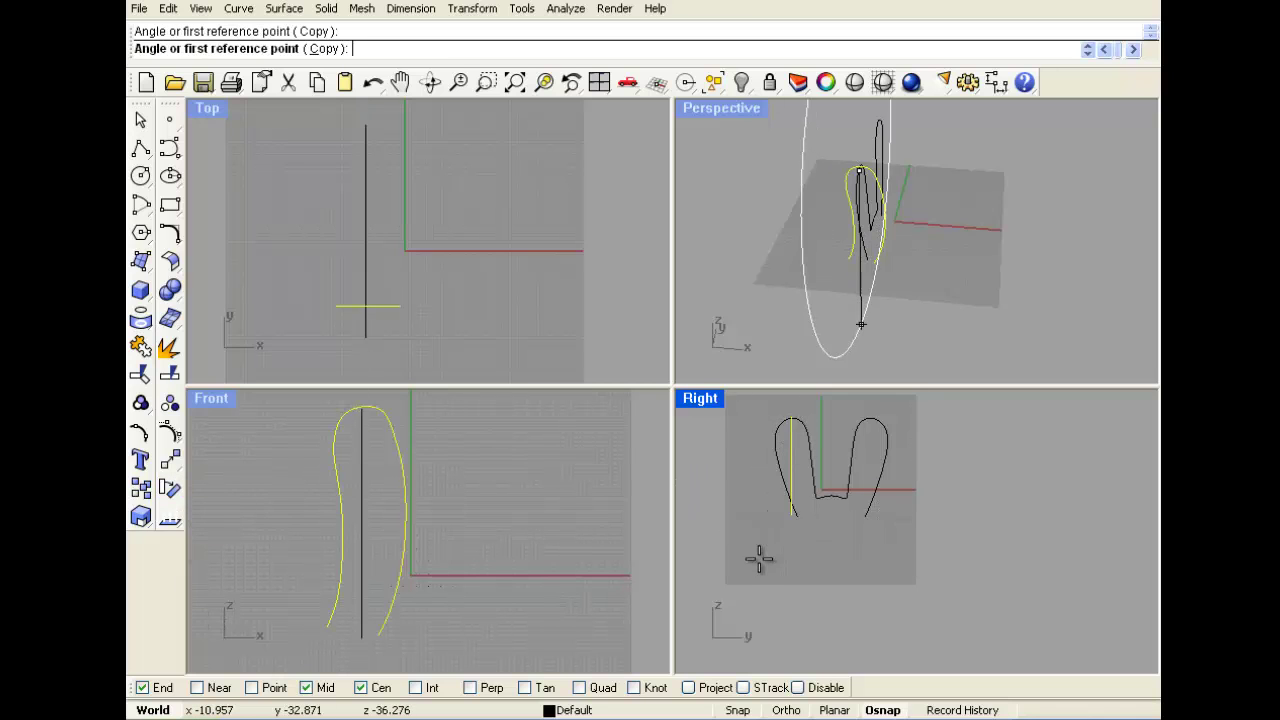
{"action": "left_click", "coordinate": [759, 558]}
{"action": "left_click", "coordinate": [783, 570]}
Nudge the tilted arch slightly outward in the Right view and rotate it a little further about its top to centre it in the loop.
{"action": "scroll", "coordinate": [800, 440], "scroll_direction": "up", "scroll_amount": 3}
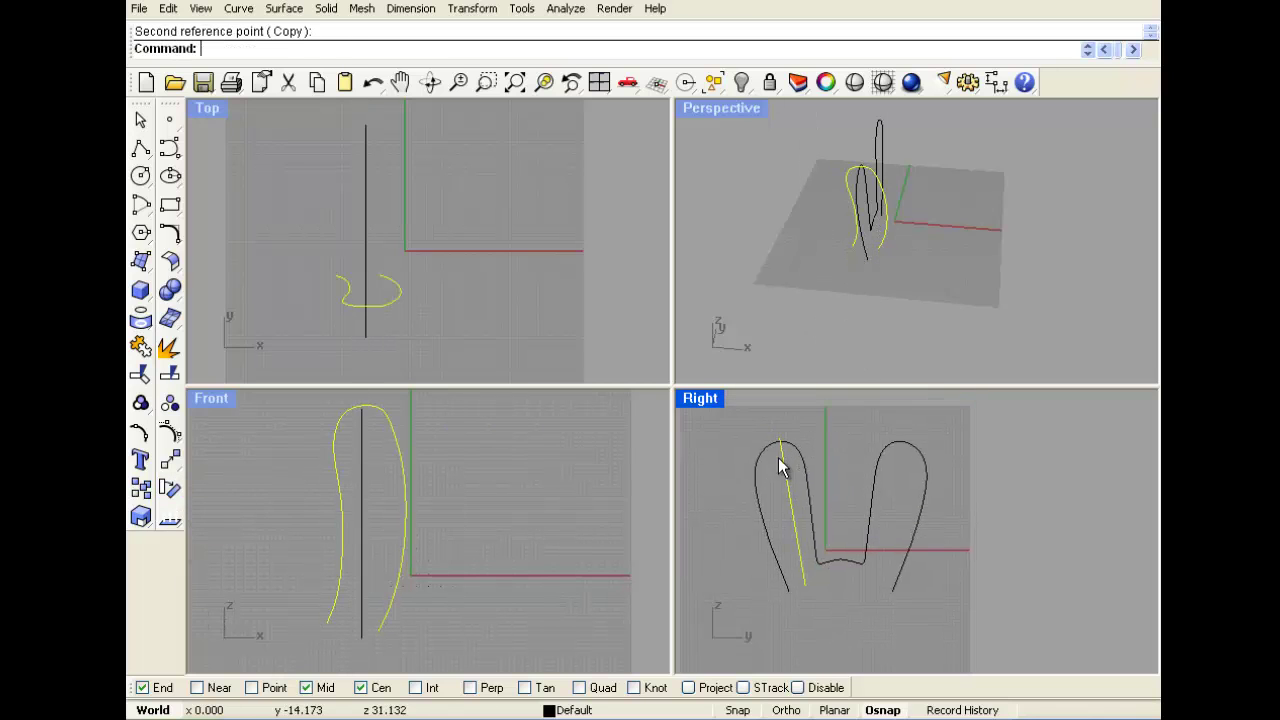
{"action": "double_click", "coordinate": [700, 398]}
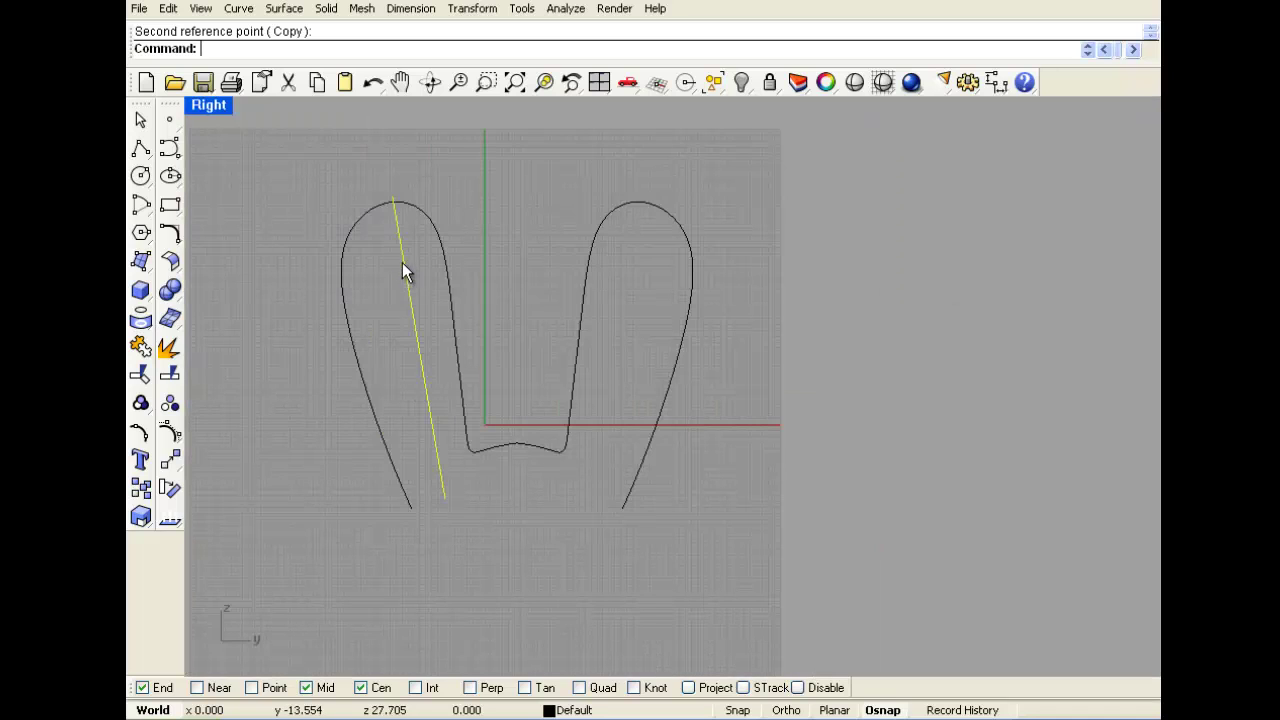
{"action": "left_click_drag", "start_coordinate": [402, 262], "coordinate": [390, 271]}
{"action": "right_click", "coordinate": [389, 232]}
{"action": "left_click", "coordinate": [381, 205]}
{"action": "left_click", "coordinate": [371, 563]}
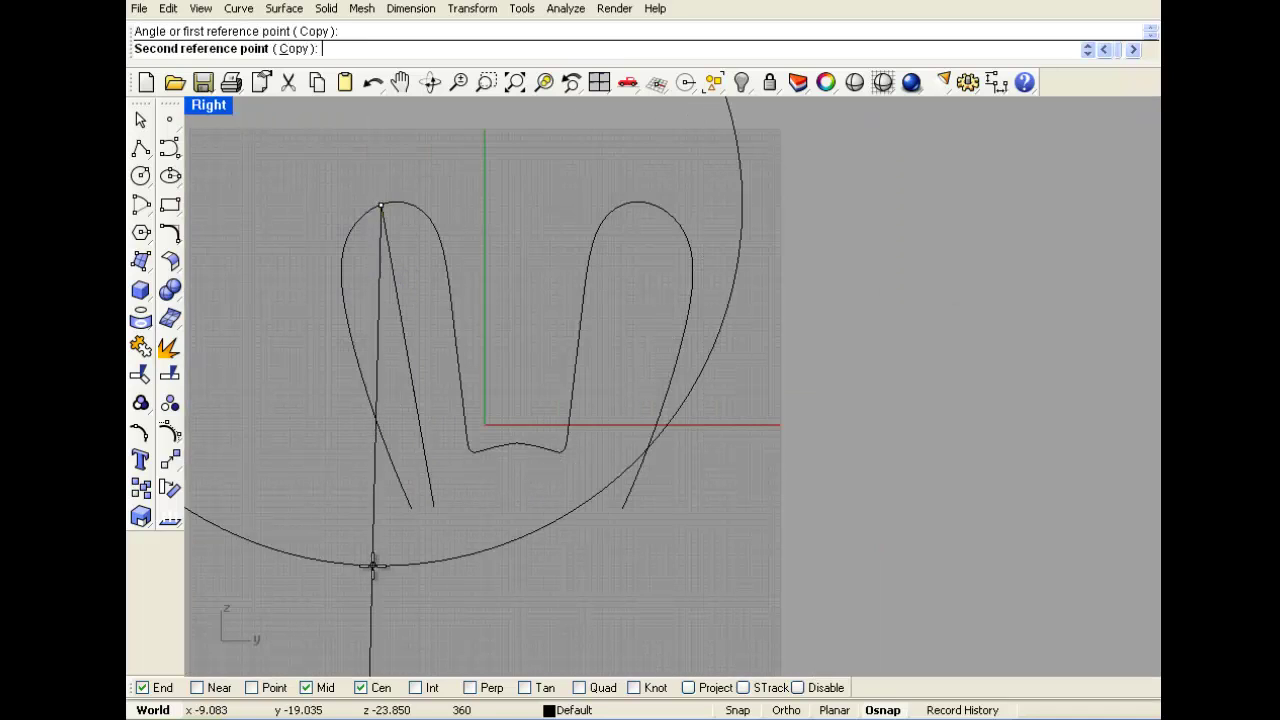
{"action": "left_click", "coordinate": [389, 565]}
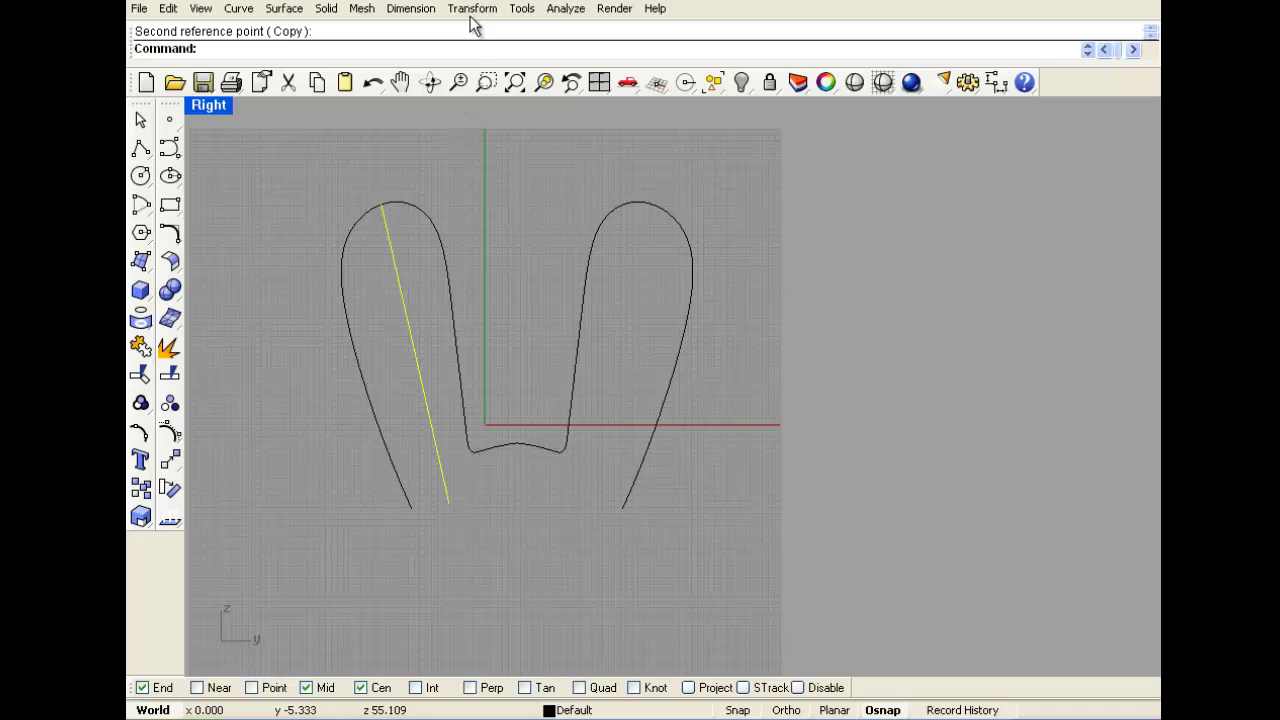
Mirror the tilted arch onto the opposite loop about a vertical line through the midpoint between the two loops.
{"action": "left_click", "coordinate": [472, 8]}
{"action": "left_click", "coordinate": [478, 132]}
{"action": "left_click", "coordinate": [517, 442]}
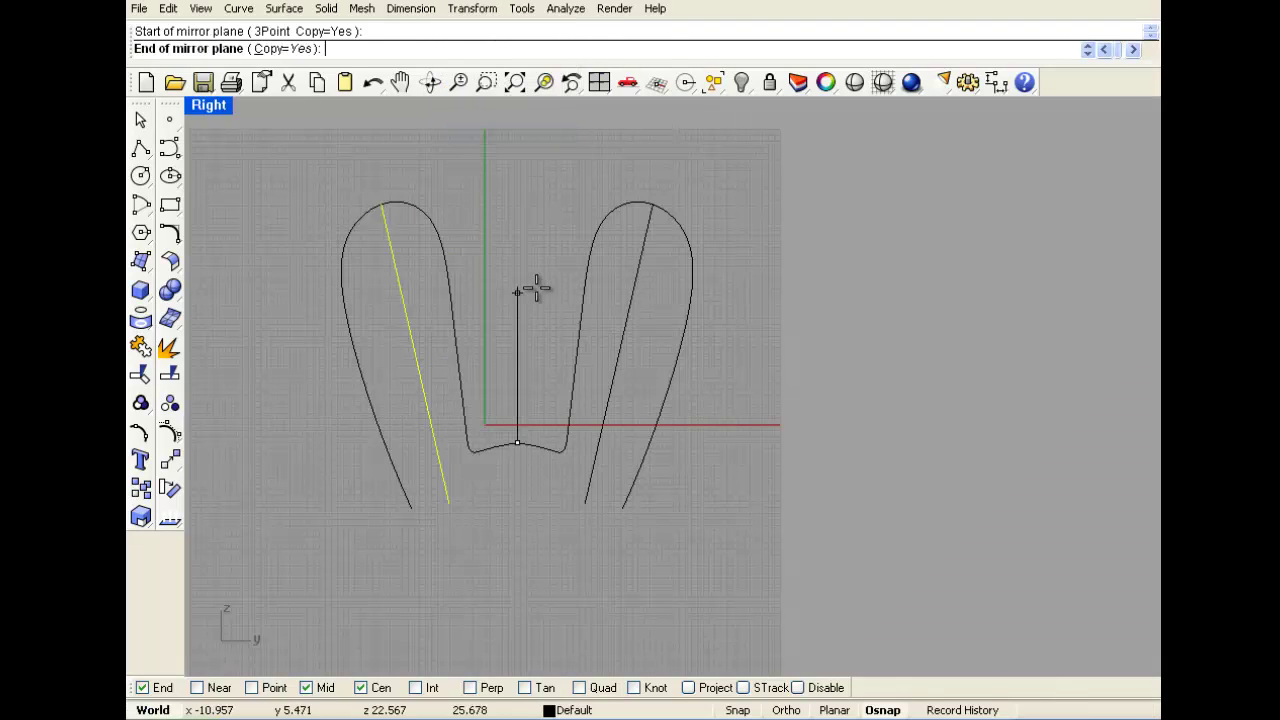
{"action": "left_click", "coordinate": [536, 289]}
{"action": "left_click", "coordinate": [139, 120]}
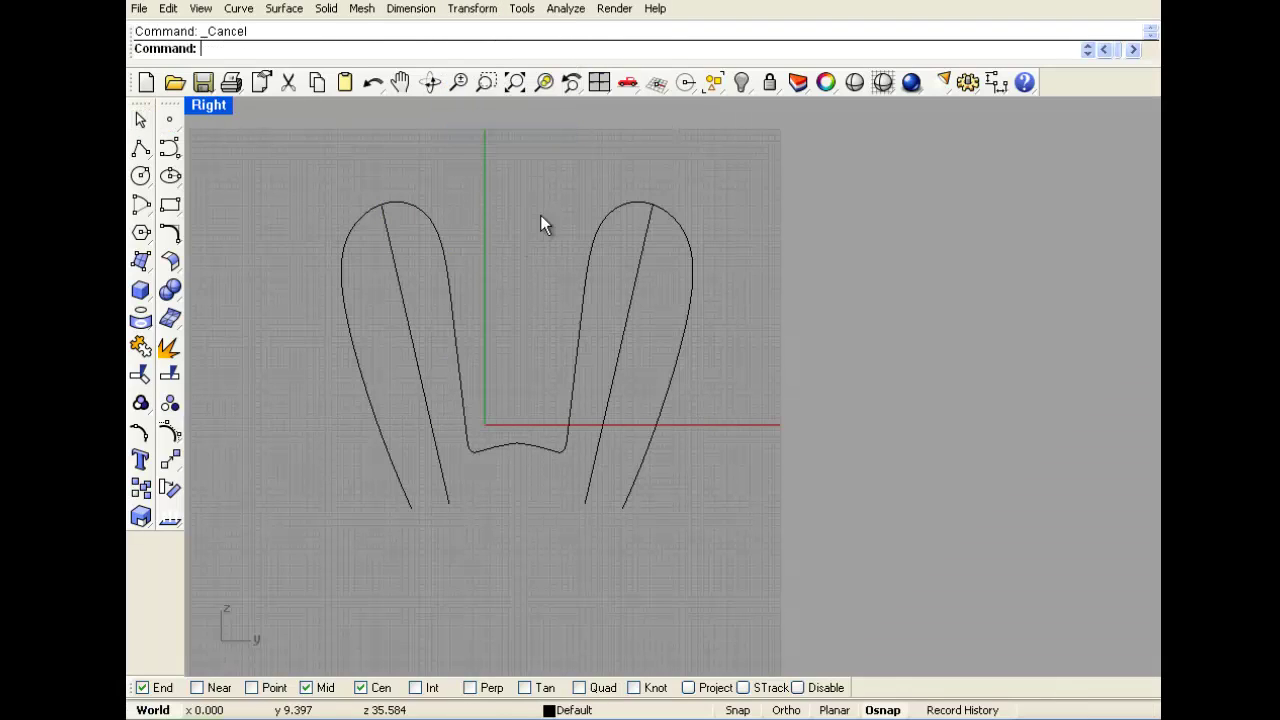
Start Cross-Section Profiles and pick both arches and both looped curves in order as the profile curves.
{"action": "key", "text": "ctrl+m"}
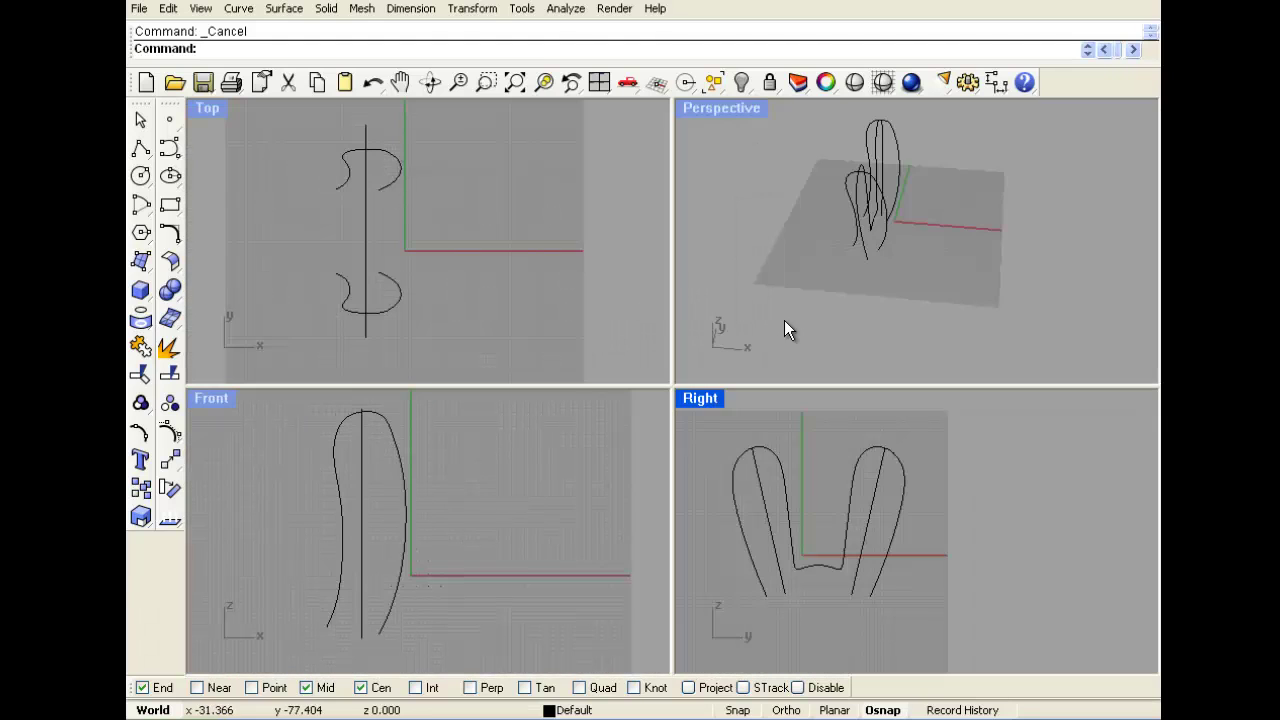
{"action": "right_click_drag", "start_coordinate": [846, 268], "coordinate": [966, 283]}
{"action": "scroll", "coordinate": [861, 163], "scroll_direction": "up", "scroll_amount": 4}
{"action": "right_click_drag", "start_coordinate": [861, 163], "coordinate": [905, 215]}
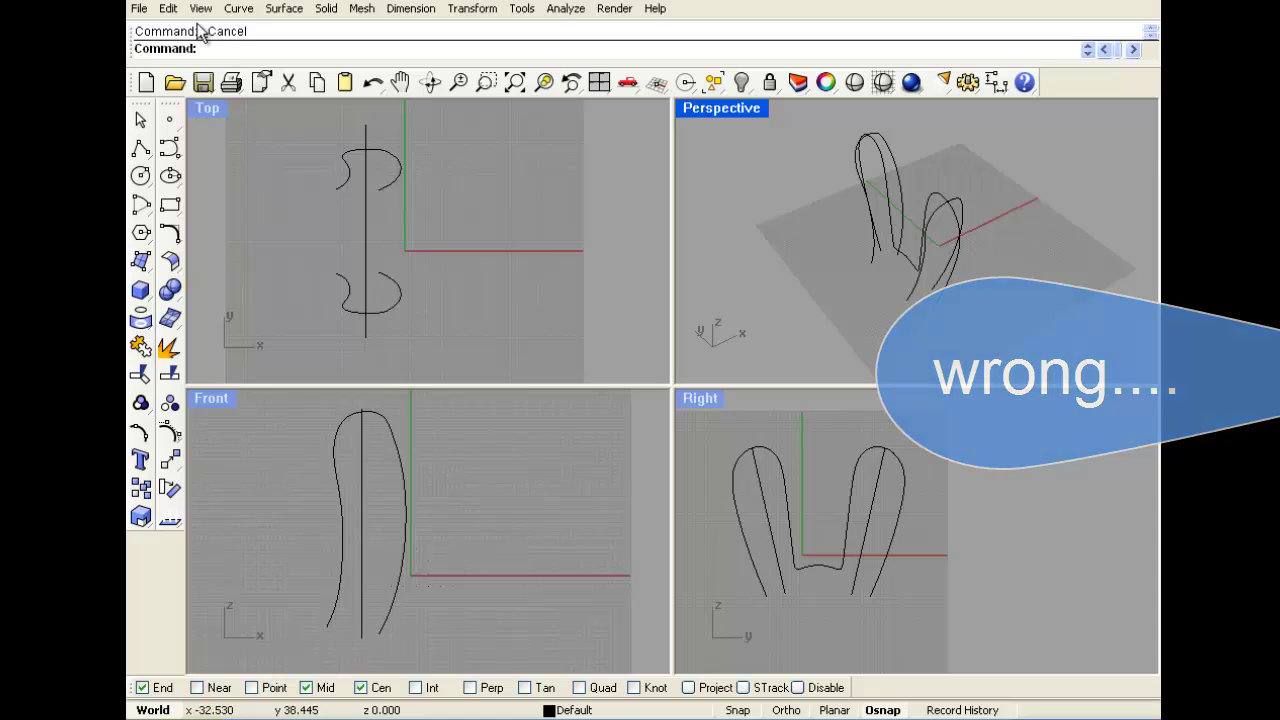
{"action": "left_click", "coordinate": [237, 9]}
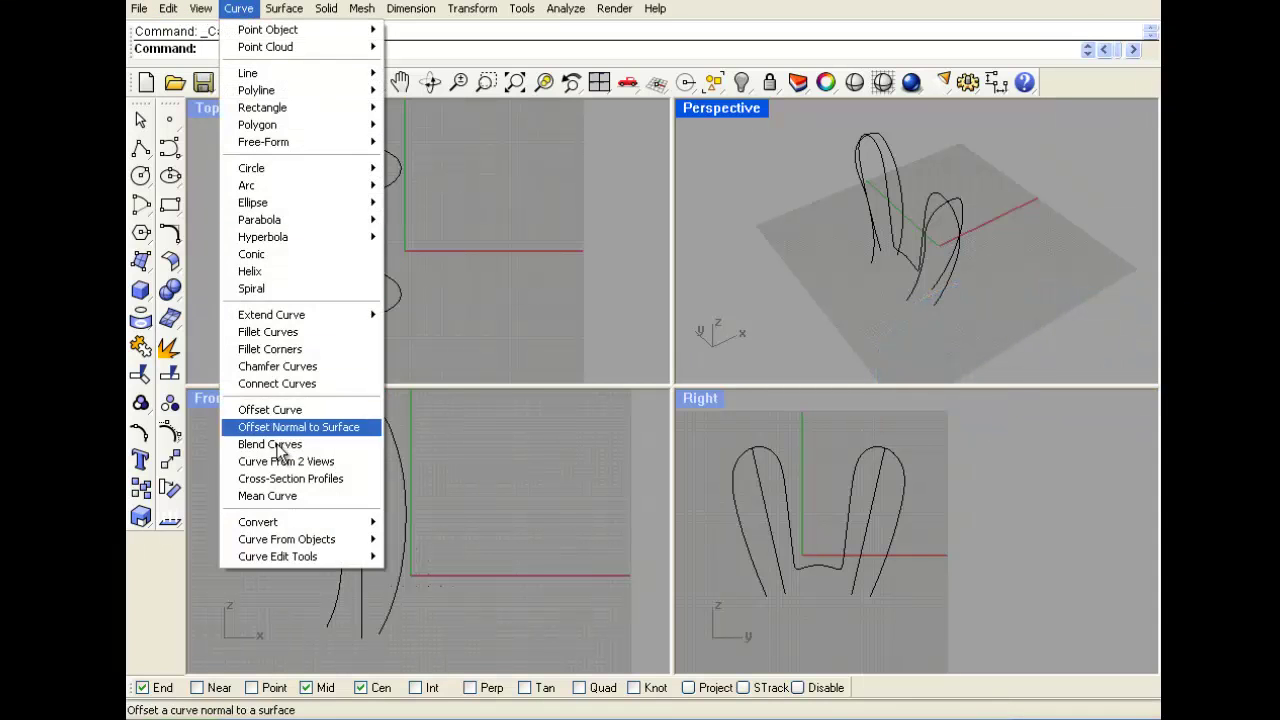
{"action": "left_click", "coordinate": [320, 478]}
{"action": "right_click_drag", "start_coordinate": [811, 232], "coordinate": [832, 263]}
{"action": "left_click", "coordinate": [838, 260]}
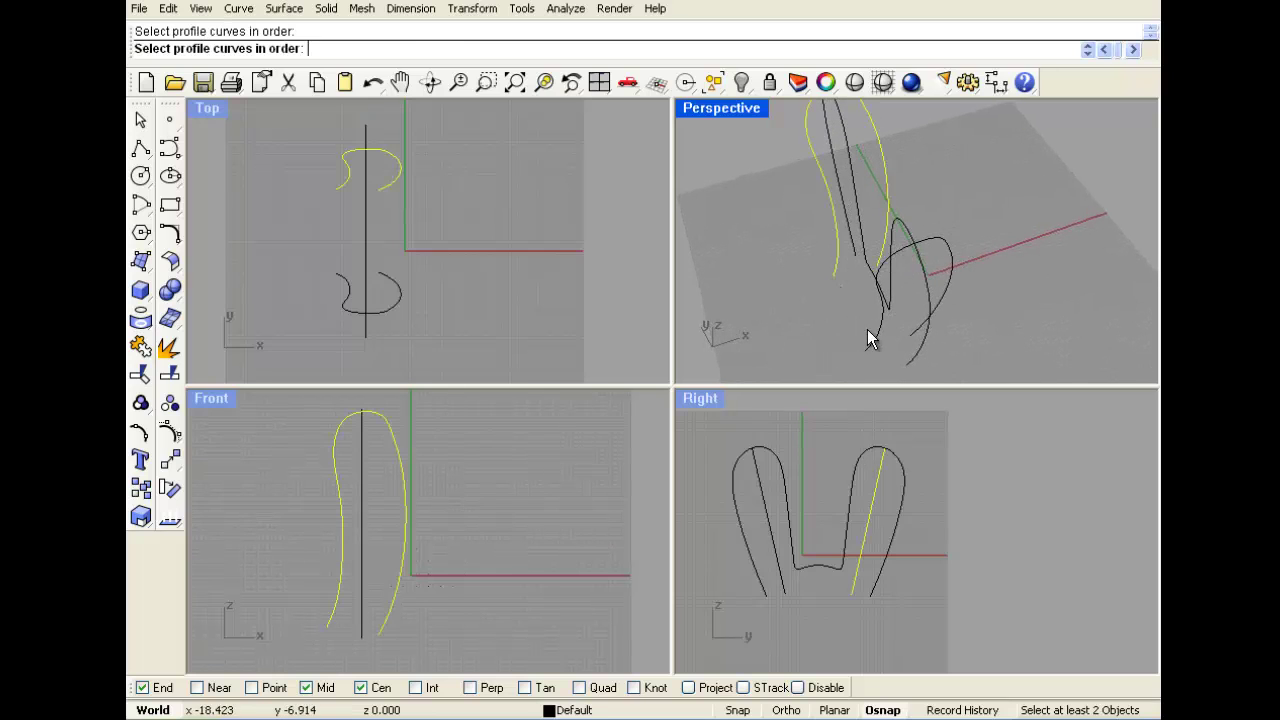
{"action": "left_click", "coordinate": [872, 333]}
{"action": "left_click", "coordinate": [924, 280]}
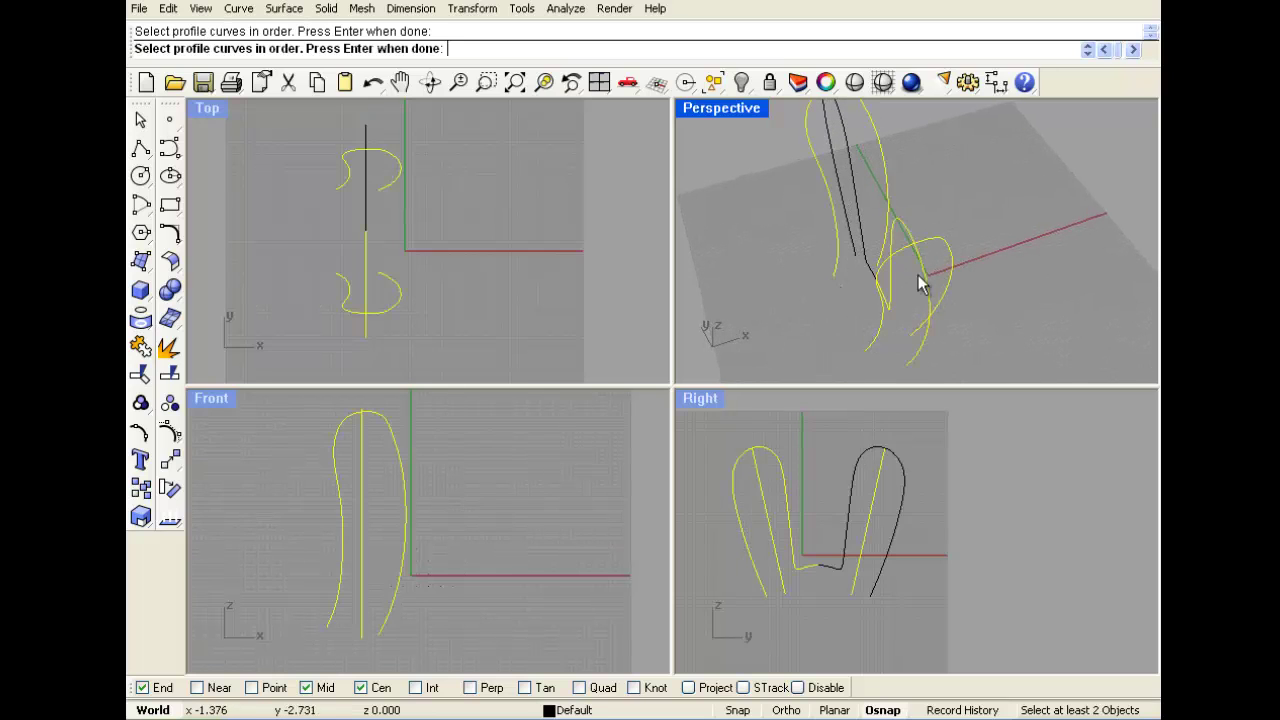
{"action": "left_click", "coordinate": [861, 233]}
{"action": "key", "text": "Return"}
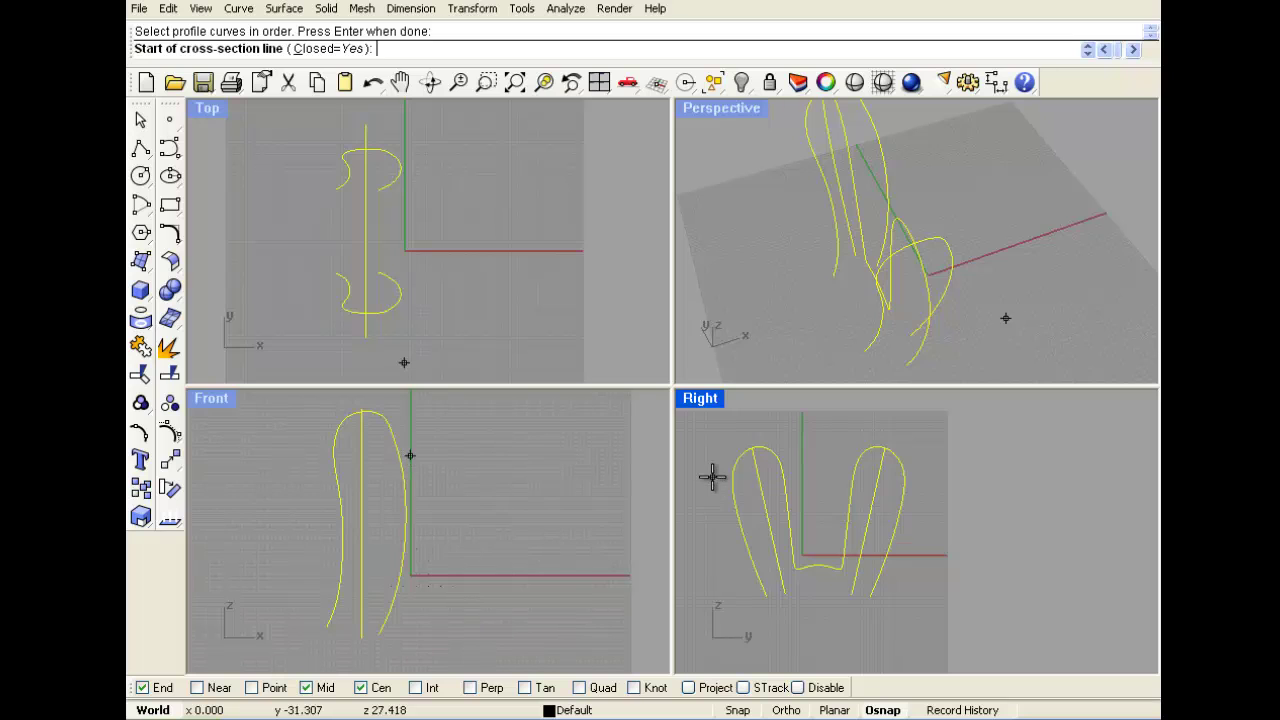
Draw seven closed cross-section lines across both loops in the Right view, working from near the tops down to the lower ends.
{"action": "left_click", "coordinate": [745, 462]}
{"action": "left_click", "coordinate": [891, 466]}
{"action": "left_click", "coordinate": [750, 478]}
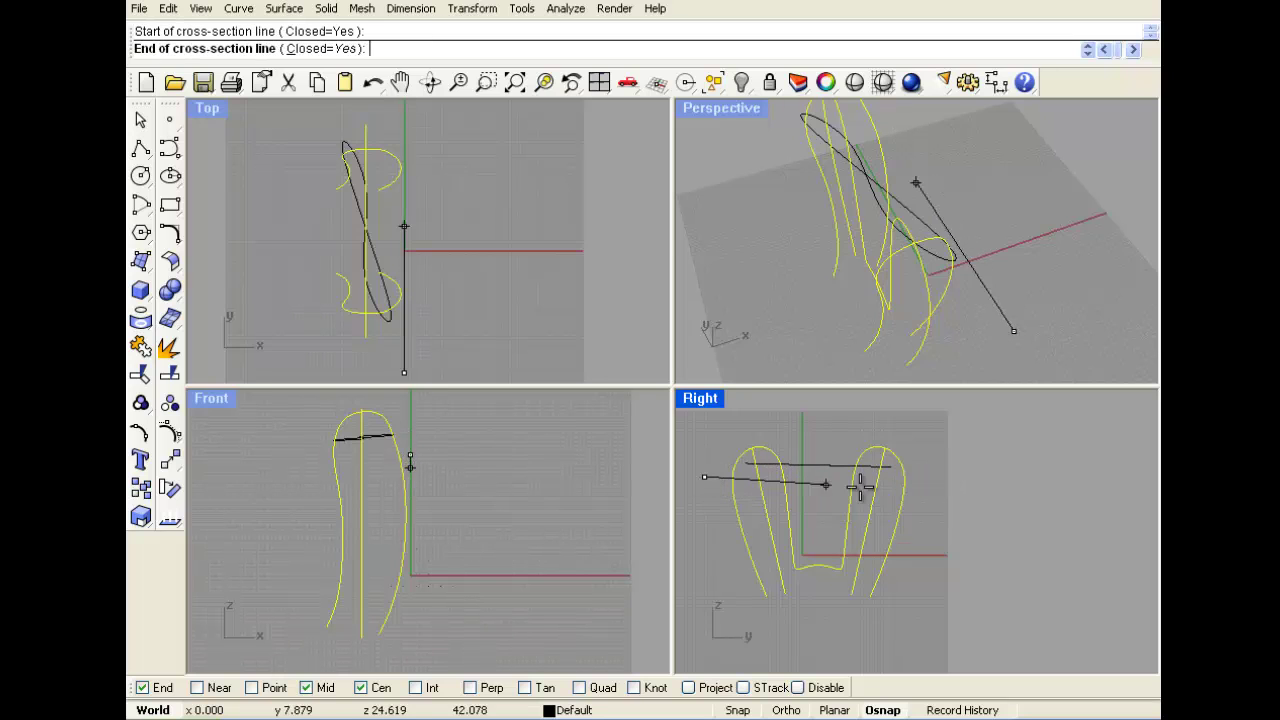
{"action": "left_click", "coordinate": [885, 485]}
{"action": "scroll", "coordinate": [740, 525], "scroll_direction": "down", "scroll_amount": 1}
{"action": "left_click", "coordinate": [716, 526]}
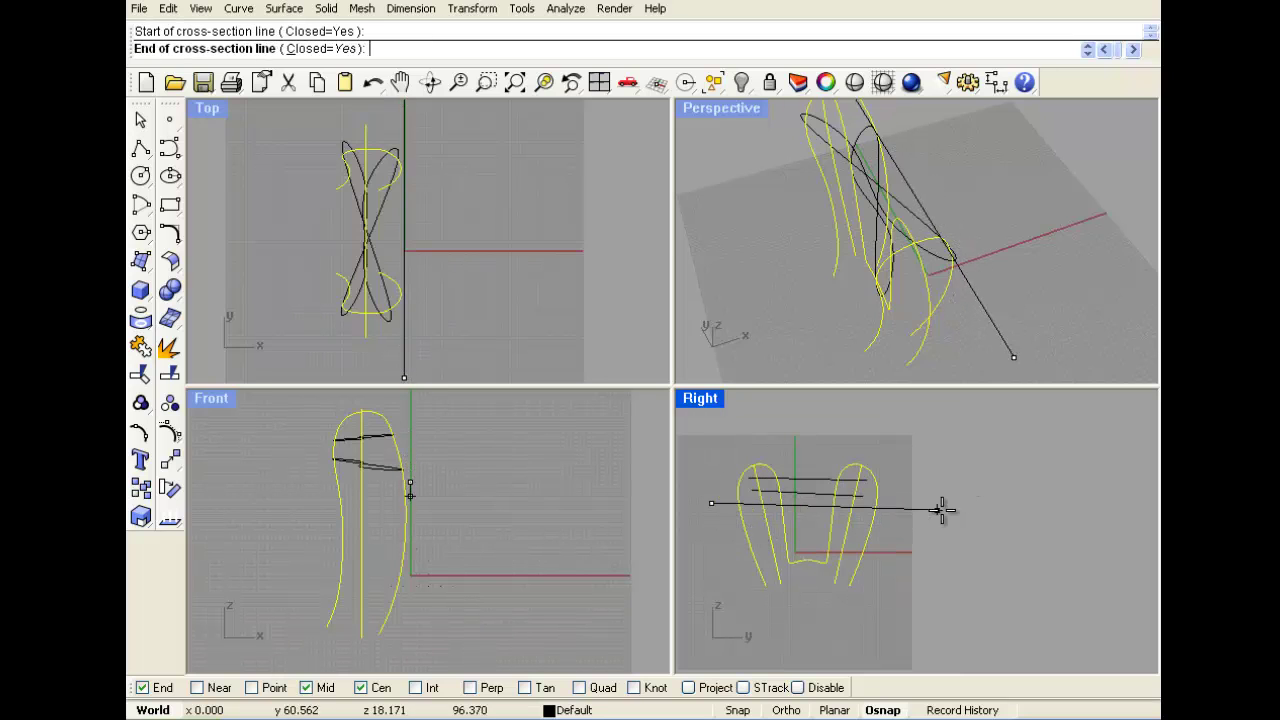
{"action": "left_click", "coordinate": [943, 509]}
{"action": "left_click", "coordinate": [716, 526]}
{"action": "left_click", "coordinate": [874, 535]}
{"action": "left_click", "coordinate": [734, 538]}
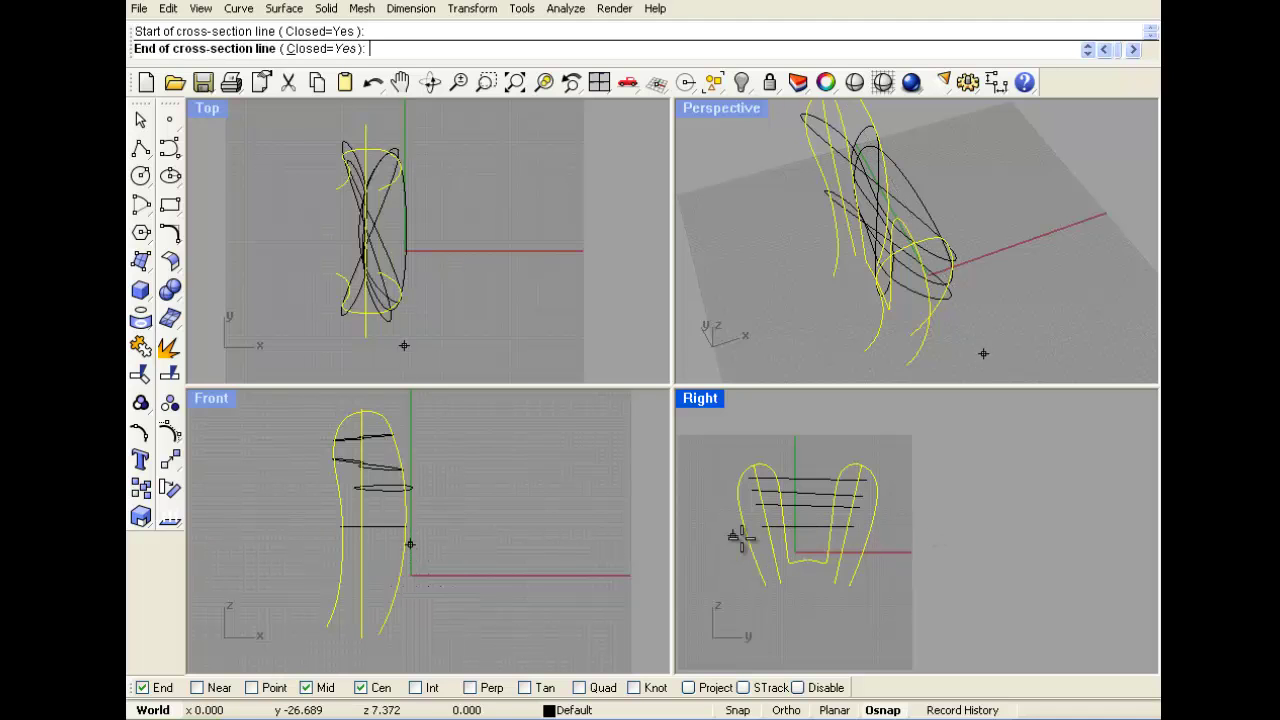
{"action": "left_click", "coordinate": [878, 545]}
{"action": "left_click", "coordinate": [724, 559]}
{"action": "left_click", "coordinate": [963, 546]}
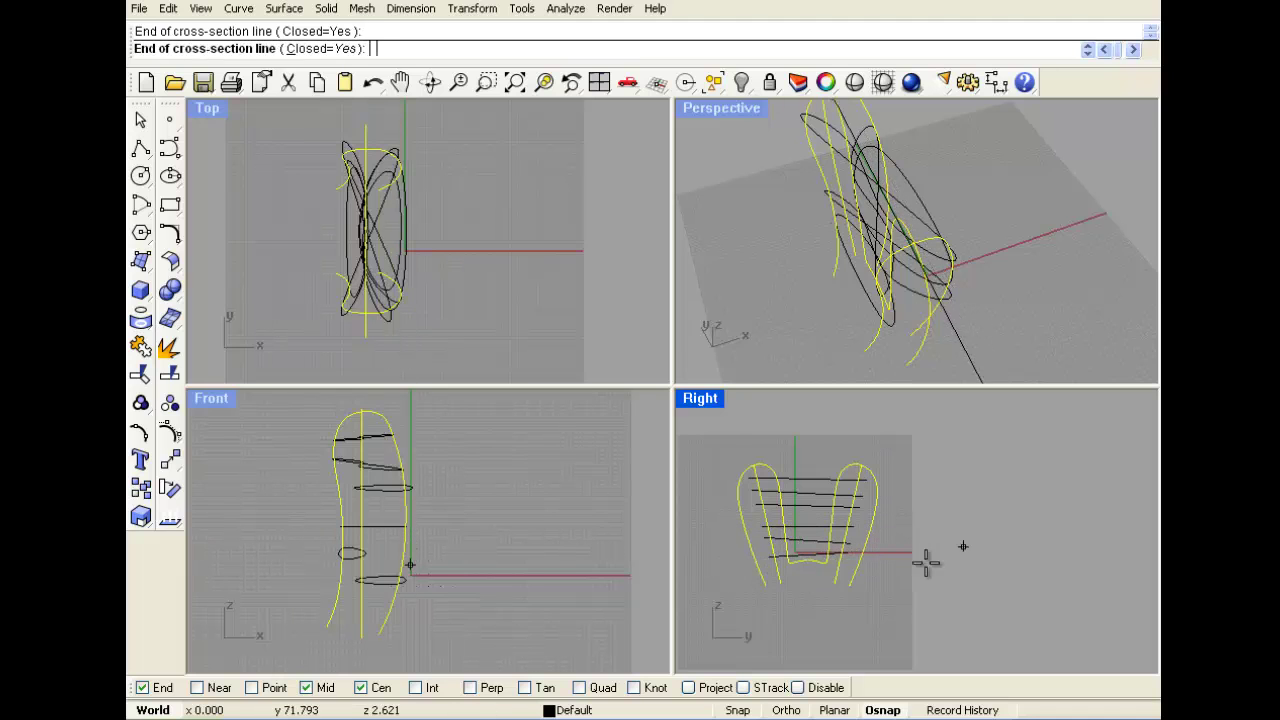
{"action": "left_click", "coordinate": [709, 583]}
{"action": "left_click", "coordinate": [894, 580]}
{"action": "right_click", "coordinate": [894, 580]}
Inspect the cross-section profiles in the Perspective view and undo them.
{"action": "right_click_drag", "start_coordinate": [1022, 325], "coordinate": [978, 184]}
{"action": "key", "text": "ctrl+z"}
{"action": "right_click_drag", "start_coordinate": [860, 370], "coordinate": [976, 200]}
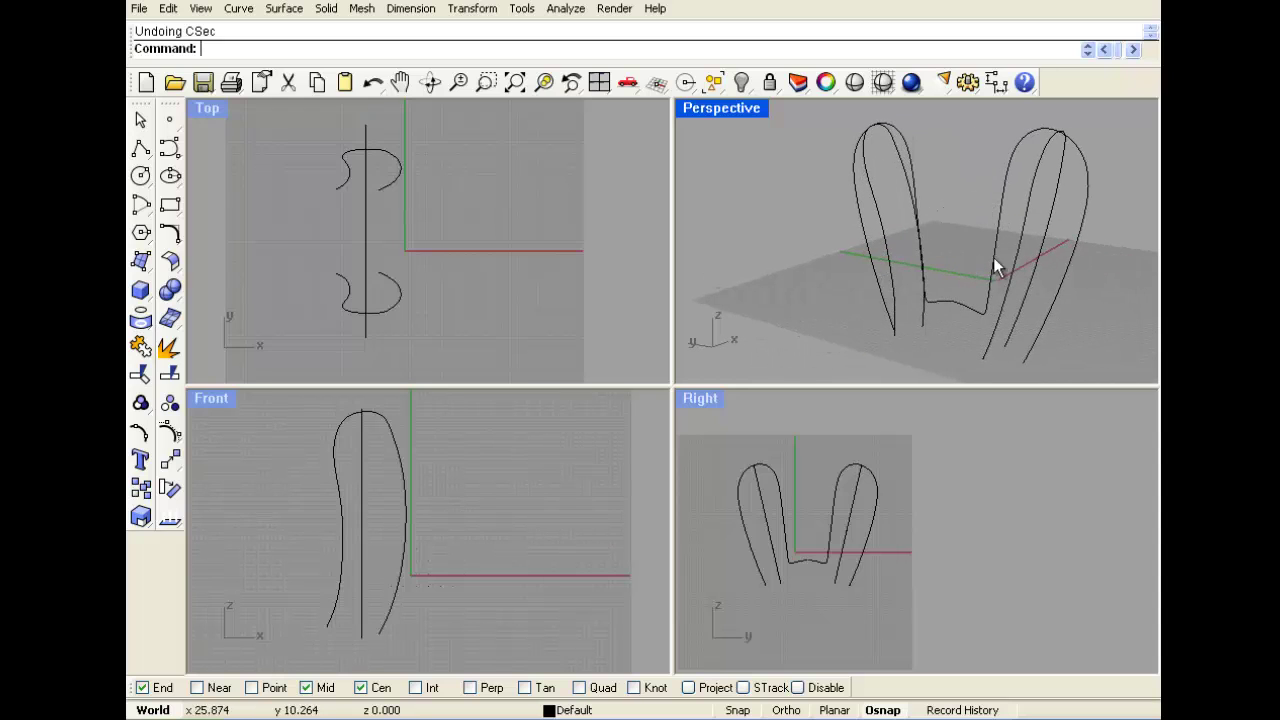
Place one point object at the midpoint of the arch and another at the top of the looped curve it crosses.
{"action": "scroll", "coordinate": [769, 517], "scroll_direction": "up", "scroll_amount": 2}
{"action": "left_click", "coordinate": [779, 493]}
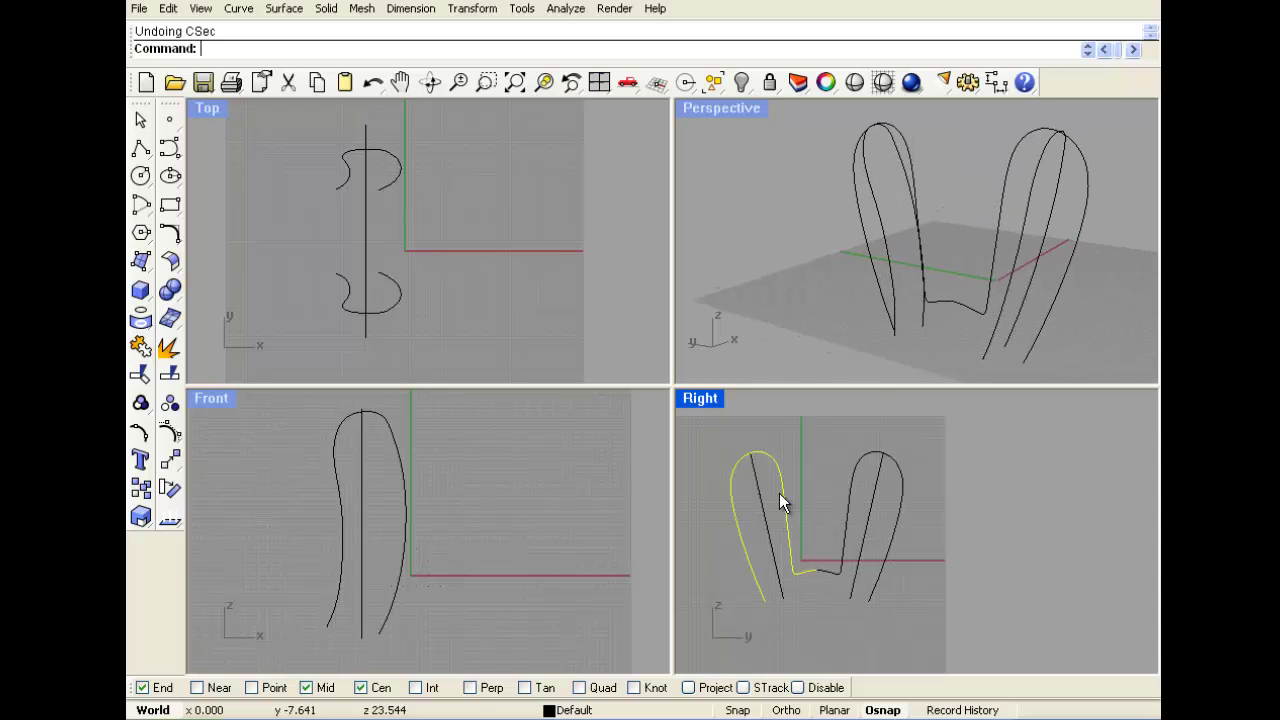
{"action": "left_click", "coordinate": [169, 120]}
{"action": "left_click", "coordinate": [1062, 130]}
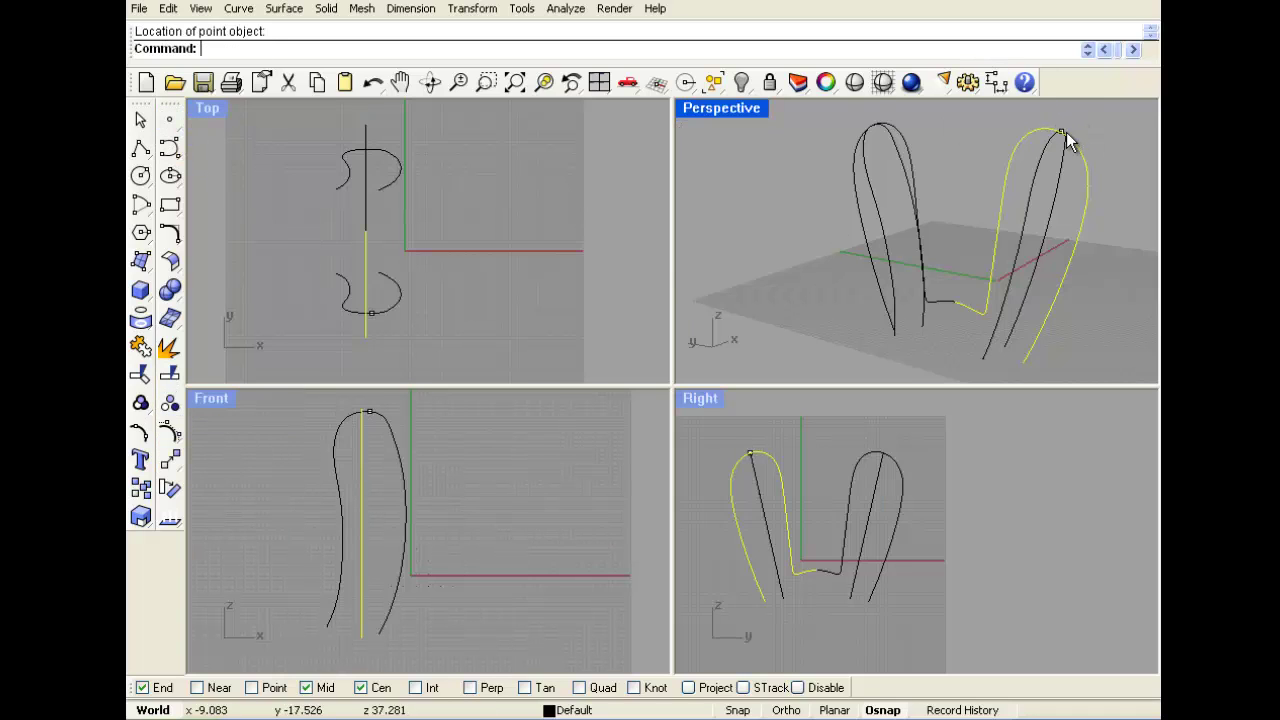
{"action": "key", "text": "Escape"}
{"action": "scroll", "coordinate": [1078, 145], "scroll_direction": "up", "scroll_amount": 5}
{"action": "scroll", "coordinate": [1076, 140], "scroll_direction": "up", "scroll_amount": 4}
{"action": "right_click", "coordinate": [954, 166]}
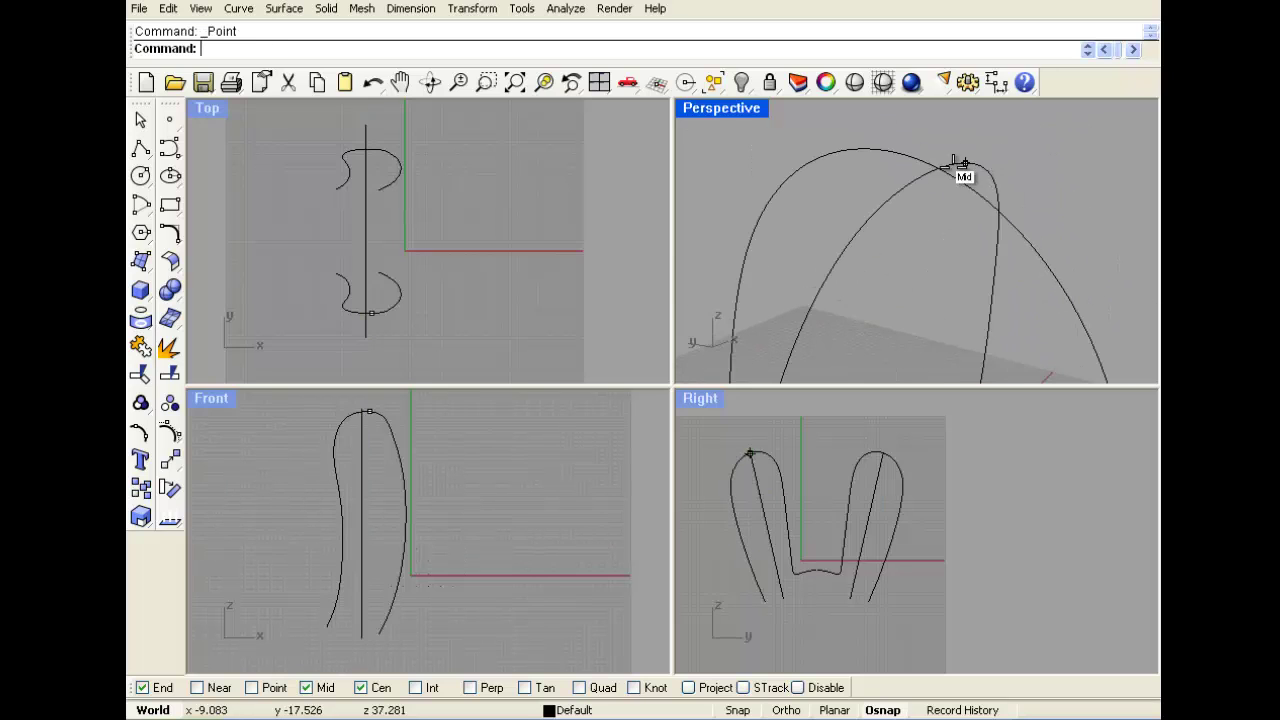
{"action": "right_click_drag", "start_coordinate": [955, 175], "coordinate": [840, 226]}
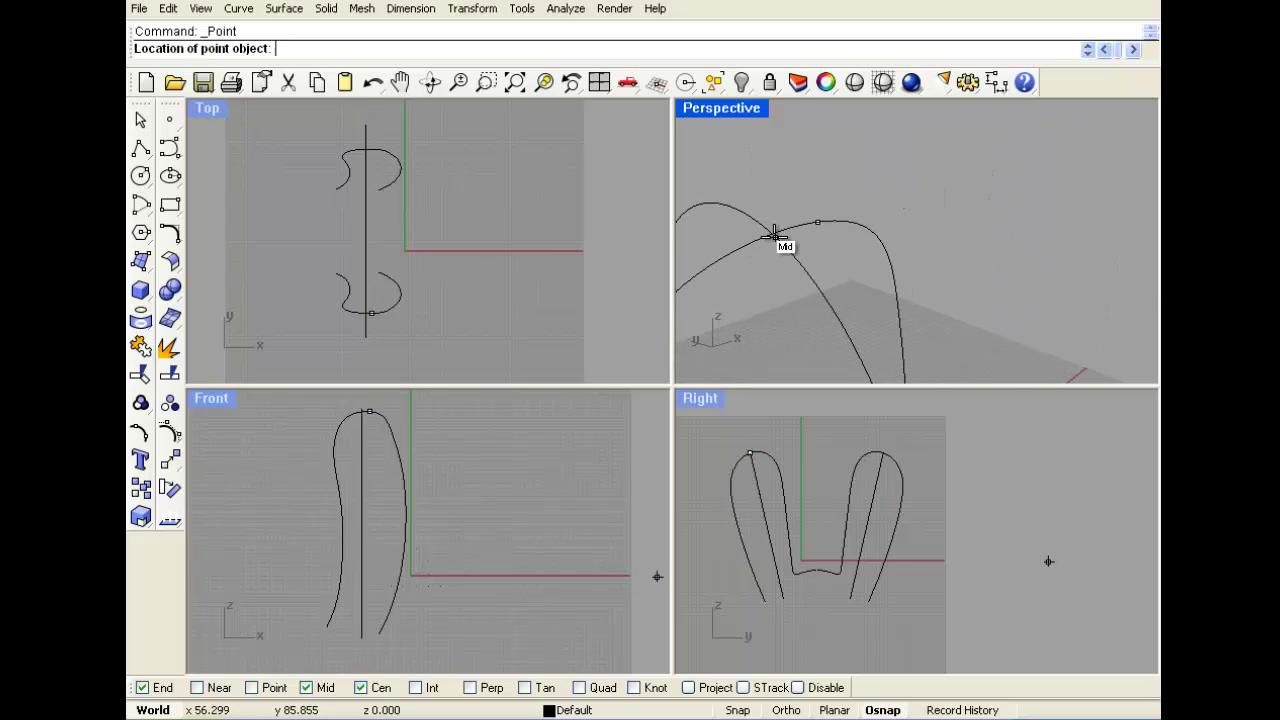
{"action": "left_click", "coordinate": [760, 224]}
{"action": "scroll", "coordinate": [791, 246], "scroll_direction": "down", "scroll_amount": 4}
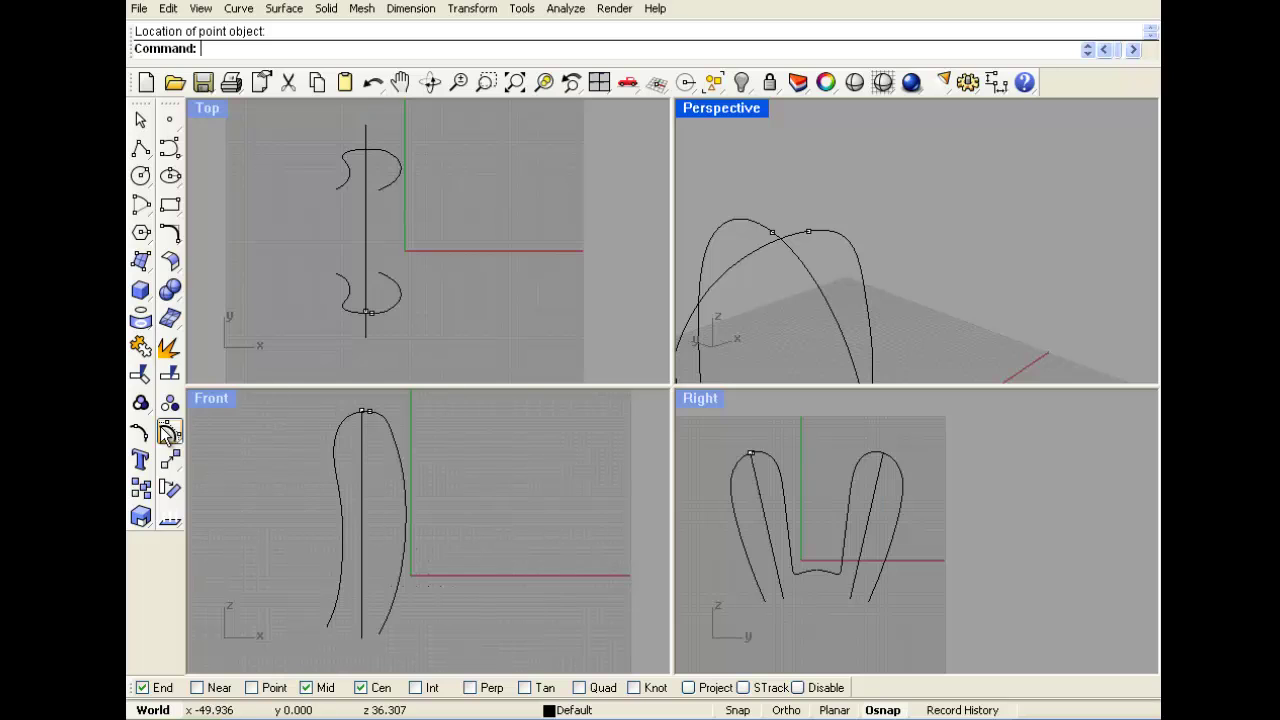
Split the looped curve at the point object on its top.
{"action": "left_click", "coordinate": [170, 487]}
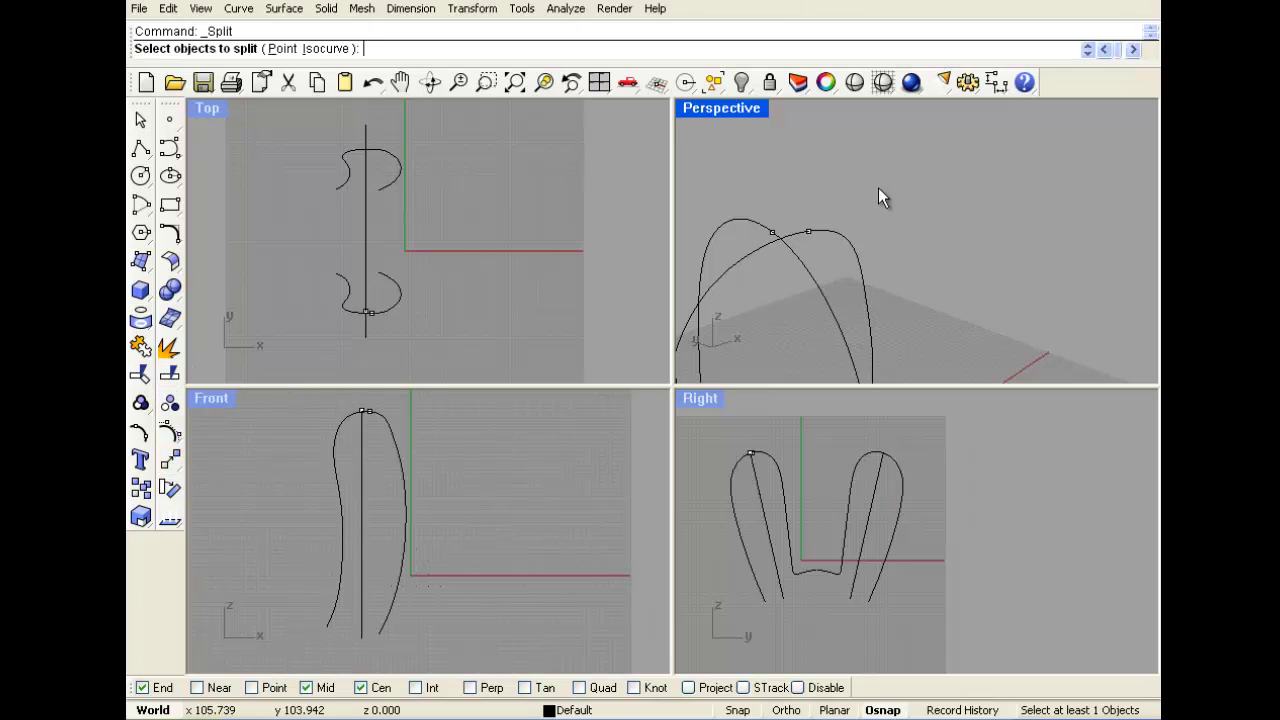
{"action": "left_click", "coordinate": [803, 270]}
{"action": "right_click", "coordinate": [784, 240]}
{"action": "left_click", "coordinate": [774, 230]}
{"action": "right_click", "coordinate": [793, 199]}
{"action": "right_click_drag", "start_coordinate": [797, 204], "coordinate": [869, 224]}
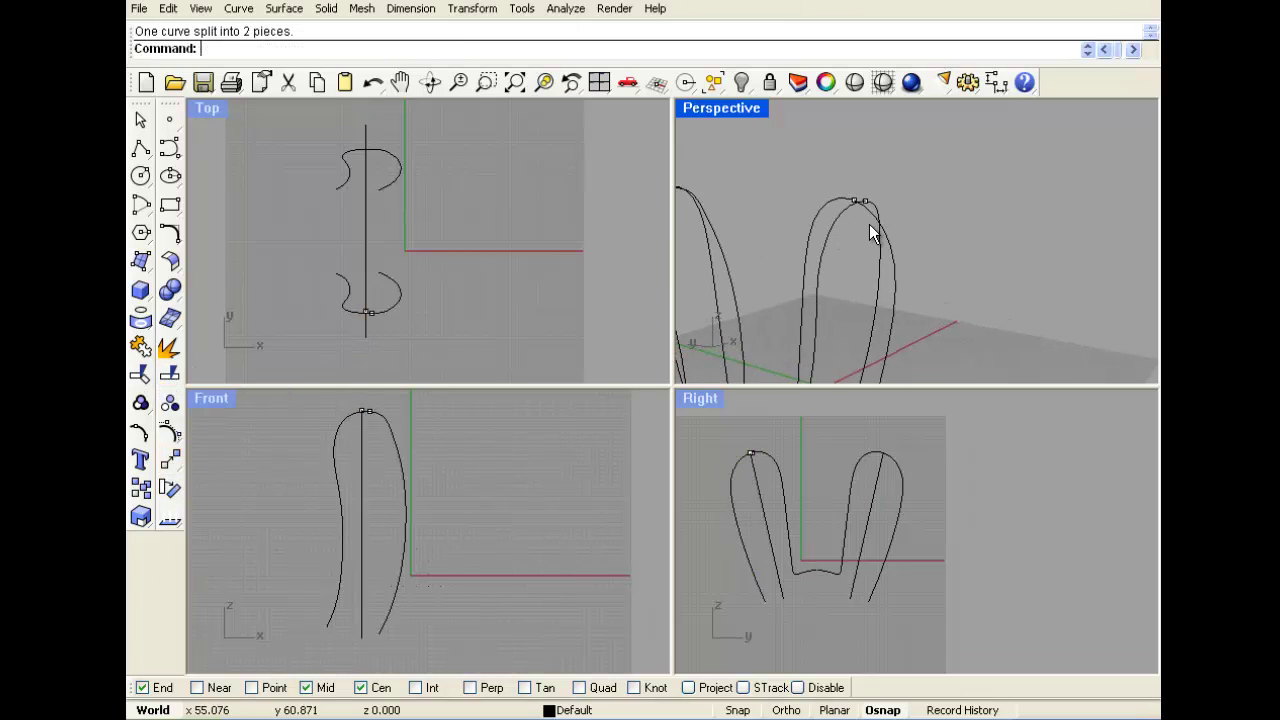
{"action": "left_click", "coordinate": [238, 8]}
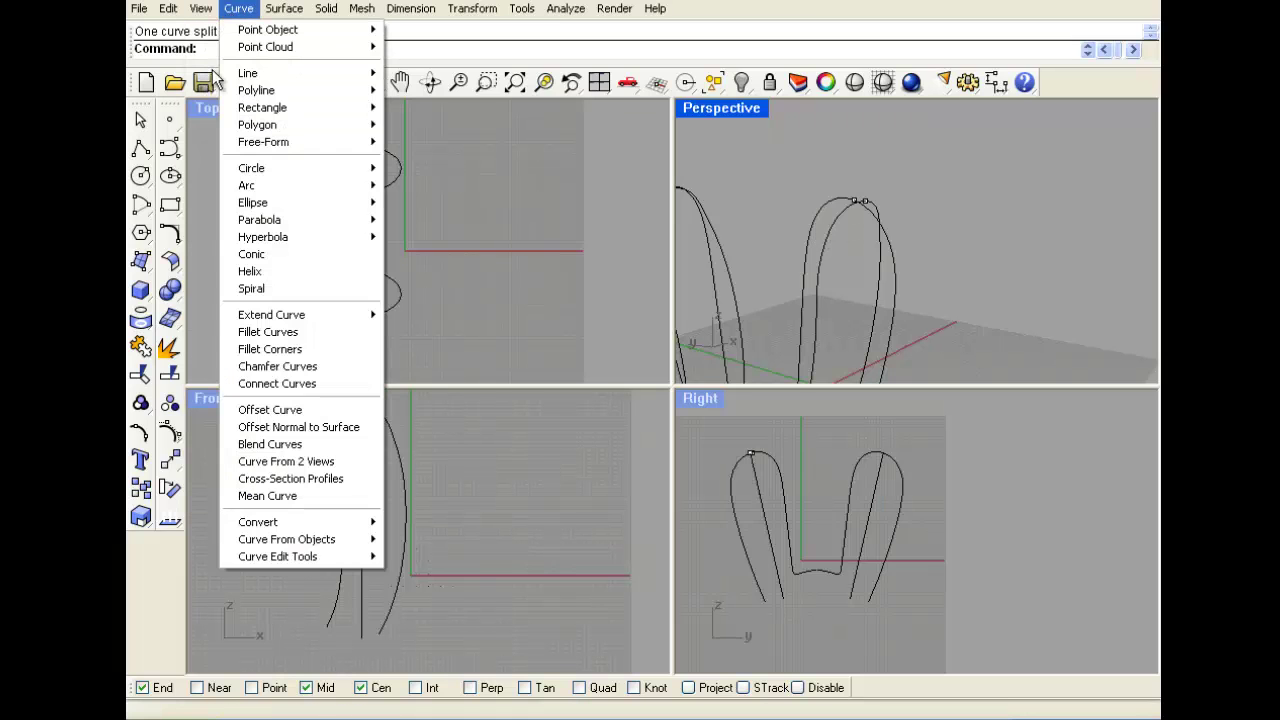
{"action": "left_click", "coordinate": [316, 479]}
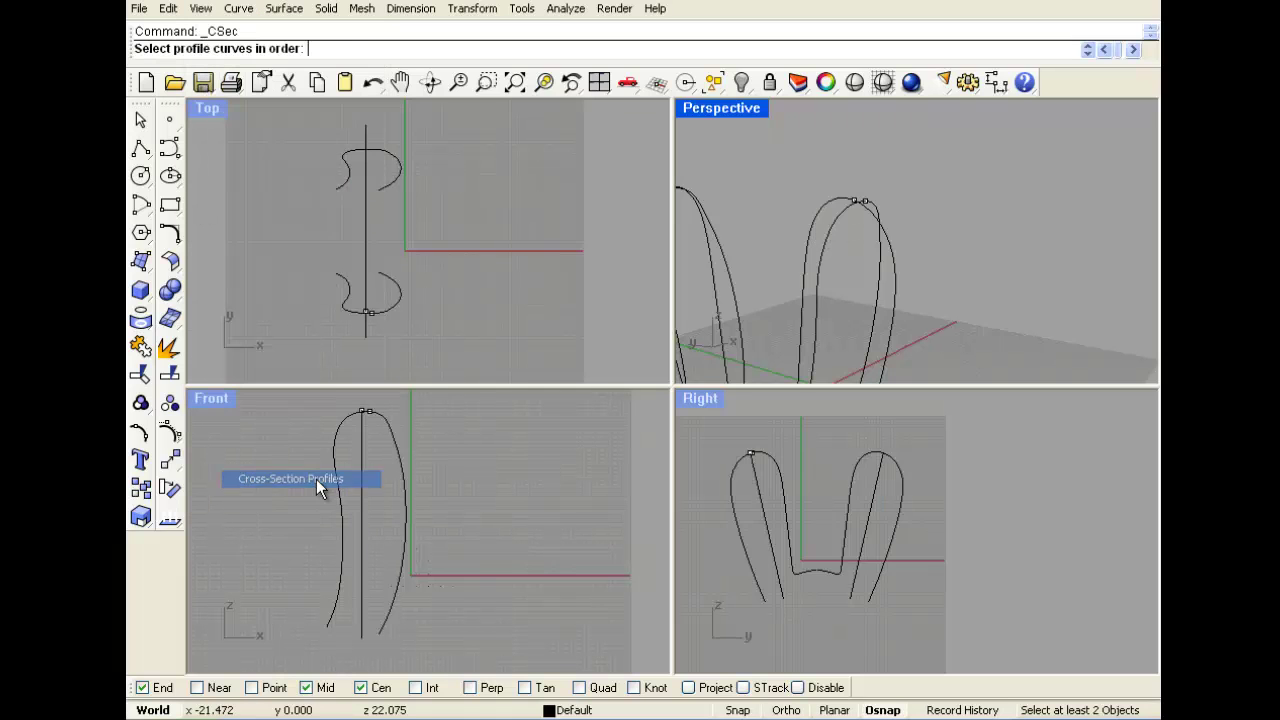
{"action": "left_click", "coordinate": [844, 212]}
{"action": "scroll", "coordinate": [875, 215], "scroll_direction": "up", "scroll_amount": 6}
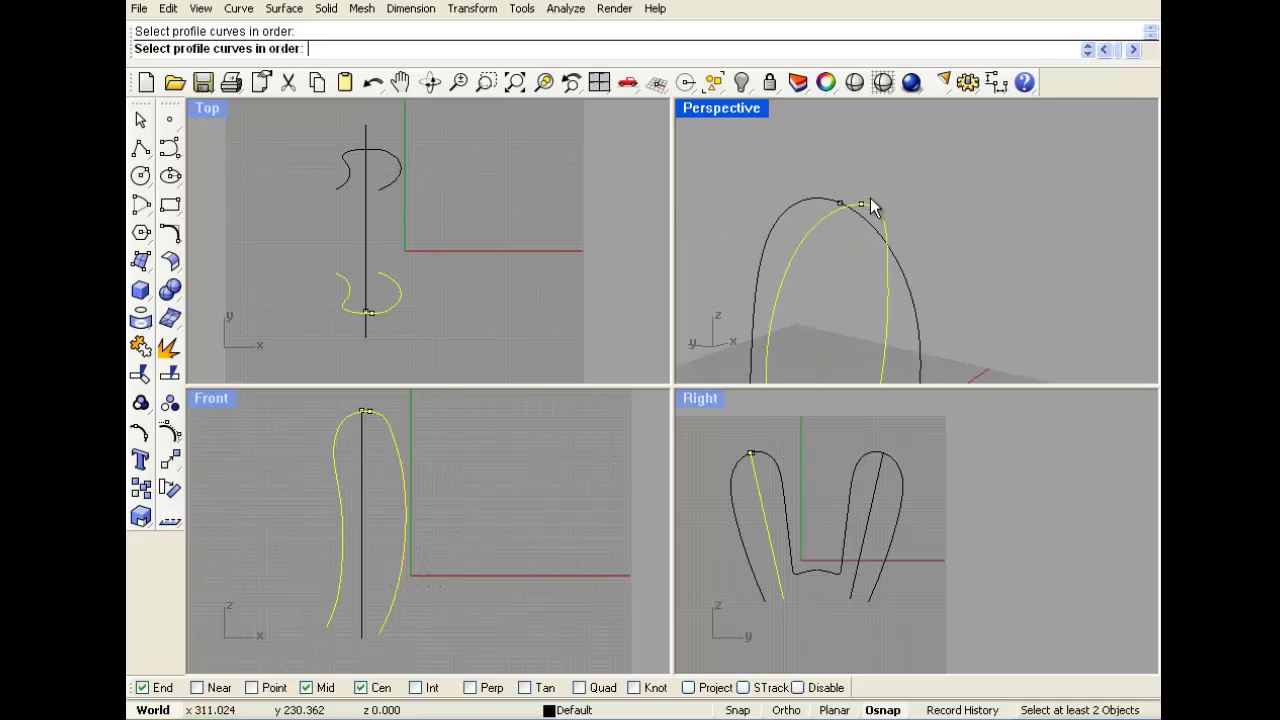
{"action": "scroll", "coordinate": [846, 205], "scroll_direction": "down", "scroll_amount": 3}
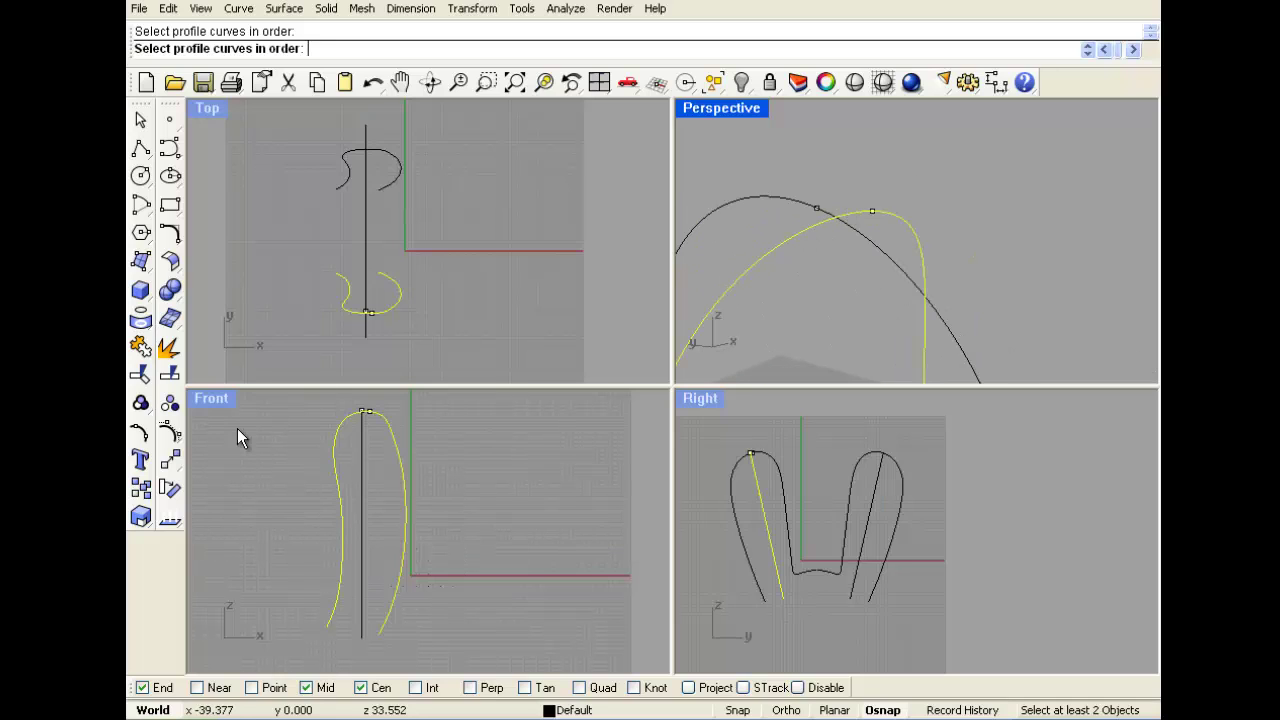
Split the arch at the point object on its midpoint.
{"action": "left_click", "coordinate": [168, 122]}
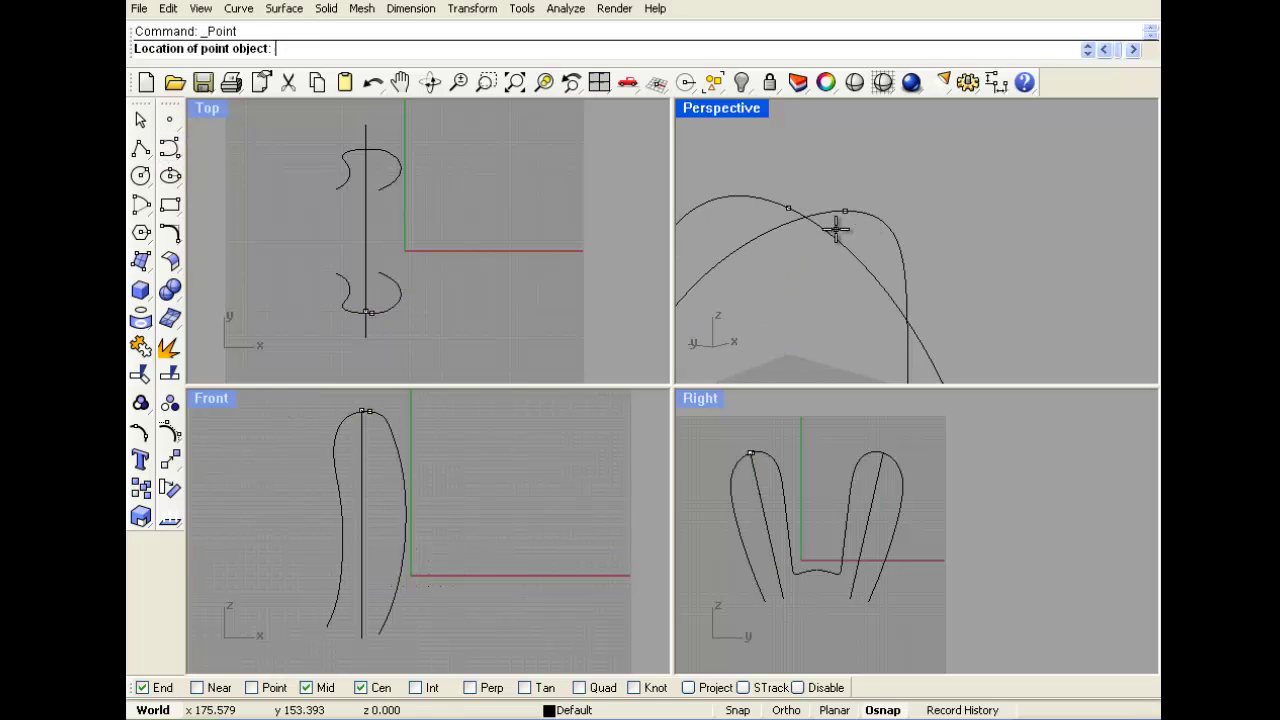
{"action": "left_click", "coordinate": [840, 216]}
{"action": "left_click", "coordinate": [169, 374]}
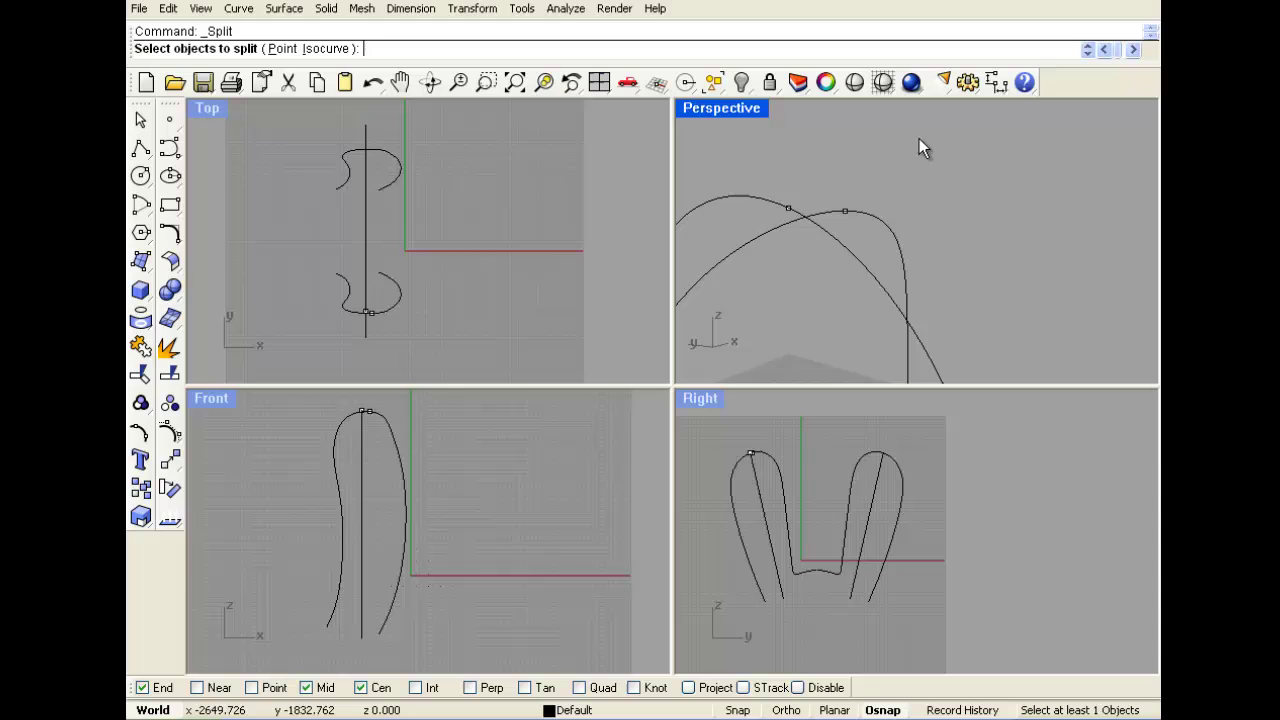
{"action": "left_click", "coordinate": [885, 217]}
{"action": "right_click", "coordinate": [878, 188]}
{"action": "left_click", "coordinate": [844, 212]}
{"action": "right_click", "coordinate": [864, 211]}
{"action": "scroll", "coordinate": [868, 213], "scroll_direction": "down", "scroll_amount": 10}
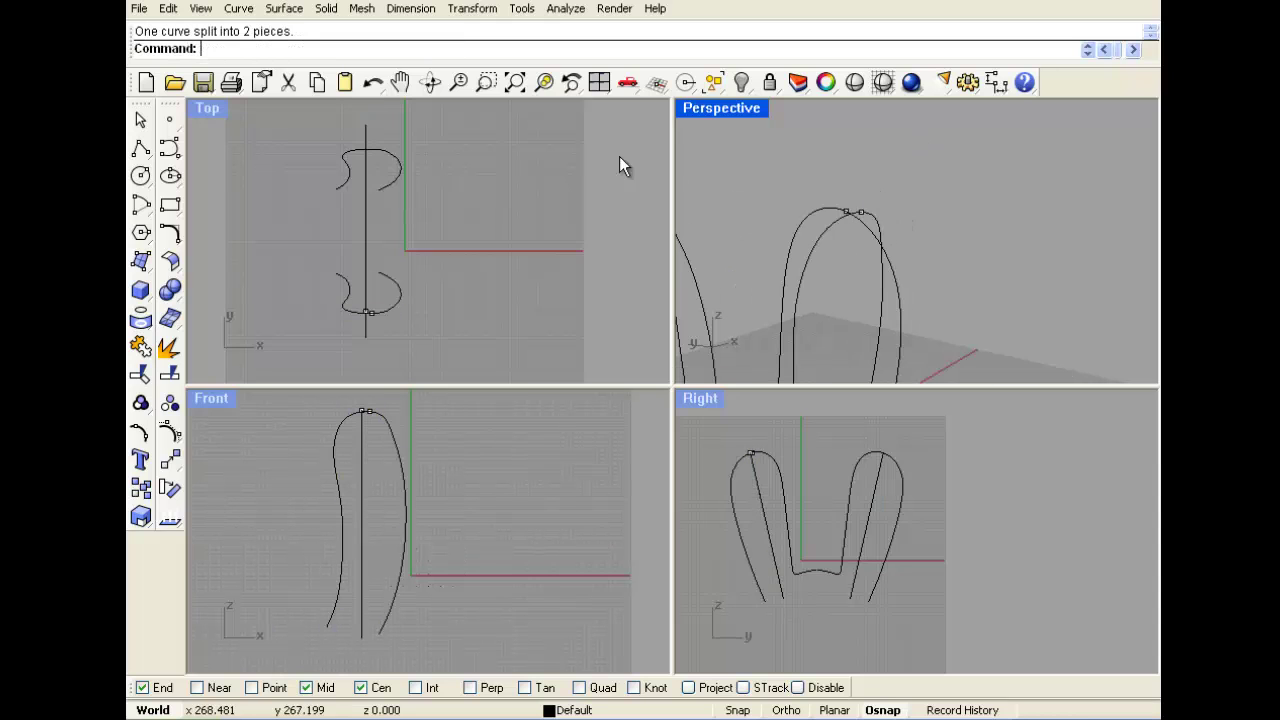
Start closed cross-section profiles through the four curves around the split loop and cut the three nearest its tip in the Front view.
{"action": "left_click", "coordinate": [238, 8]}
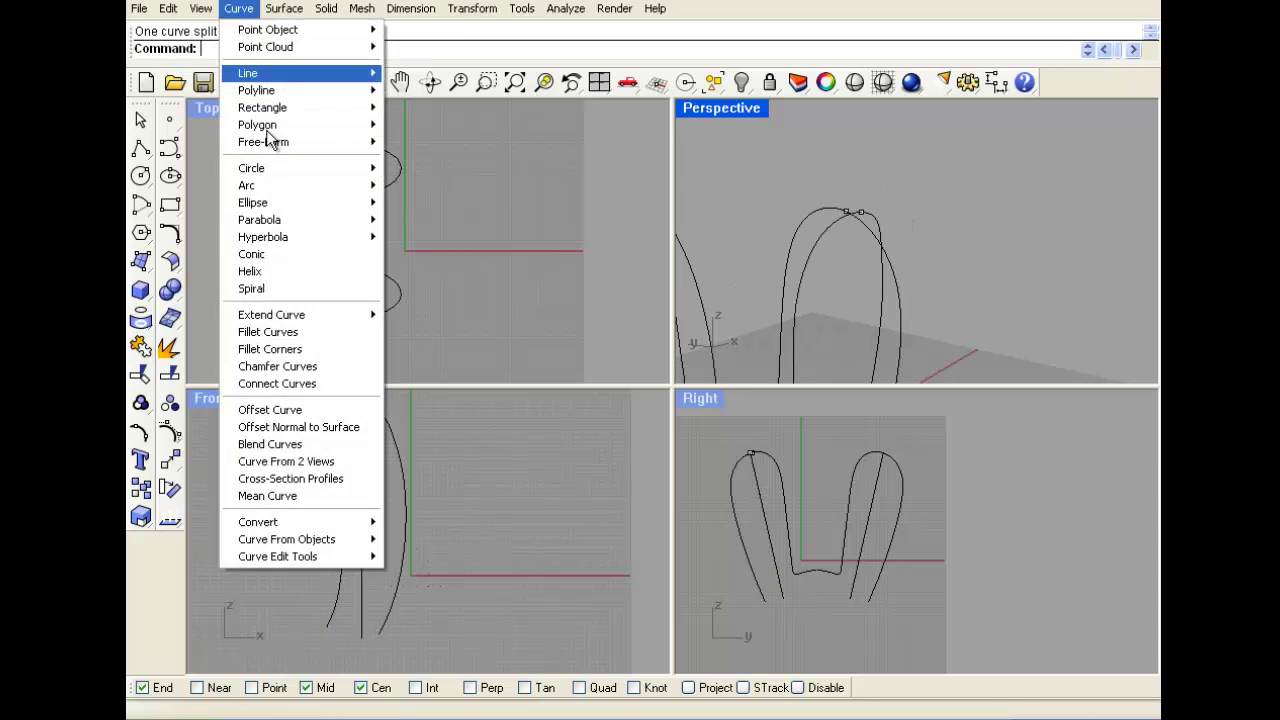
{"action": "left_click", "coordinate": [360, 481]}
{"action": "left_click", "coordinate": [881, 215]}
{"action": "left_click", "coordinate": [879, 219]}
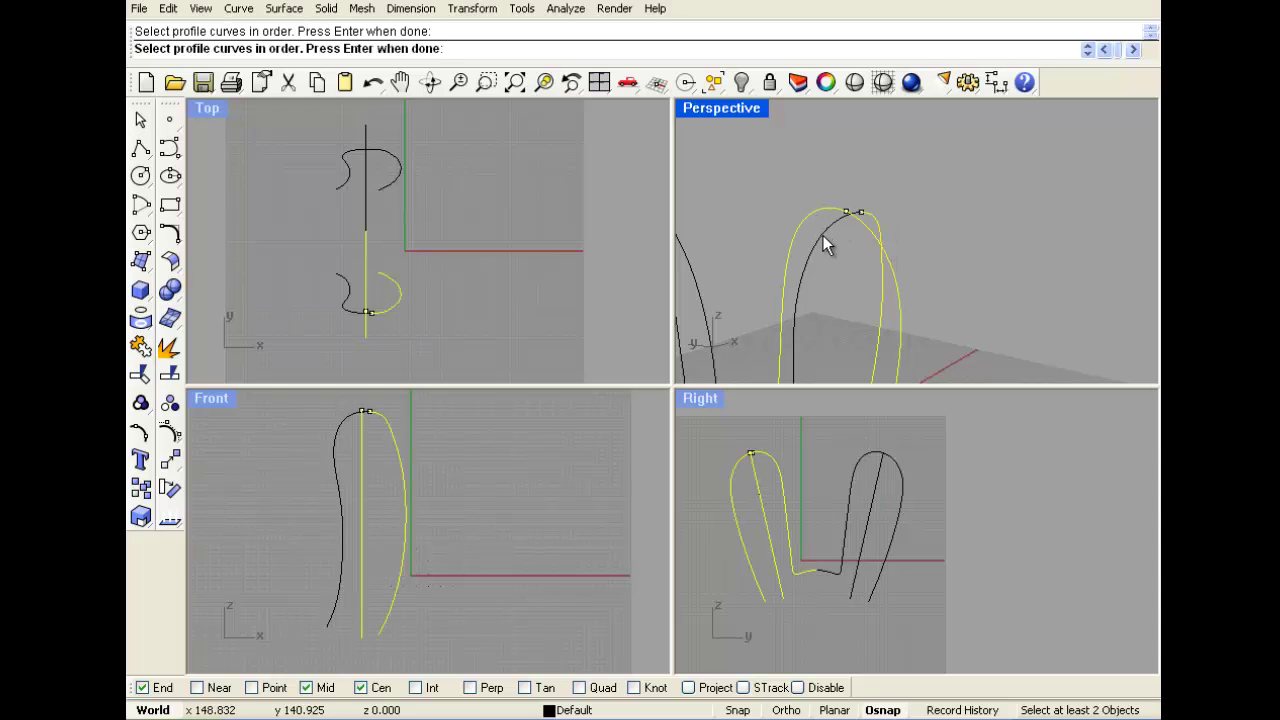
{"action": "right_click", "coordinate": [563, 519]}
{"action": "left_click", "coordinate": [295, 418]}
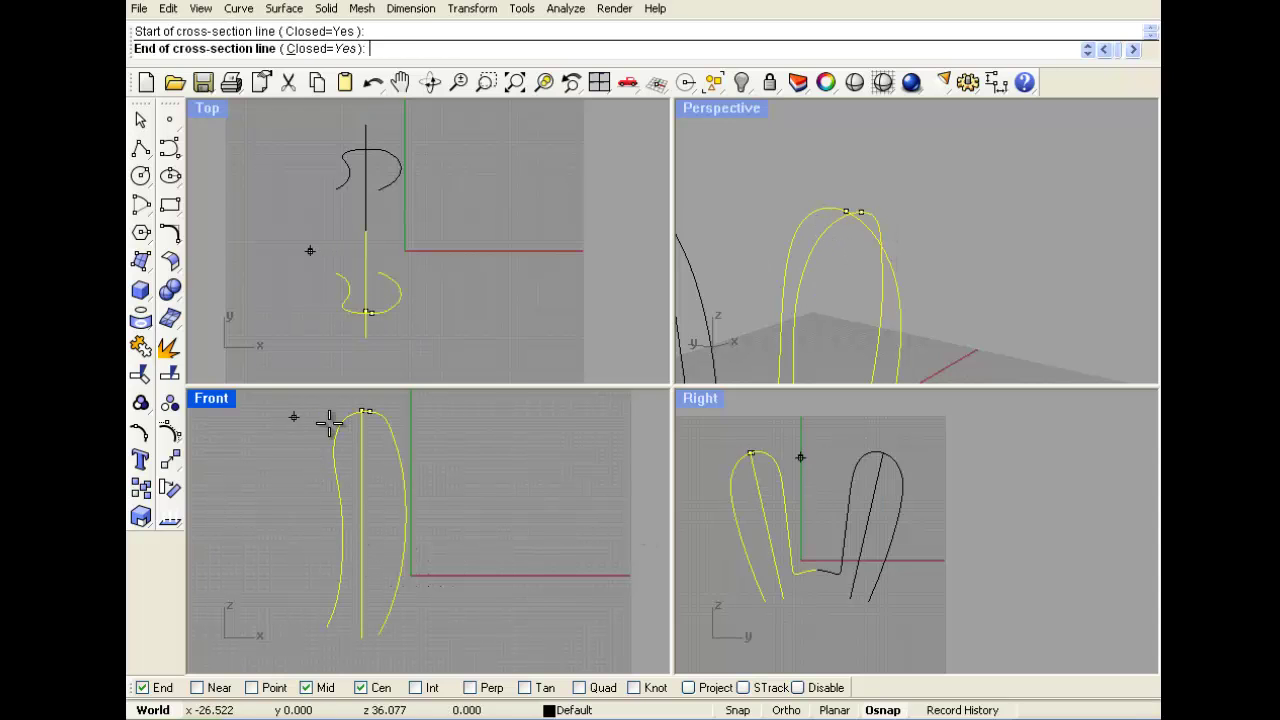
{"action": "left_click", "coordinate": [478, 425]}
{"action": "left_click", "coordinate": [302, 436]}
{"action": "left_click", "coordinate": [504, 440]}
{"action": "left_click", "coordinate": [295, 466]}
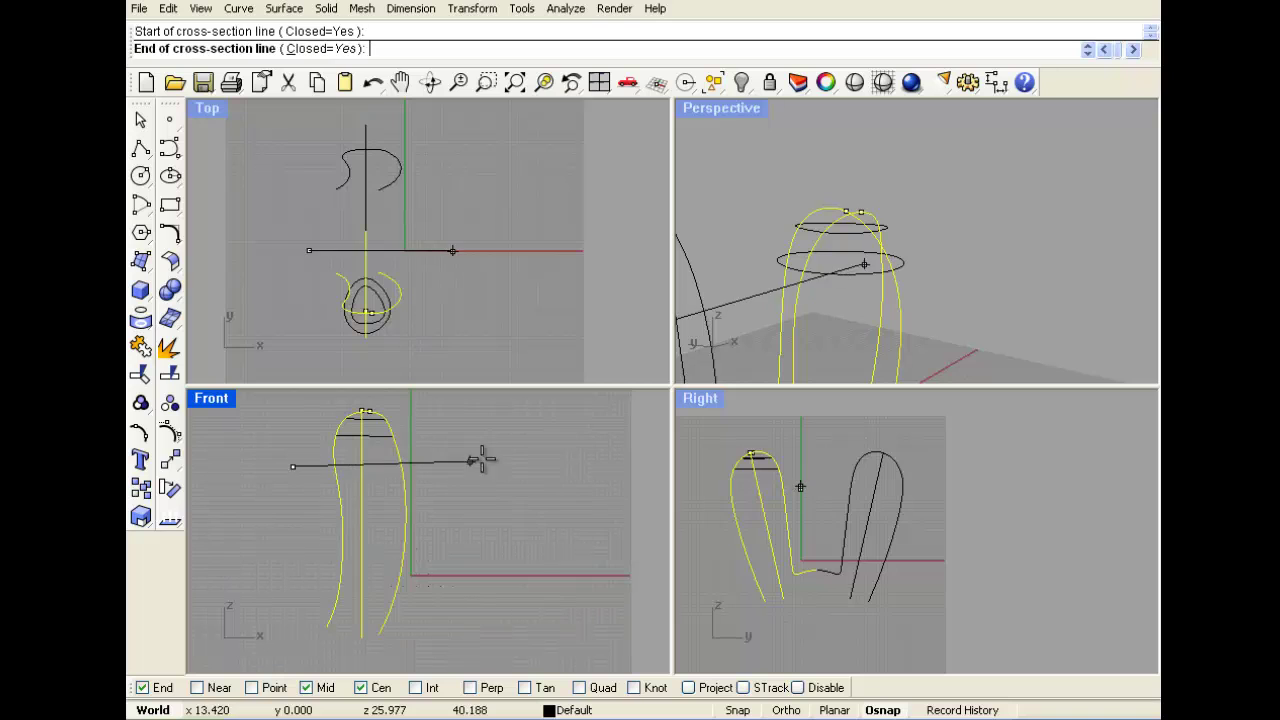
{"action": "left_click", "coordinate": [485, 458]}
Continue cutting closed cross-section profiles down the middle and lower part of the loop toward its open base.
{"action": "left_click", "coordinate": [302, 500]}
{"action": "left_click", "coordinate": [497, 481]}
{"action": "left_click", "coordinate": [302, 525]}
{"action": "left_click", "coordinate": [515, 528]}
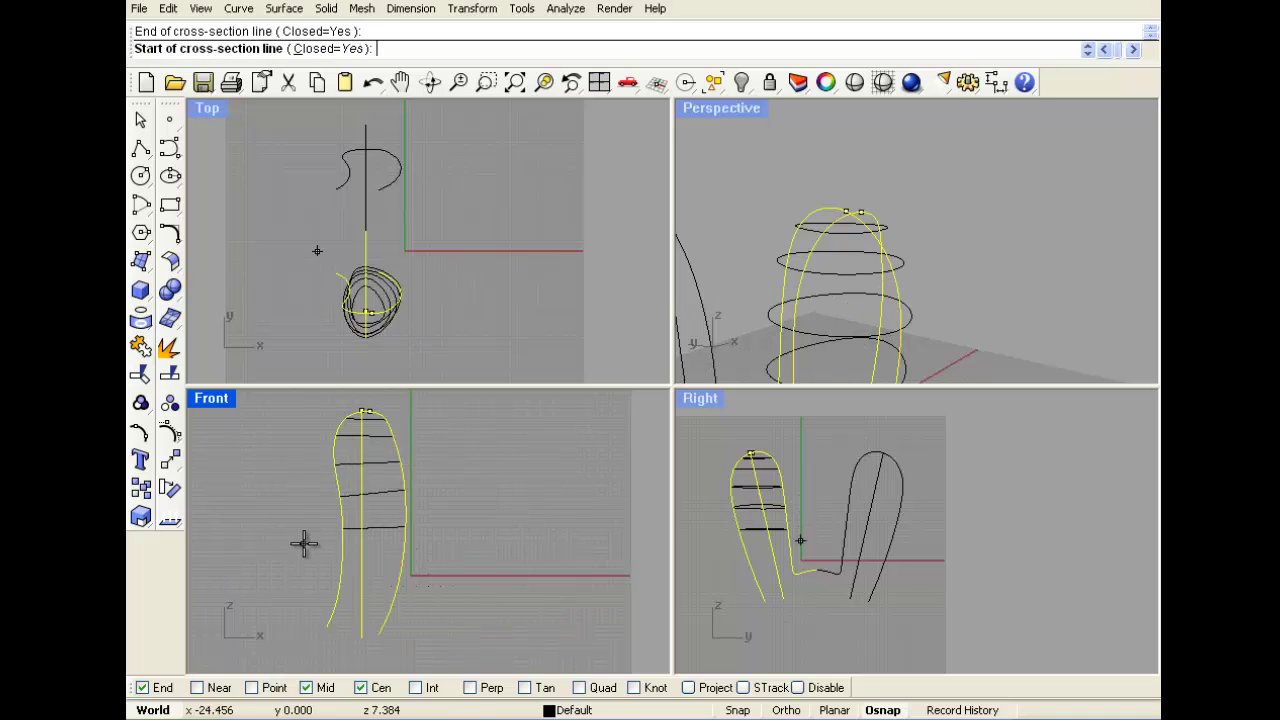
{"action": "left_click", "coordinate": [305, 545]}
{"action": "left_click", "coordinate": [480, 575]}
{"action": "left_click", "coordinate": [303, 562]}
{"action": "left_click", "coordinate": [471, 593]}
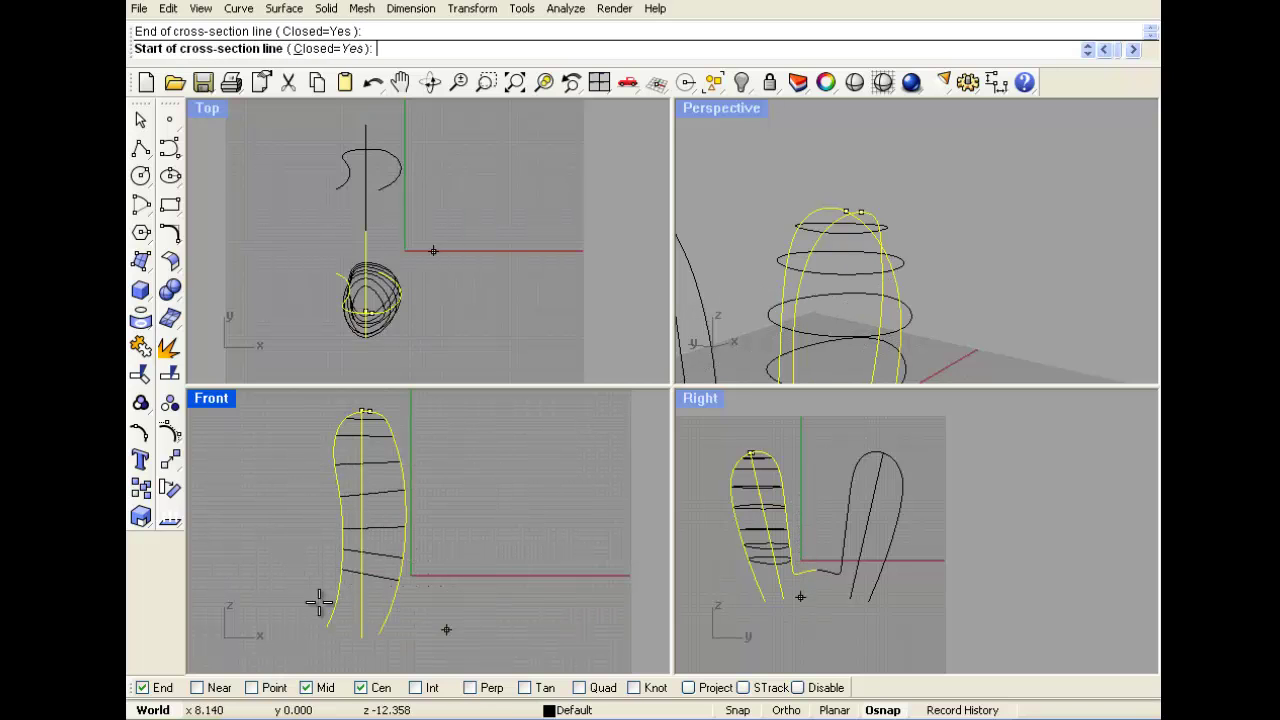
{"action": "left_click", "coordinate": [299, 607]}
{"action": "left_click", "coordinate": [480, 625]}
Cut one slanted cross-section profile at the loop's base in the Right view, just above the bend of the arch, and finish the command.
{"action": "mouse_move", "coordinate": [960, 280]}
{"action": "right_mouse_down"}
{"action": "mouse_move", "coordinate": [954, 194]}
{"action": "mouse_move", "coordinate": [910, 320]}
{"action": "mouse_move", "coordinate": [980, 284]}
{"action": "mouse_move", "coordinate": [968, 295]}
{"action": "right_mouse_up"}
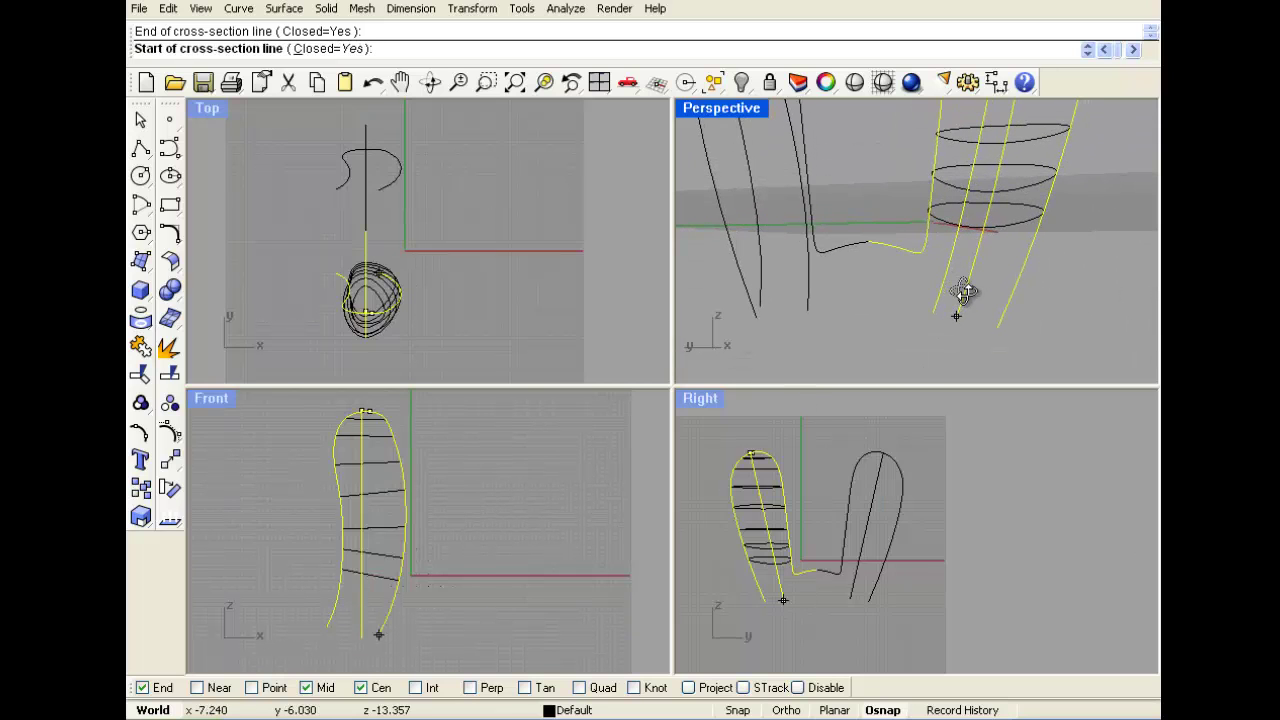
{"action": "scroll", "coordinate": [775, 614], "scroll_direction": "up", "scroll_amount": 8}
{"action": "left_click", "coordinate": [829, 510]}
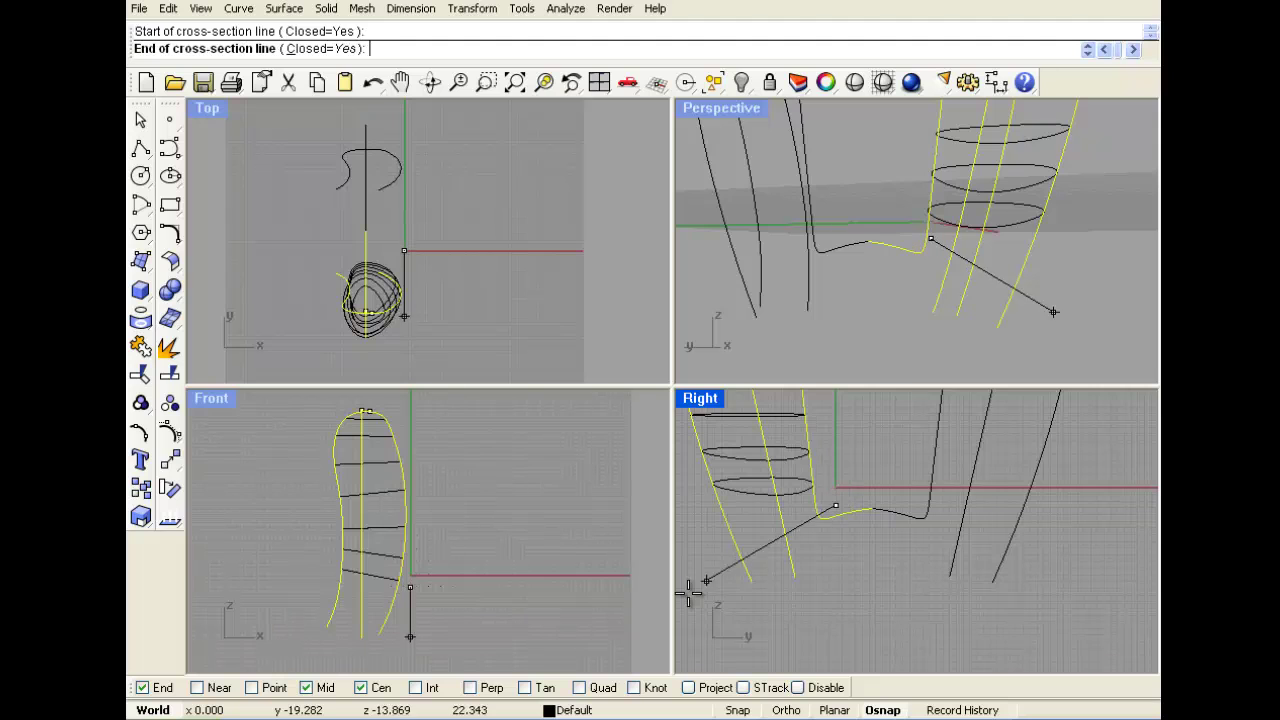
{"action": "left_click", "coordinate": [696, 559]}
{"action": "scroll", "coordinate": [833, 519], "scroll_direction": "down", "scroll_amount": 6}
{"action": "right_click", "coordinate": [926, 258]}
{"action": "scroll", "coordinate": [894, 288], "scroll_direction": "down", "scroll_amount": 6}
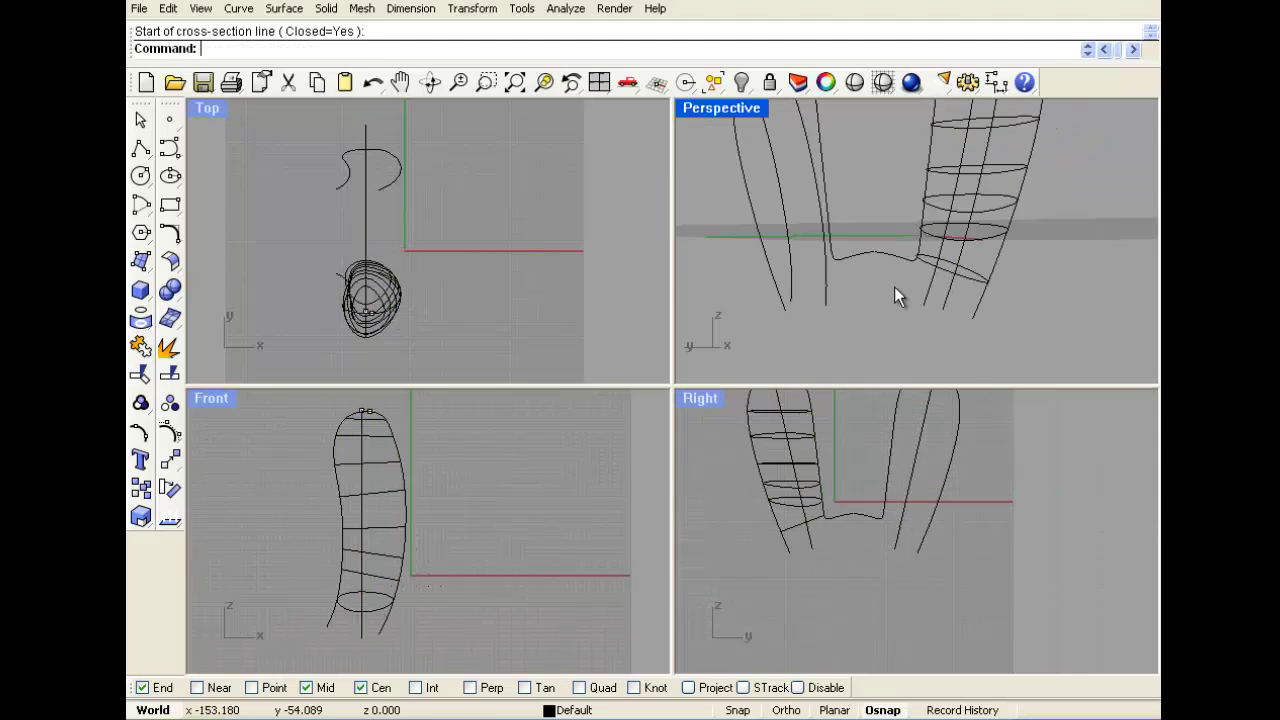
{"action": "mouse_move", "coordinate": [894, 286]}
{"action": "right_mouse_down"}
{"action": "mouse_move", "coordinate": [890, 272]}
{"action": "mouse_move", "coordinate": [888, 300]}
{"action": "right_mouse_up"}
Try to loft the loop's curves picked from the Top view.
{"action": "left_click", "coordinate": [284, 8]}
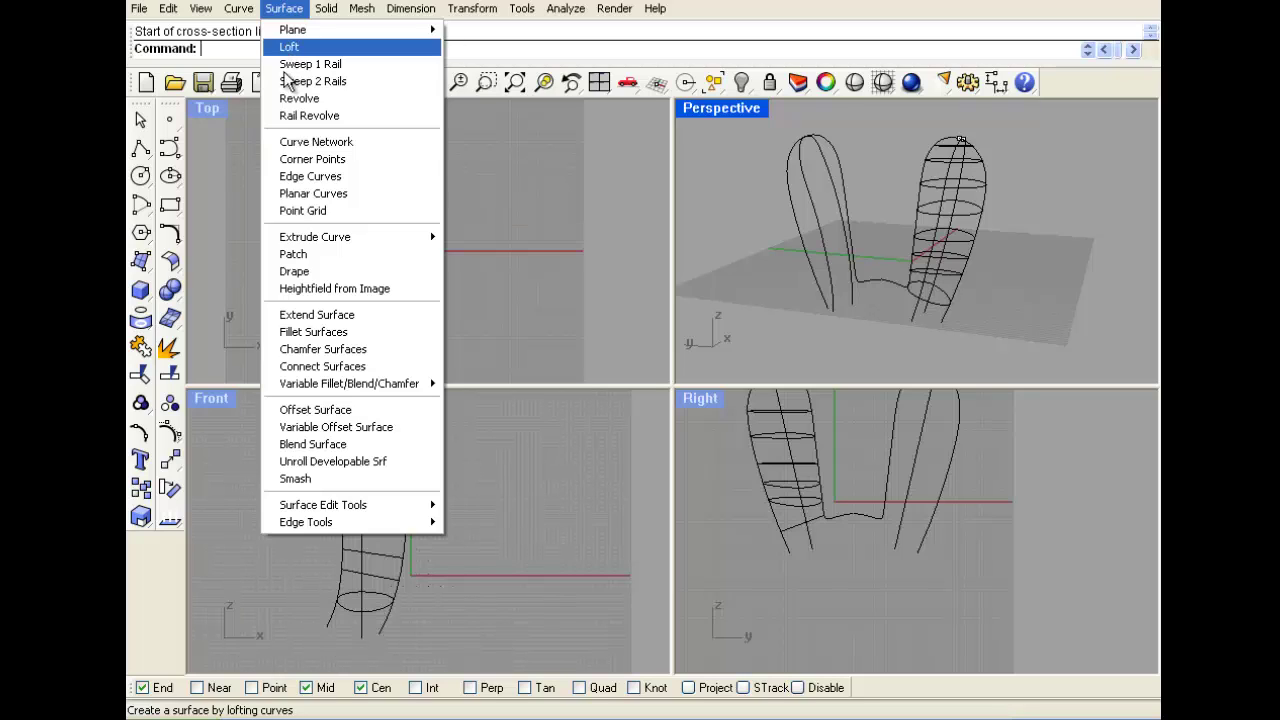
{"action": "left_click", "coordinate": [310, 47]}
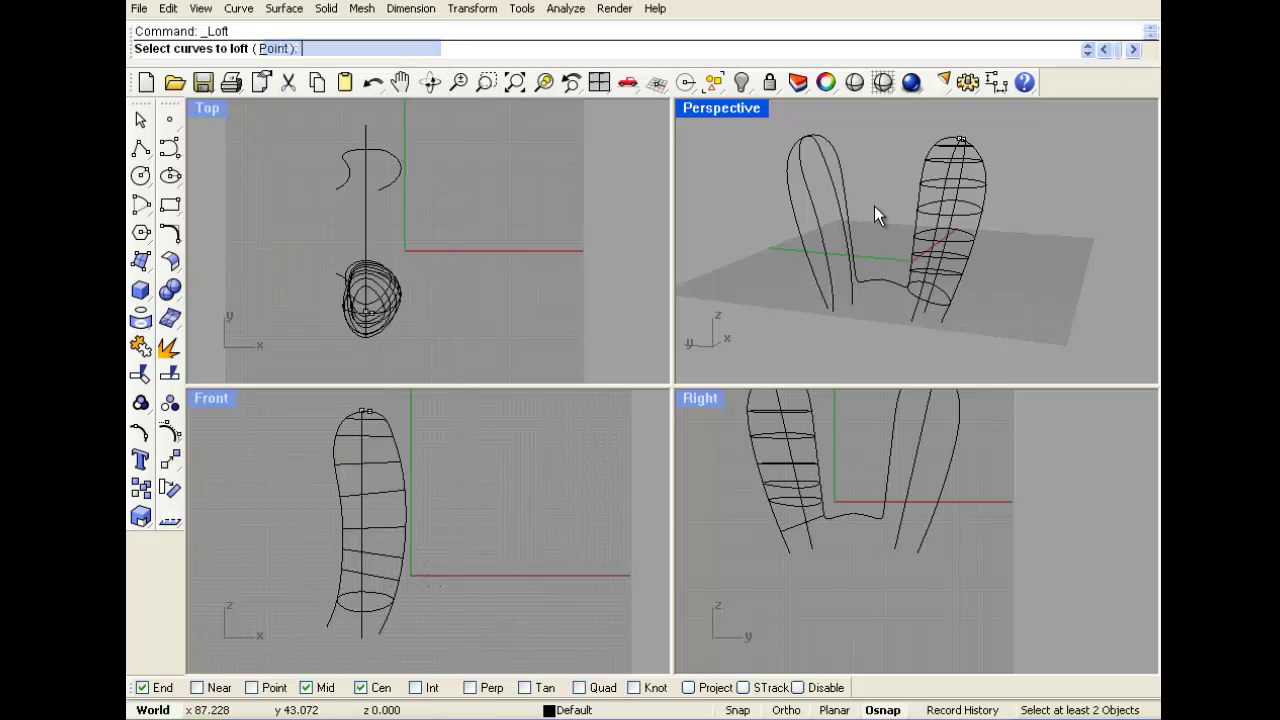
{"action": "scroll", "coordinate": [378, 265], "scroll_direction": "up", "scroll_amount": 3}
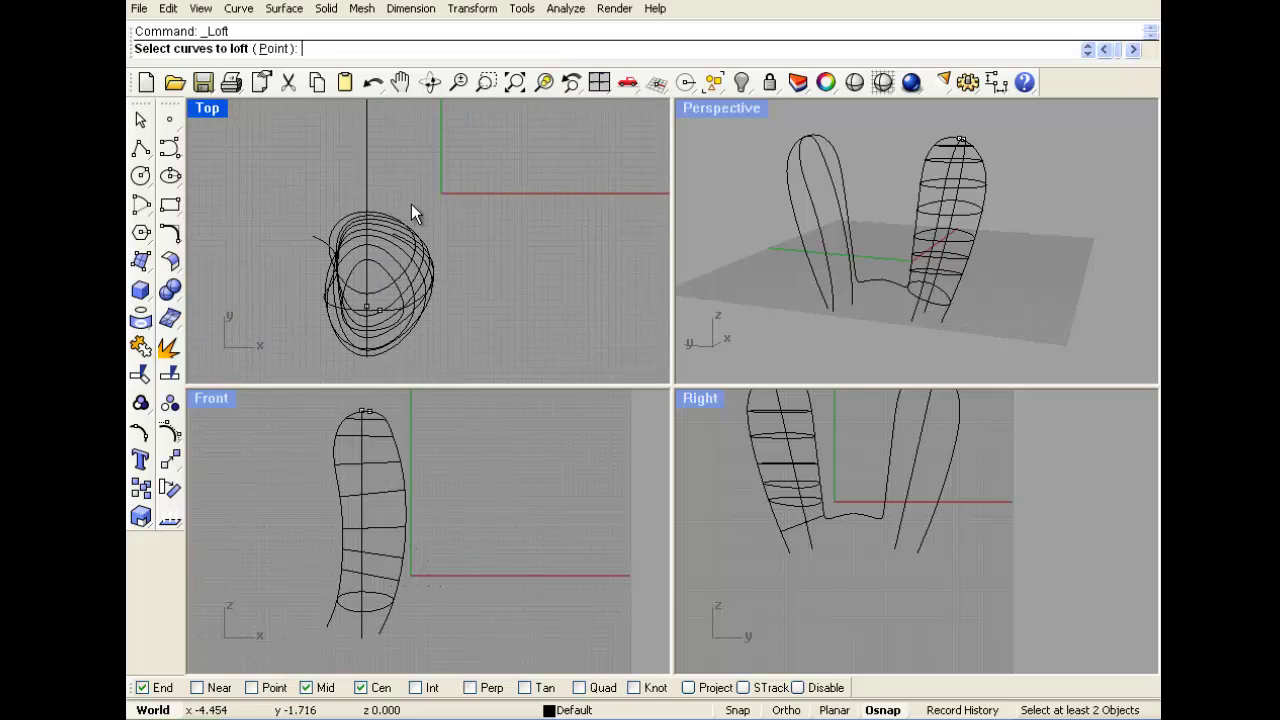
{"action": "left_click", "coordinate": [377, 273]}
{"action": "key", "text": "Return"}
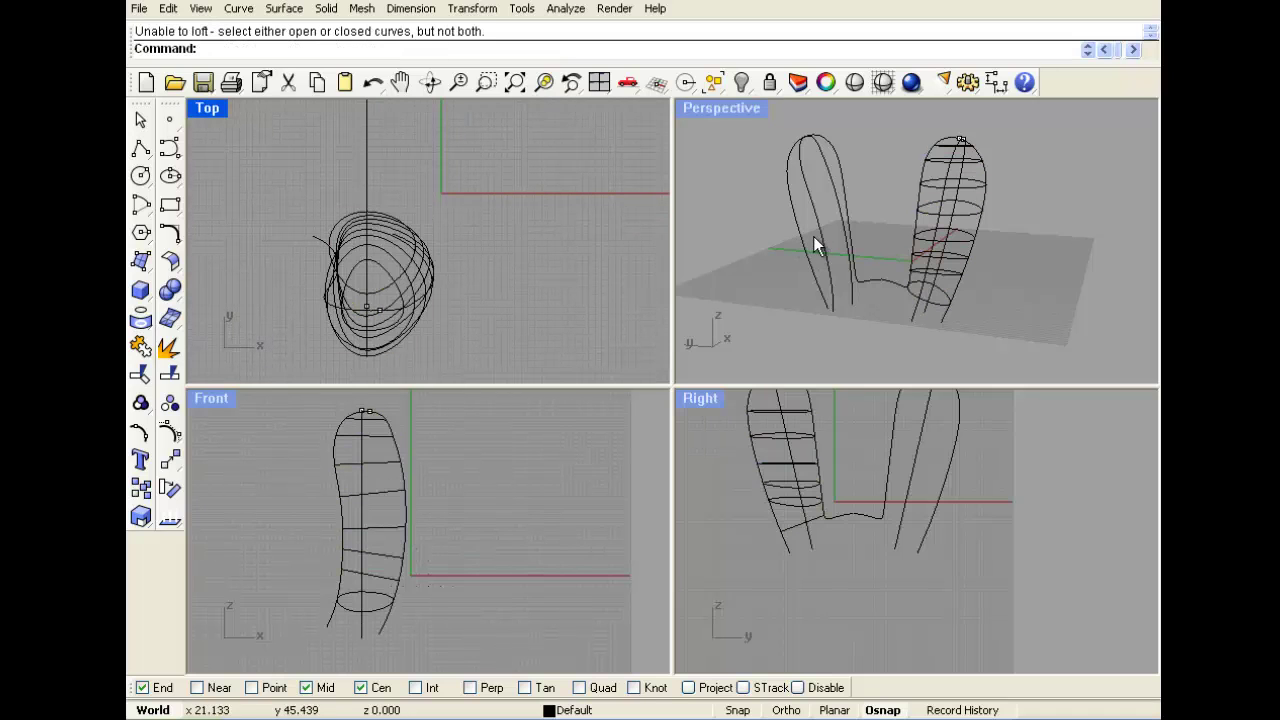
Loft through the eight cross-section profiles in order from the tip to the slanted base profile, accepting the default seams.
{"action": "key", "text": "Return"}
{"action": "left_click", "coordinate": [949, 146]}
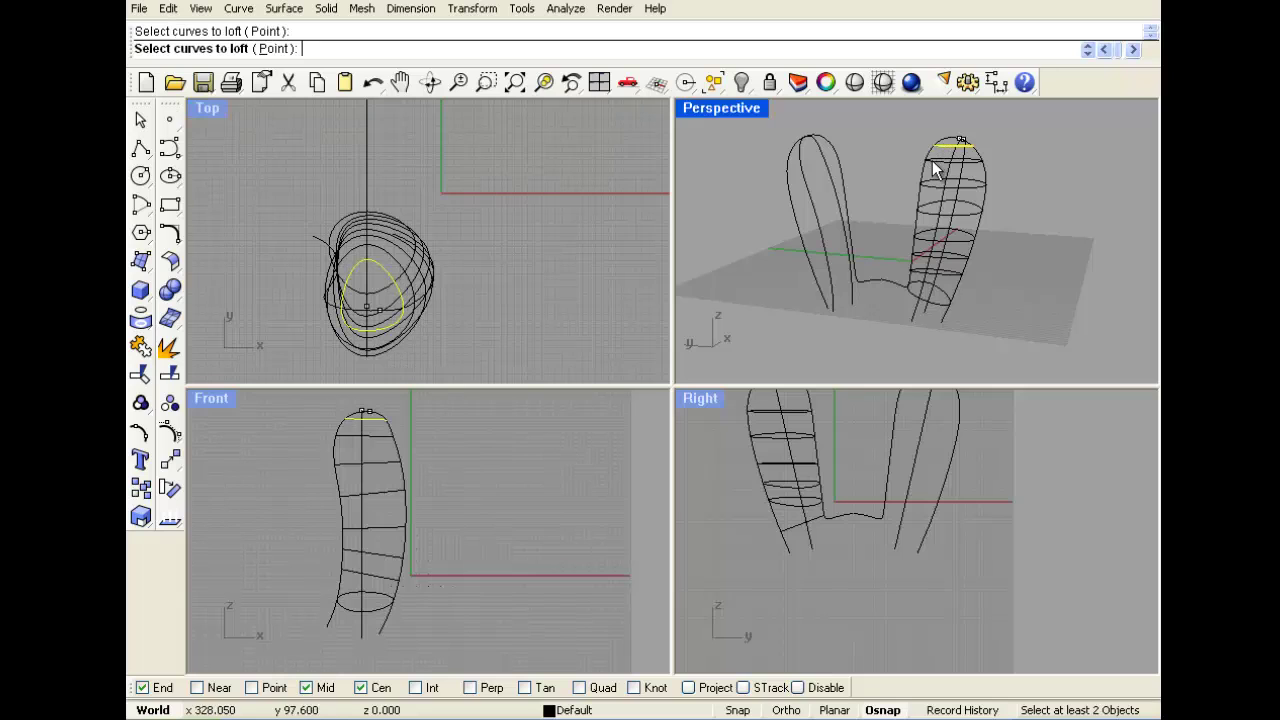
{"action": "left_click", "coordinate": [931, 162]}
{"action": "left_click", "coordinate": [929, 181]}
{"action": "left_click", "coordinate": [917, 243]}
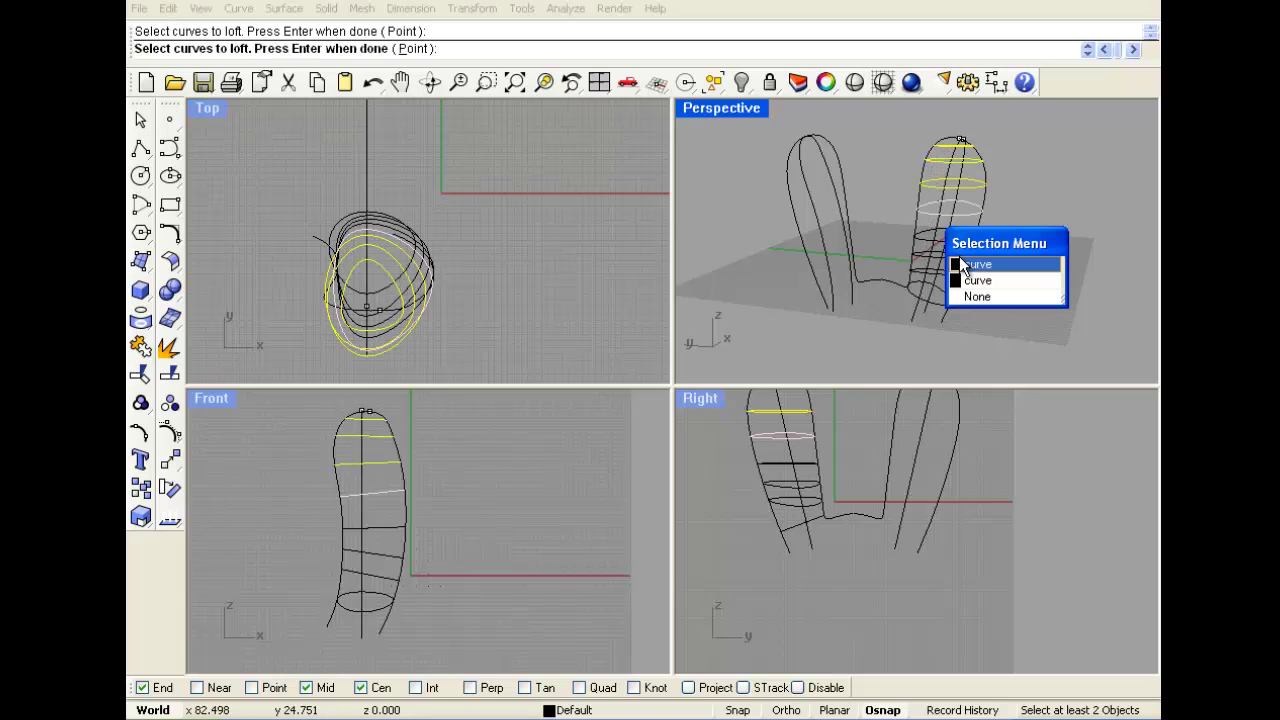
{"action": "left_click", "coordinate": [962, 265]}
{"action": "left_click", "coordinate": [923, 236]}
{"action": "left_click", "coordinate": [920, 256]}
{"action": "left_click", "coordinate": [915, 271]}
{"action": "left_click", "coordinate": [912, 296]}
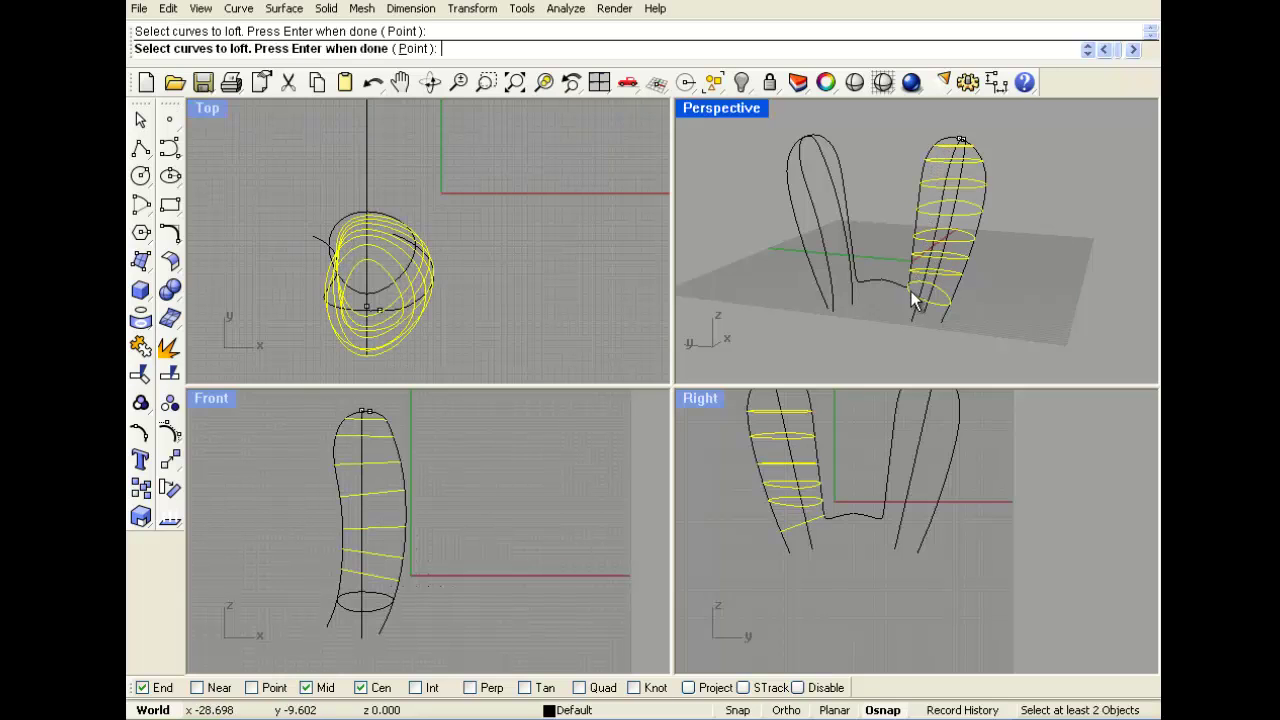
{"action": "key", "text": "Return"}
{"action": "key", "text": "Return"}
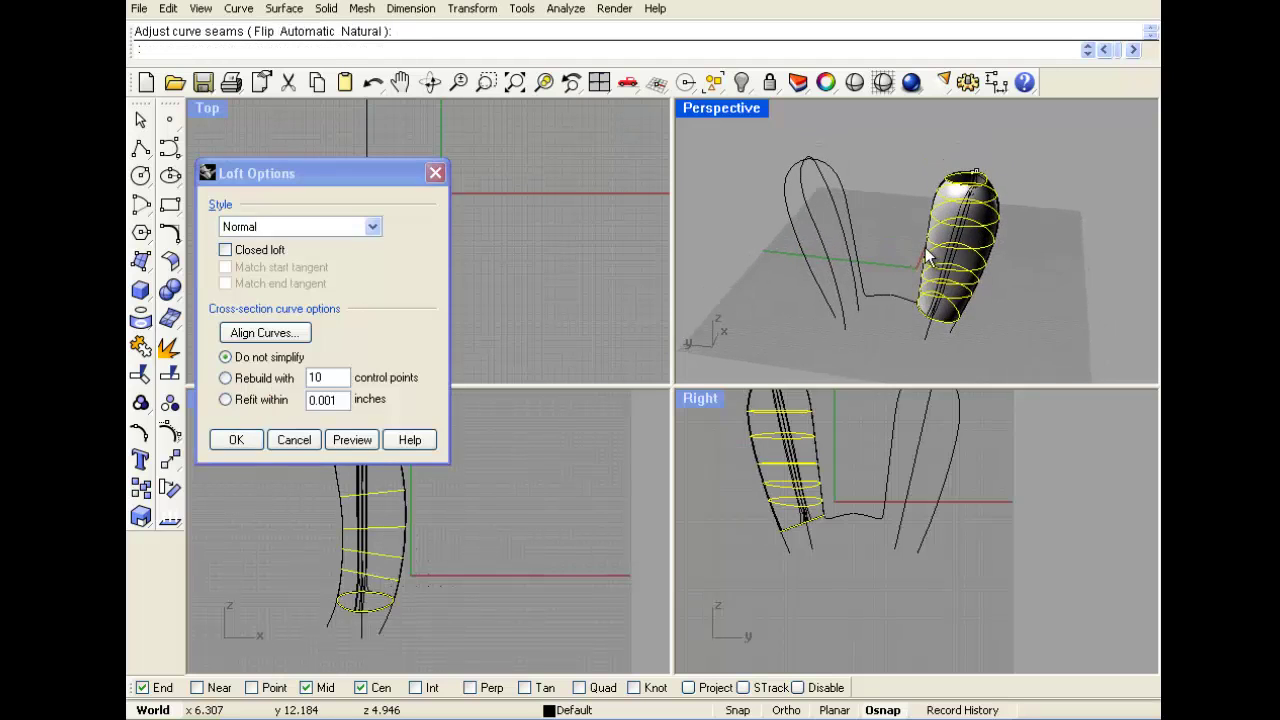
Accept the Normal-style loft with Closed loft enabled, inspect the surface and undo it.
{"action": "scroll", "coordinate": [927, 258], "scroll_direction": "up", "scroll_amount": 5}
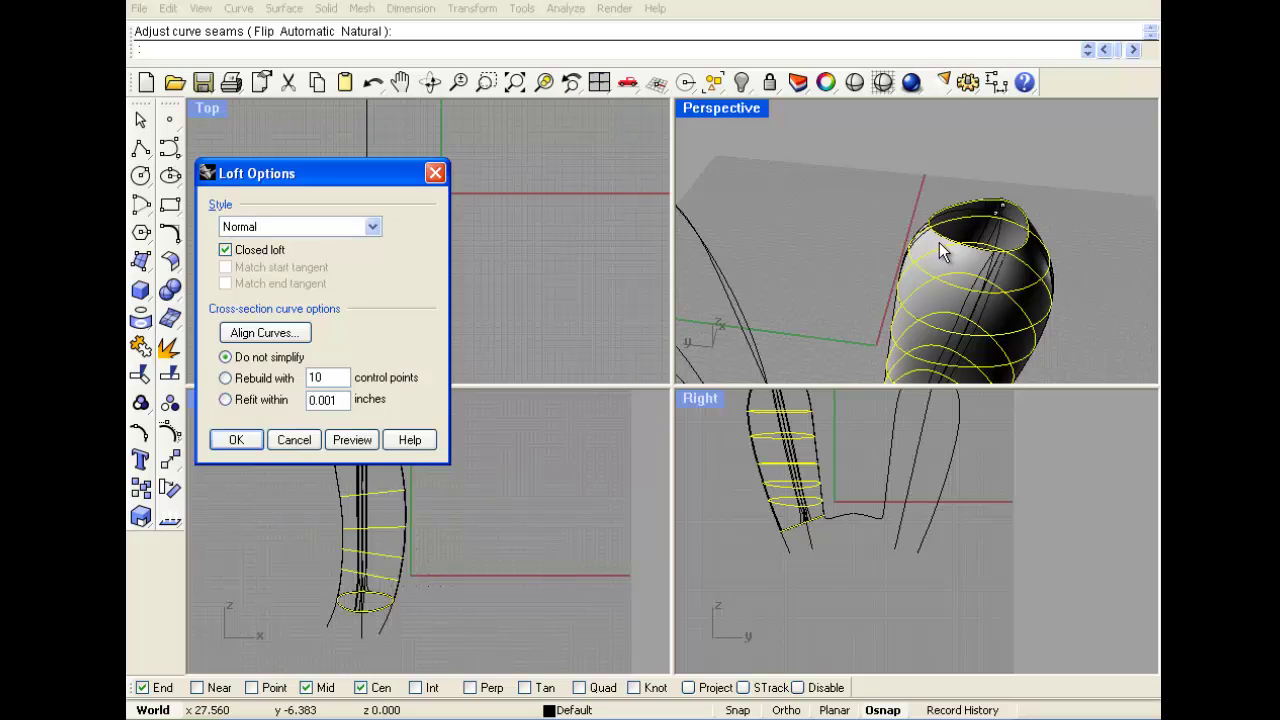
{"action": "right_click_drag", "start_coordinate": [939, 242], "coordinate": [938, 248]}
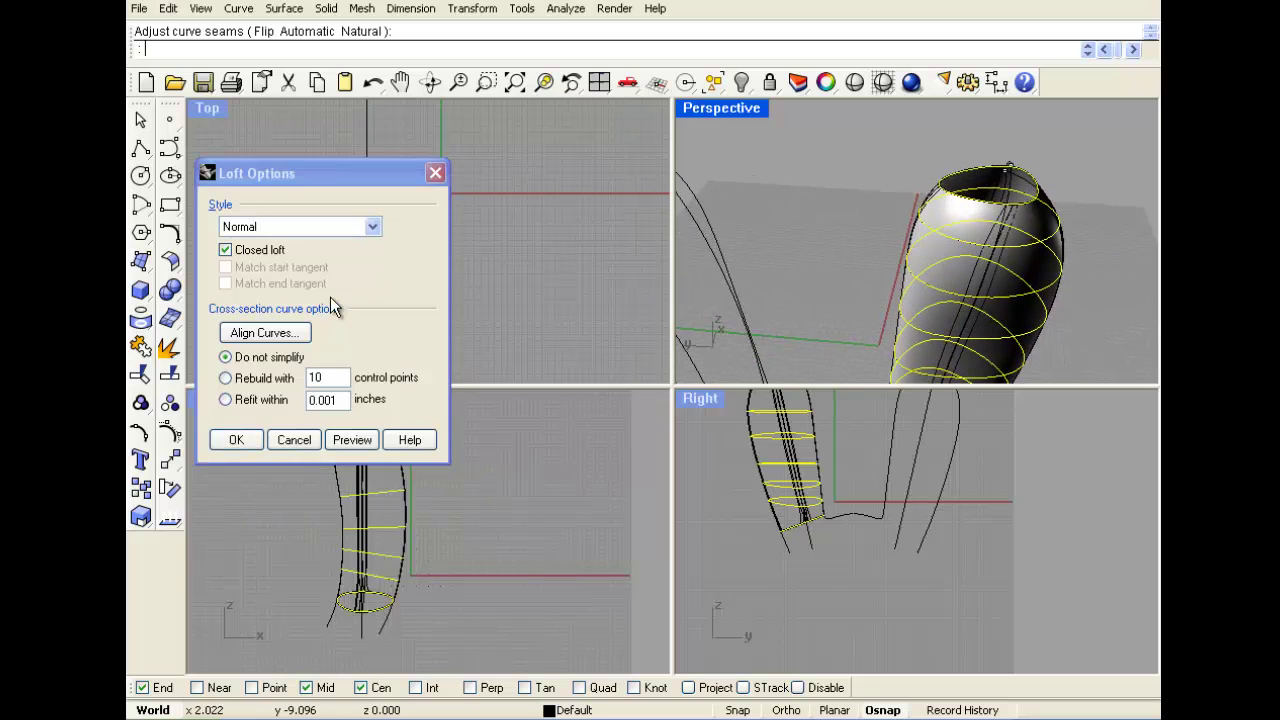
{"action": "left_click", "coordinate": [236, 440]}
{"action": "right_click_drag", "start_coordinate": [900, 129], "coordinate": [810, 206]}
{"action": "key", "text": "ctrl+z"}
Loft the eight profiles again from tip to slanted base with the default seams, Normal style, Closed loft off and no simplification.
{"action": "right_click", "coordinate": [811, 205]}
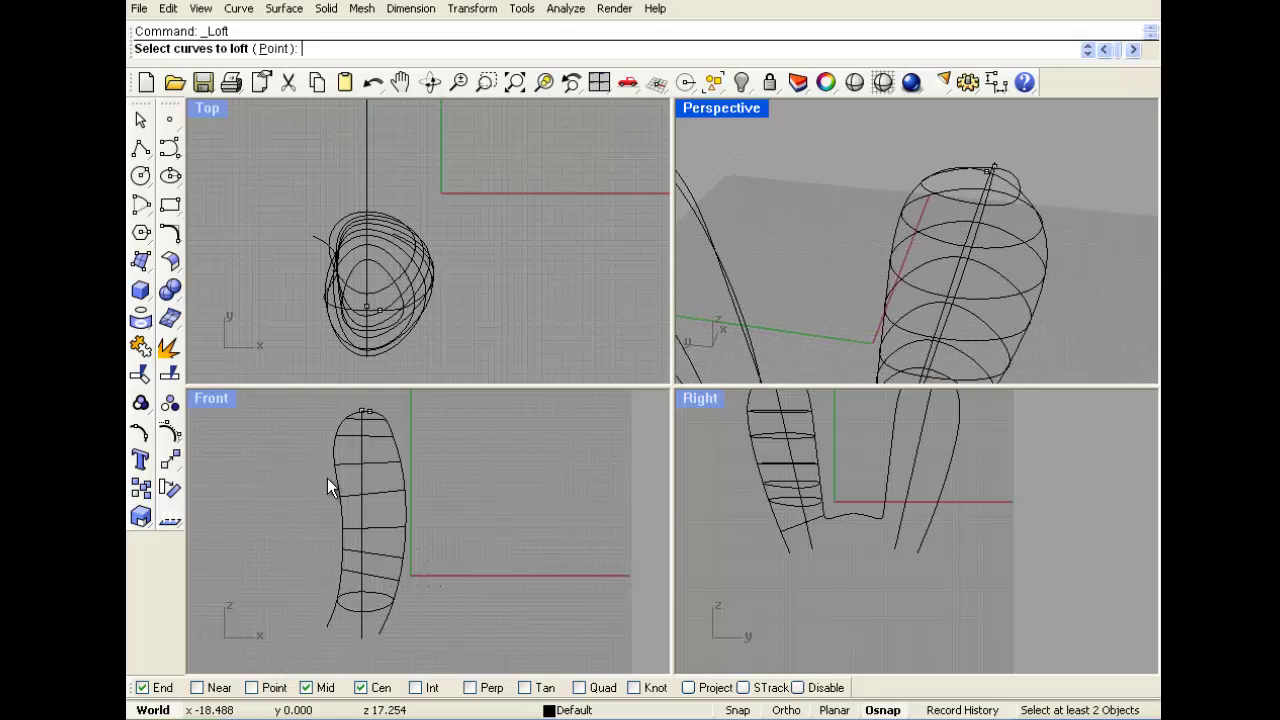
{"action": "left_click", "coordinate": [928, 188]}
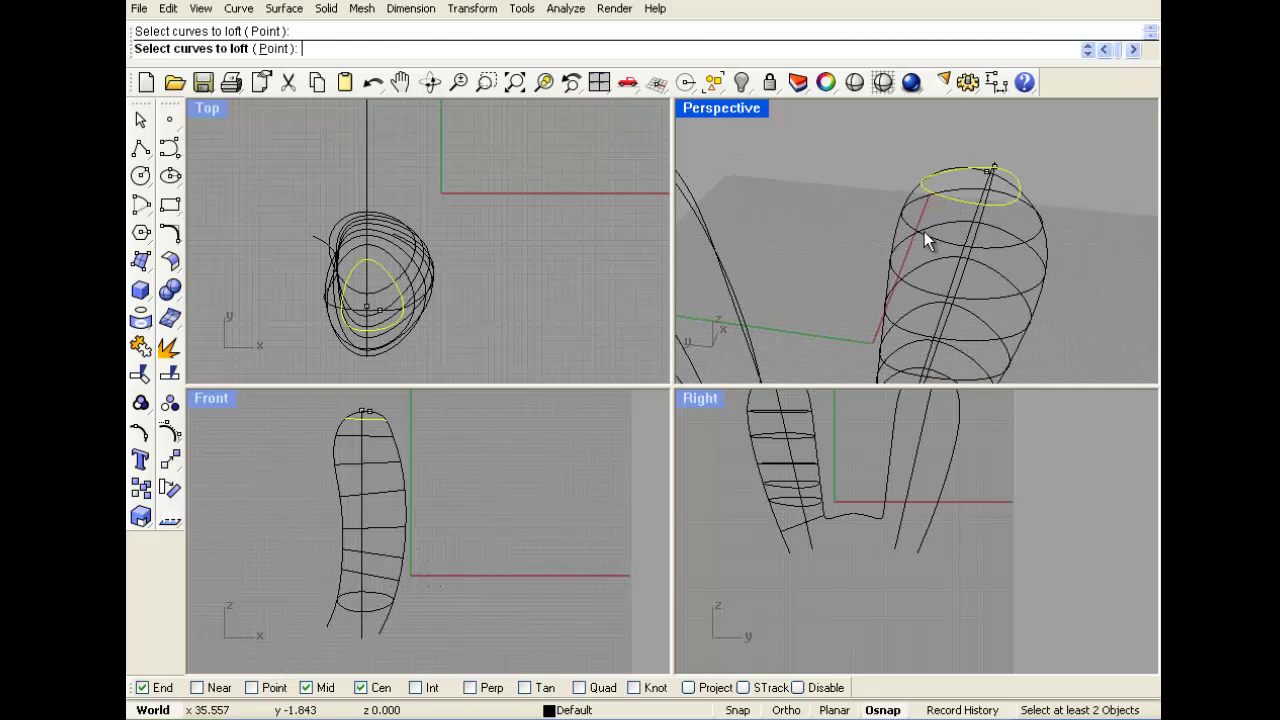
{"action": "scroll", "coordinate": [924, 231], "scroll_direction": "down", "scroll_amount": 5}
{"action": "left_click", "coordinate": [920, 242]}
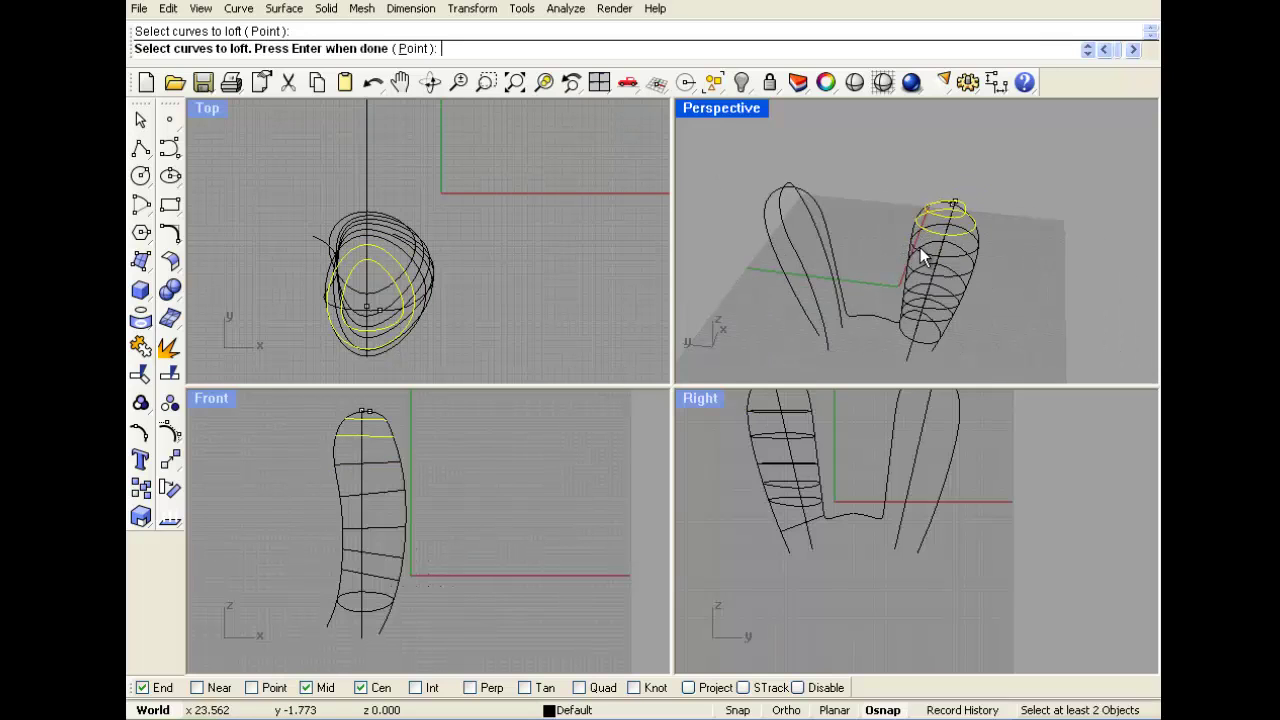
{"action": "scroll", "coordinate": [917, 250], "scroll_direction": "up", "scroll_amount": 3}
{"action": "right_click_drag", "start_coordinate": [917, 246], "coordinate": [921, 207]}
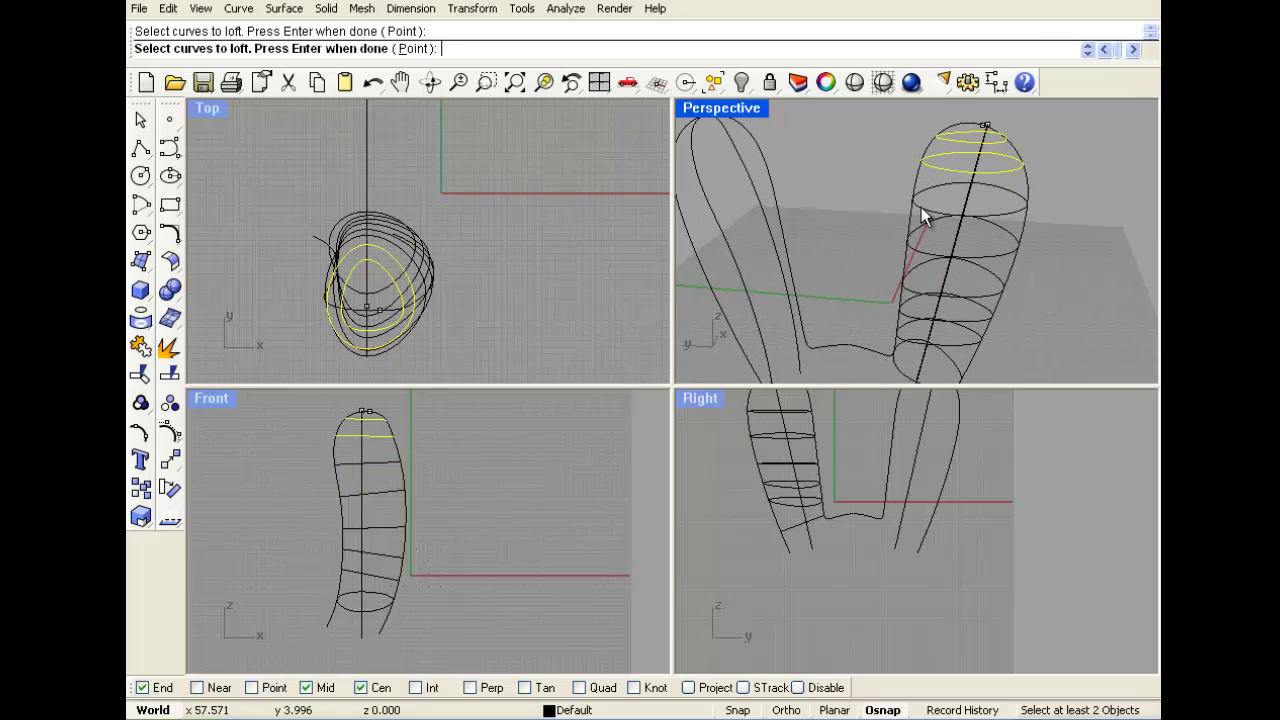
{"action": "left_click", "coordinate": [921, 207]}
{"action": "left_click", "coordinate": [923, 236]}
{"action": "left_click", "coordinate": [917, 290]}
{"action": "left_click", "coordinate": [914, 310]}
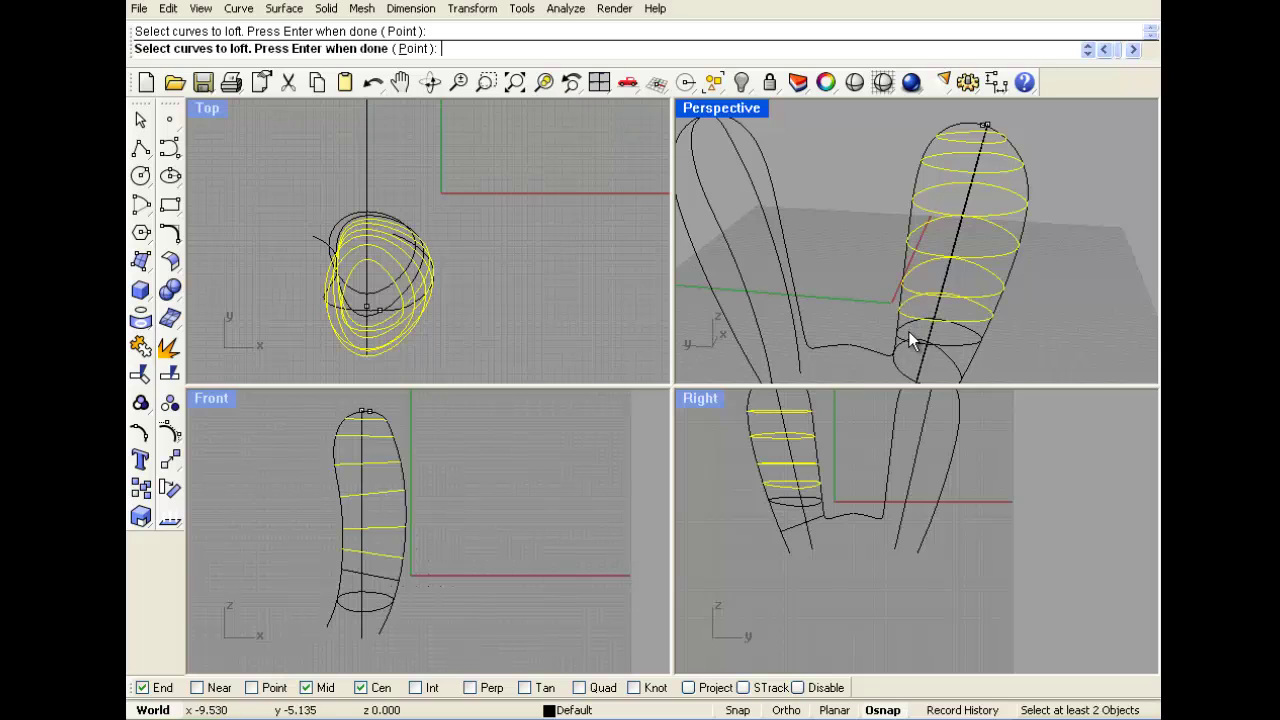
{"action": "left_click", "coordinate": [908, 331]}
{"action": "left_click", "coordinate": [902, 352]}
{"action": "left_click", "coordinate": [899, 360]}
{"action": "key", "text": "Return"}
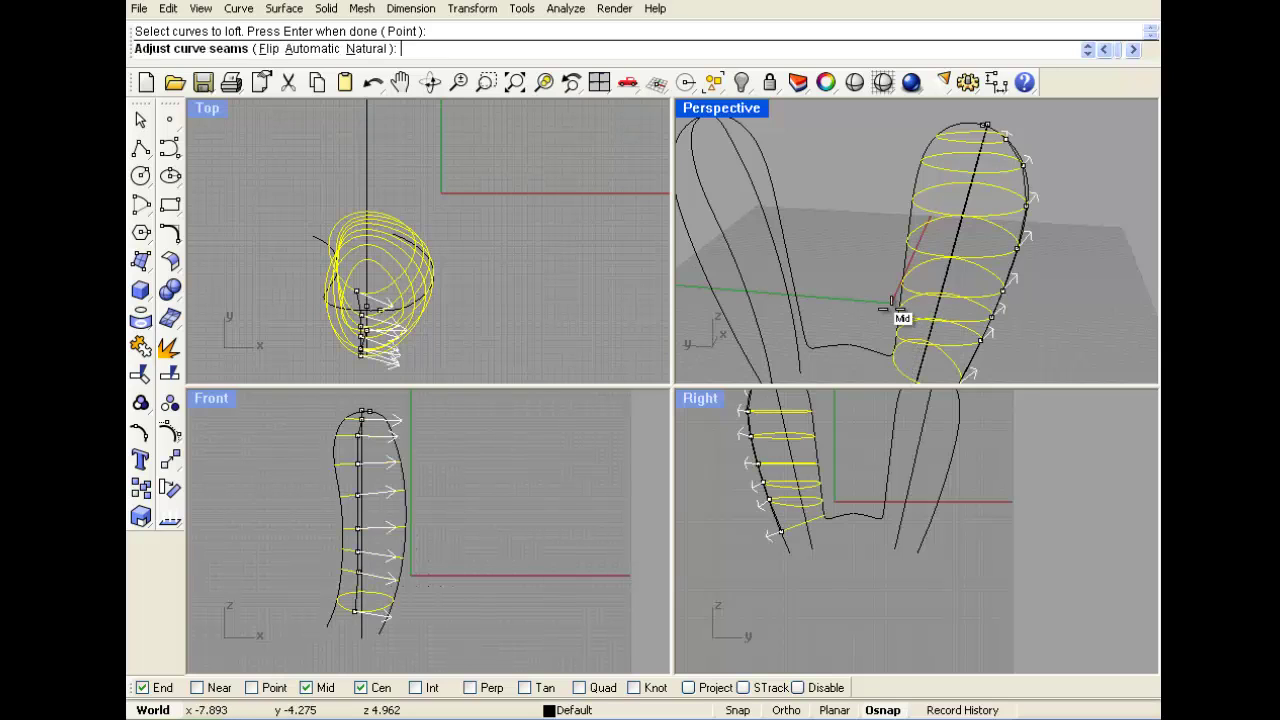
{"action": "key", "text": "Return"}
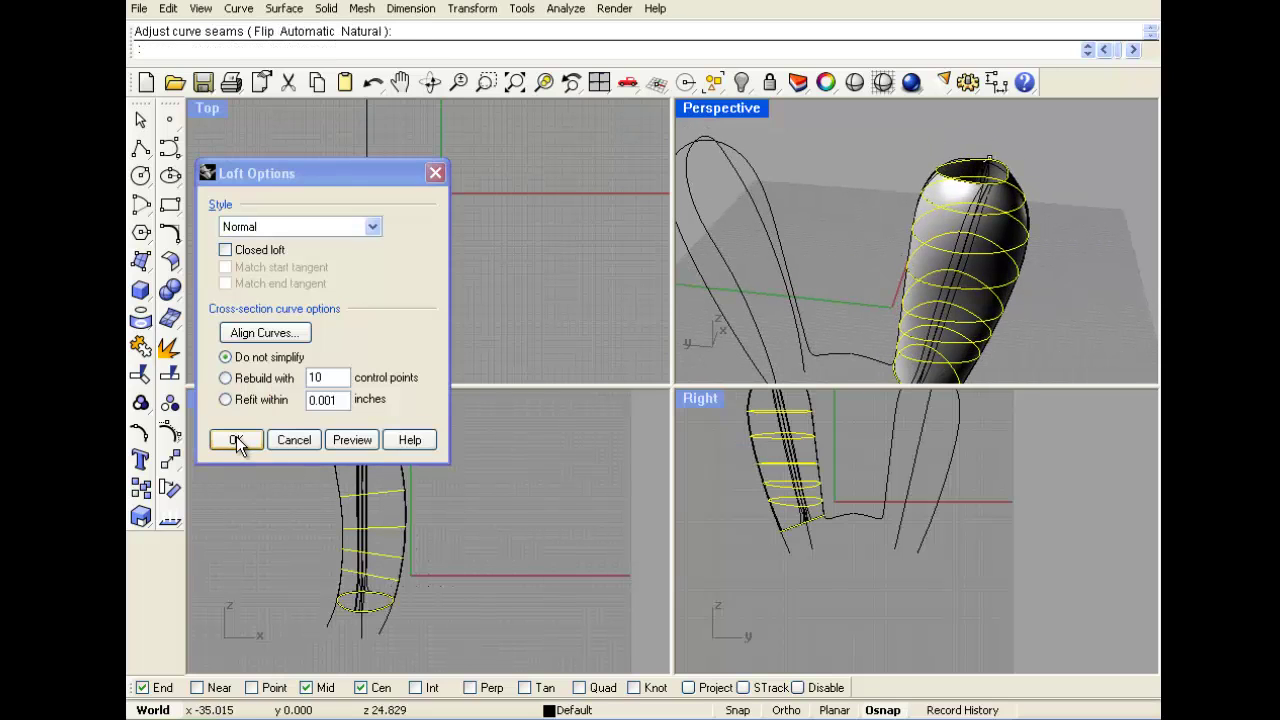
{"action": "left_click", "coordinate": [238, 440]}
Cap the open tip of the loft with a patch surface using 12 U spans, 13 V spans, stiffness 3, Adjust tangency and Automatic trim.
{"action": "double_click", "coordinate": [765, 112]}
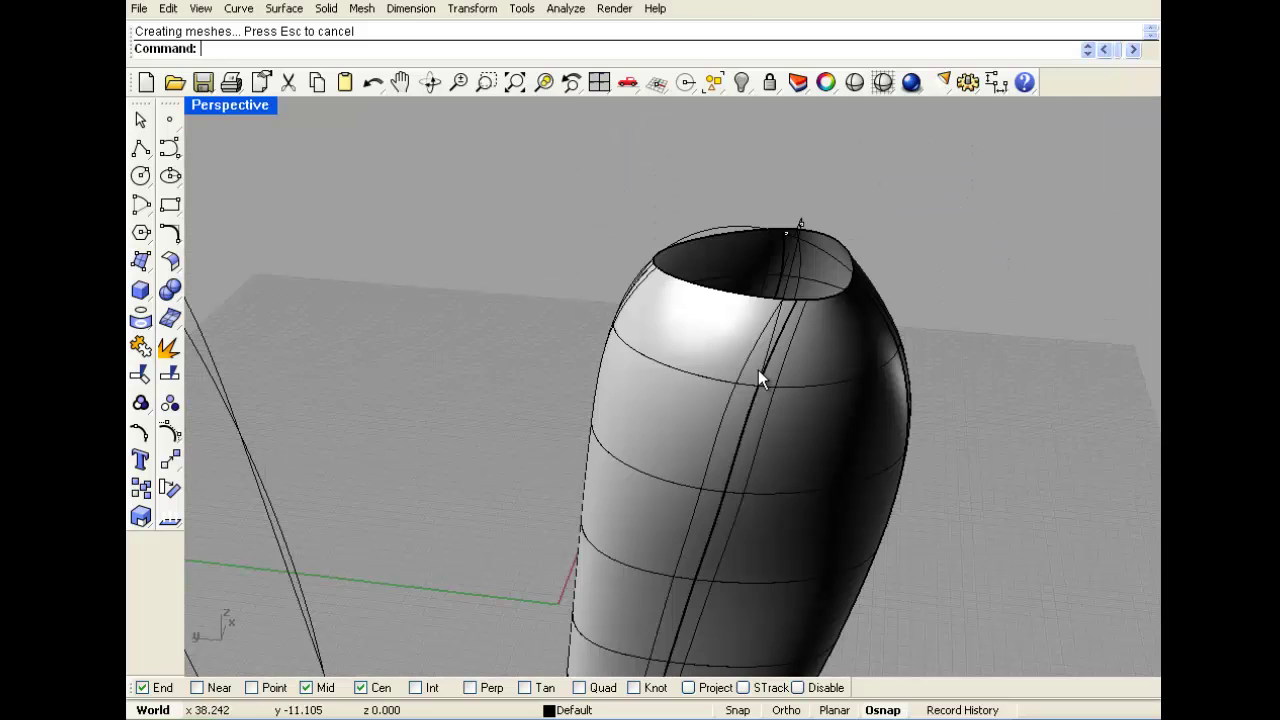
{"action": "scroll", "coordinate": [772, 300], "scroll_direction": "up", "scroll_amount": 3}
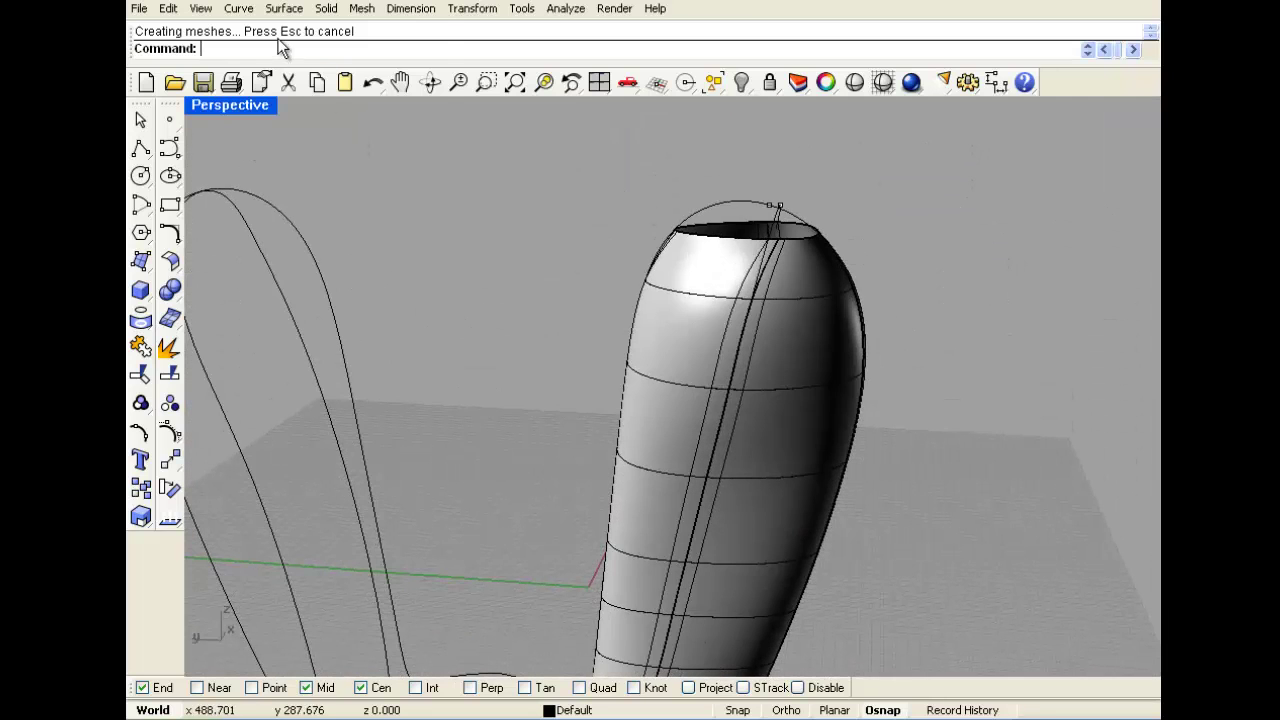
{"action": "left_click", "coordinate": [284, 8]}
{"action": "left_click", "coordinate": [334, 250]}
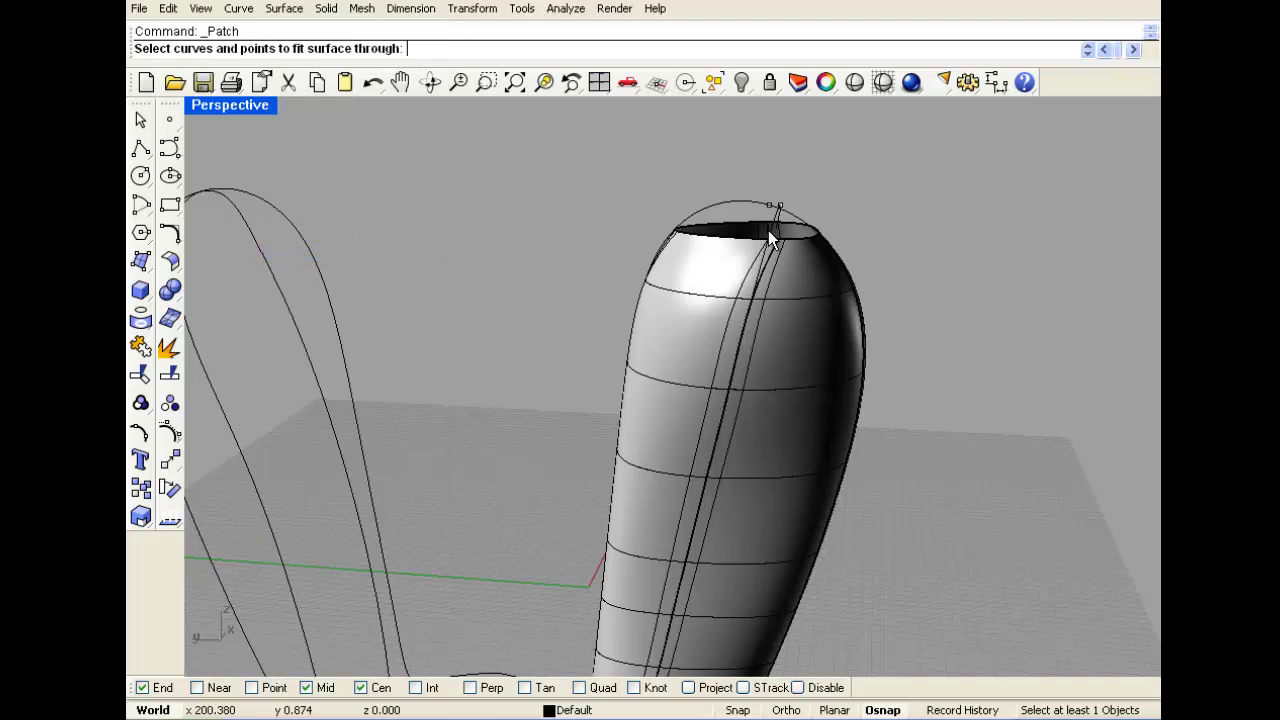
{"action": "left_click", "coordinate": [768, 230]}
{"action": "left_click", "coordinate": [855, 309]}
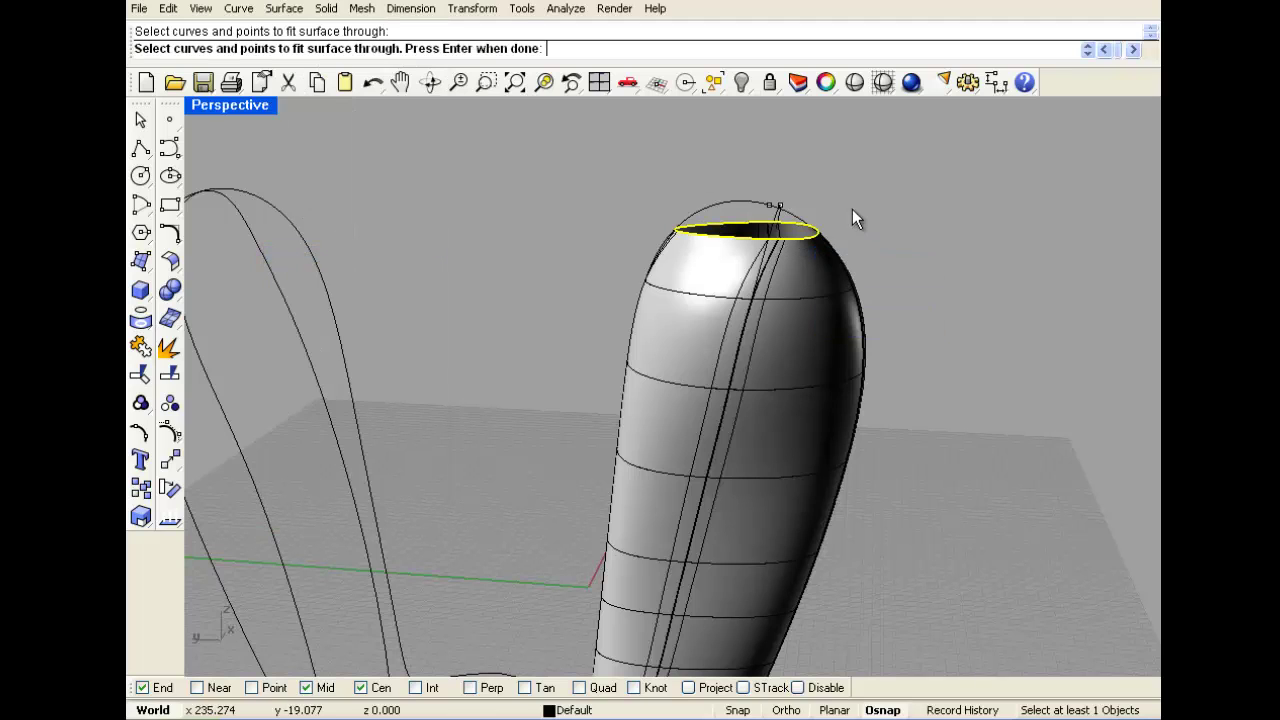
{"action": "key", "text": "Return"}
{"action": "left_click_drag", "start_coordinate": [845, 133], "coordinate": [489, 133]}
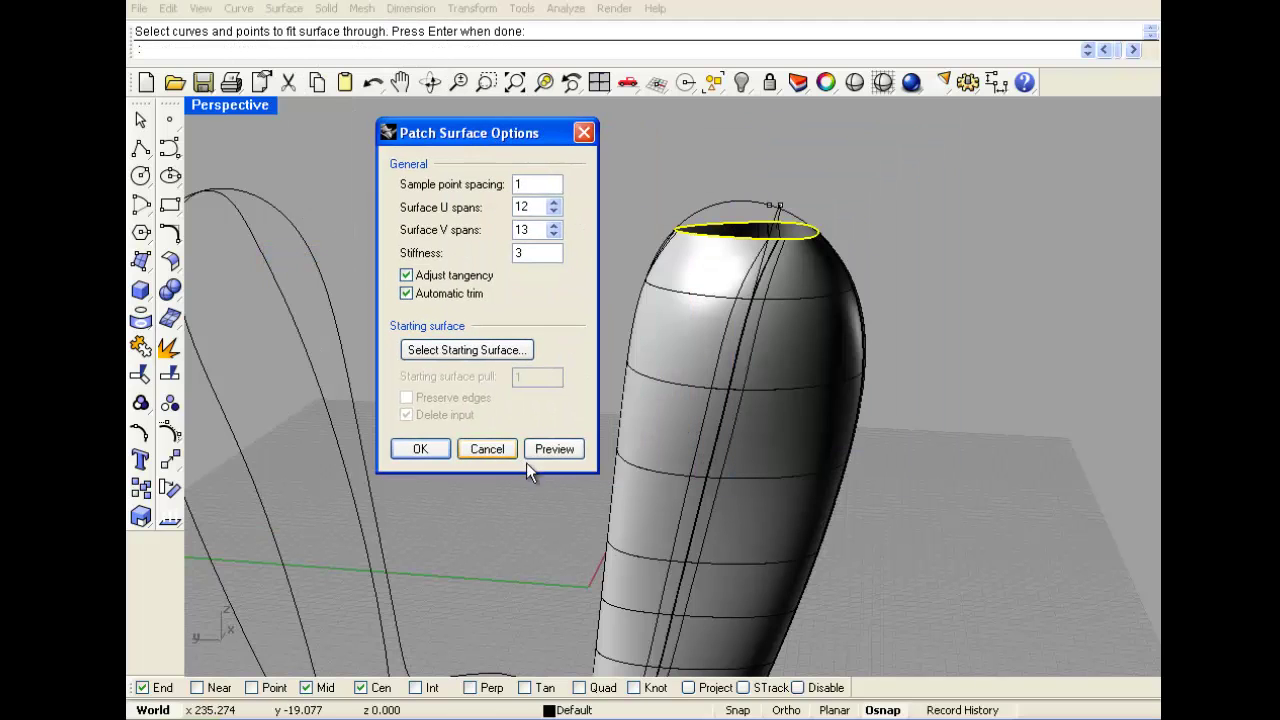
{"action": "left_click", "coordinate": [558, 449]}
{"action": "scroll", "coordinate": [738, 229], "scroll_direction": "up", "scroll_amount": 5}
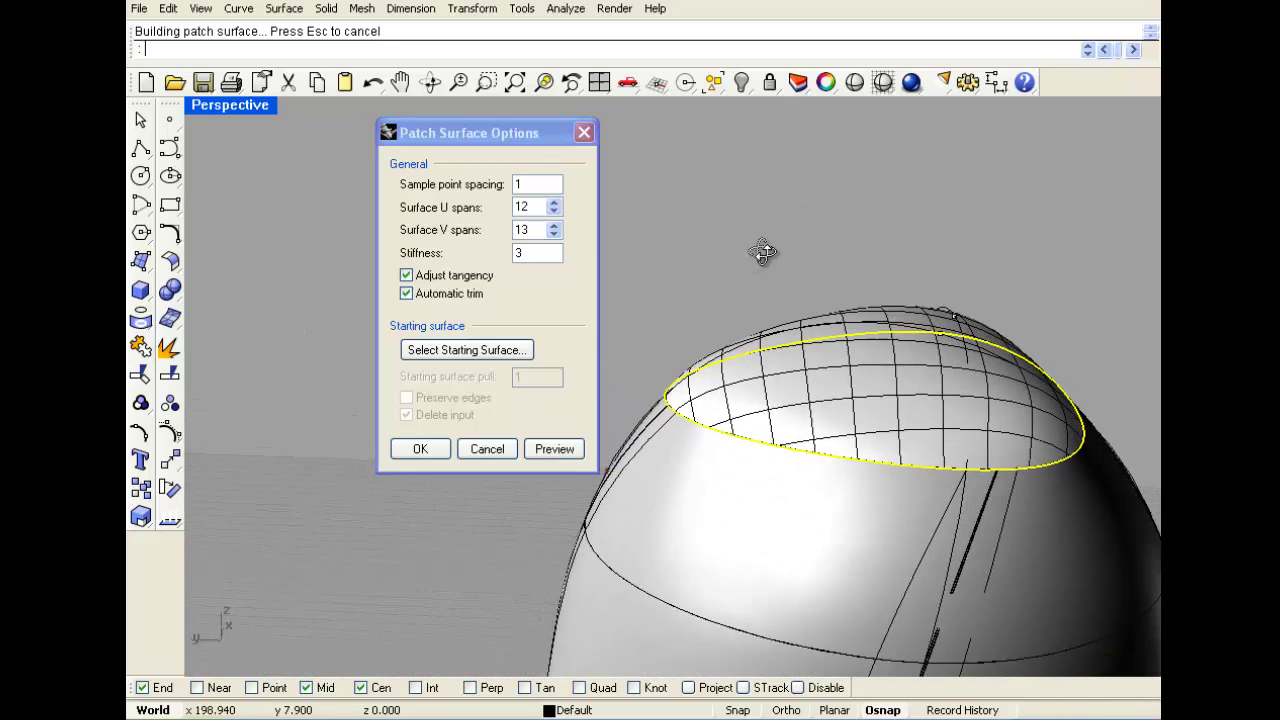
{"action": "left_click", "coordinate": [436, 448]}
Switch the Perspective view to a smooth shaded display without surface lines, inspect the capped form and restore the four-view layout.
{"action": "scroll", "coordinate": [660, 300], "scroll_direction": "down", "scroll_amount": 5}
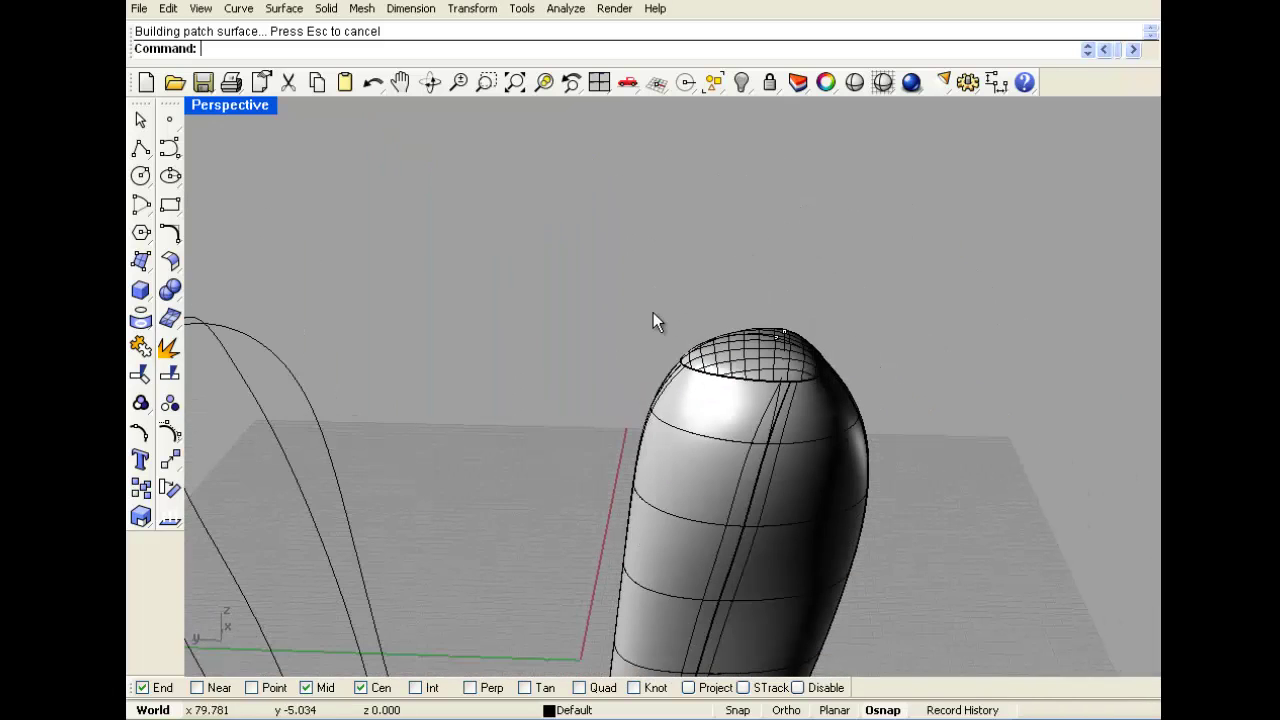
{"action": "right_click", "coordinate": [243, 103]}
{"action": "left_click", "coordinate": [282, 188]}
{"action": "scroll", "coordinate": [538, 317], "scroll_direction": "down", "scroll_amount": 5}
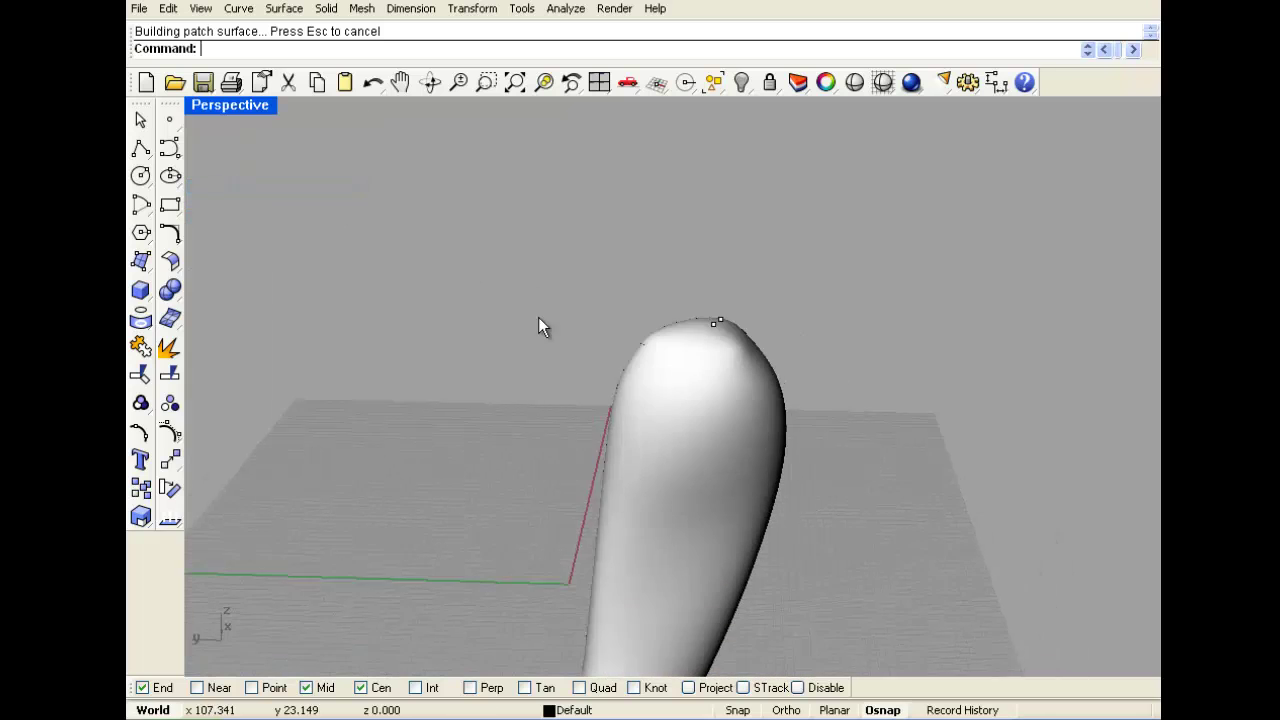
{"action": "right_click_drag", "start_coordinate": [538, 317], "coordinate": [766, 411]}
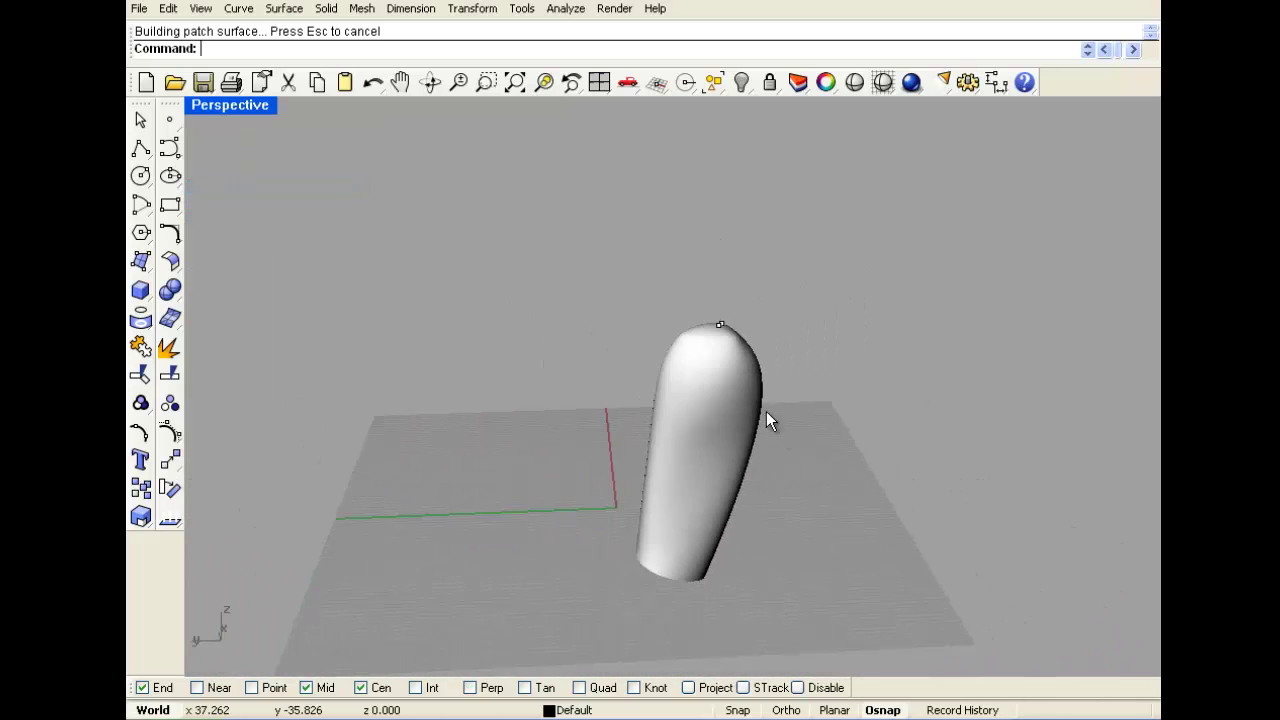
{"action": "double_click", "coordinate": [258, 108]}
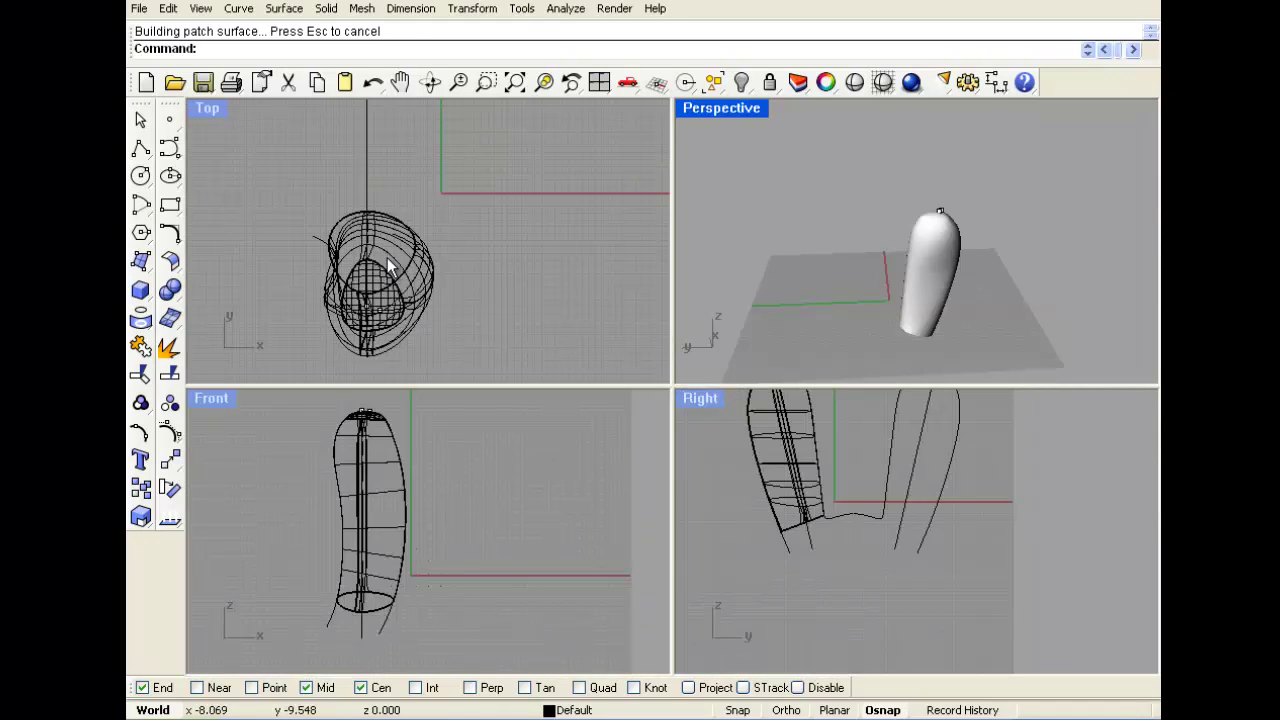